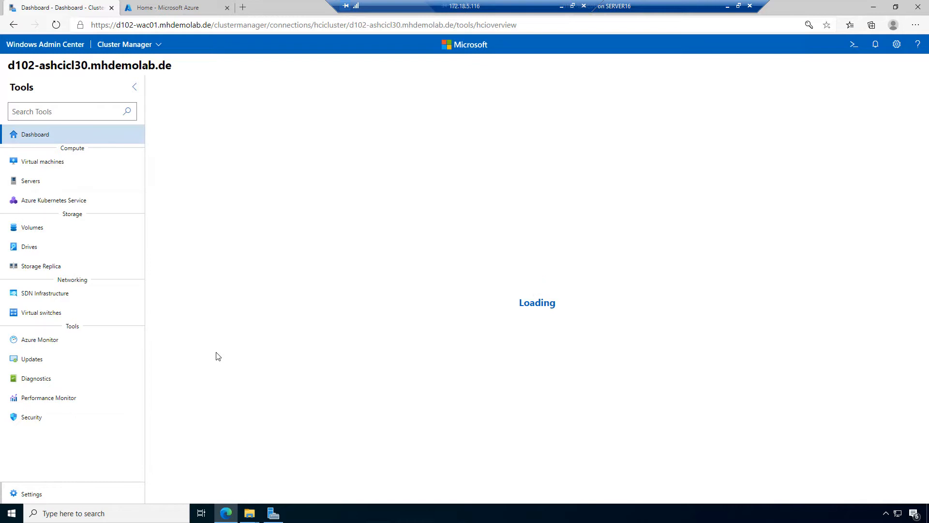
Step: Check the cluster's Azure Stack HCI registration status (Registered, Arc Enabled, Connected) in cluster Settings
{"action": "left_click", "coordinate": [39, 493]}
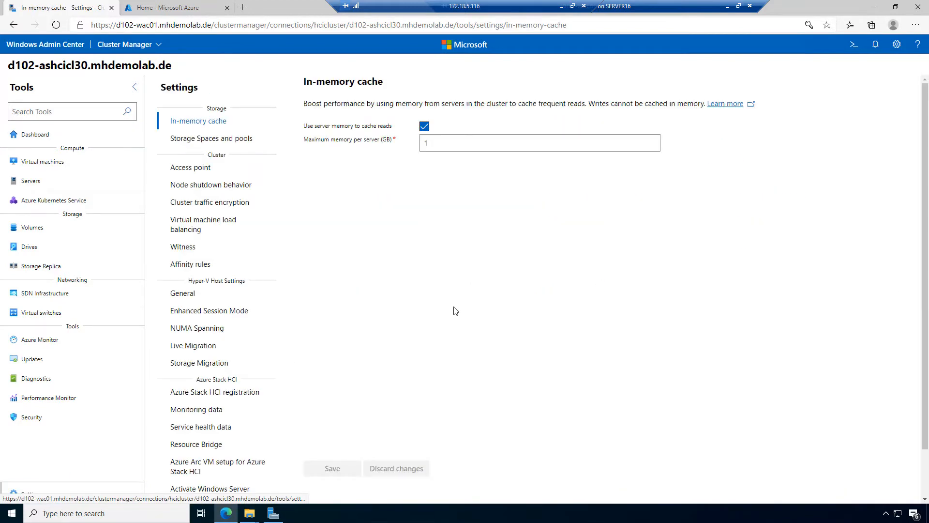
{"action": "scroll", "coordinate": [456, 311], "scroll_direction": "down", "scroll_amount": 1}
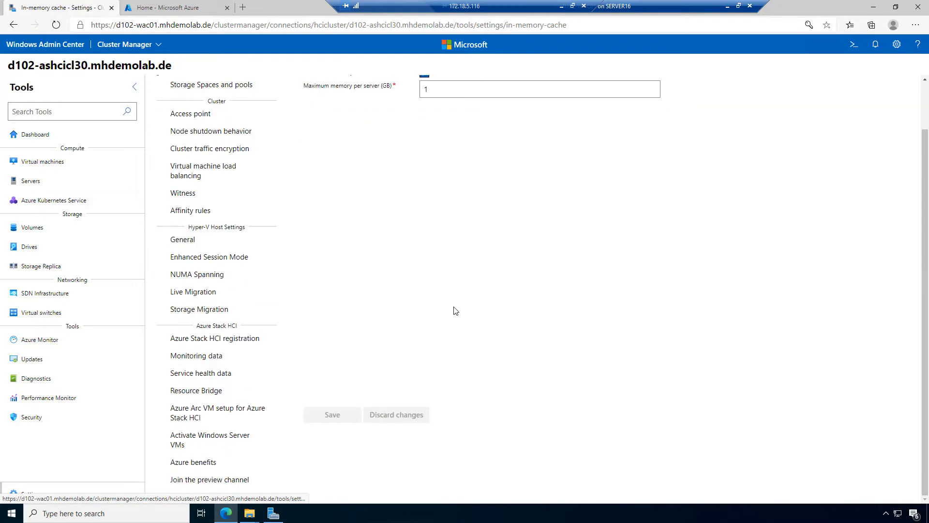
{"action": "left_click", "coordinate": [244, 344]}
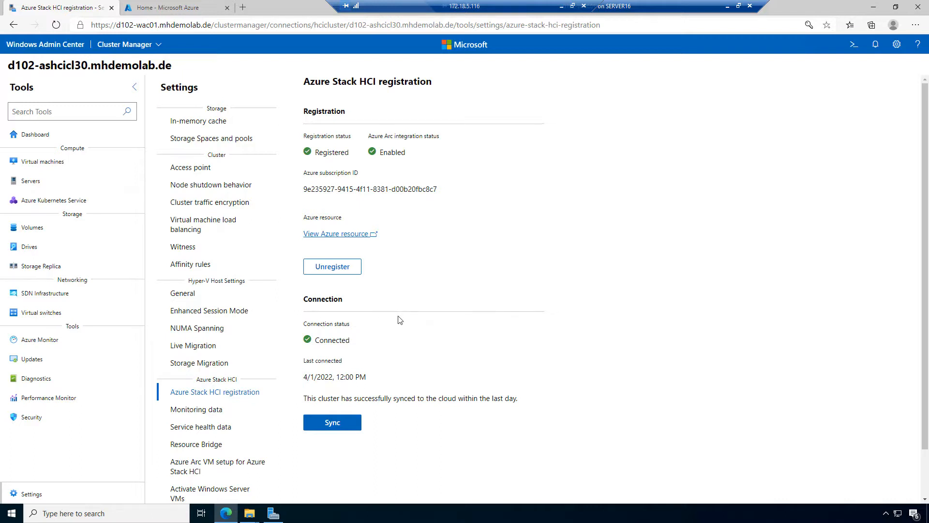
{"action": "scroll", "coordinate": [398, 321], "scroll_direction": "down", "scroll_amount": 1}
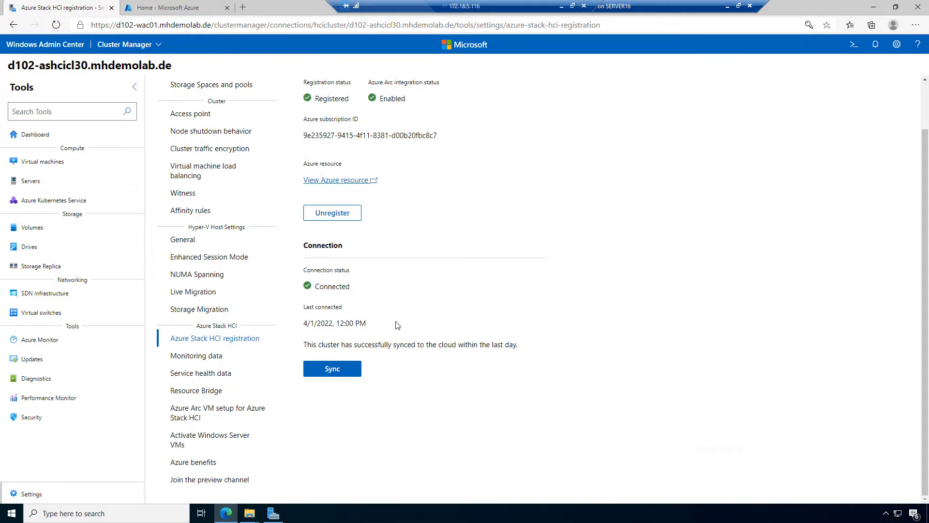
{"action": "left_click", "coordinate": [225, 439]}
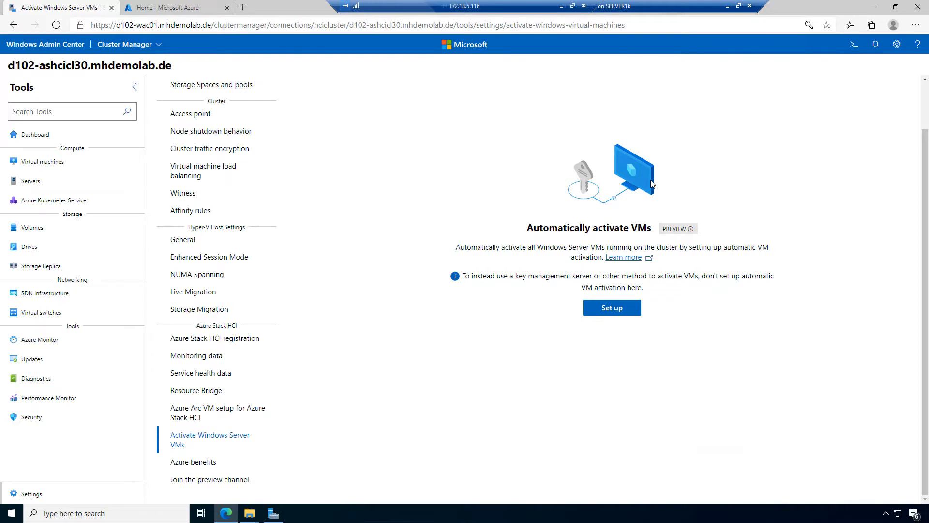
Step: Begin VM activation setup with existing Windows Server licenses, view the per-server key fields, then cancel
{"action": "left_click", "coordinate": [631, 309]}
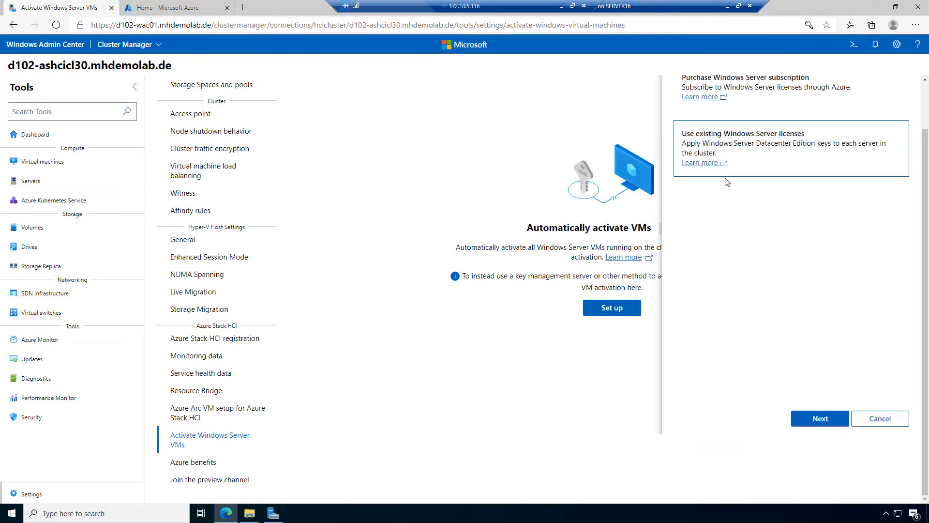
{"action": "scroll", "coordinate": [712, 231], "scroll_direction": "up", "scroll_amount": 1}
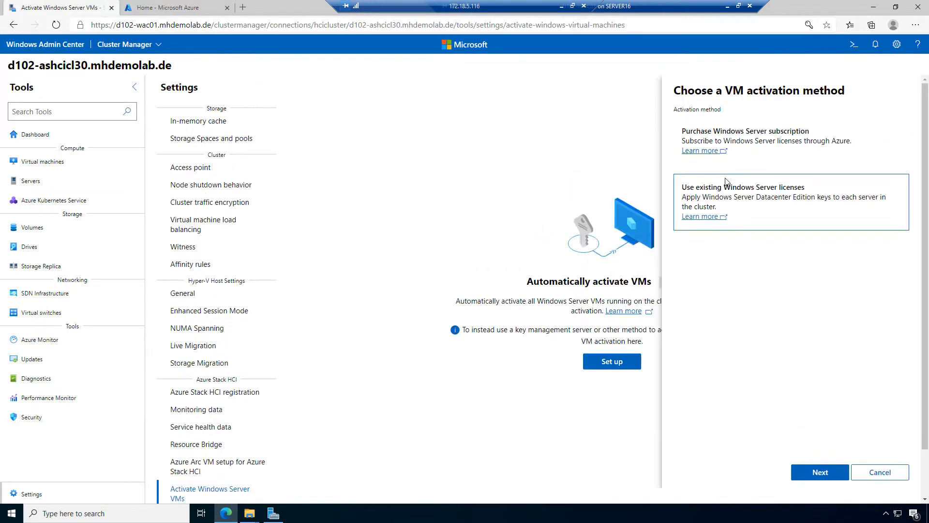
{"action": "left_click", "coordinate": [764, 144]}
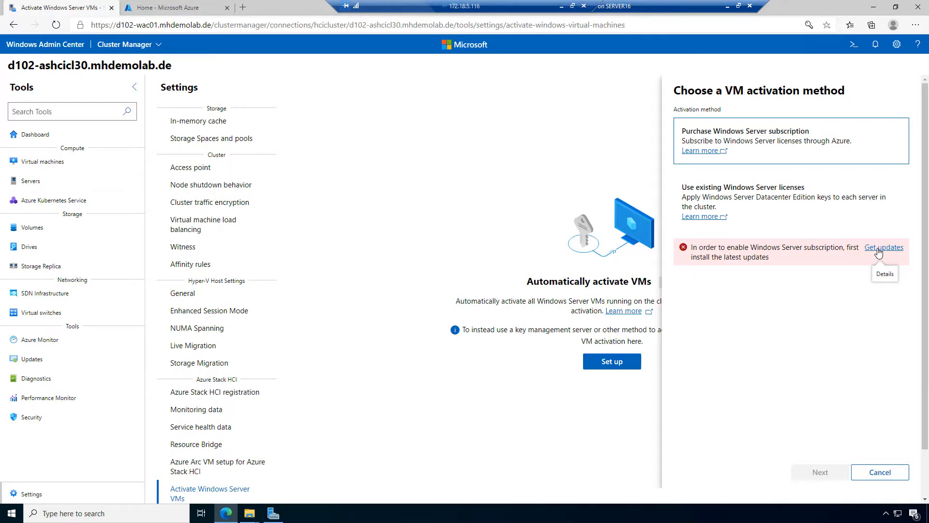
{"action": "left_click", "coordinate": [758, 195]}
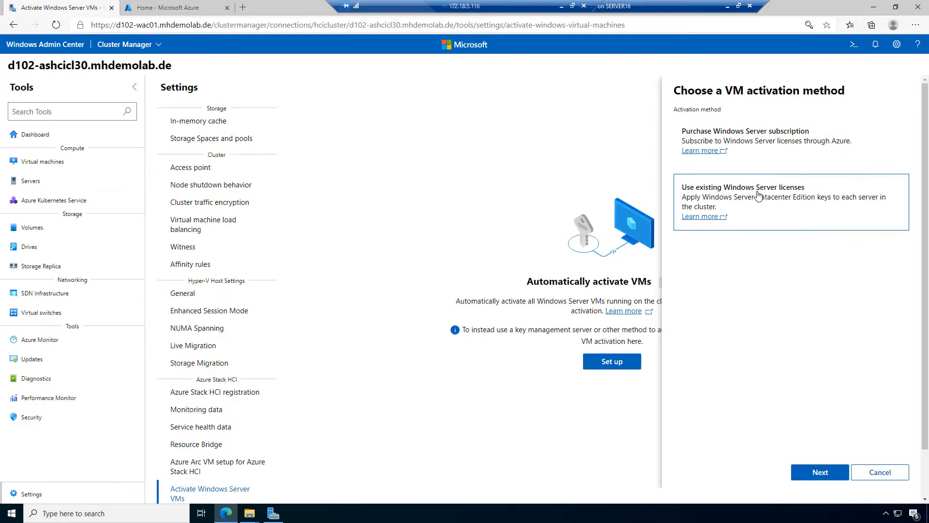
{"action": "left_click", "coordinate": [749, 140]}
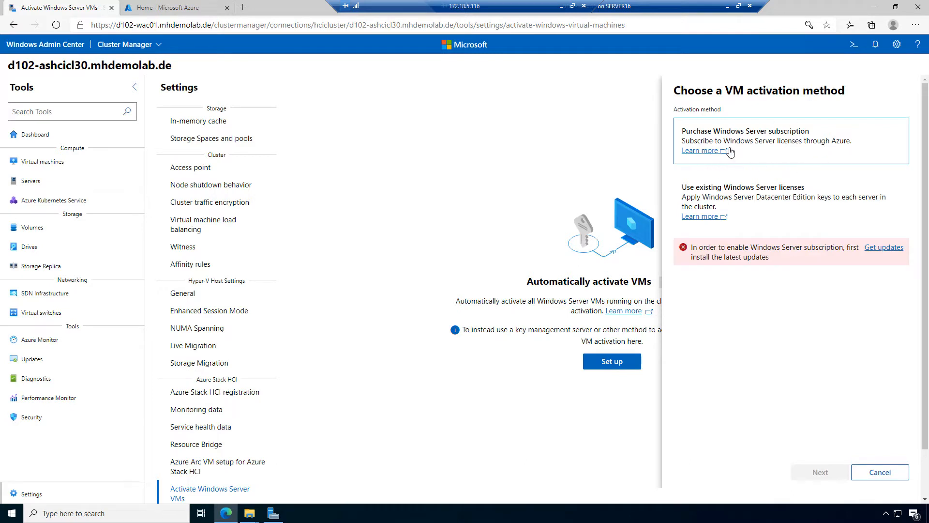
{"action": "left_click", "coordinate": [748, 195]}
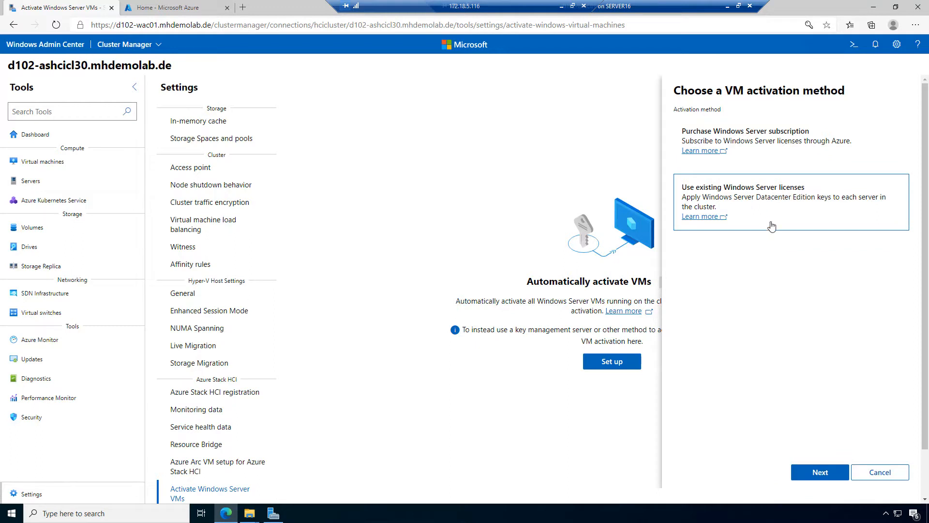
{"action": "left_click", "coordinate": [830, 473]}
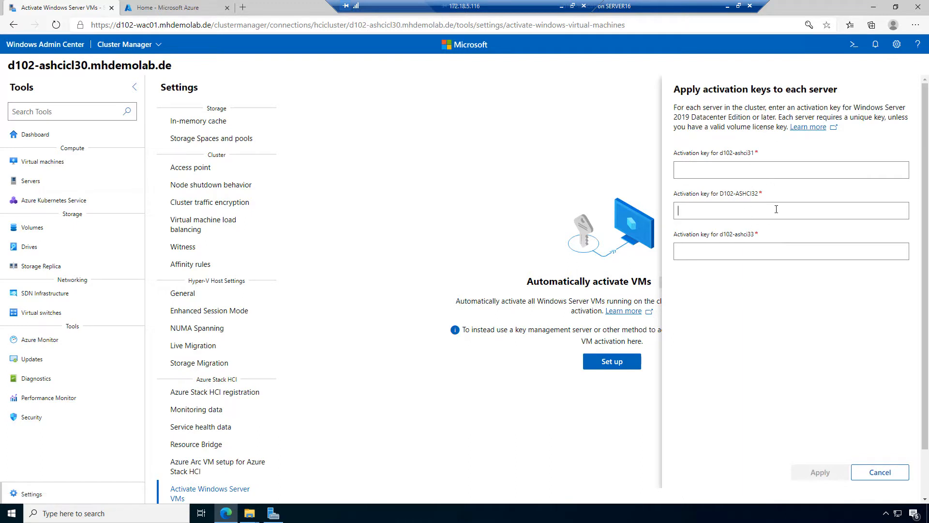
{"action": "left_click", "coordinate": [776, 246]}
{"action": "left_click", "coordinate": [180, 294]}
Step: Confirm the Hyper-V host VM paths are C:\ClusterStorage\Volume01\VMs, then go to the empty Virtual machines inventory
{"action": "left_click", "coordinate": [181, 294]}
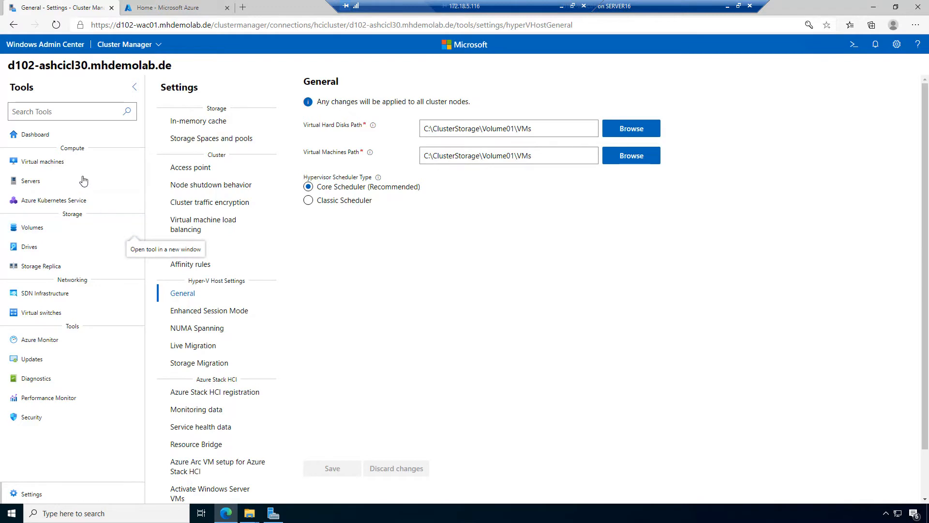
{"action": "left_click", "coordinate": [44, 162]}
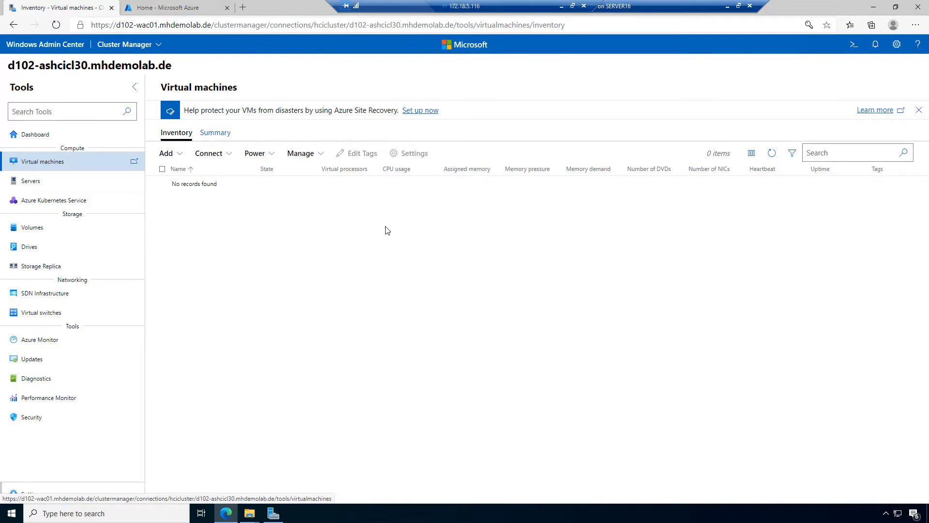
{"action": "left_click", "coordinate": [183, 154]}
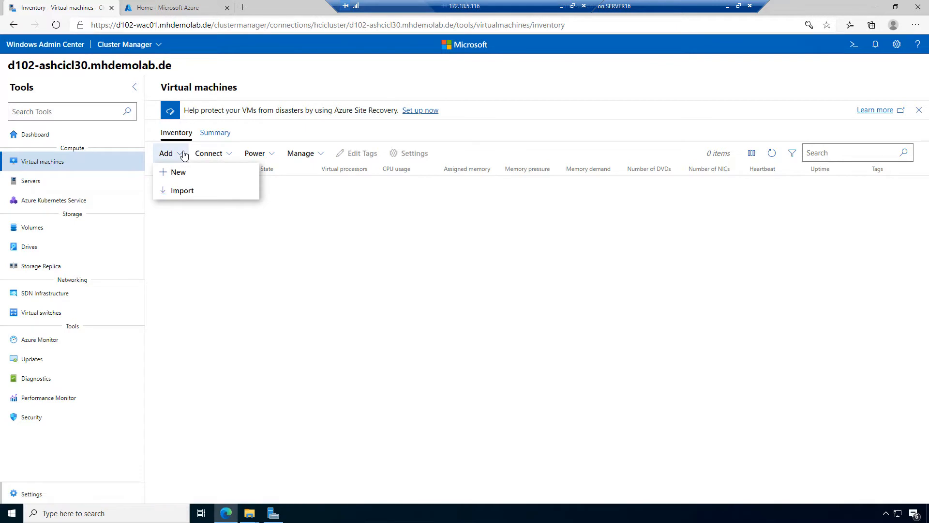
Step: Start a new VM named 30VM01, keeping Generation 2 and host d102-ashci32
{"action": "left_click", "coordinate": [203, 173]}
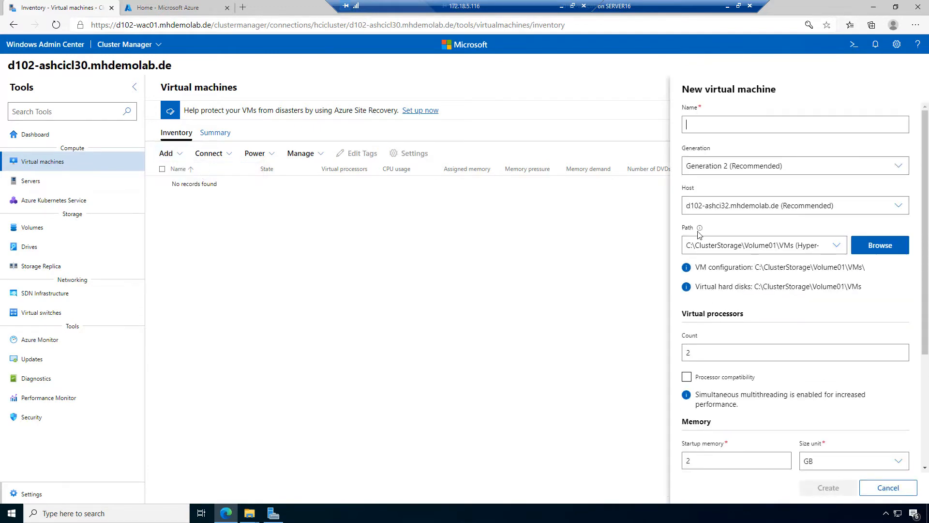
{"action": "left_click", "coordinate": [725, 125]}
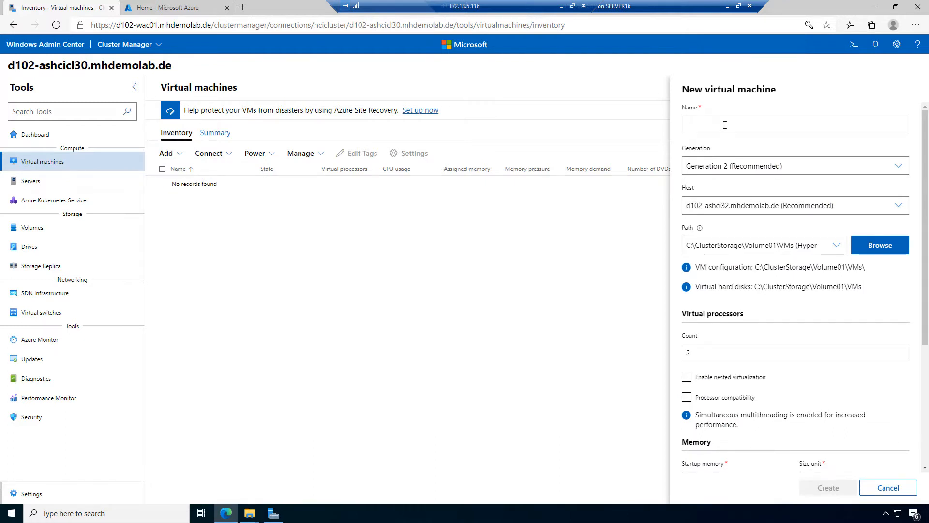
{"action": "type", "text": "30"}
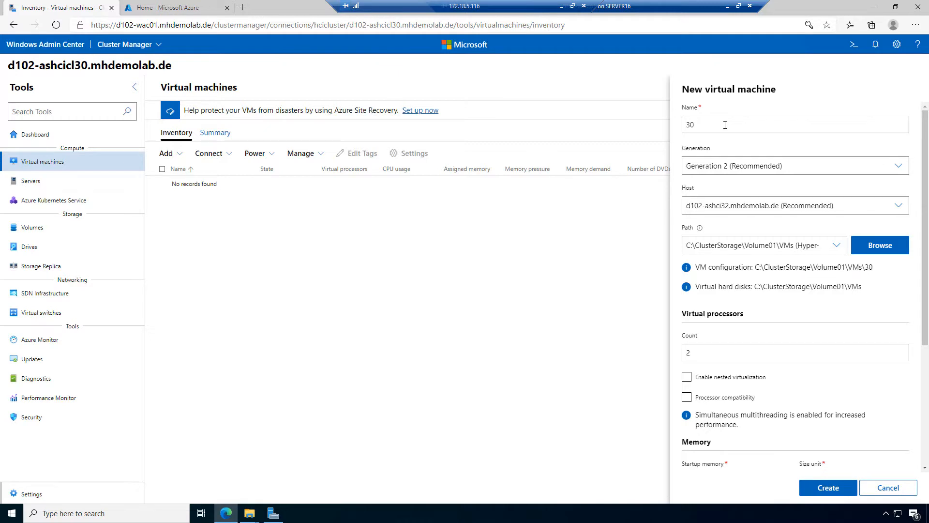
{"action": "type", "text": "VM01"}
{"action": "left_click", "coordinate": [861, 163]}
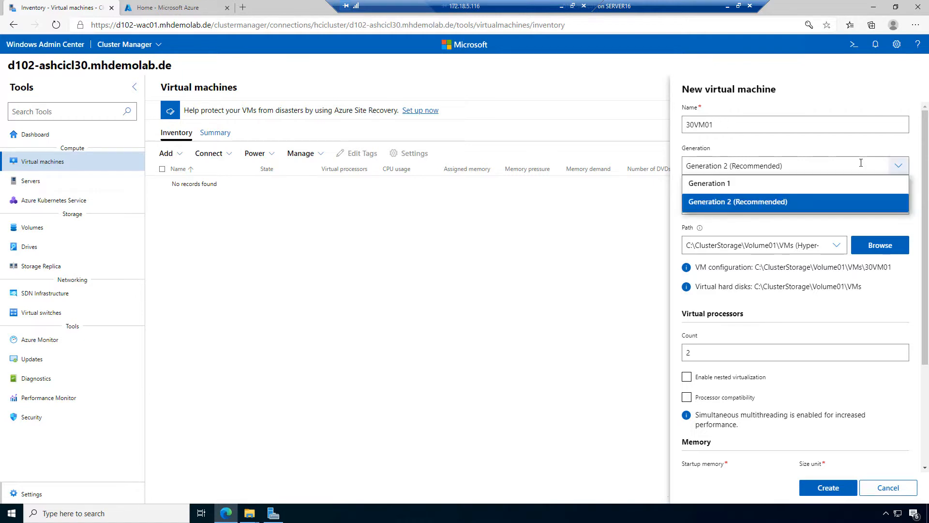
{"action": "left_click", "coordinate": [798, 203]}
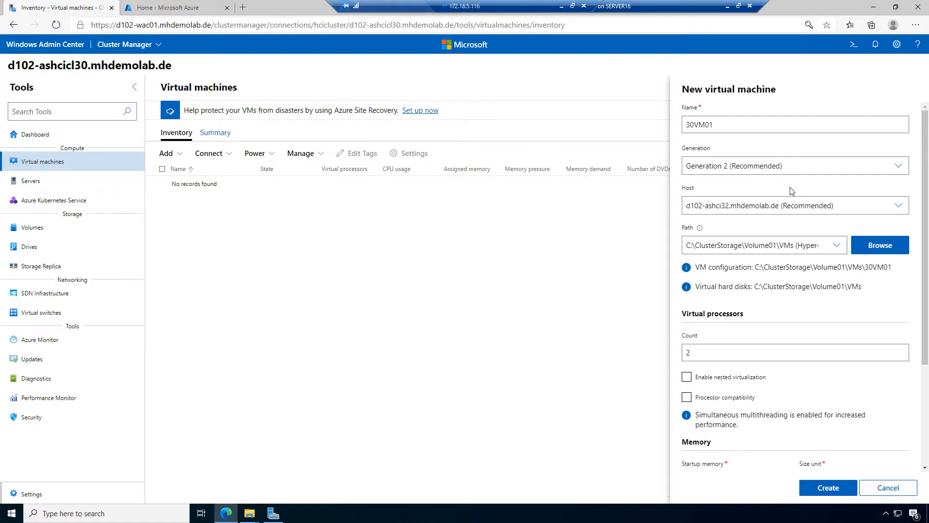
{"action": "left_click", "coordinate": [808, 165]}
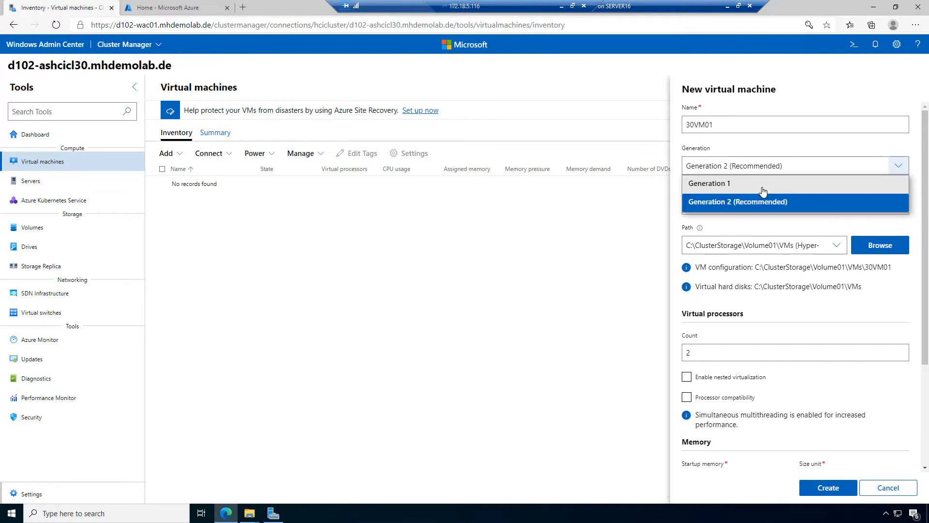
{"action": "left_click", "coordinate": [779, 199]}
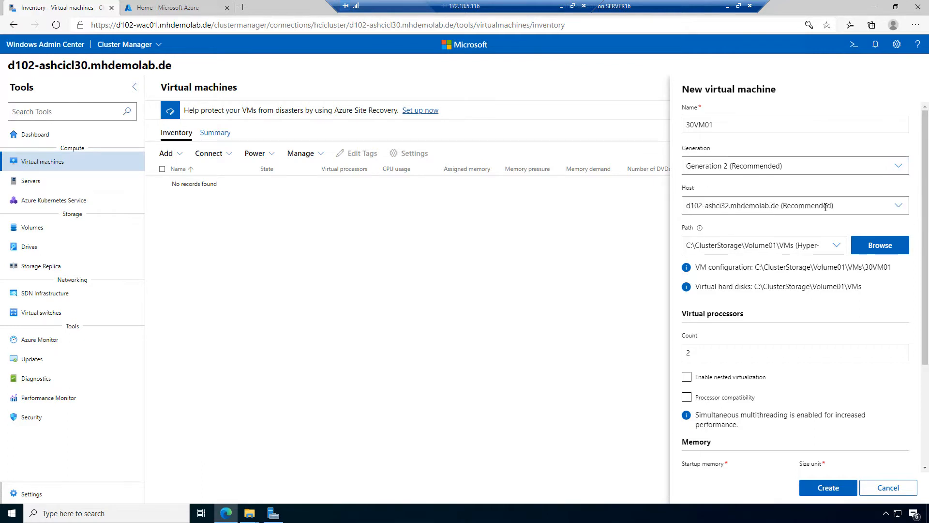
{"action": "left_click", "coordinate": [898, 206]}
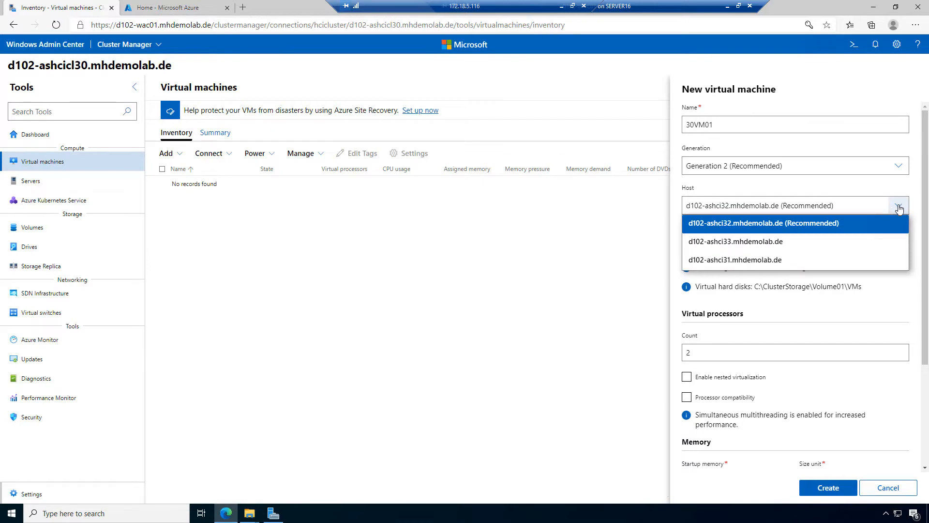
{"action": "left_click", "coordinate": [733, 228]}
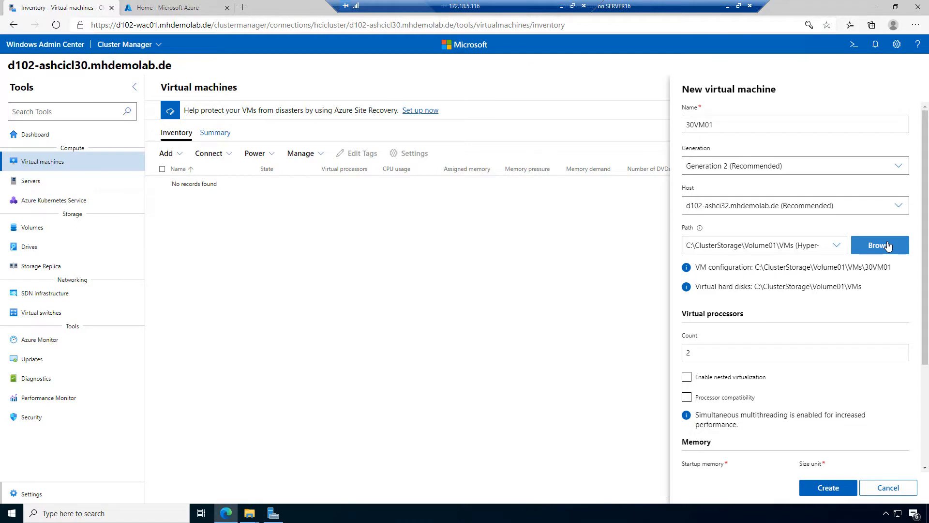
Step: Enable dynamic memory with a 1 GB minimum and 2 GB maximum, and add a new disk
{"action": "scroll", "coordinate": [813, 323], "scroll_direction": "down", "scroll_amount": 3}
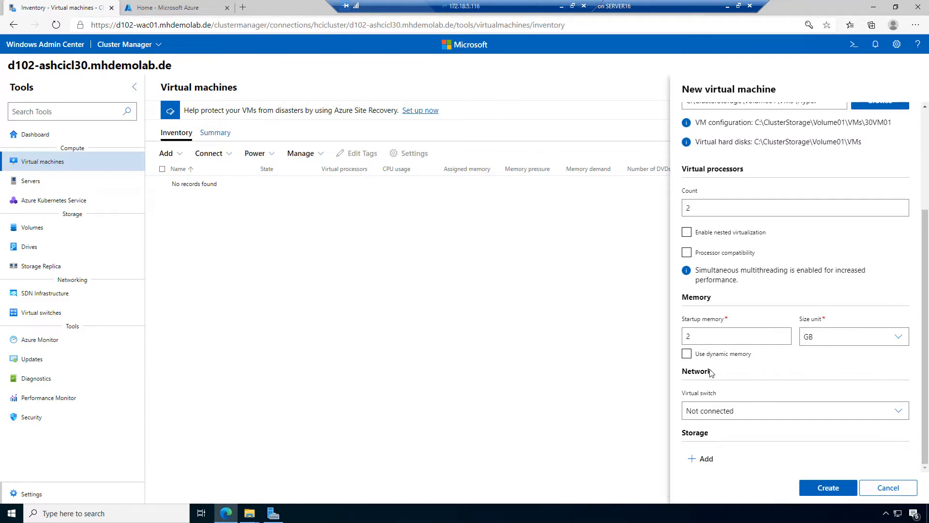
{"action": "left_click", "coordinate": [687, 354]}
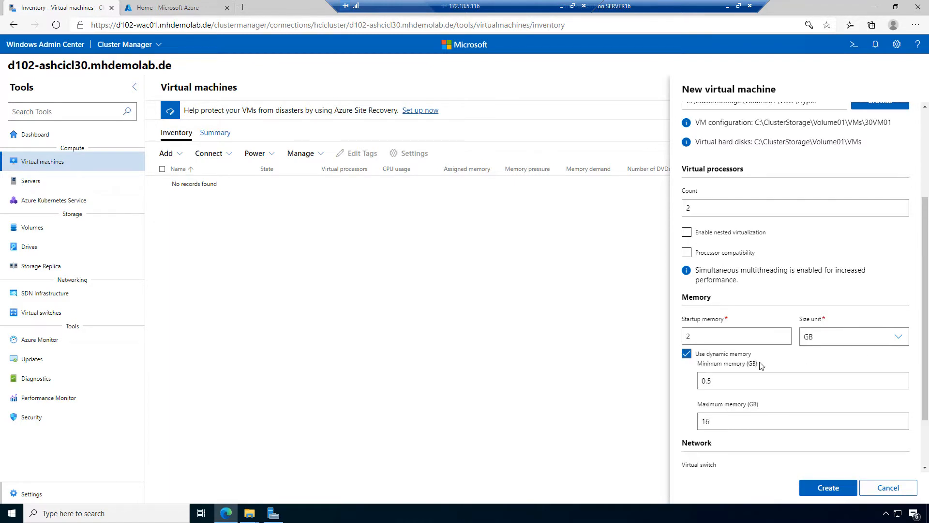
{"action": "scroll", "coordinate": [755, 360], "scroll_direction": "down", "scroll_amount": 2}
{"action": "double_click", "coordinate": [709, 309]}
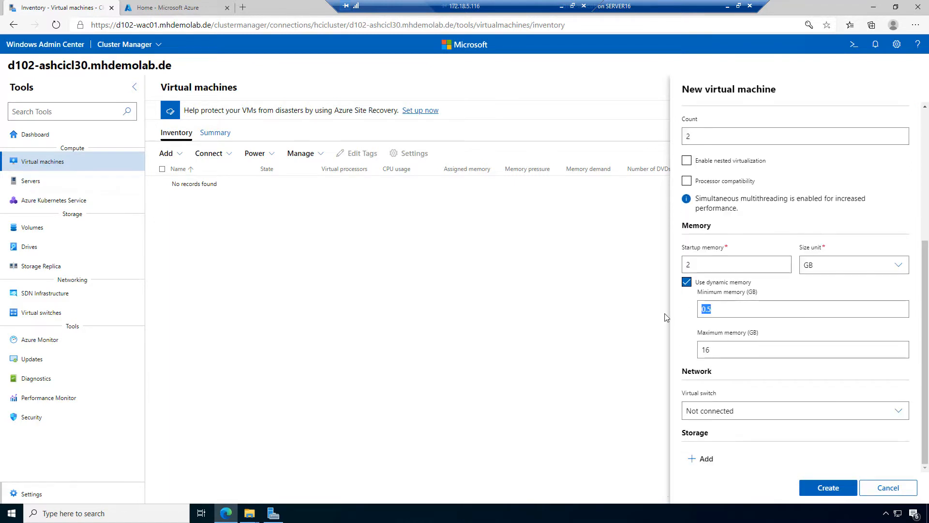
{"action": "type", "text": "1"}
{"action": "left_click_drag", "start_coordinate": [727, 344], "coordinate": [661, 347]}
{"action": "type", "text": "2"}
{"action": "left_click", "coordinate": [704, 459]}
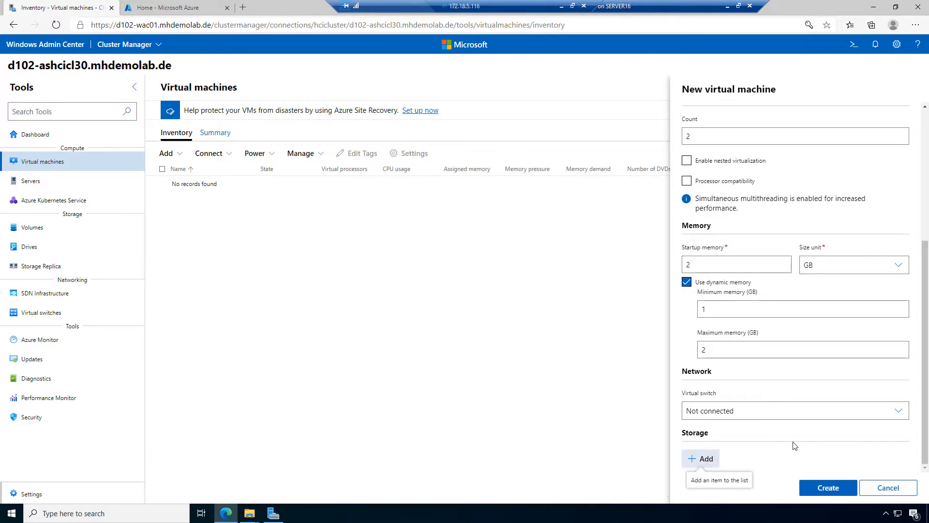
Step: Set the new VM to install its OS from an .iso image file and browse for the image
{"action": "scroll", "coordinate": [763, 290], "scroll_direction": "up", "scroll_amount": 2}
{"action": "scroll", "coordinate": [798, 342], "scroll_direction": "down", "scroll_amount": 2}
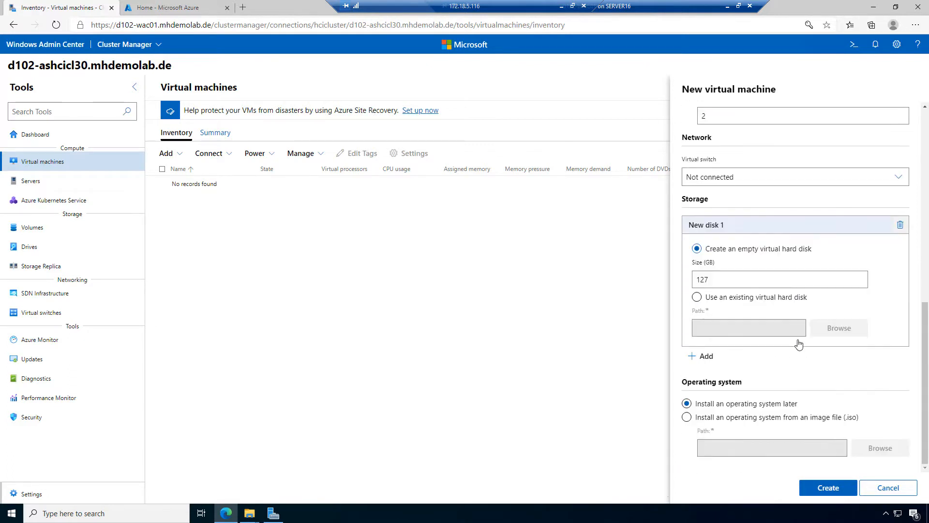
{"action": "left_click", "coordinate": [746, 279]}
{"action": "left_click", "coordinate": [771, 418]}
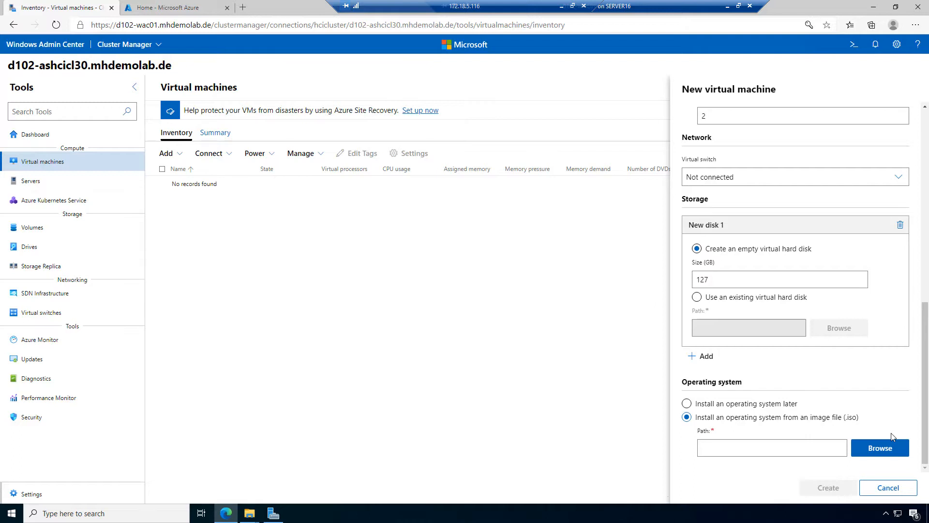
{"action": "left_click", "coordinate": [880, 448]}
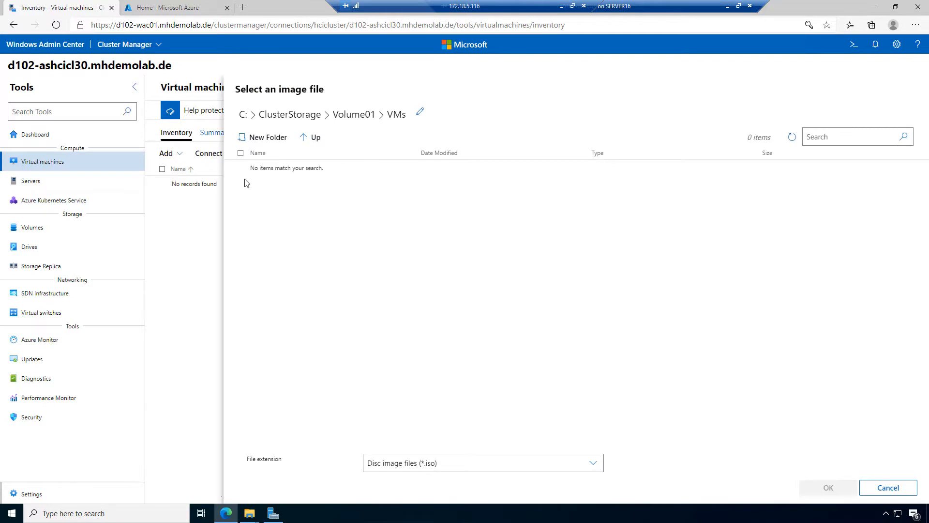
Step: Choose the Windows Server 2022 ISO from C:\ClusterStorage\Volume01\ISOs as the install image
{"action": "left_click", "coordinate": [353, 116]}
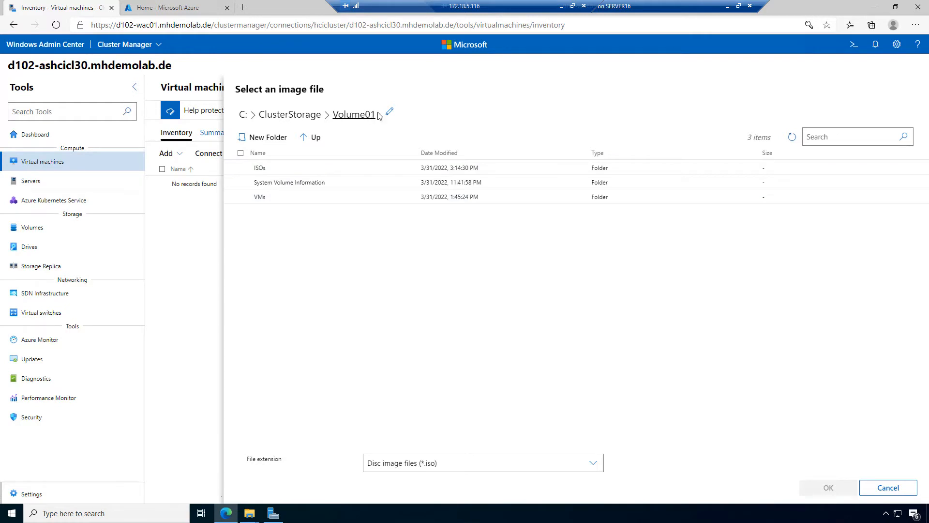
{"action": "double_click", "coordinate": [261, 169]}
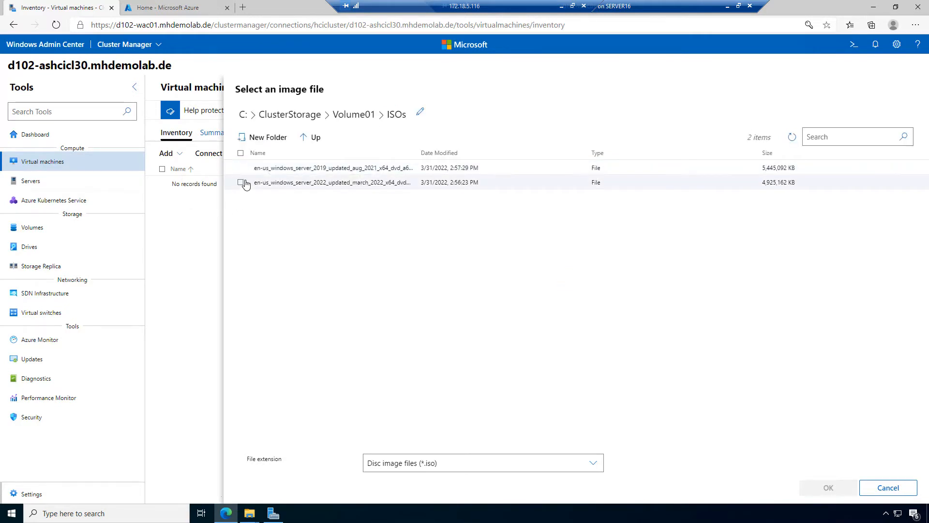
{"action": "left_click", "coordinate": [261, 185]}
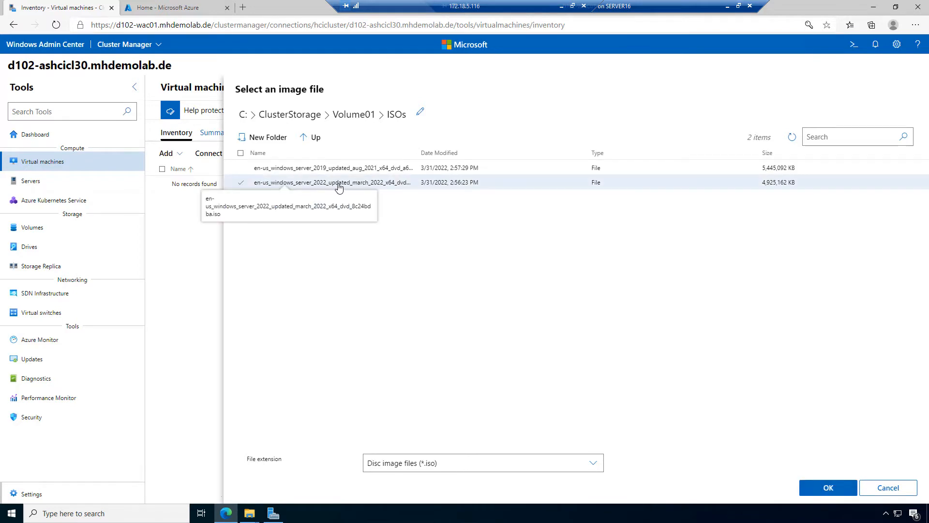
{"action": "left_click", "coordinate": [828, 487]}
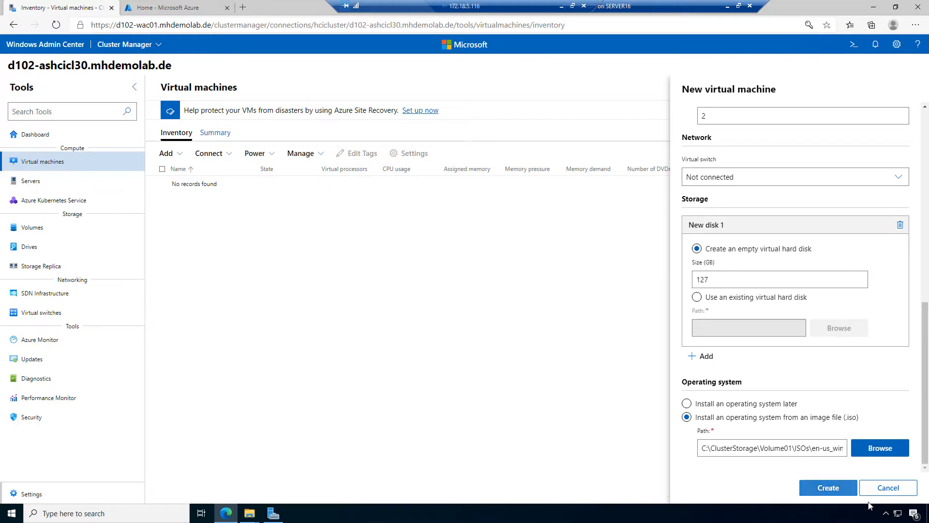
Step: Create the VM 30VM01, which then appears Stopped on host D102-ASHCI32
{"action": "left_click", "coordinate": [828, 487]}
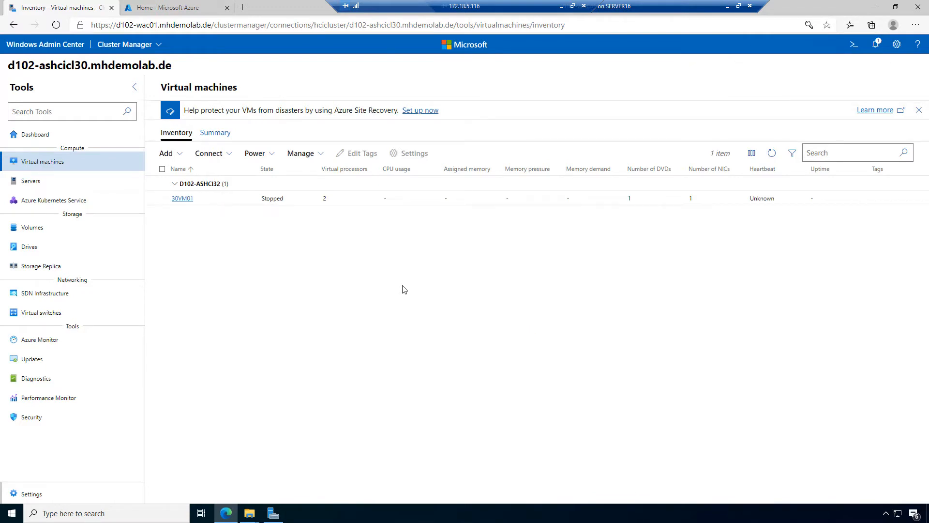
Step: Tick the checkbox beside 30VM01 in the VM inventory list
{"action": "left_click", "coordinate": [163, 199]}
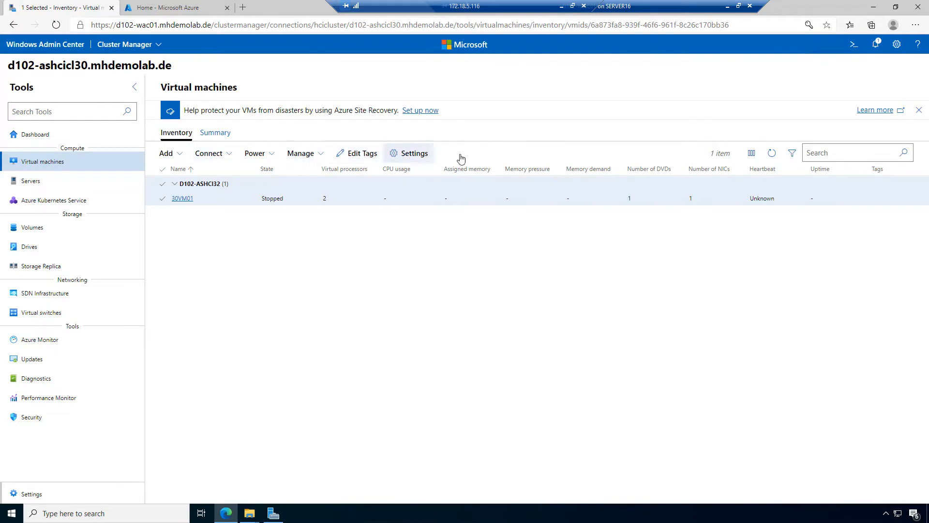
Step: Open 30VM01's General settings and view the critical error action choices
{"action": "left_click", "coordinate": [412, 154]}
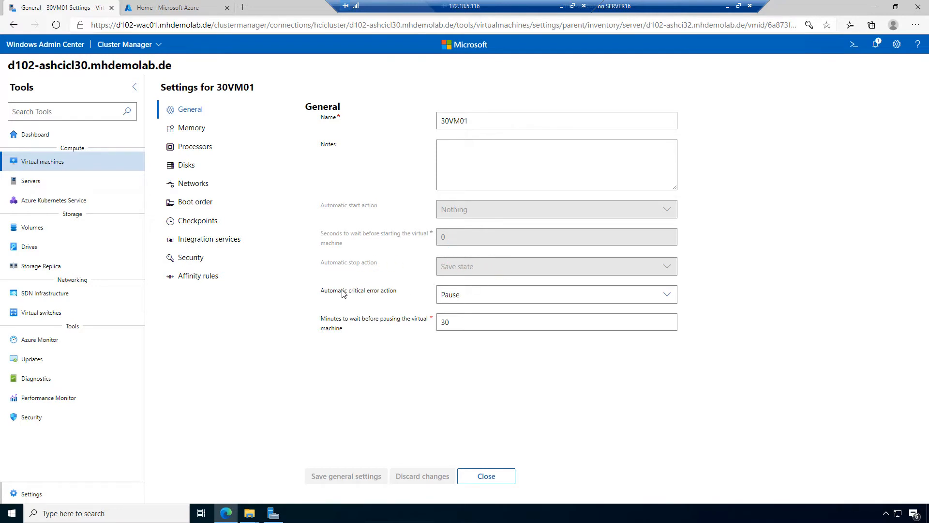
{"action": "left_click", "coordinate": [476, 294]}
Step: Keep Pause as the critical error action, review Memory, then view Processors (2 virtual processors, SMT enabled)
{"action": "left_click", "coordinate": [476, 294]}
{"action": "left_click", "coordinate": [193, 135]}
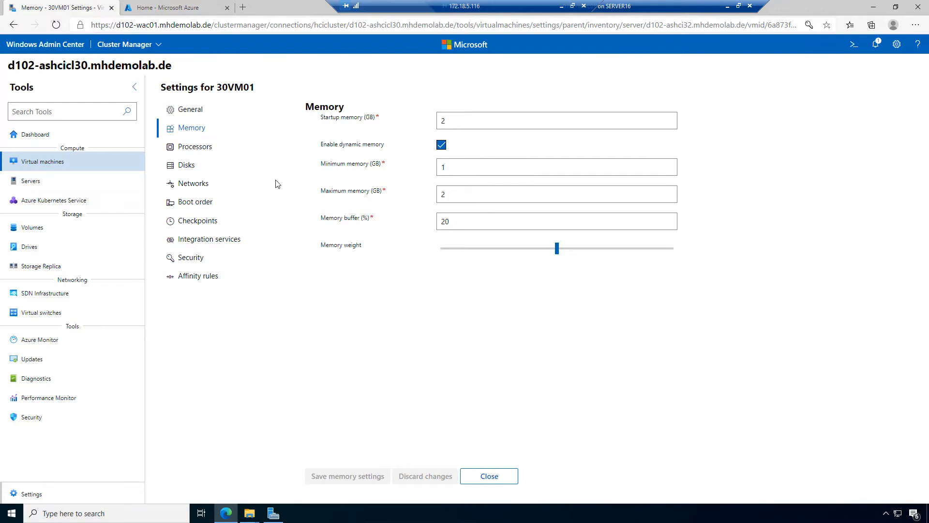
{"action": "left_click", "coordinate": [195, 148]}
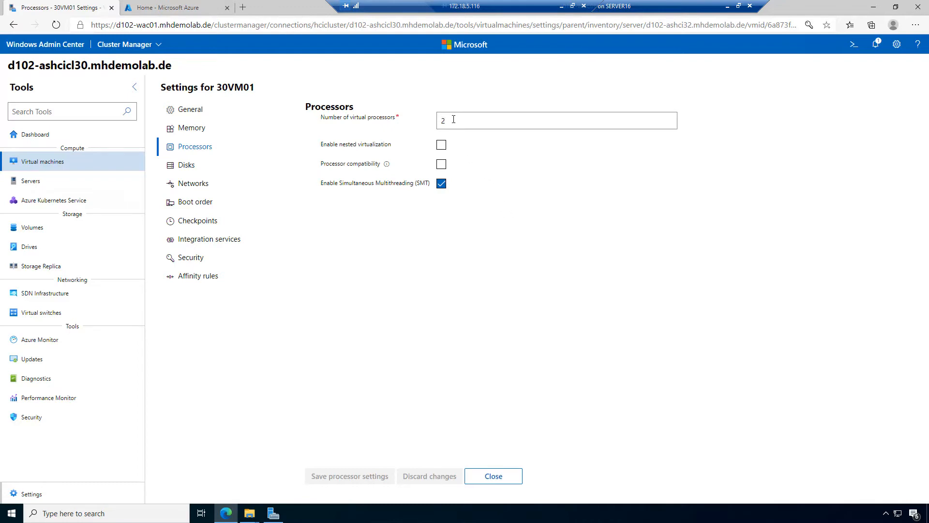
Step: Toggle processor compatibility on and back off, then try moving to Disks, triggering the unsaved-changes prompt
{"action": "left_click", "coordinate": [440, 165]}
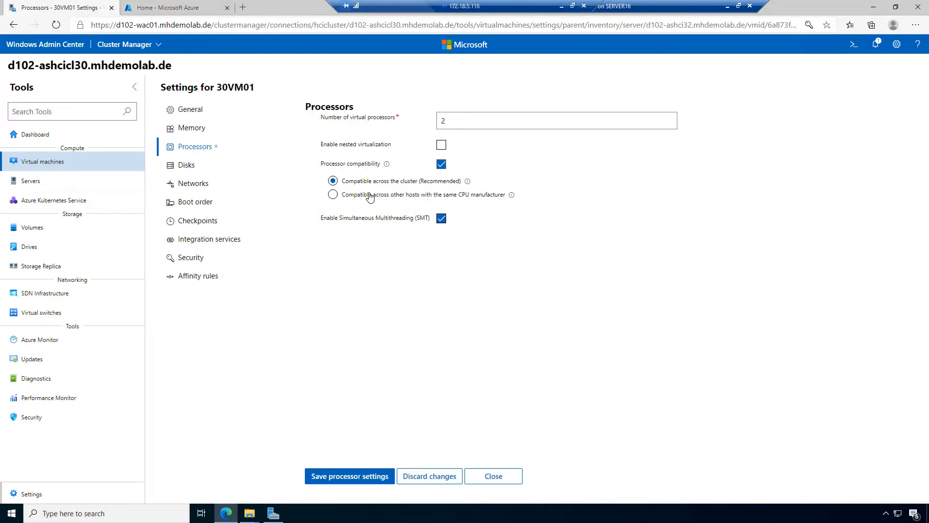
{"action": "left_click", "coordinate": [442, 165]}
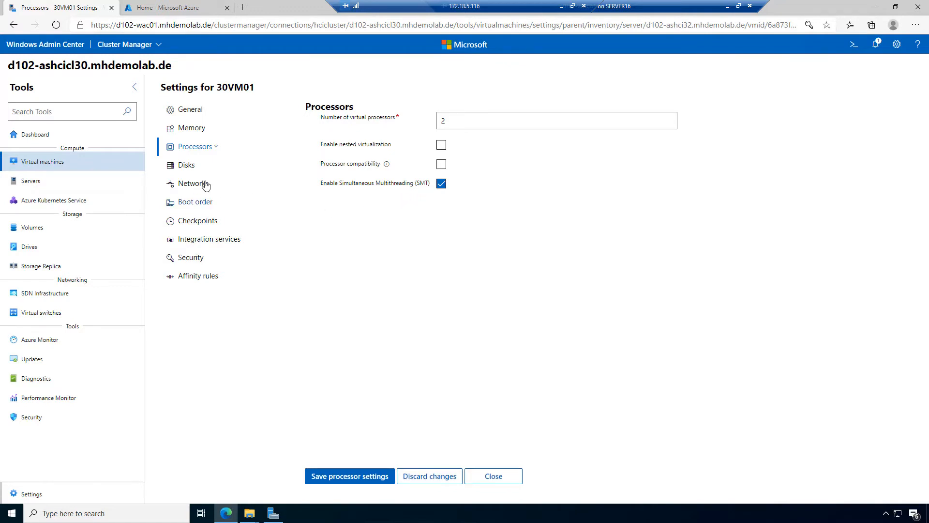
{"action": "left_click", "coordinate": [182, 166]}
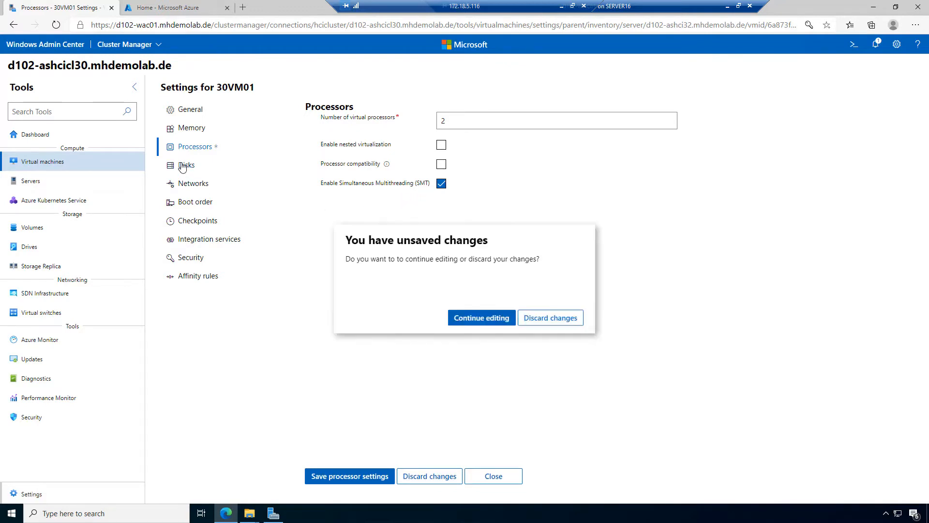
Step: Discard the processor changes and add two new network adapters on 30VM01's Networks page
{"action": "left_click", "coordinate": [555, 317]}
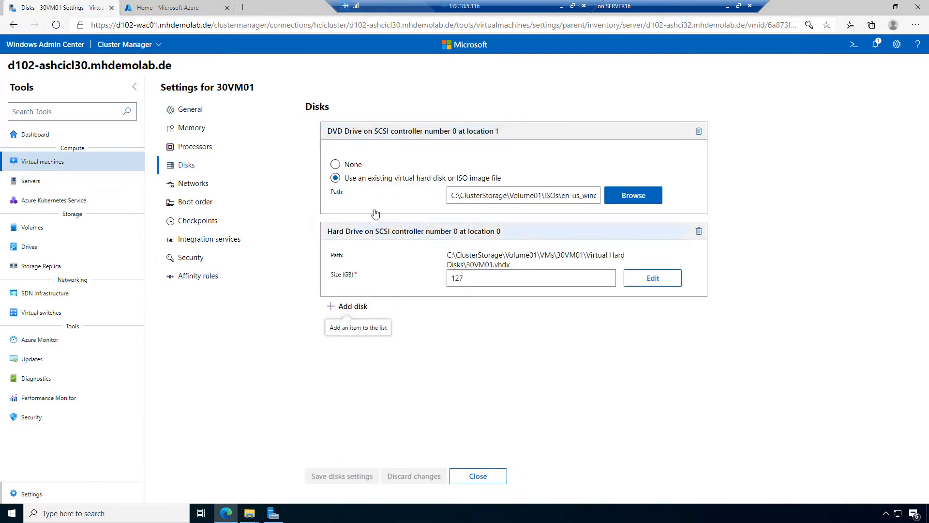
{"action": "left_click", "coordinate": [183, 183]}
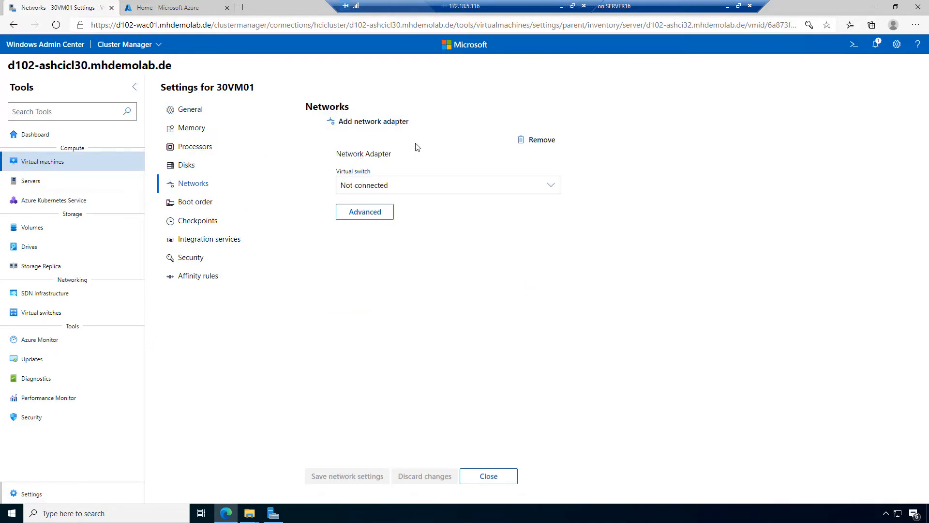
{"action": "left_click", "coordinate": [389, 123]}
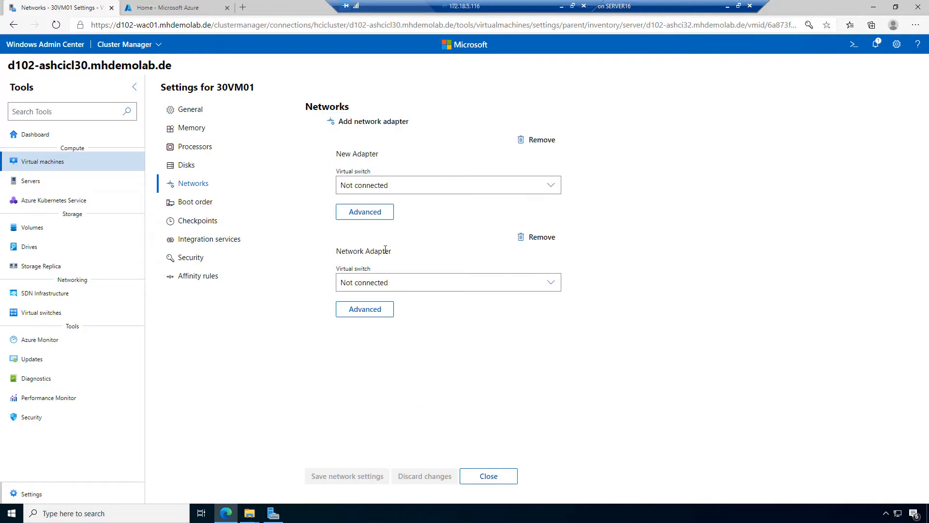
{"action": "left_click", "coordinate": [384, 121]}
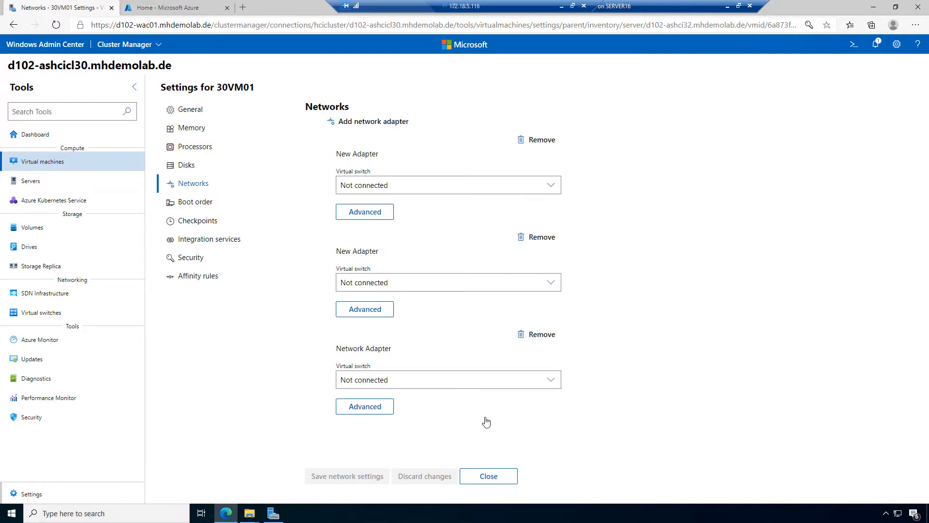
Step: Inspect the original adapter's advanced settings, then move on to the Boot order page
{"action": "left_click", "coordinate": [386, 412]}
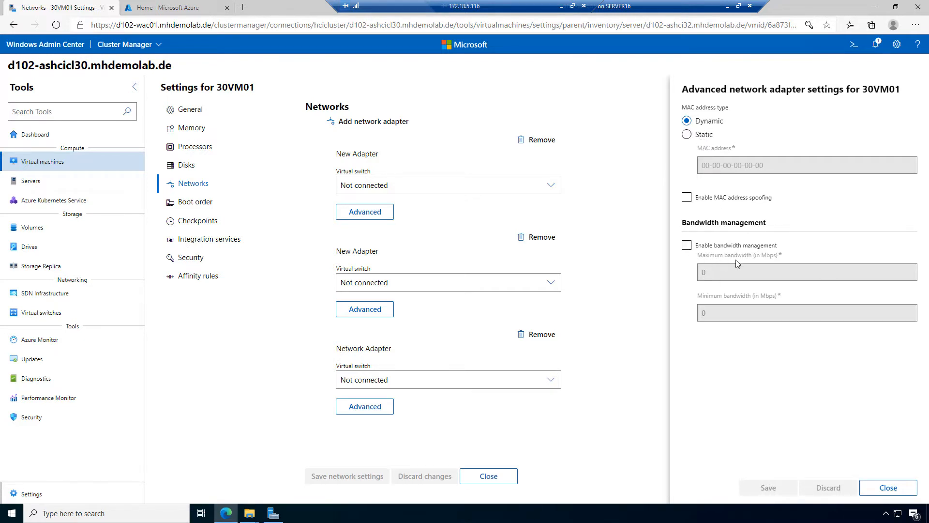
{"action": "left_click", "coordinate": [890, 488]}
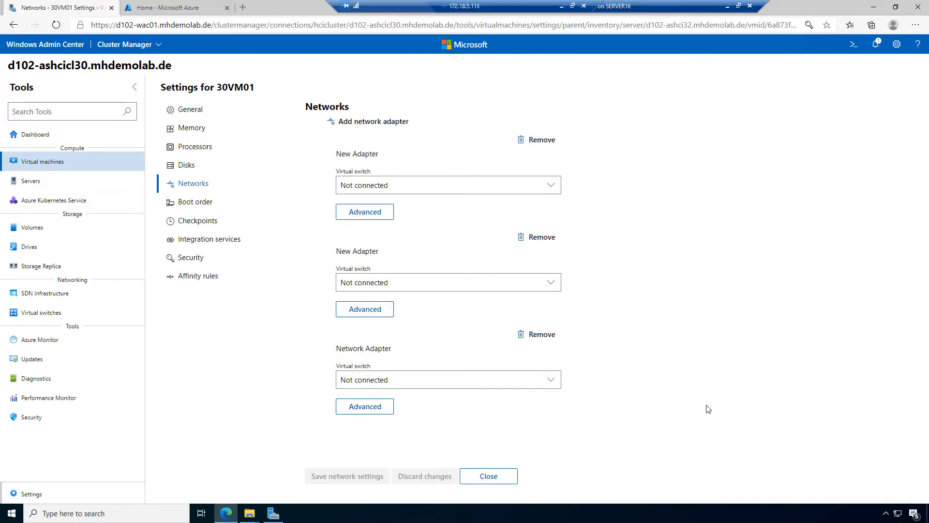
{"action": "left_click", "coordinate": [193, 204]}
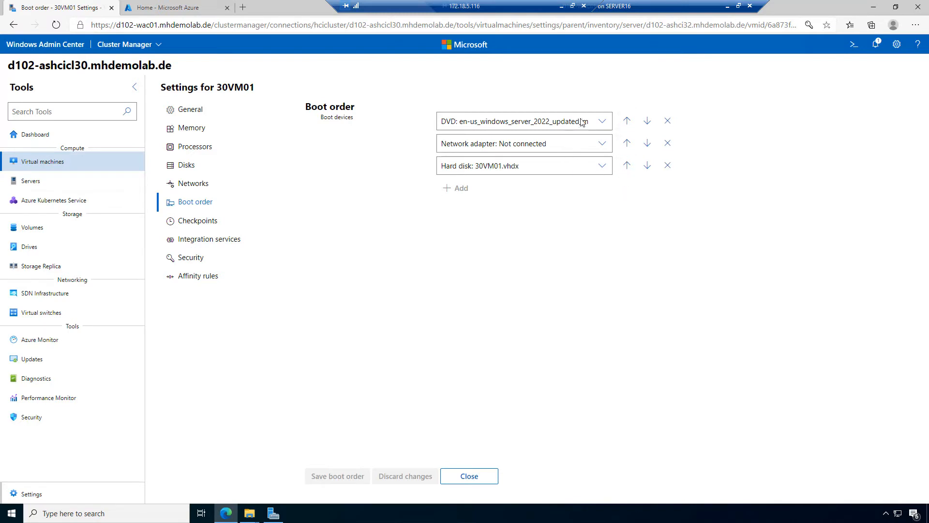
Step: Save the boot order as DVD, hard disk, network adapter, then view the Checkpoints settings
{"action": "left_click", "coordinate": [647, 143]}
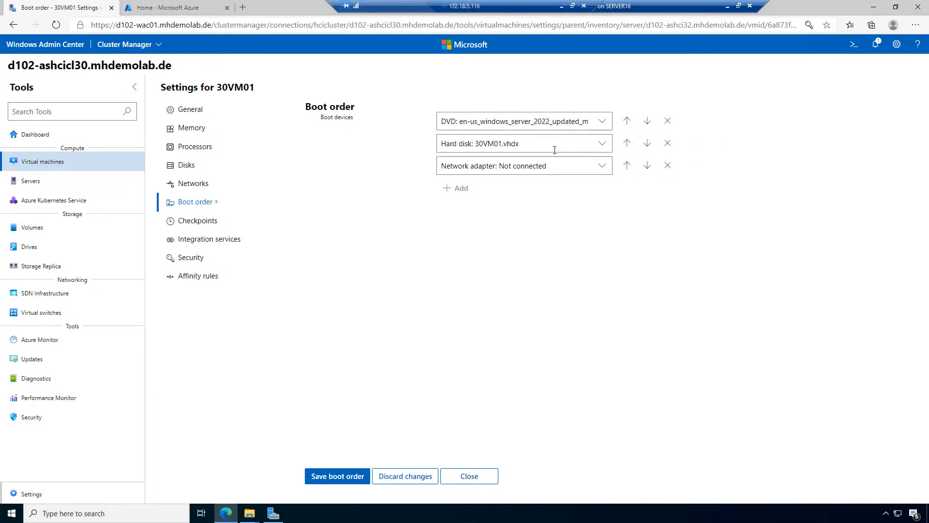
{"action": "left_click", "coordinate": [338, 476]}
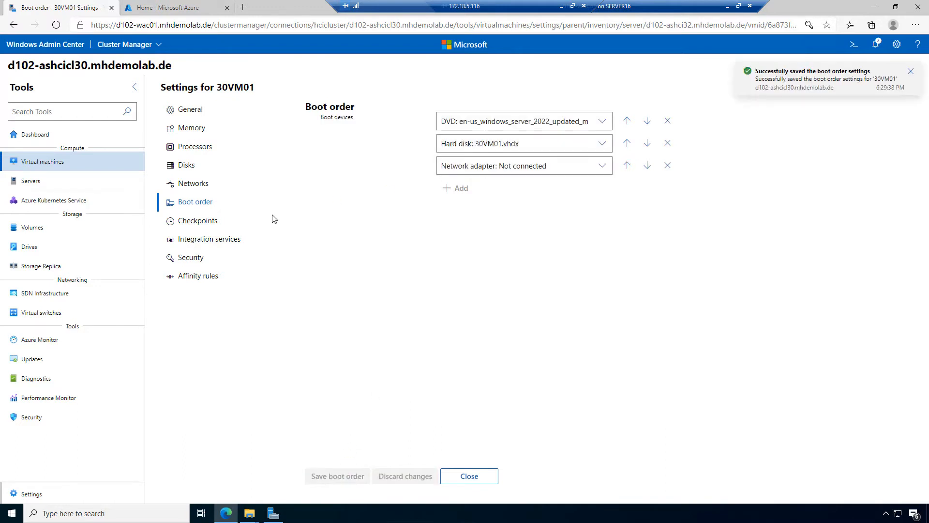
{"action": "left_click", "coordinate": [206, 224]}
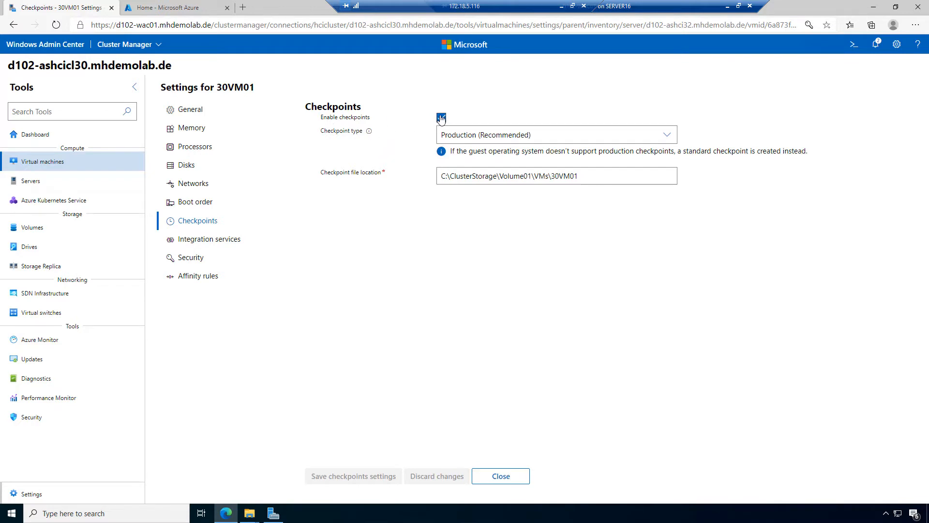
Step: Keep Production as the checkpoint type, review Integration services, then view the Security settings
{"action": "left_click", "coordinate": [557, 134]}
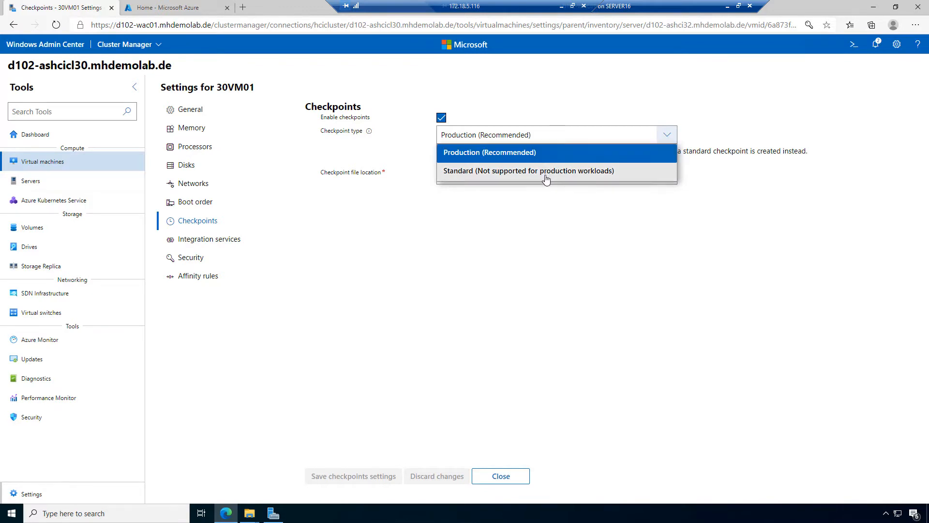
{"action": "left_click", "coordinate": [553, 137]}
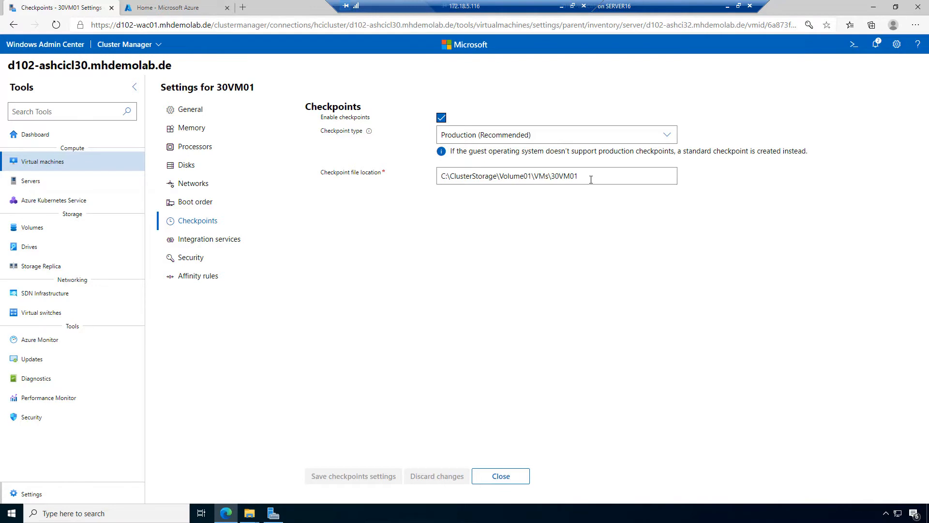
{"action": "left_click", "coordinate": [228, 241]}
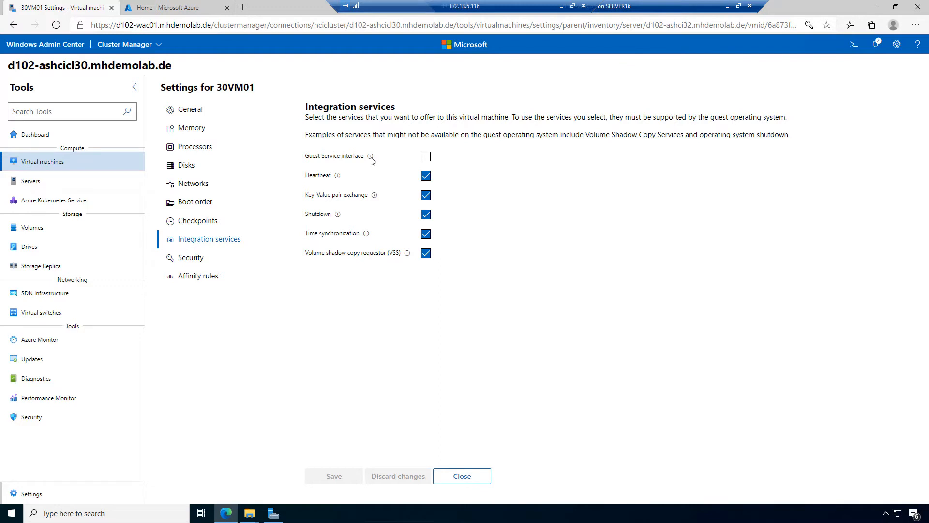
{"action": "mouse_move", "coordinate": [372, 159]}
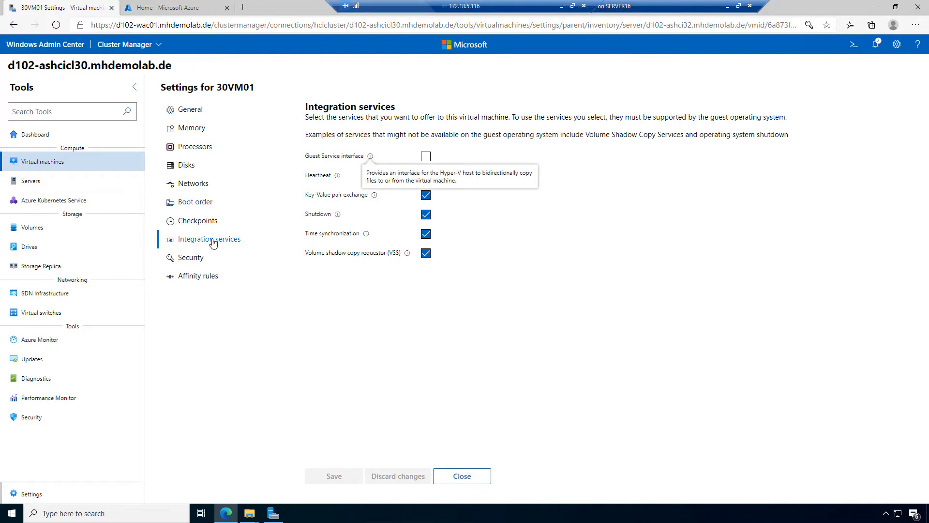
{"action": "left_click", "coordinate": [192, 259]}
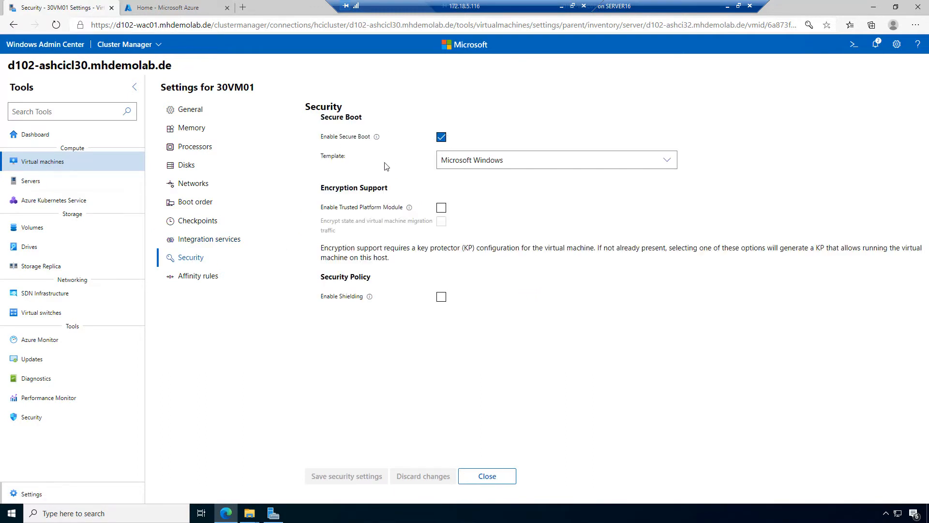
Step: Keep the Microsoft Windows Secure Boot template and toggle the Trusted Platform Module, leaving it off
{"action": "left_click", "coordinate": [522, 161]}
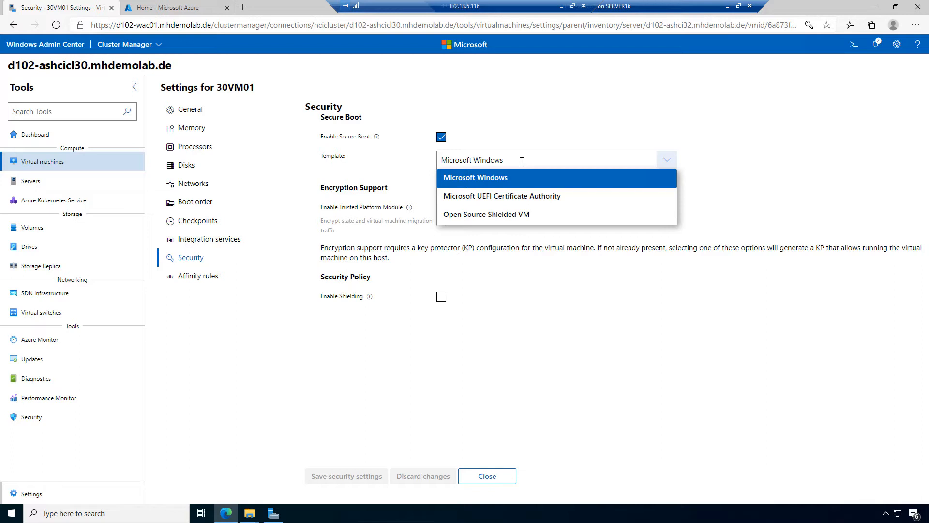
{"action": "left_click", "coordinate": [522, 161]}
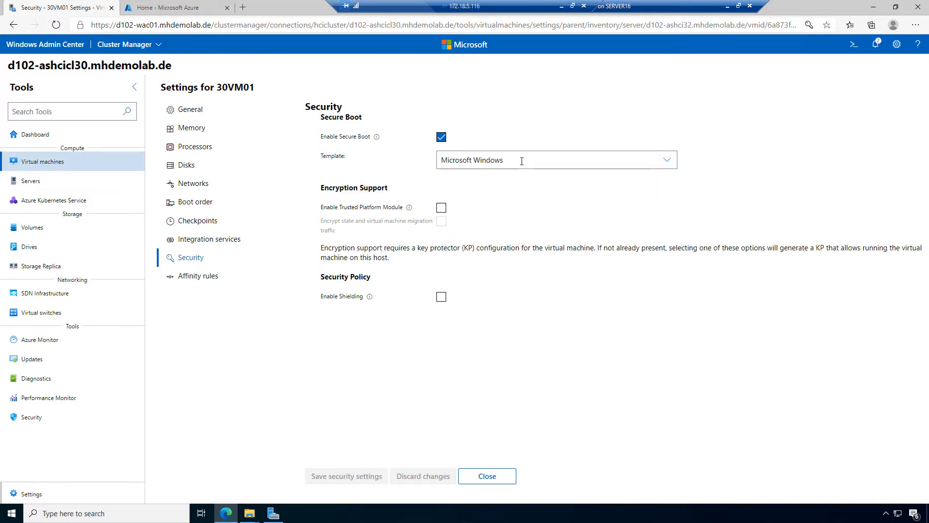
{"action": "left_click", "coordinate": [442, 209]}
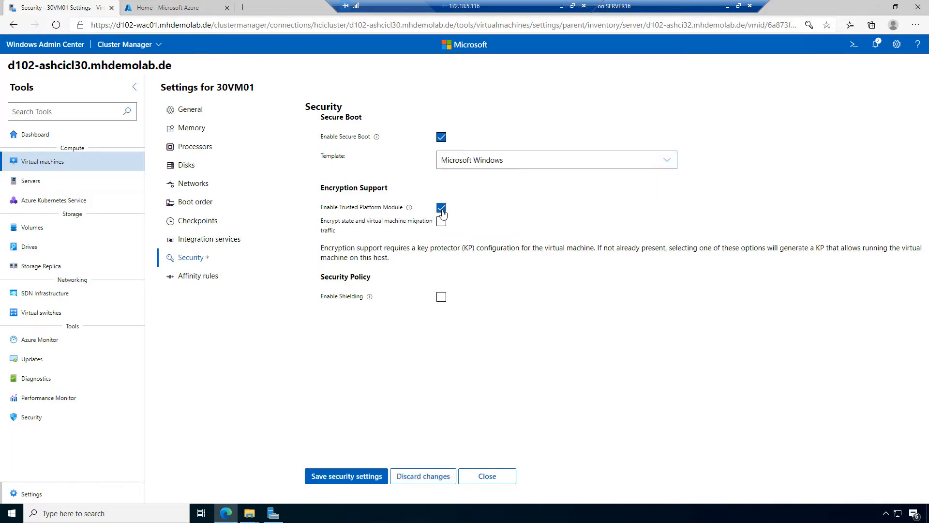
{"action": "left_click", "coordinate": [441, 209]}
{"action": "left_click", "coordinate": [442, 210]}
{"action": "left_click", "coordinate": [442, 210]}
{"action": "left_click", "coordinate": [441, 209]}
{"action": "left_click", "coordinate": [442, 209]}
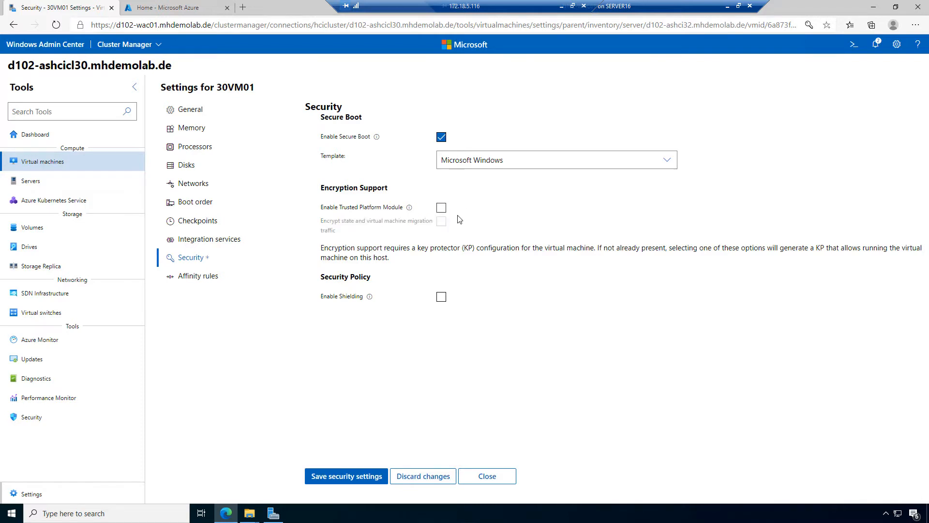
{"action": "left_click", "coordinate": [442, 209]}
{"action": "left_click", "coordinate": [442, 209]}
Step: Toggle shielding on and off with TPM left off, then discard the security changes for Affinity rules
{"action": "left_click", "coordinate": [442, 297]}
{"action": "left_click", "coordinate": [441, 297]}
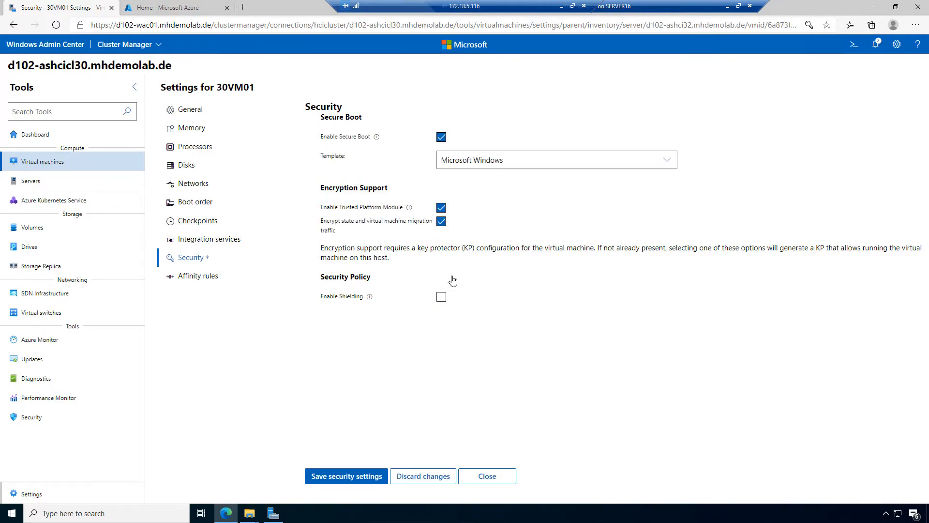
{"action": "left_click", "coordinate": [441, 207]}
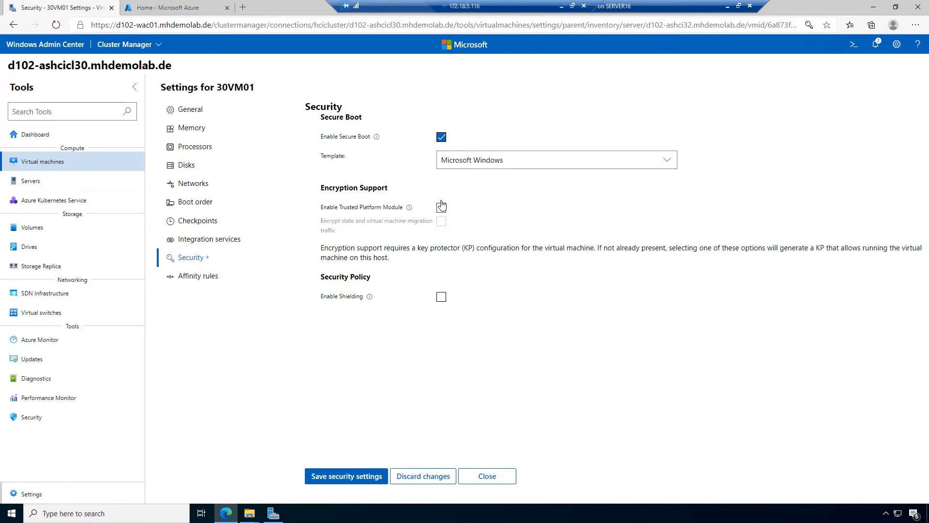
{"action": "left_click", "coordinate": [442, 300]}
{"action": "left_click", "coordinate": [442, 298]}
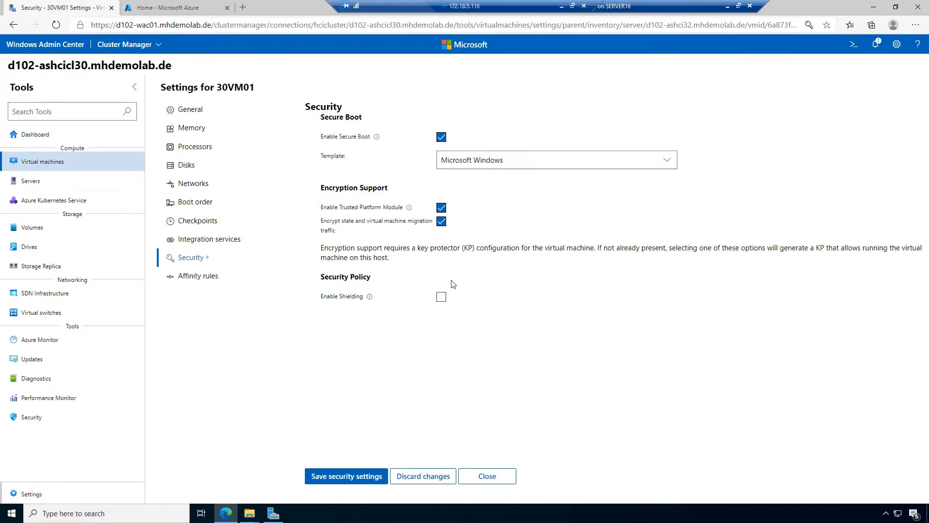
{"action": "left_click", "coordinate": [441, 208]}
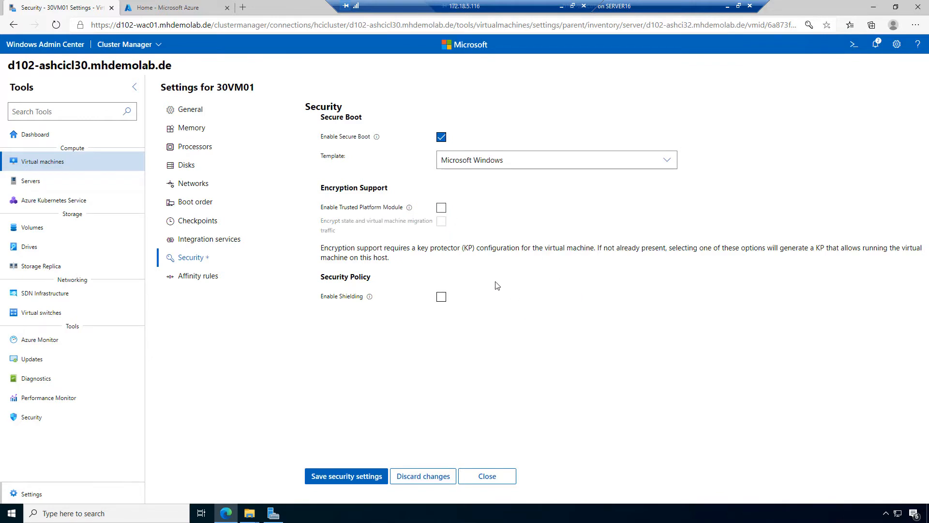
{"action": "mouse_move", "coordinate": [370, 299]}
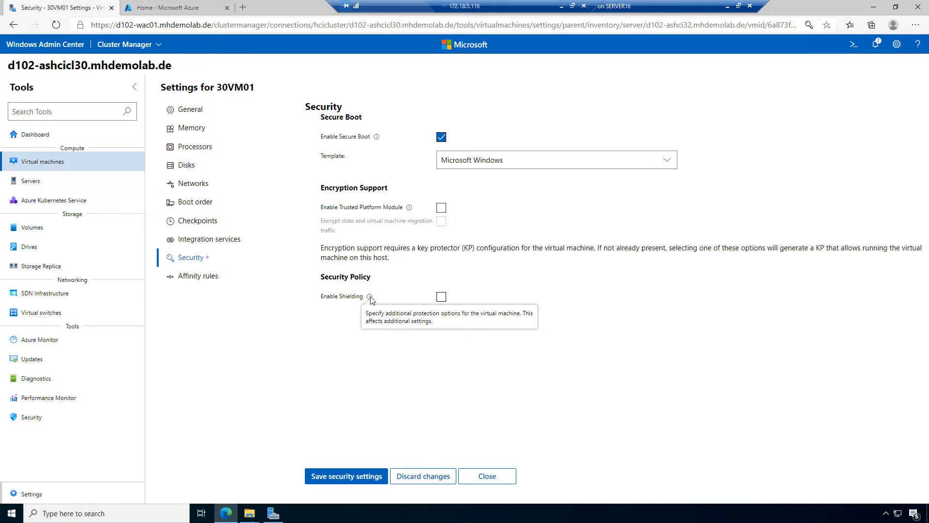
{"action": "left_click", "coordinate": [197, 279]}
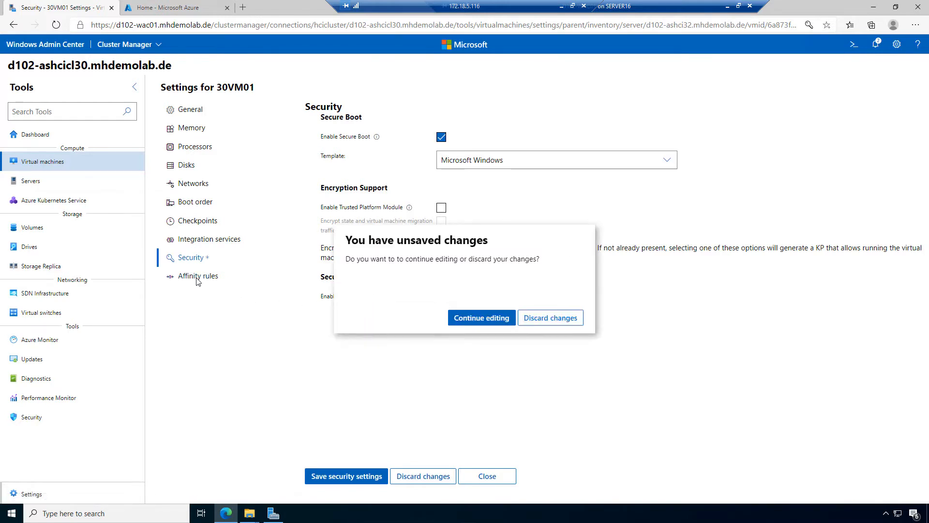
{"action": "left_click", "coordinate": [572, 323]}
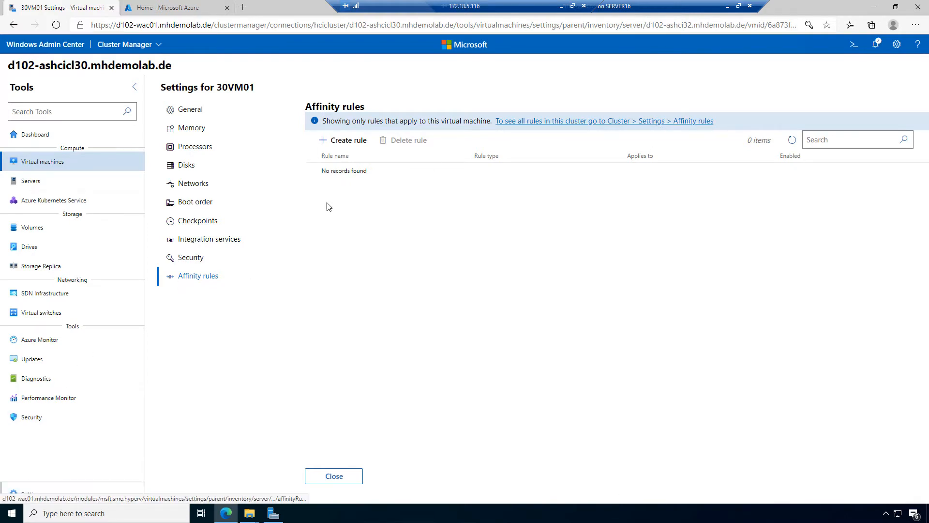
Step: Close 30VM01's settings to return to the Virtual machines inventory, where it shows Stopped
{"action": "left_click", "coordinate": [349, 482]}
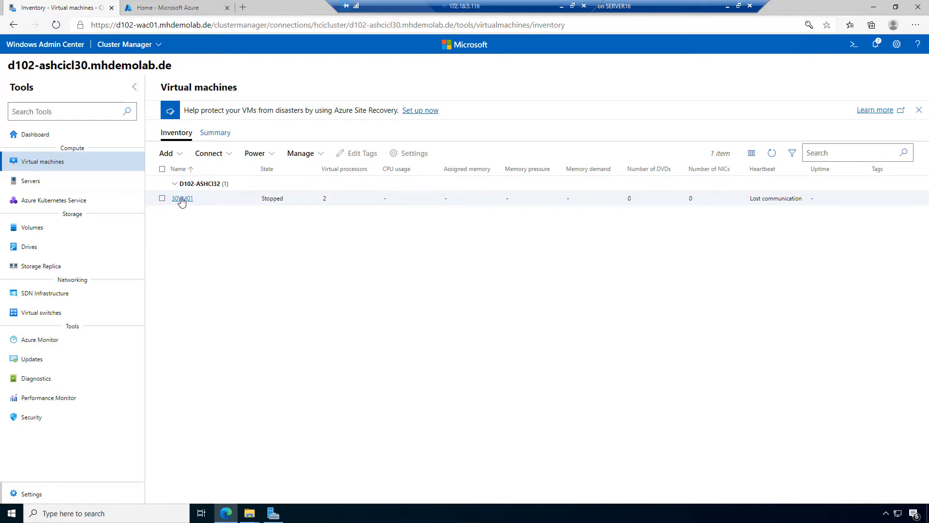
{"action": "left_click", "coordinate": [182, 199]}
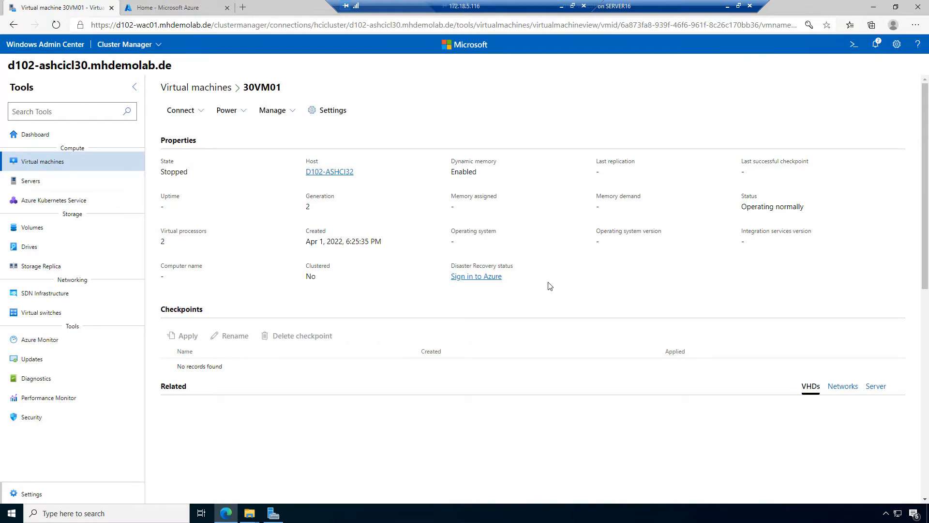
{"action": "scroll", "coordinate": [552, 284], "scroll_direction": "down", "scroll_amount": 10}
{"action": "scroll", "coordinate": [550, 285], "scroll_direction": "up", "scroll_amount": 10}
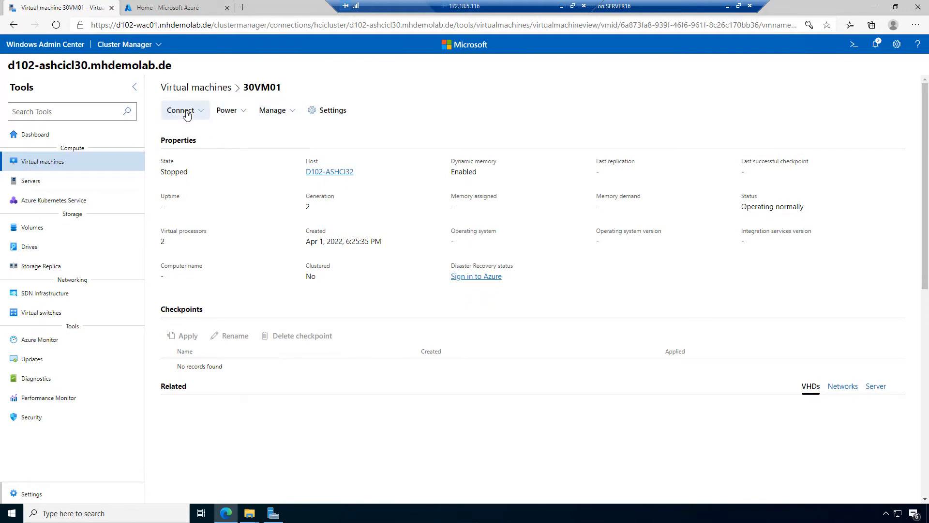
{"action": "left_click", "coordinate": [199, 89]}
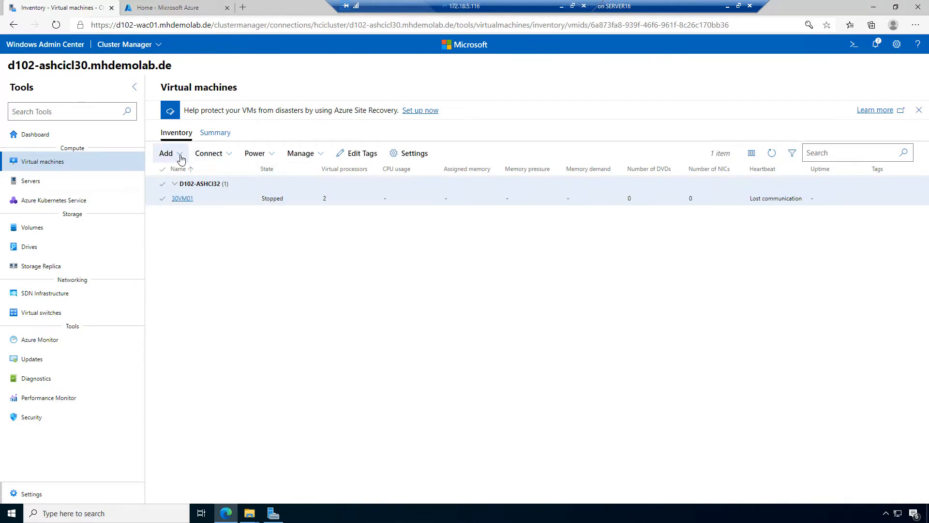
Step: Look through 30VM01's Connect, Power and Manage menus, then start it with Power > Start
{"action": "left_click", "coordinate": [229, 156]}
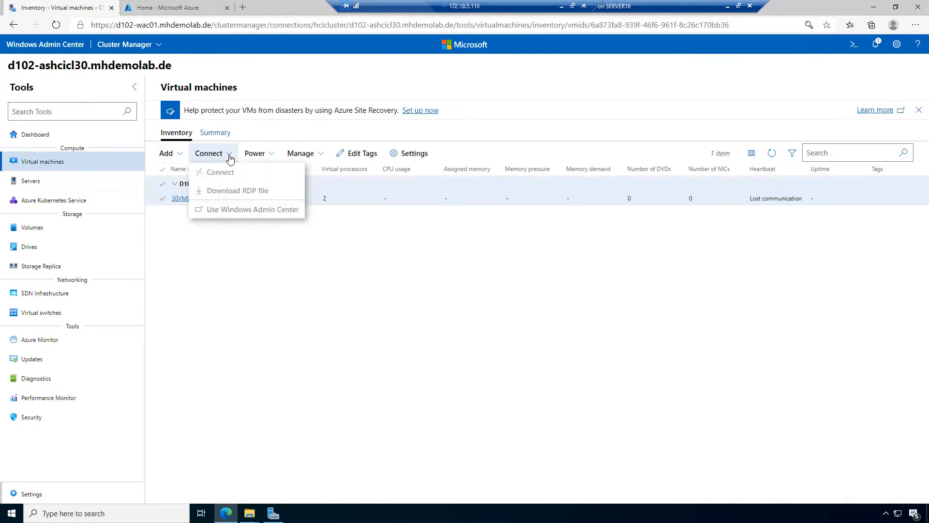
{"action": "left_click", "coordinate": [270, 154]}
{"action": "left_click", "coordinate": [321, 155]}
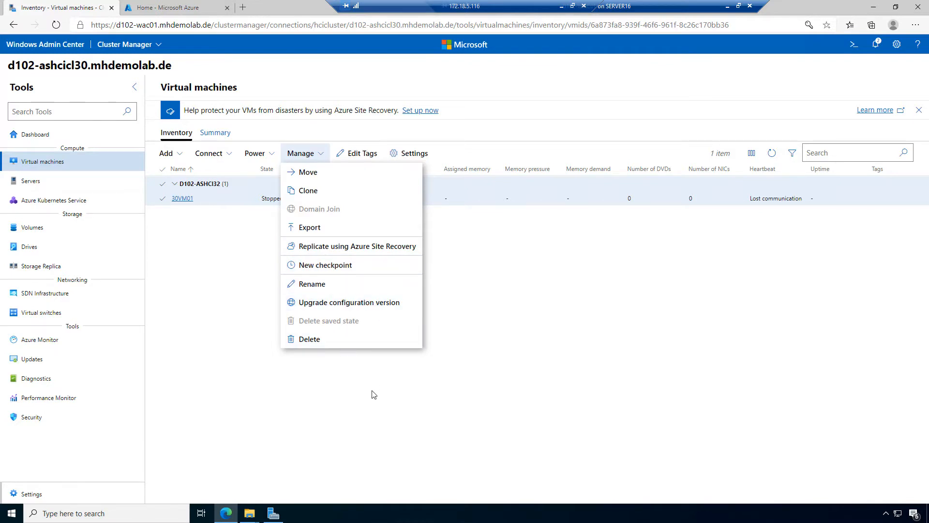
{"action": "left_click", "coordinate": [391, 381]}
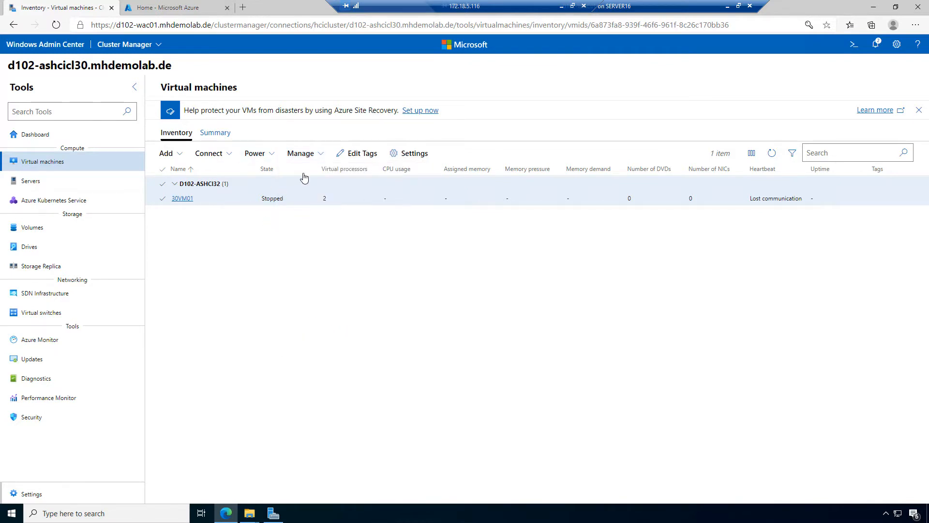
{"action": "left_click", "coordinate": [257, 154]}
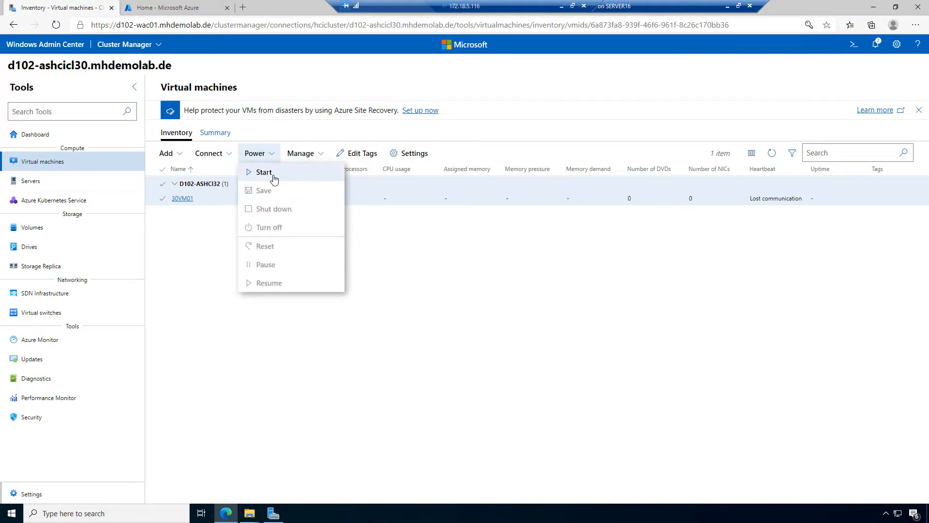
{"action": "left_click", "coordinate": [273, 179]}
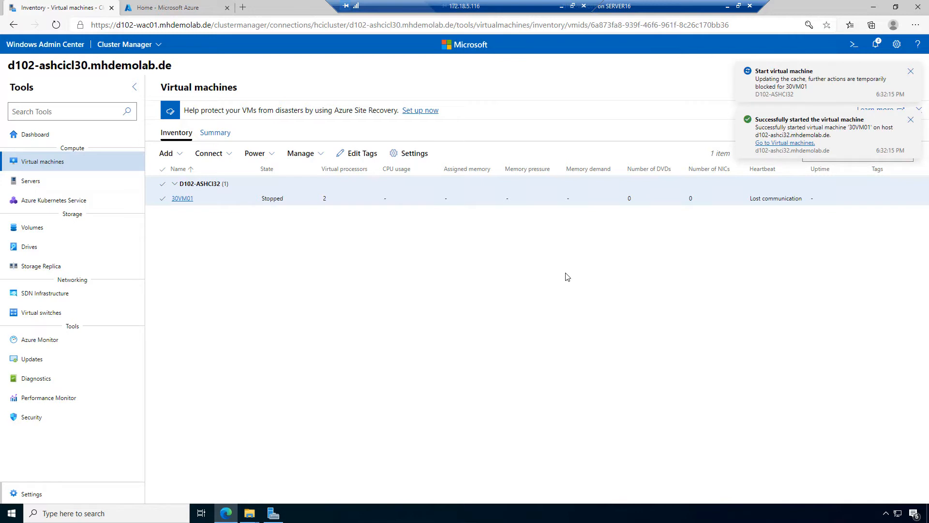
Step: Reselect 30VM01 and refresh the list until it shows Running with 2 GB assigned memory
{"action": "left_click", "coordinate": [231, 156]}
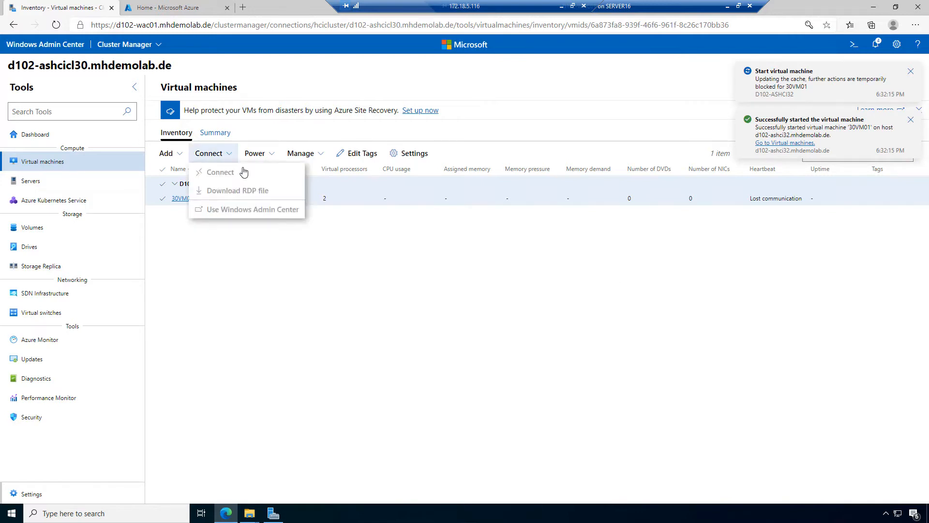
{"action": "left_click", "coordinate": [352, 251]}
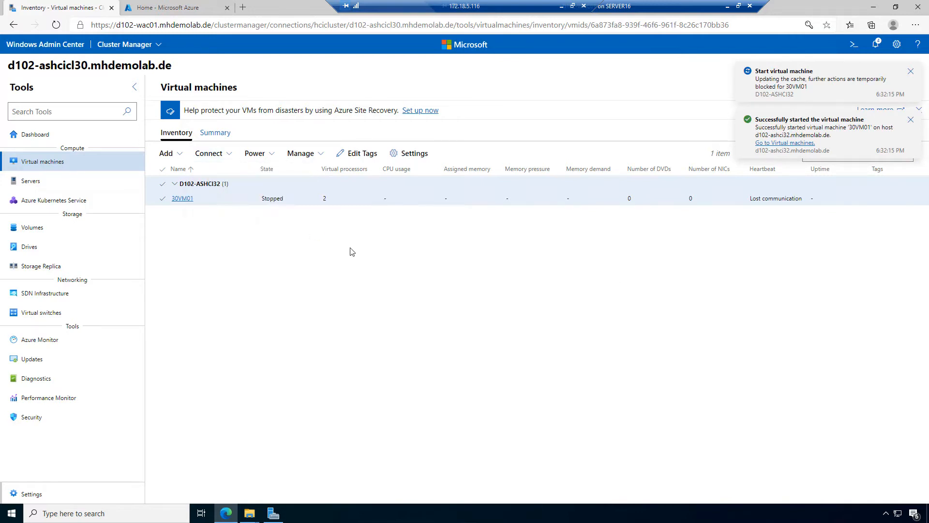
{"action": "left_click", "coordinate": [163, 200]}
{"action": "left_click", "coordinate": [162, 200]}
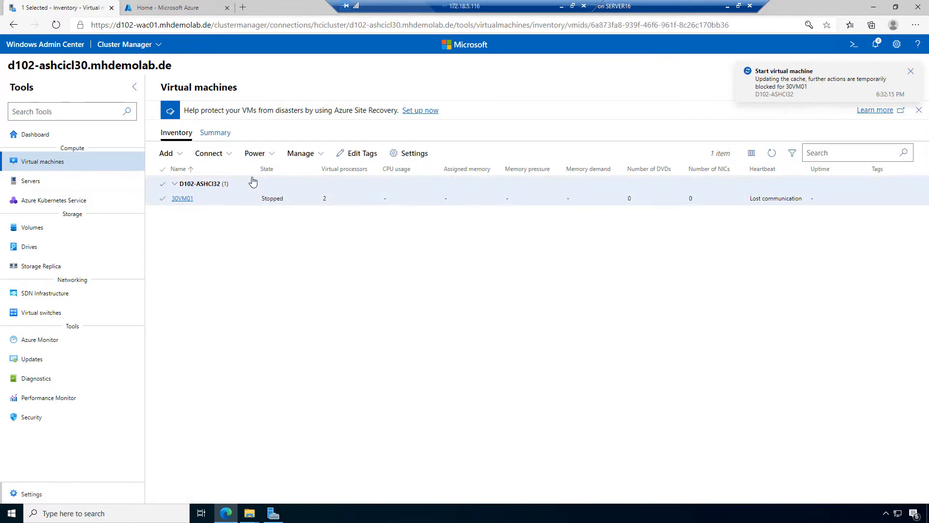
{"action": "left_click", "coordinate": [772, 152]}
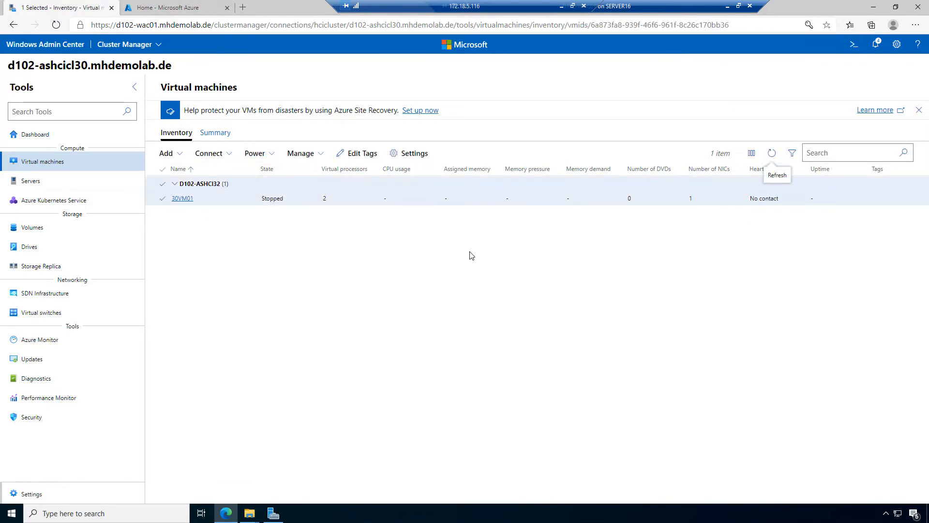
{"action": "left_click", "coordinate": [774, 154]}
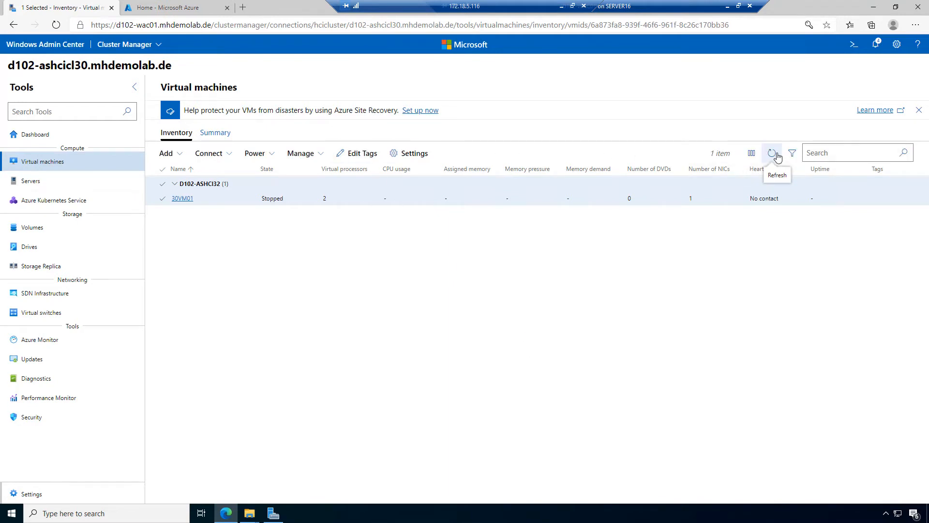
{"action": "left_click", "coordinate": [773, 155]}
Step: Check the notifications list, close it, and bring up 30VM01's connection options
{"action": "left_click", "coordinate": [880, 44]}
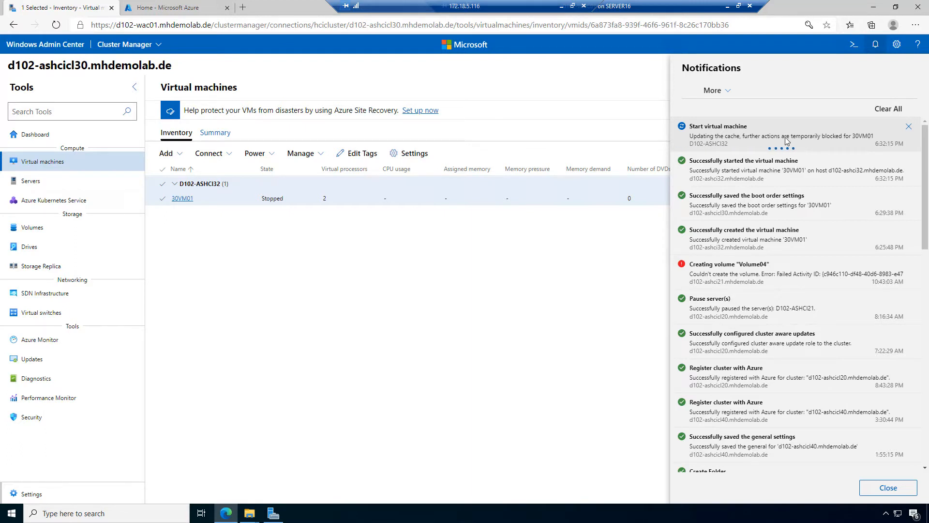
{"action": "left_click", "coordinate": [620, 104]}
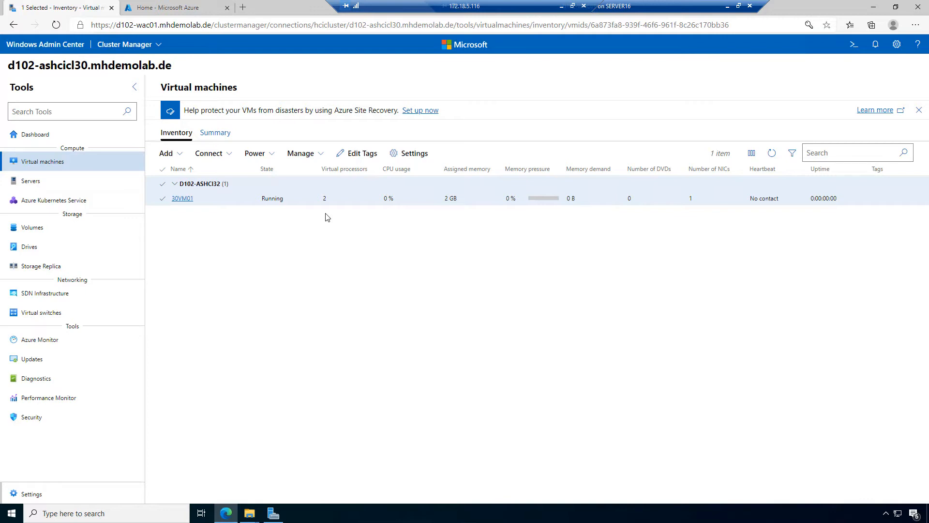
{"action": "left_click", "coordinate": [228, 151]}
Step: Open a VM Connect console to 30VM01, trusting its certificate, and send Ctrl+Alt+Del to reach the DVD boot prompt
{"action": "left_click", "coordinate": [235, 177]}
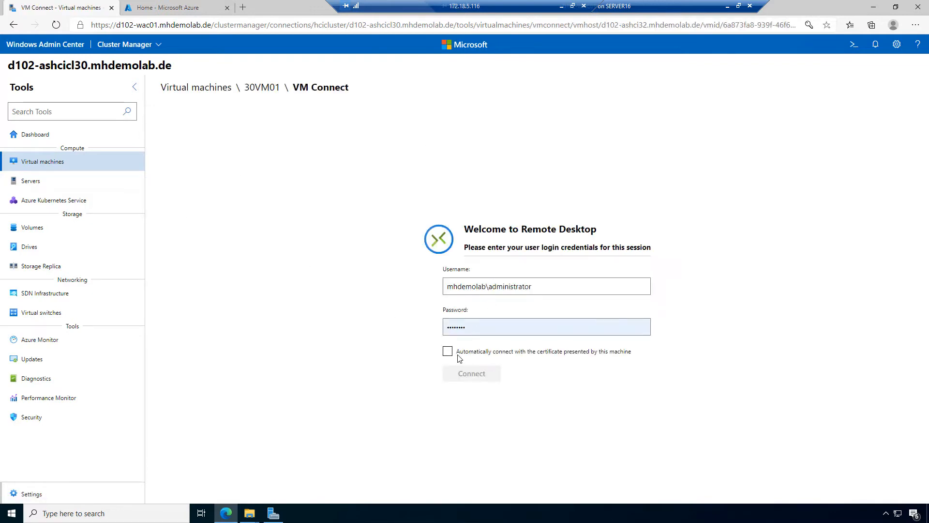
{"action": "left_click", "coordinate": [448, 351]}
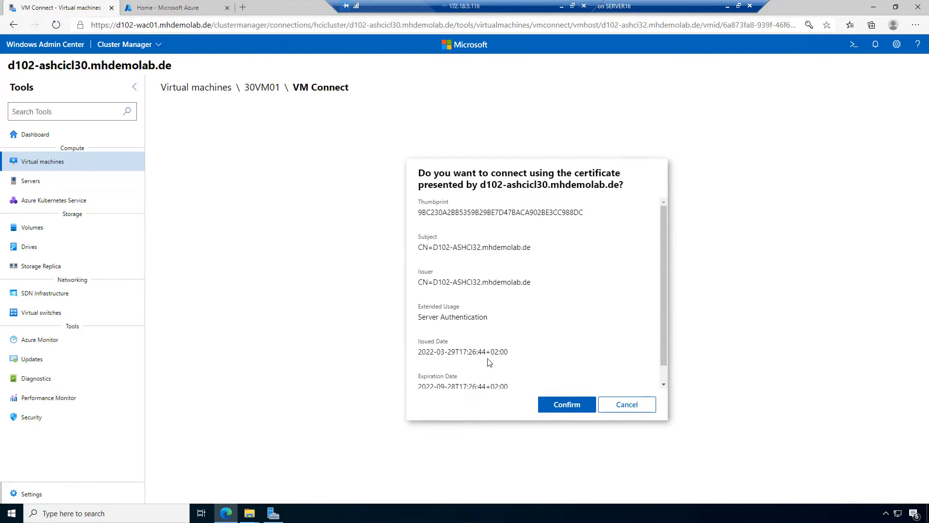
{"action": "left_click", "coordinate": [565, 406]}
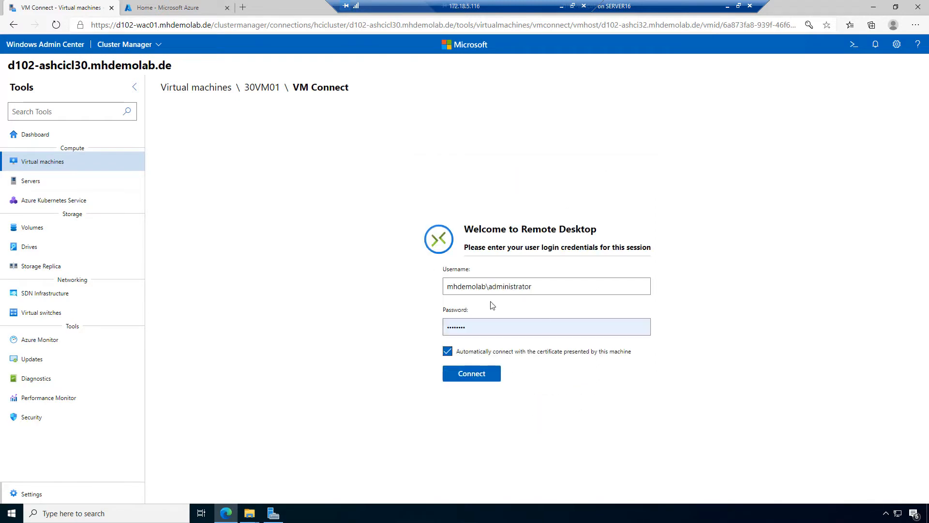
{"action": "left_click", "coordinate": [479, 375]}
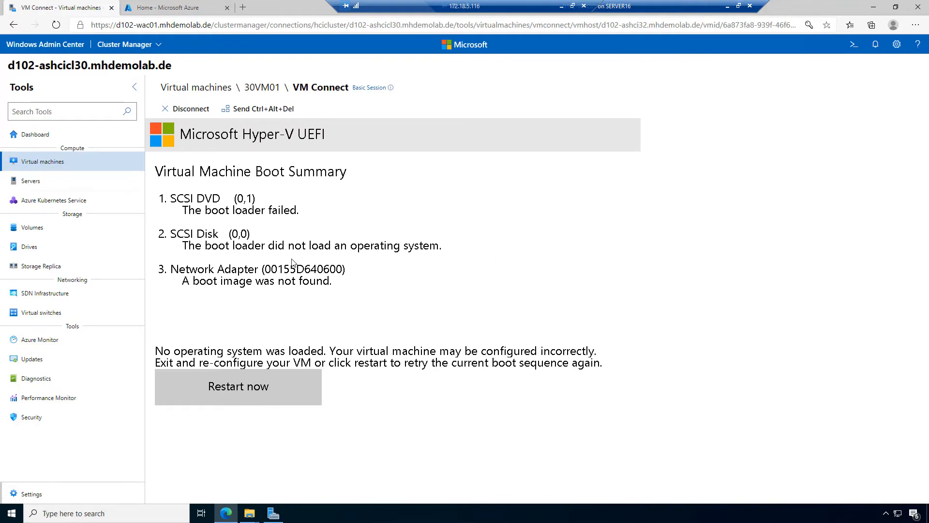
{"action": "left_click", "coordinate": [265, 119]}
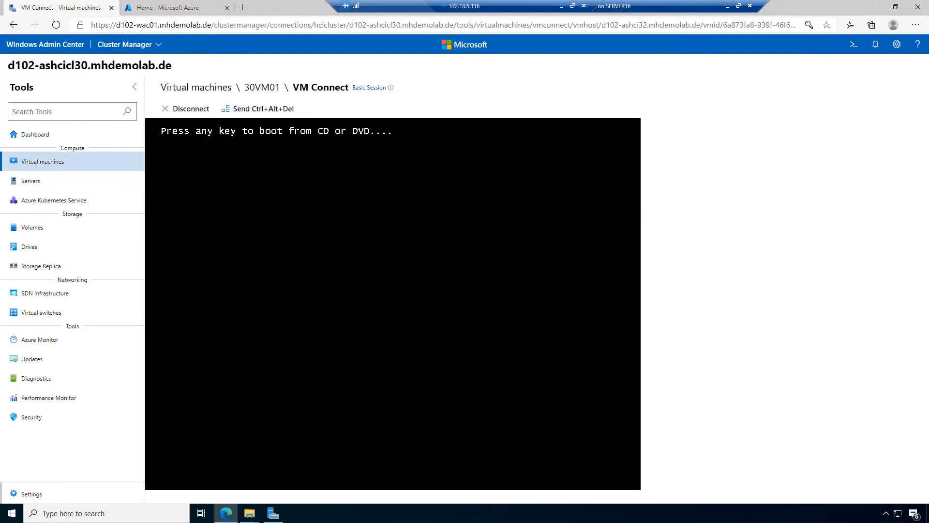
Step: Boot the VM from the installation DVD and set Time and currency format to German (Germany)
{"action": "key", "text": "Return"}
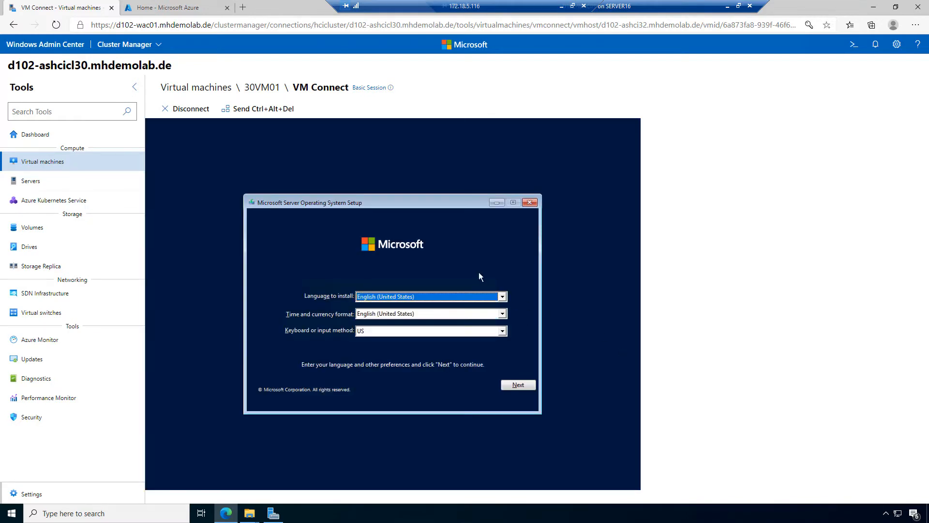
{"action": "key", "text": "Tab"}
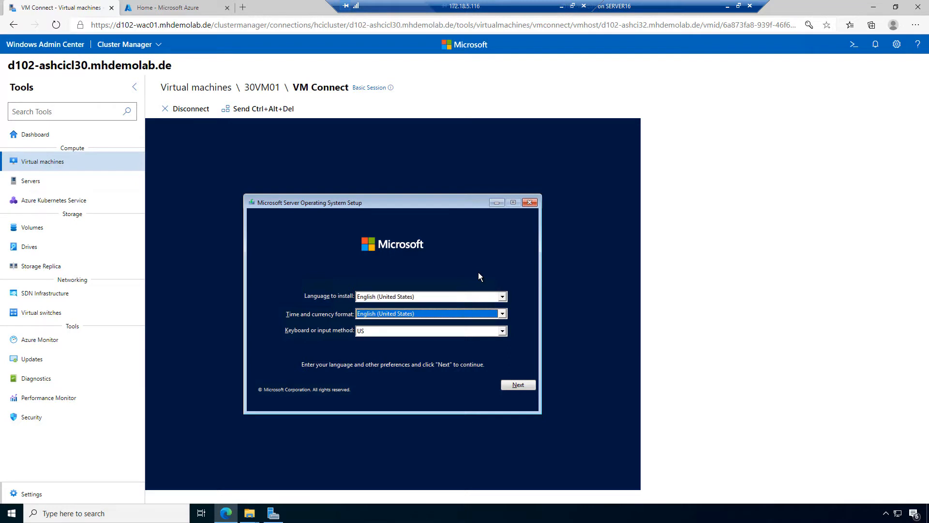
{"action": "type", "text": "ger"}
{"action": "key", "text": "Down"}
{"action": "key", "text": "Down"}
Step: Continue past the language page and choose Install now, reaching the product key activation step
{"action": "left_click", "coordinate": [523, 385]}
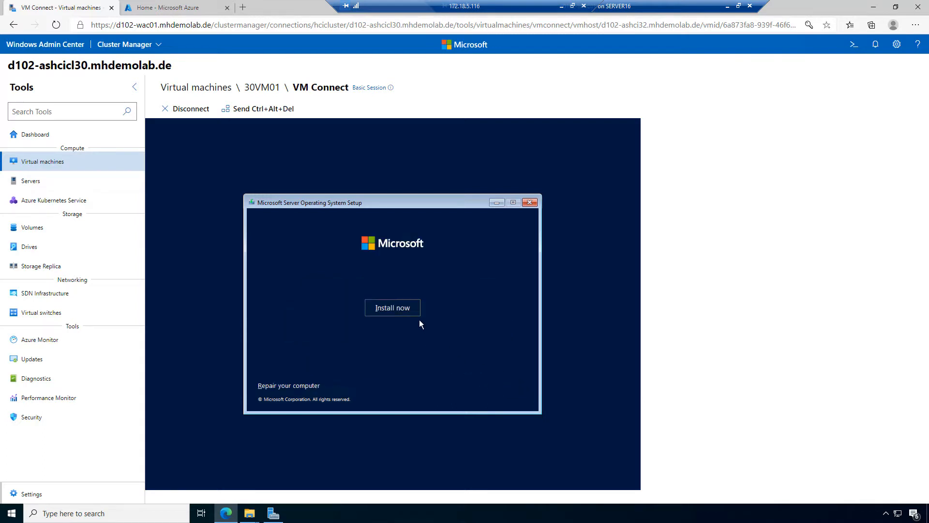
{"action": "left_click", "coordinate": [407, 312]}
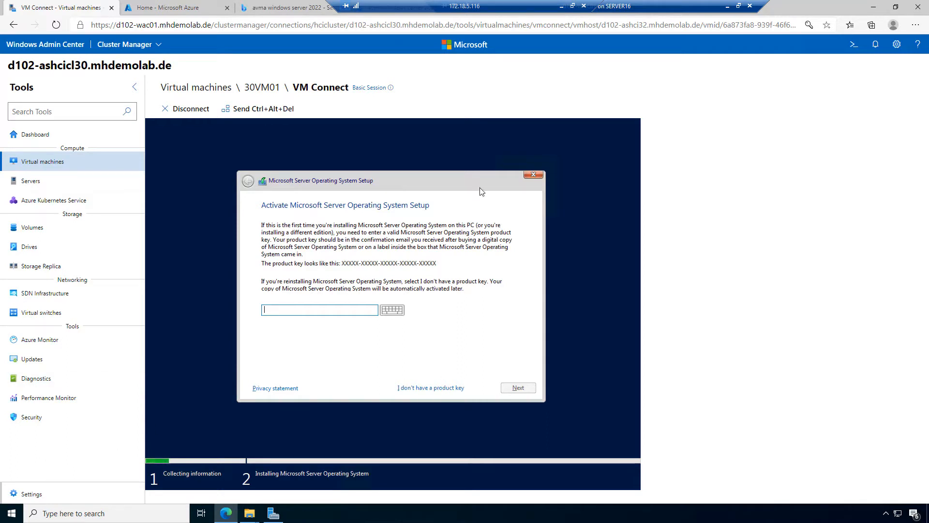
{"action": "left_click", "coordinate": [292, 9]}
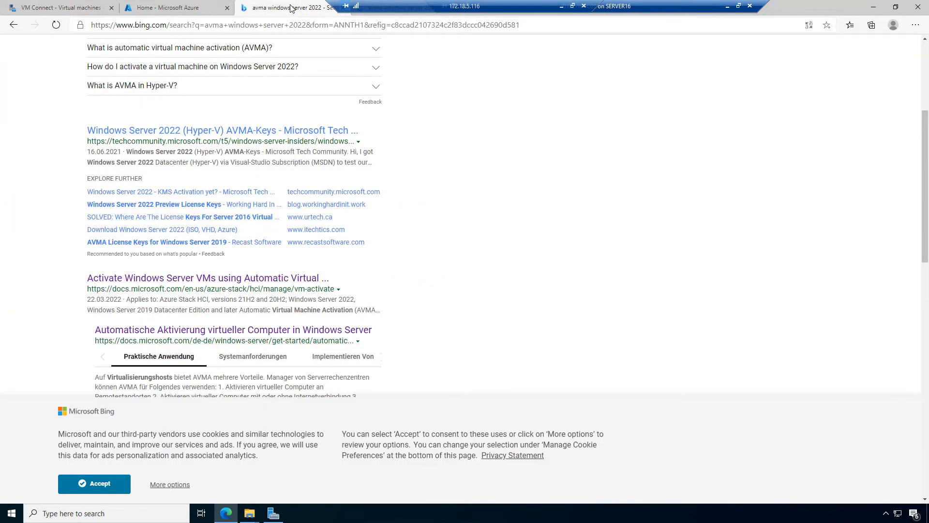
Step: Open the Automatic VM Activation article and switch its URL from de-de to en-us
{"action": "left_click", "coordinate": [274, 333]}
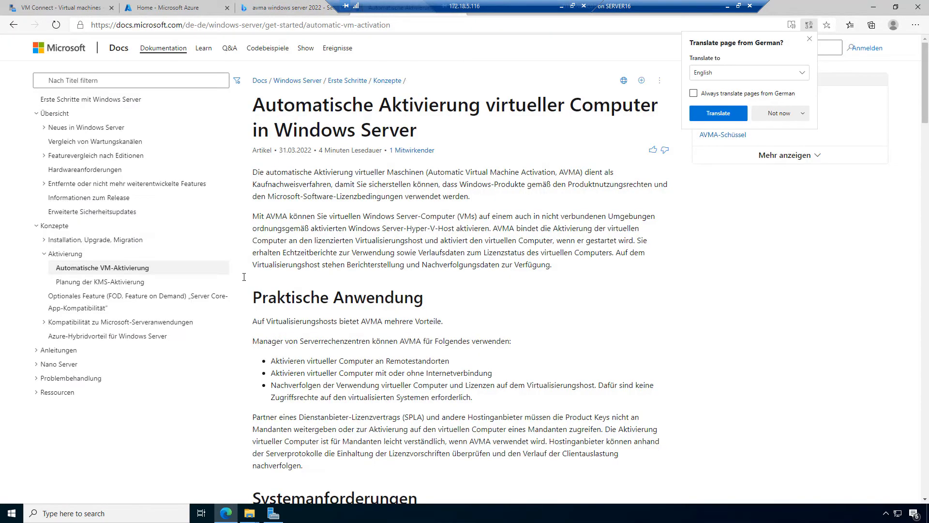
{"action": "left_click", "coordinate": [205, 27]}
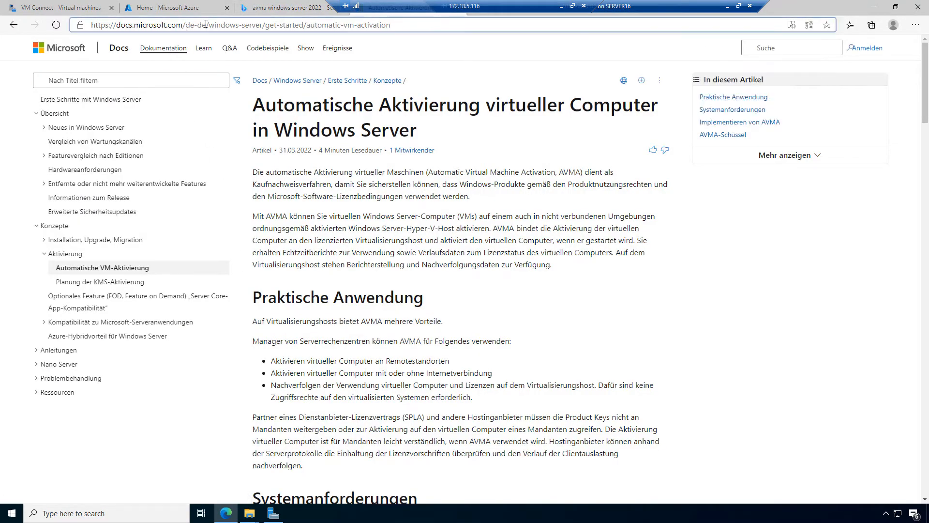
{"action": "left_click", "coordinate": [205, 25]}
{"action": "left_click_drag", "start_coordinate": [205, 26], "coordinate": [189, 30]}
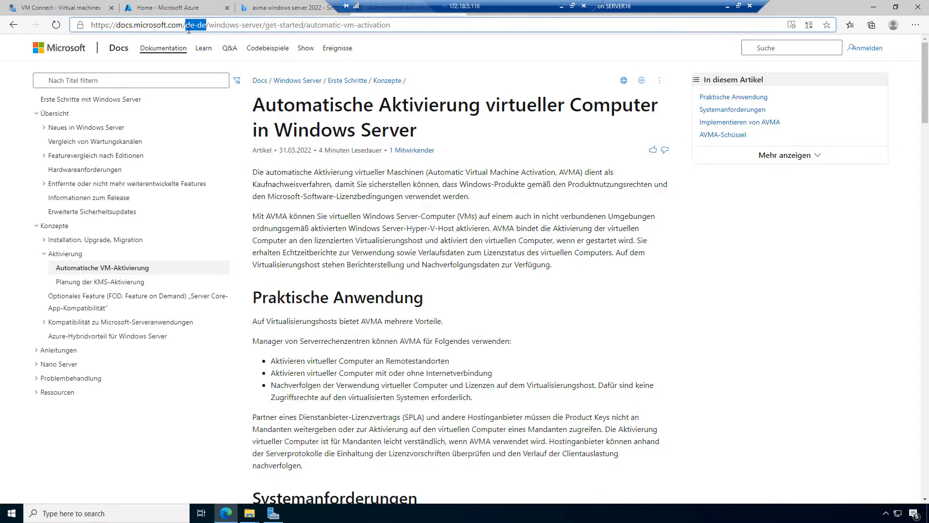
{"action": "type", "text": "en-us"}
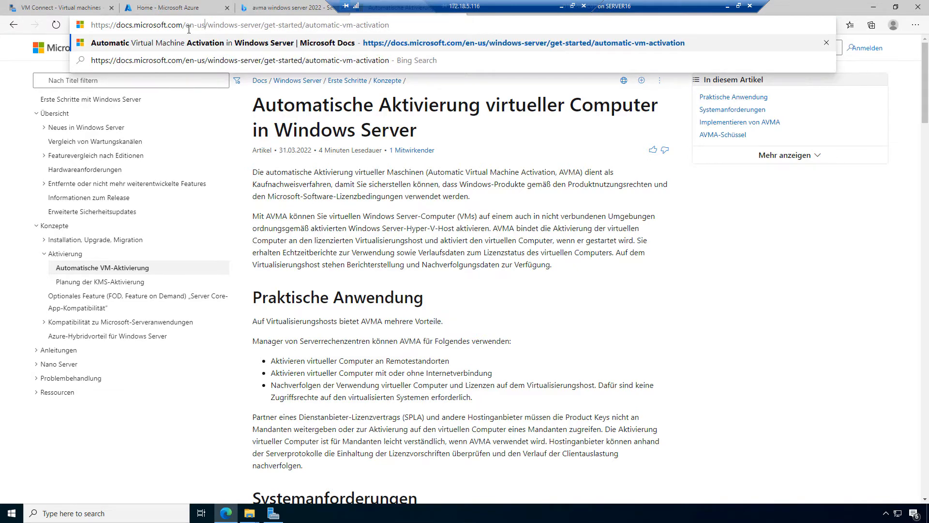
{"action": "key", "text": "Return"}
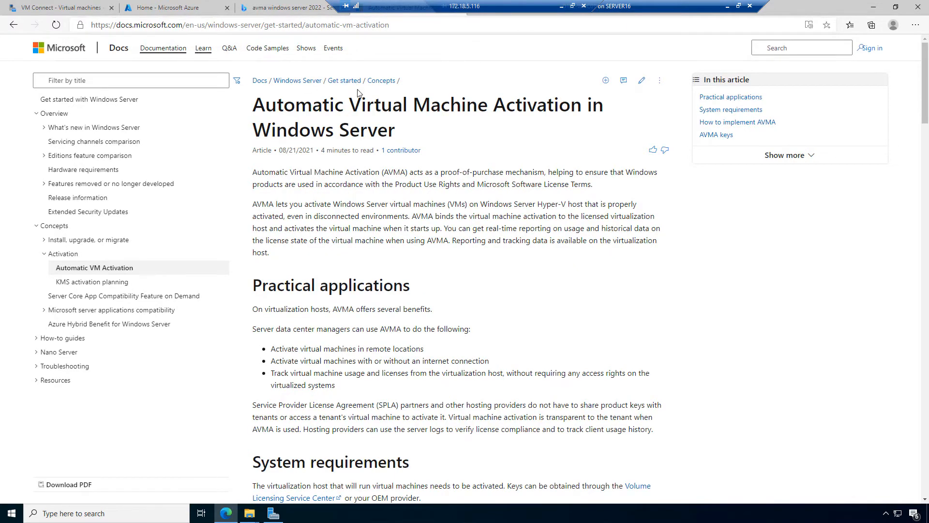
Step: Scroll down to the AVMA keys tables for each Windows Server version
{"action": "scroll", "coordinate": [503, 236], "scroll_direction": "down", "scroll_amount": 9}
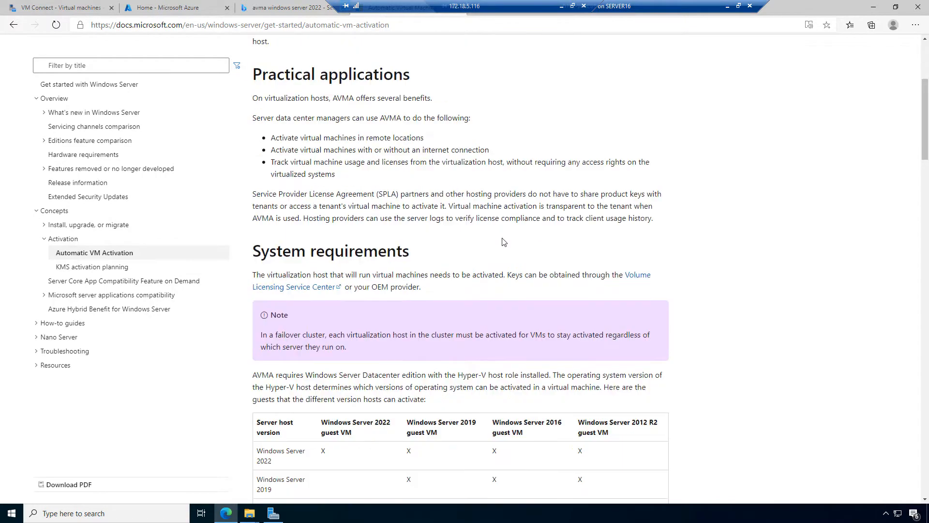
{"action": "scroll", "coordinate": [504, 242], "scroll_direction": "down", "scroll_amount": 12}
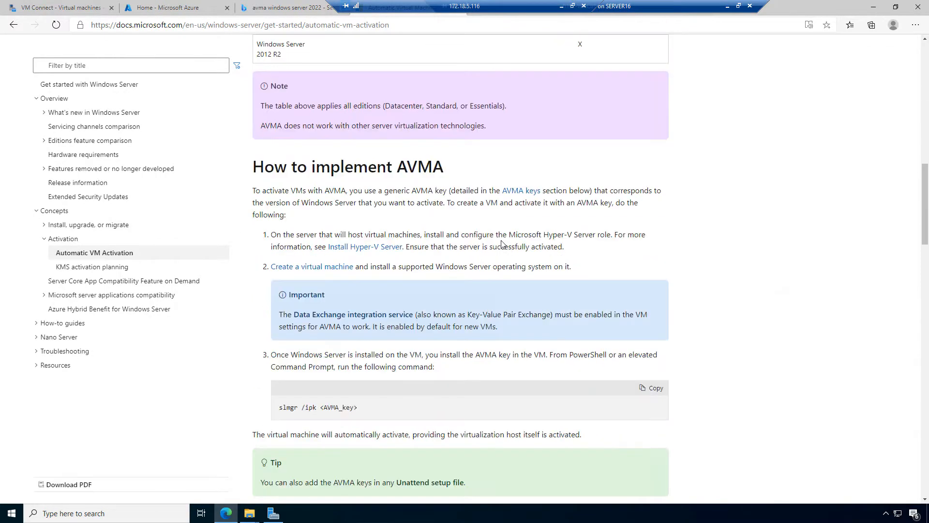
{"action": "scroll", "coordinate": [501, 244], "scroll_direction": "down", "scroll_amount": 3}
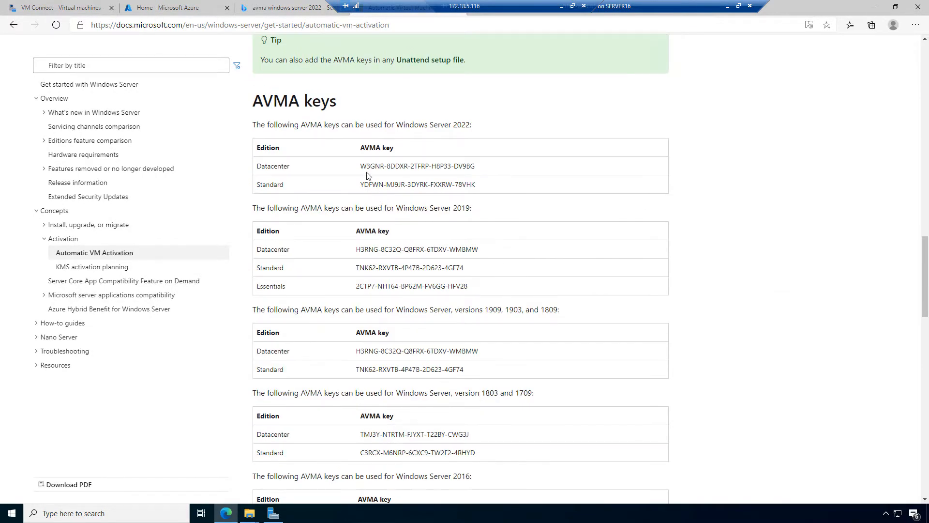
{"action": "left_click_drag", "start_coordinate": [361, 166], "coordinate": [480, 391]}
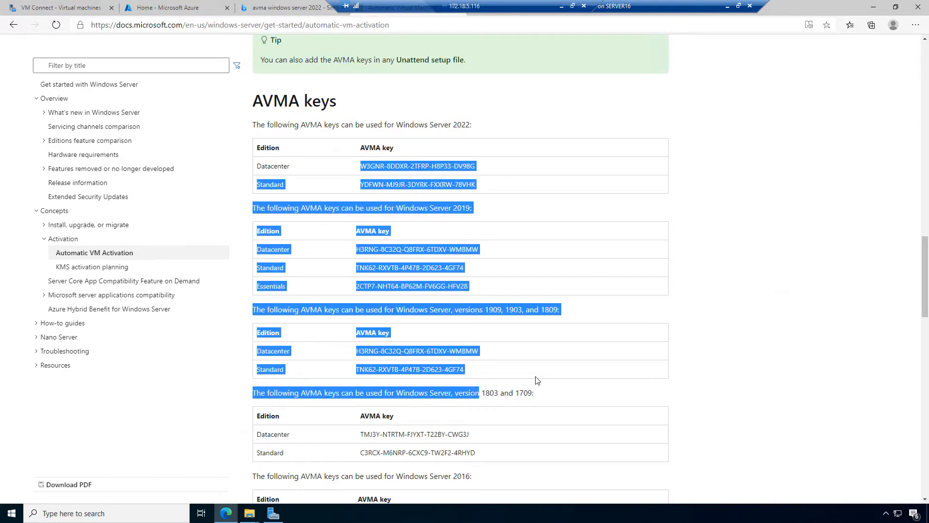
{"action": "left_click", "coordinate": [739, 233]}
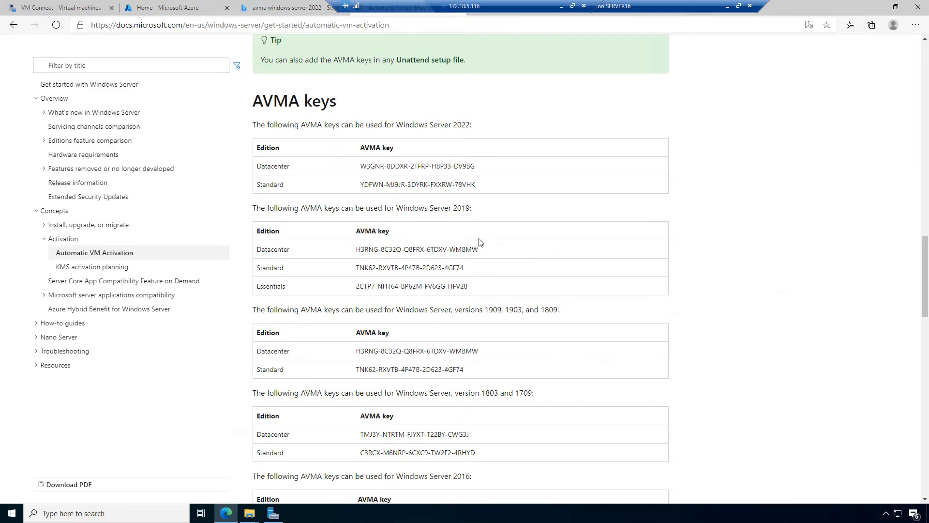
{"action": "left_click", "coordinate": [60, 10]}
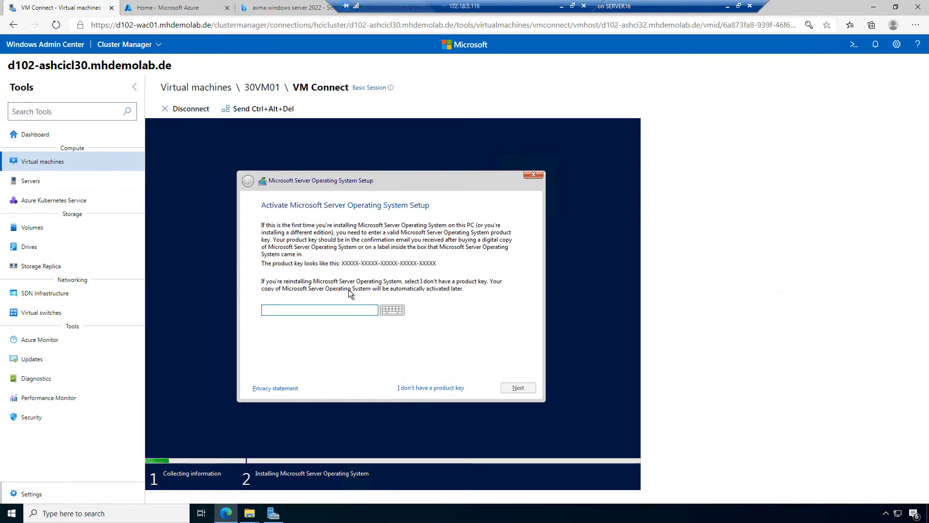
Step: Skip the product key and choose Windows Server 2022 Standard (Desktop Experience)
{"action": "left_click", "coordinate": [279, 13]}
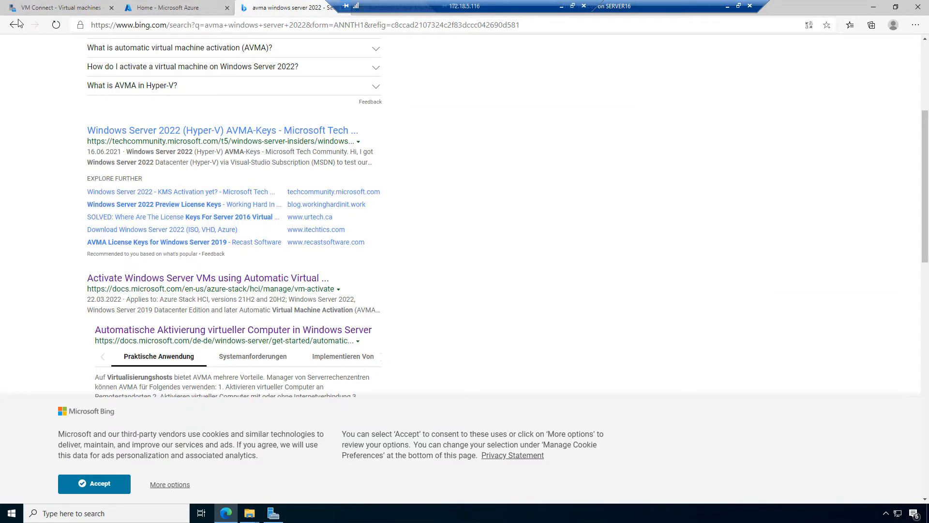
{"action": "left_click", "coordinate": [58, 5]}
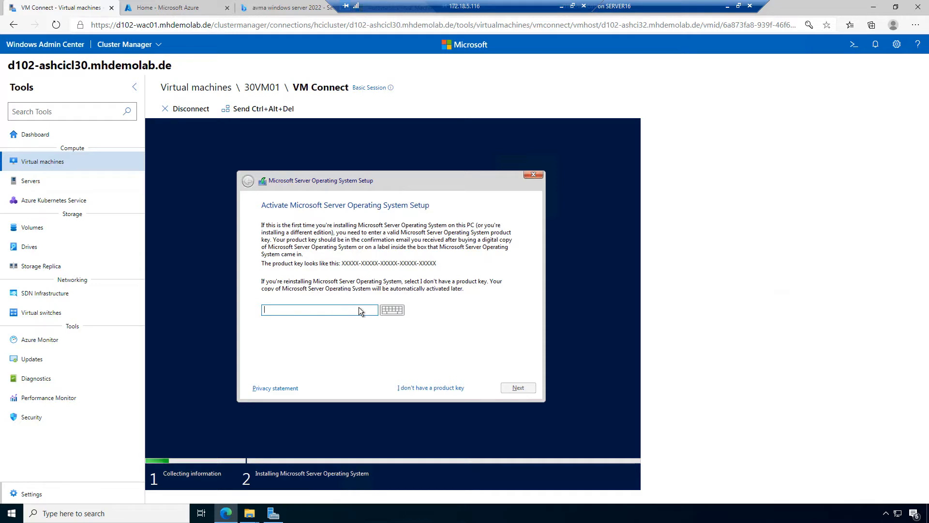
{"action": "left_click", "coordinate": [433, 389]}
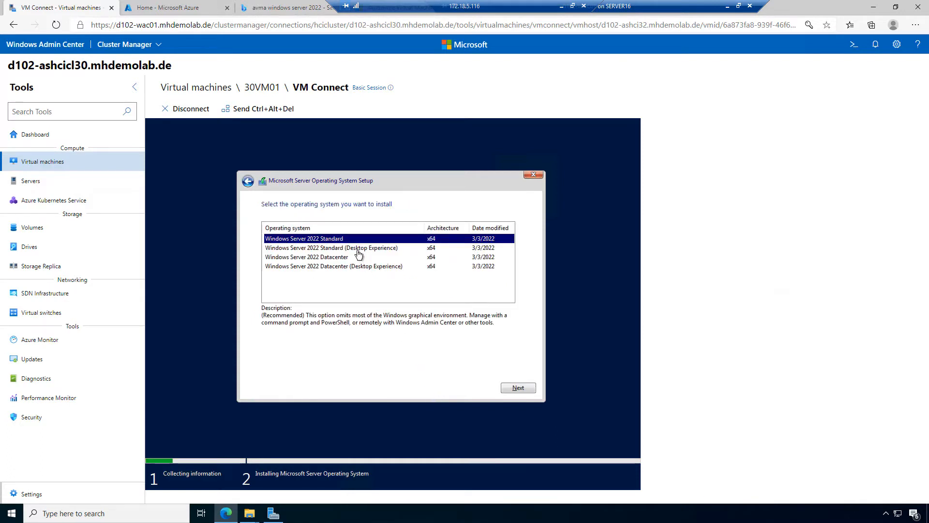
{"action": "left_click", "coordinate": [359, 249]}
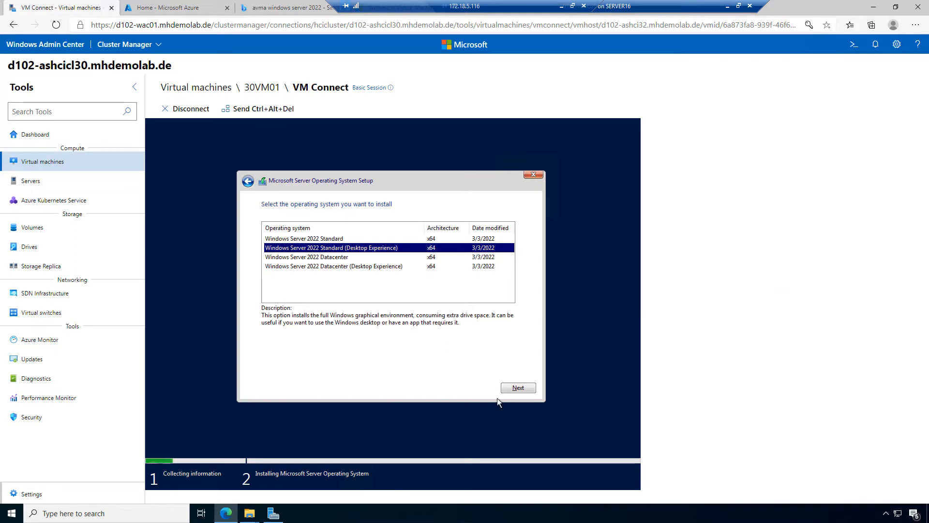
{"action": "left_click", "coordinate": [518, 388]}
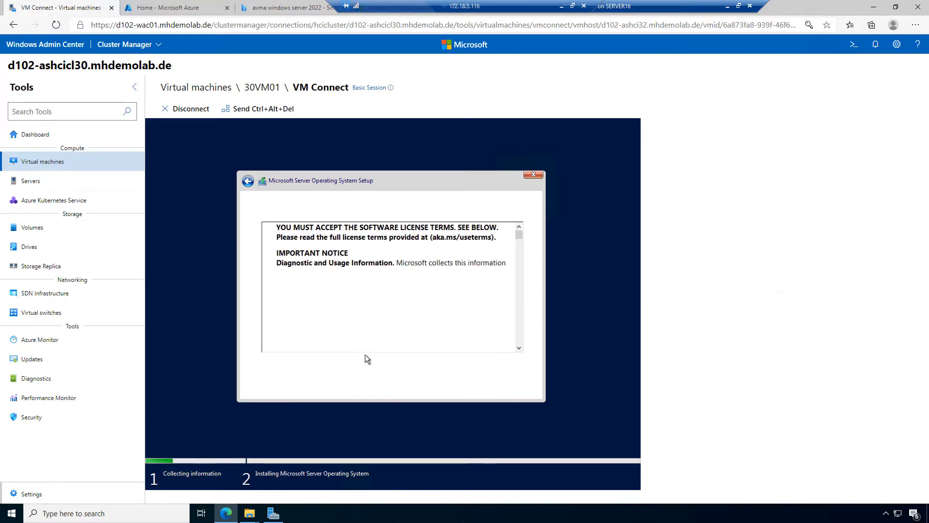
Step: Accept the license terms and start a Custom installation on the listed disk
{"action": "left_click", "coordinate": [347, 369]}
{"action": "left_click", "coordinate": [517, 388]}
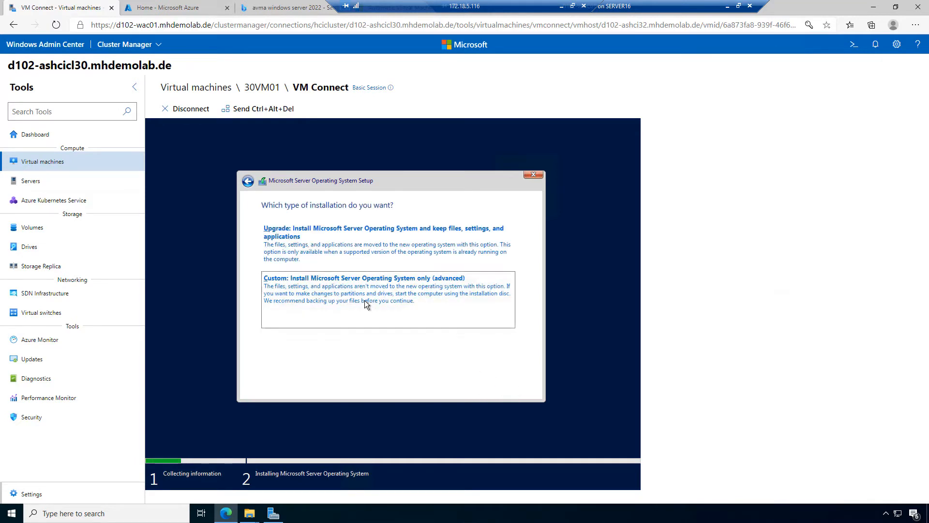
{"action": "left_click", "coordinate": [418, 303]}
{"action": "left_click", "coordinate": [517, 388]}
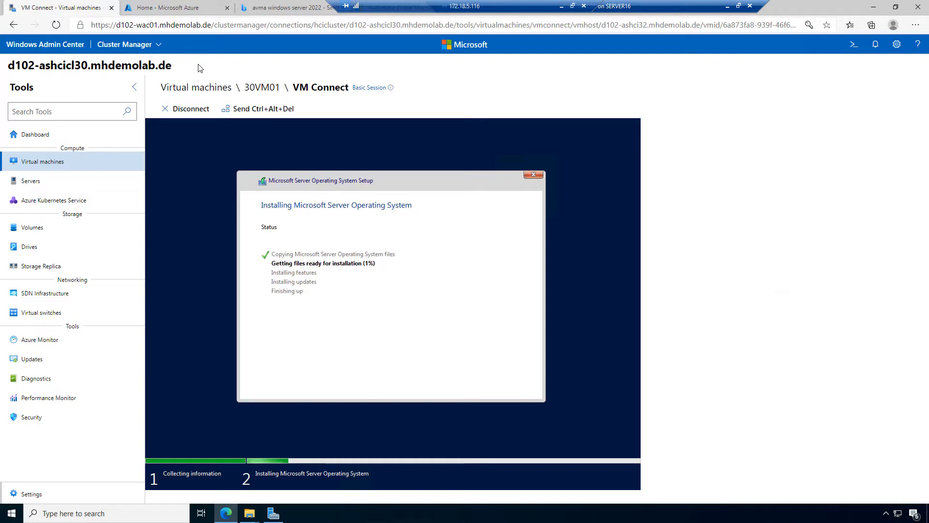
{"action": "left_click", "coordinate": [195, 90]}
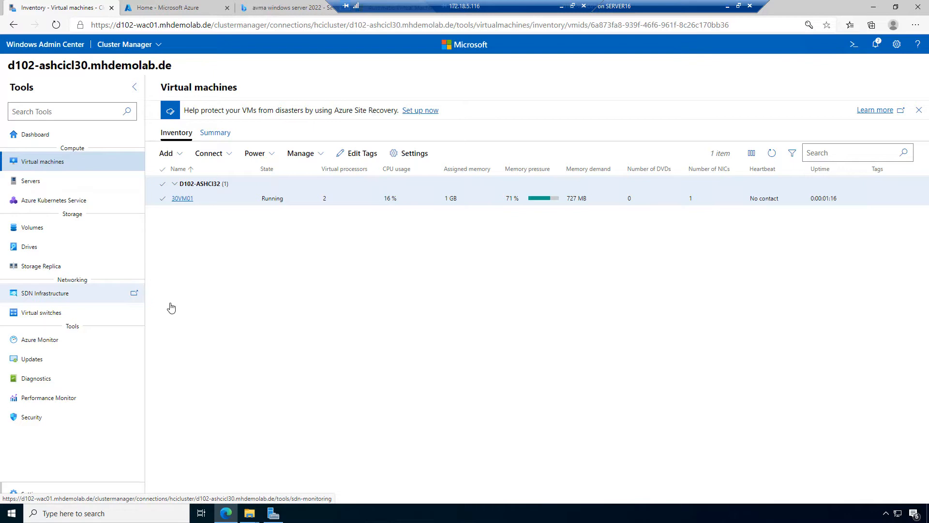
Step: Show the connection options for 30VM01 from the Virtual machines inventory
{"action": "left_click", "coordinate": [227, 156]}
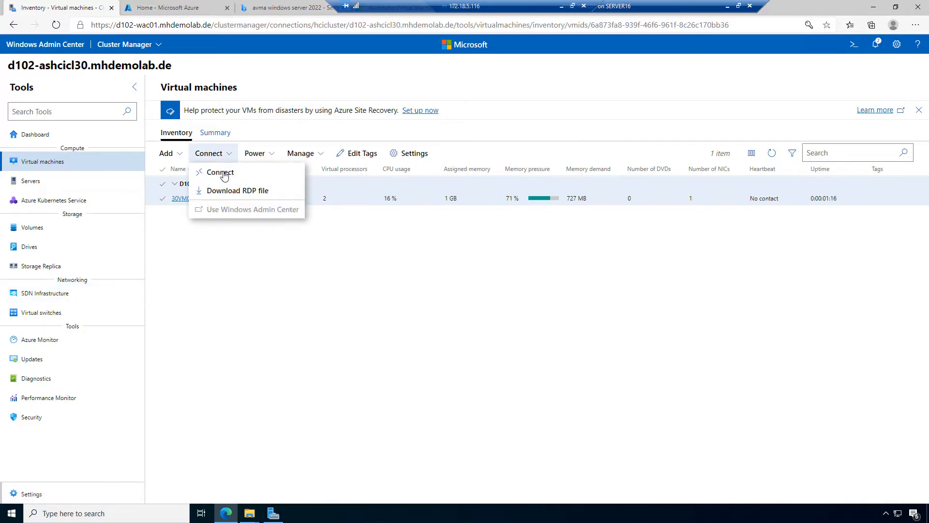
Step: Open a VM Connect session to 30VM01 using the prefilled Remote Desktop credentials
{"action": "left_click", "coordinate": [224, 174]}
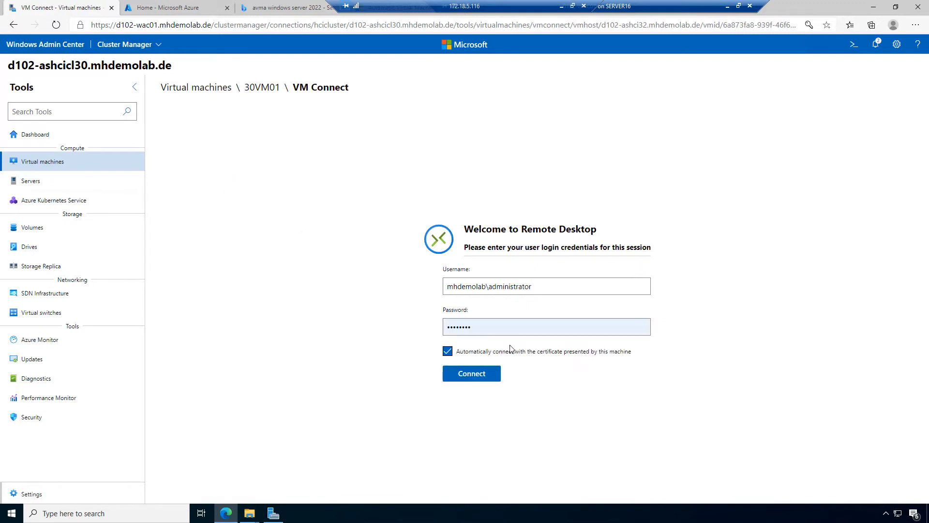
{"action": "left_click", "coordinate": [469, 383]}
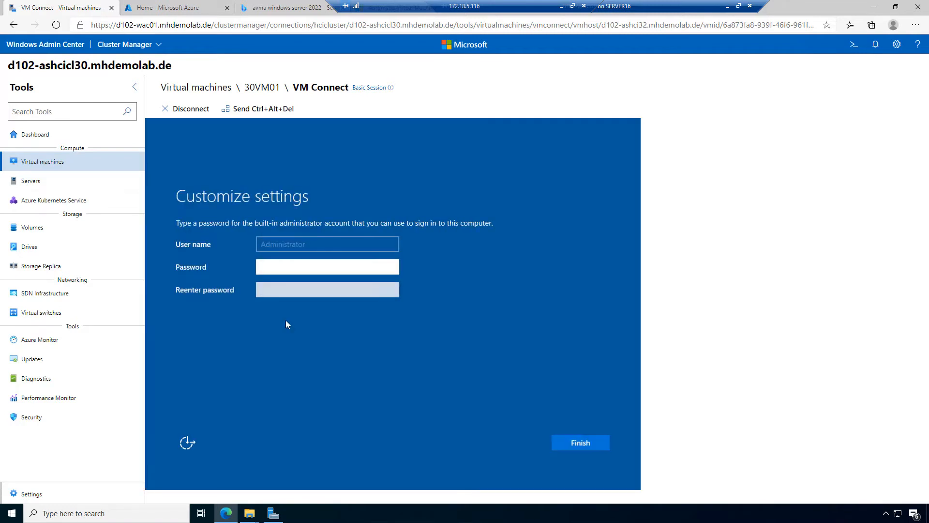
Step: Enter and confirm the built-in Administrator password, and open Windows Admin Center in a new tab
{"action": "left_click", "coordinate": [271, 266]}
{"action": "type", "text": "Pa"}
{"action": "key", "text": "Tab"}
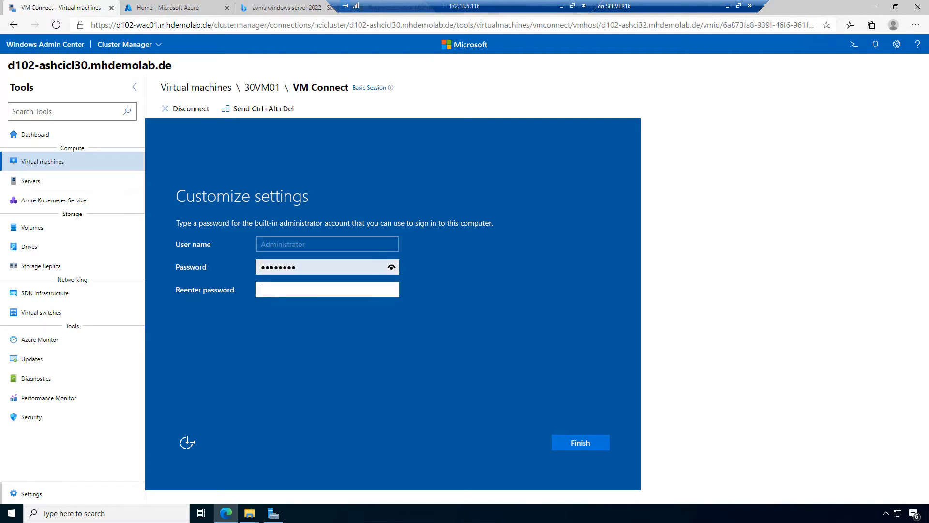
{"action": "type", "text": "Passw0rd"}
{"action": "key", "text": "Return"}
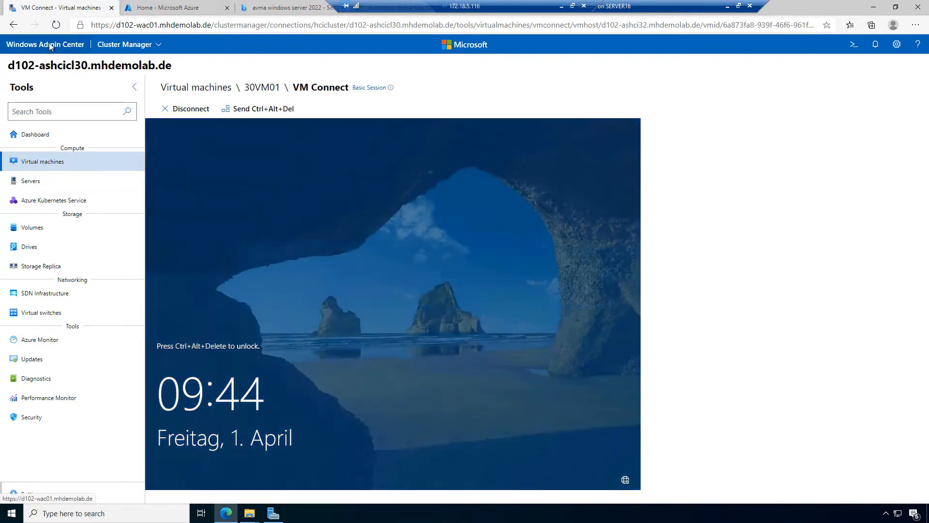
{"action": "right_click", "coordinate": [50, 47]}
{"action": "left_click", "coordinate": [95, 57]}
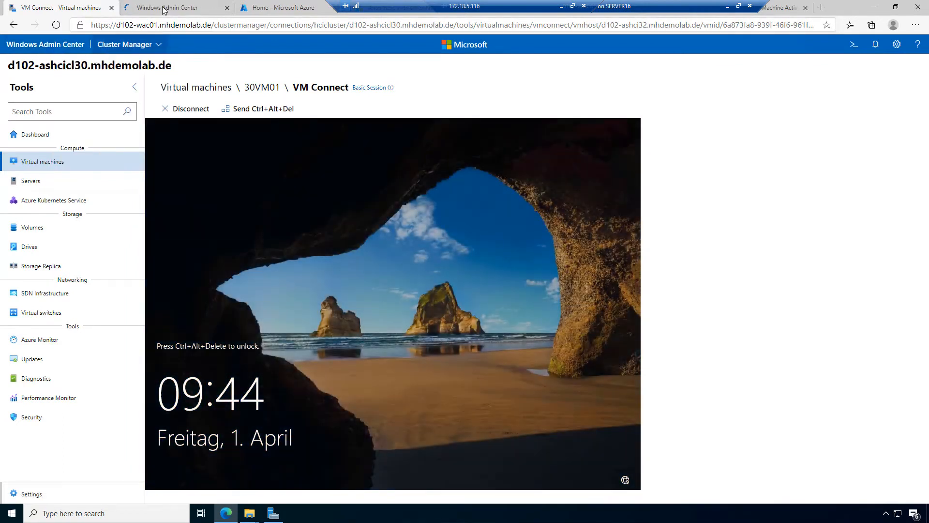
Step: Connect the new tab to cluster d102-ashcicl30 with alternate admin credentials used for all connections
{"action": "left_click", "coordinate": [123, 8]}
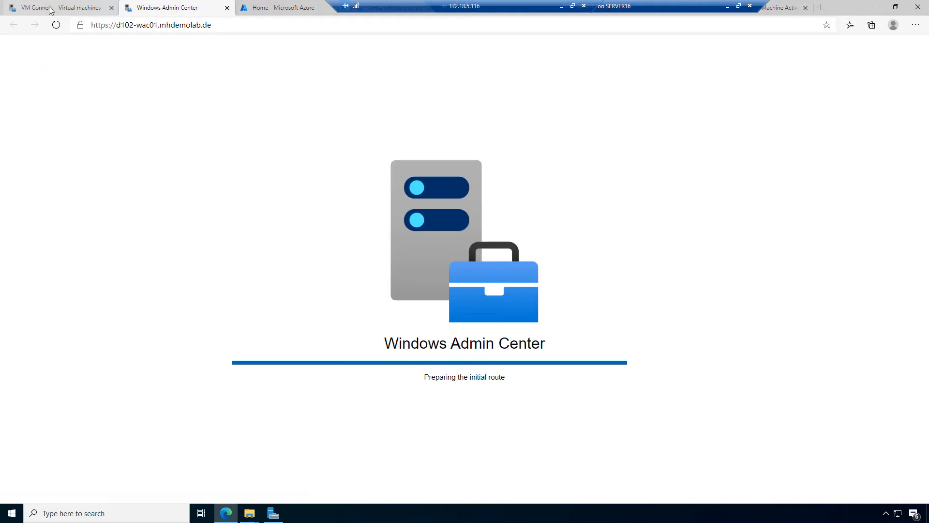
{"action": "left_click", "coordinate": [75, 8]}
{"action": "left_click", "coordinate": [168, 8]}
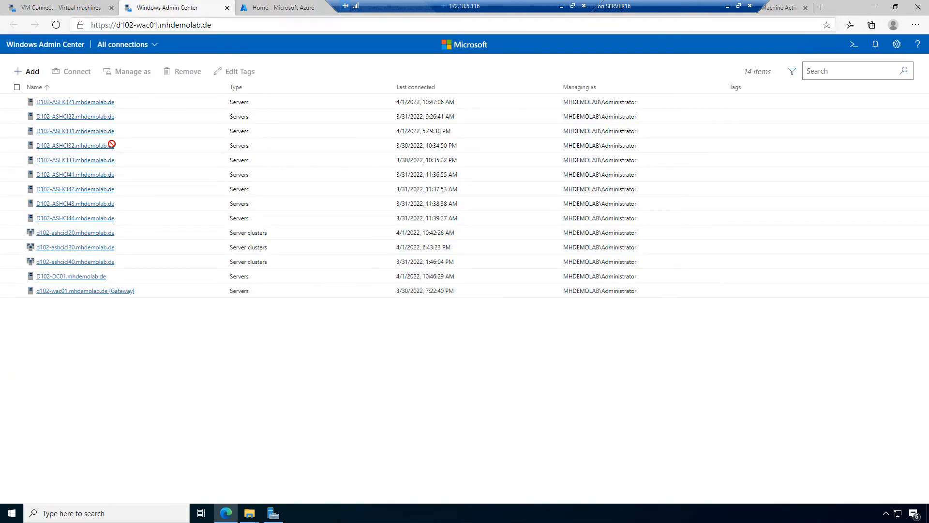
{"action": "left_click", "coordinate": [78, 248]}
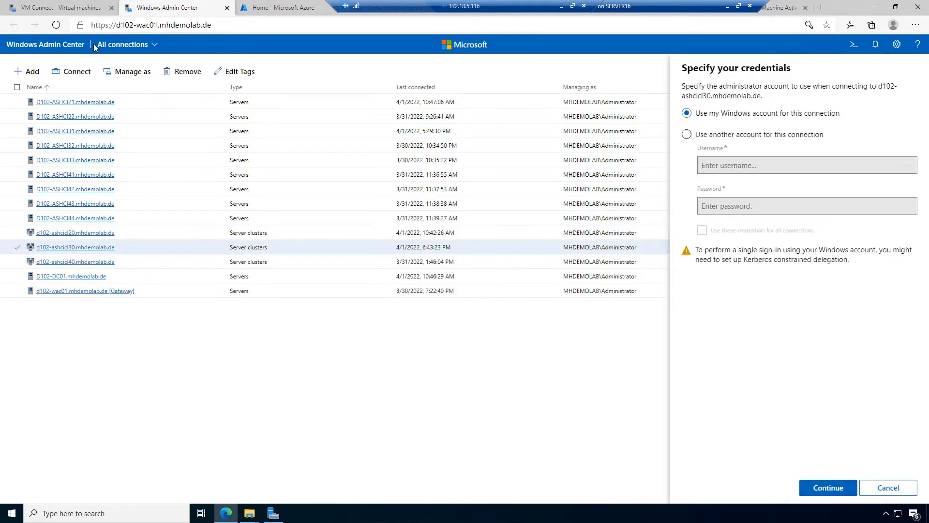
{"action": "left_click", "coordinate": [709, 137]}
{"action": "left_click", "coordinate": [748, 167]}
{"action": "left_click", "coordinate": [767, 188]}
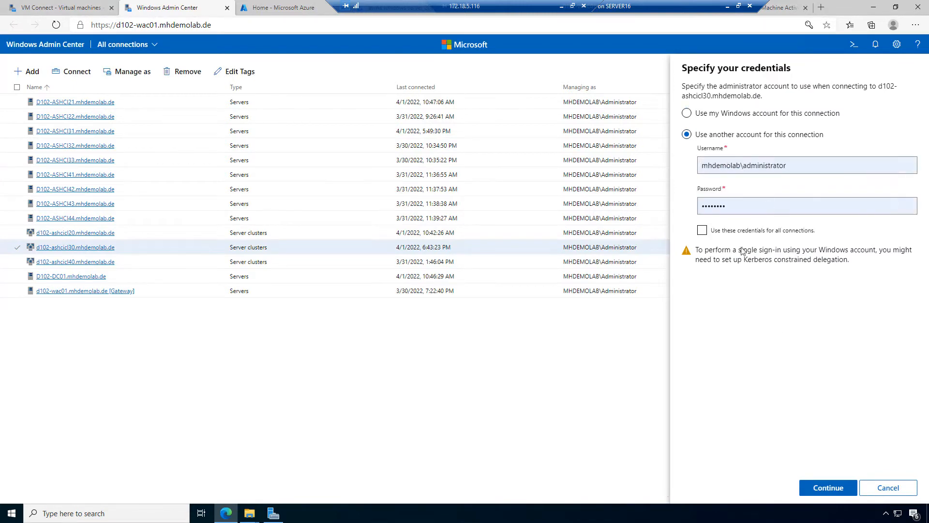
{"action": "left_click", "coordinate": [702, 230]}
{"action": "left_click", "coordinate": [842, 492]}
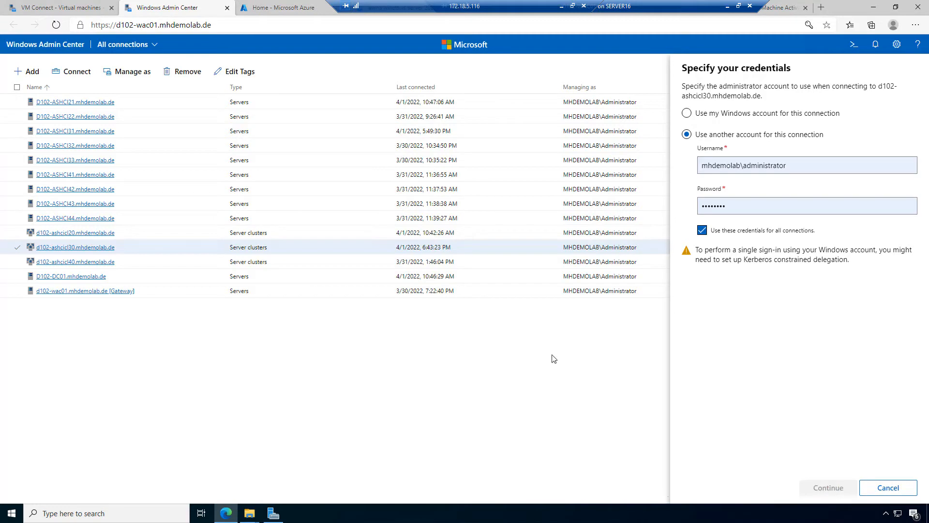
{"action": "left_click", "coordinate": [65, 7]}
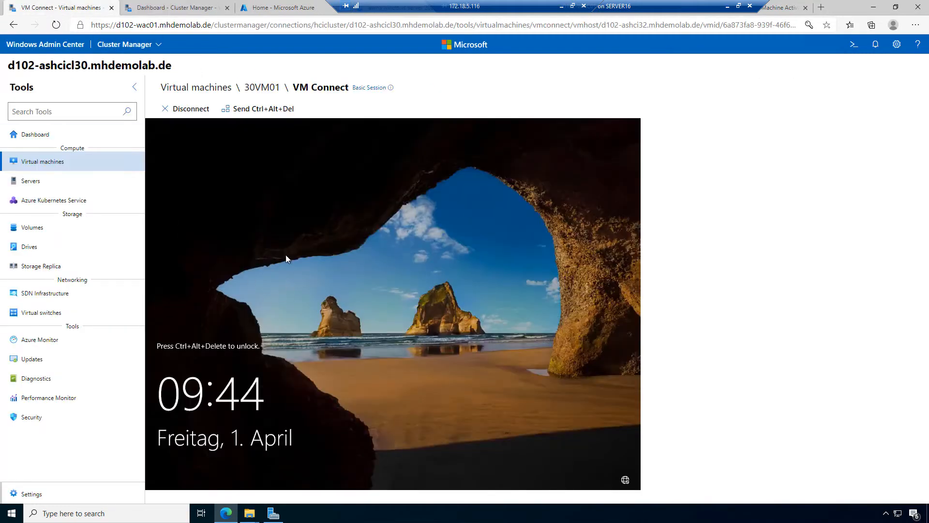
Step: Sign in to 30VM01 past the lock screen with the Administrator password
{"action": "left_click", "coordinate": [374, 259]}
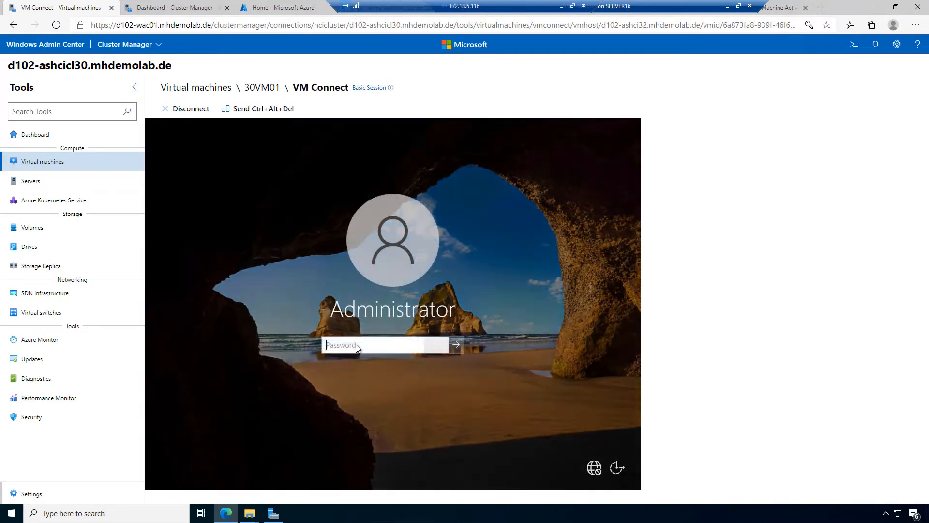
{"action": "type", "text": "•"}
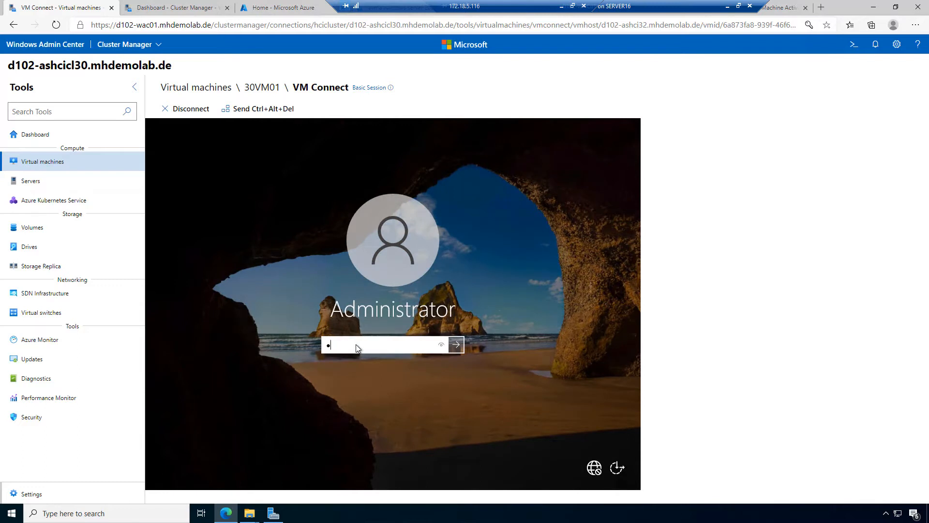
{"action": "type", "text": "•••••••"}
{"action": "key", "text": "Return"}
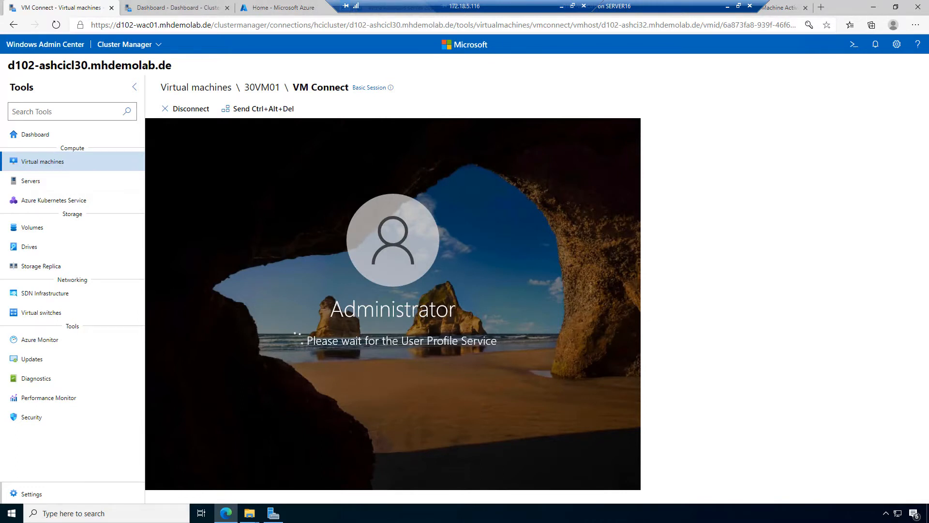
Step: Open the cluster's Virtual machines inventory and select the running 30VM01
{"action": "left_click", "coordinate": [160, 9]}
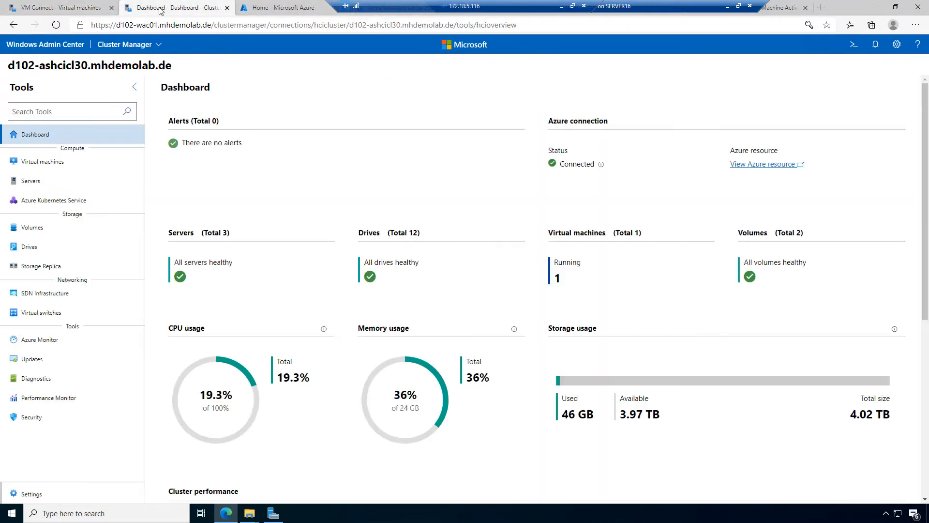
{"action": "left_click", "coordinate": [48, 167]}
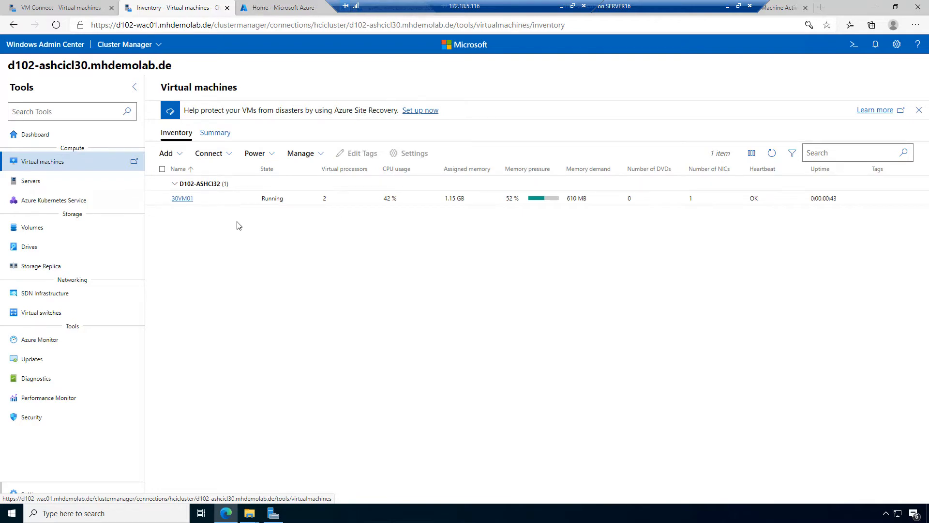
{"action": "left_click", "coordinate": [163, 198]}
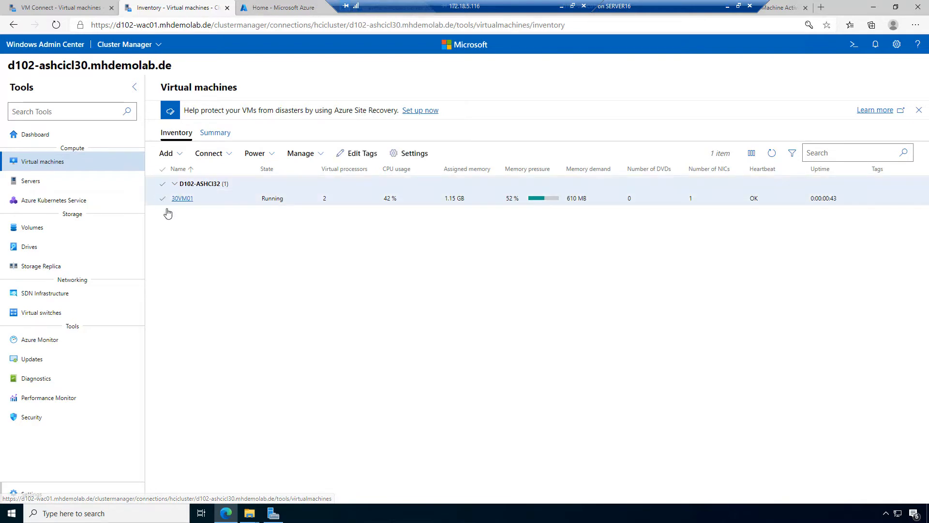
Step: Review 30VM01's processor, memory and disk settings, including the ISO DVD drive and 127 GB disk
{"action": "left_click", "coordinate": [411, 154]}
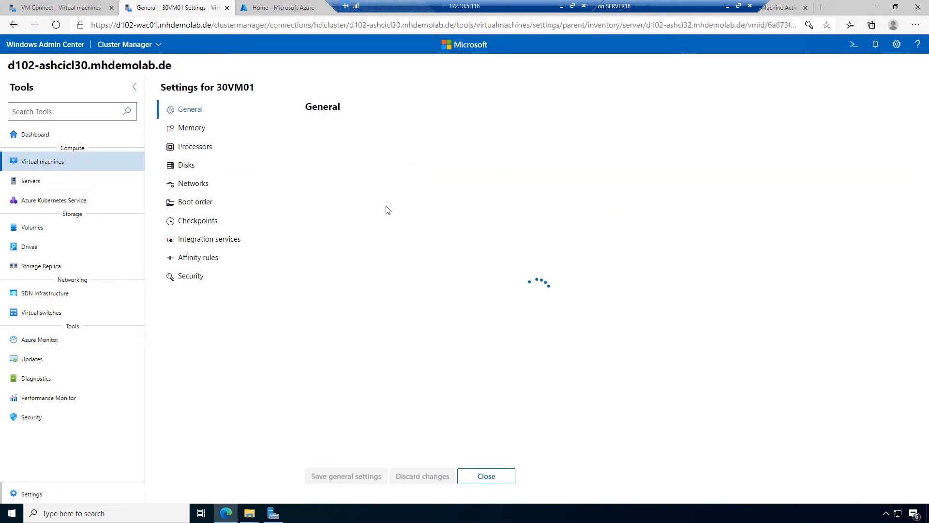
{"action": "left_click", "coordinate": [189, 150]}
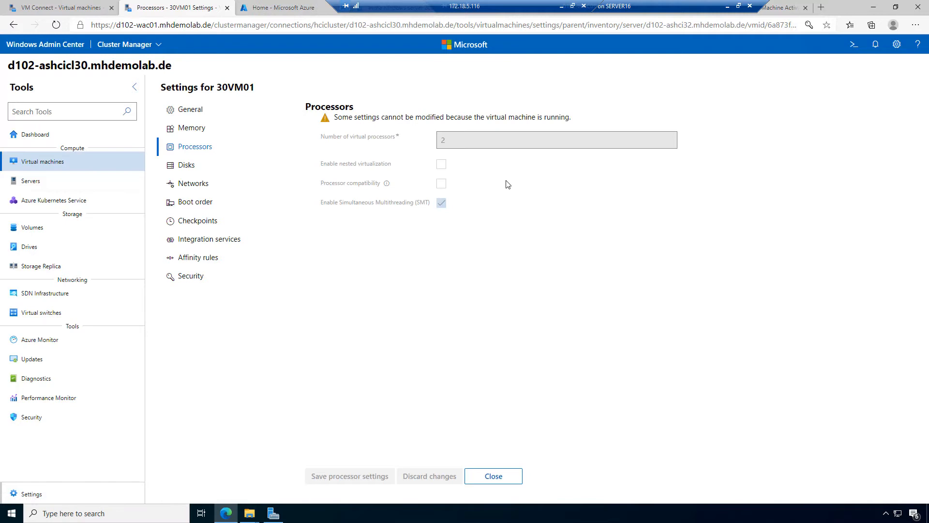
{"action": "left_click_drag", "start_coordinate": [339, 117], "coordinate": [575, 117]}
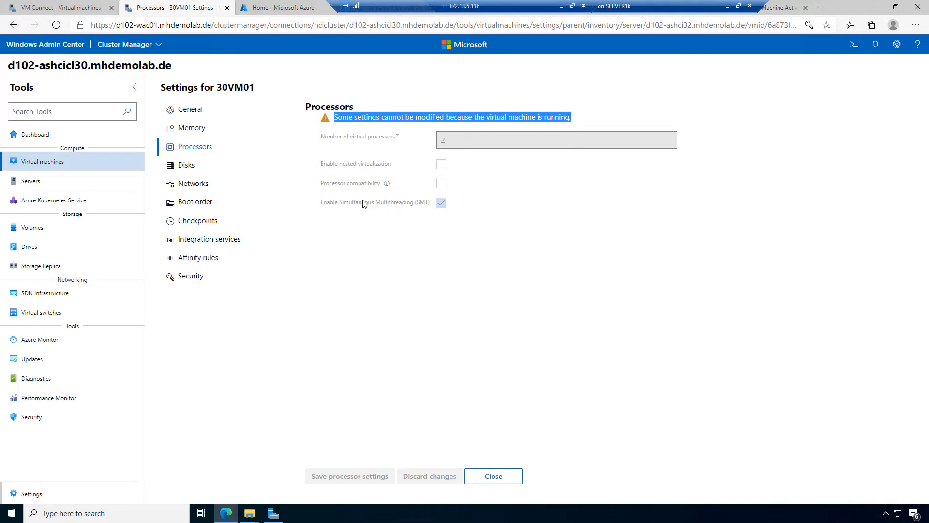
{"action": "left_click", "coordinate": [199, 128]}
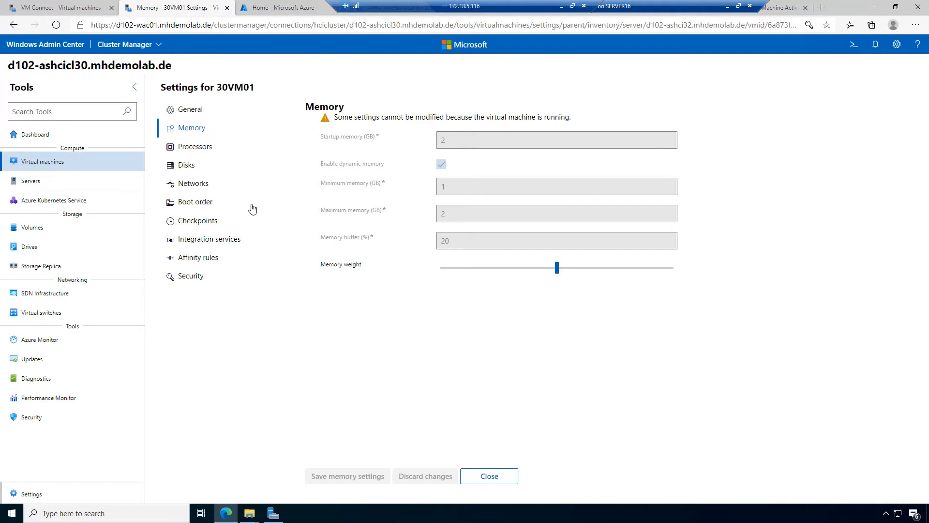
{"action": "left_click", "coordinate": [188, 165]}
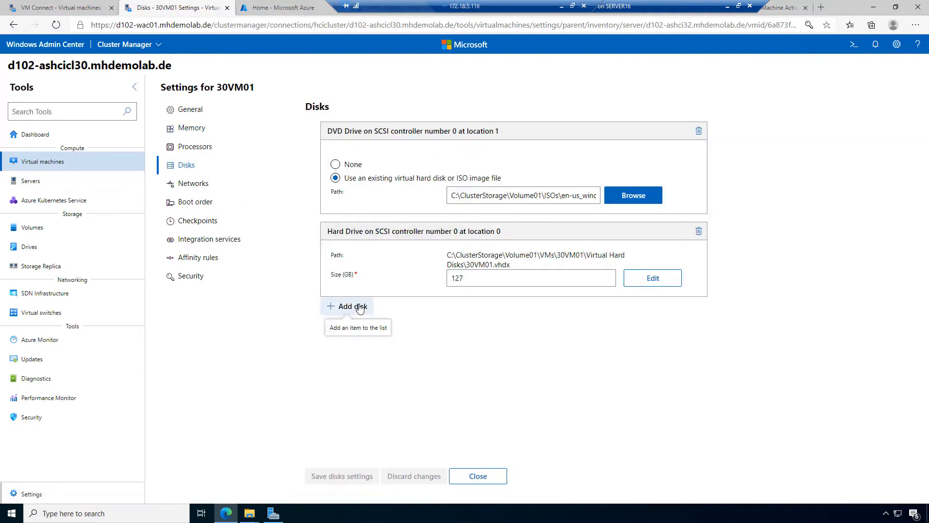
Step: Connect 30VM01's network adapter to the VM switch with Default isolation mode and save
{"action": "left_click", "coordinate": [189, 186]}
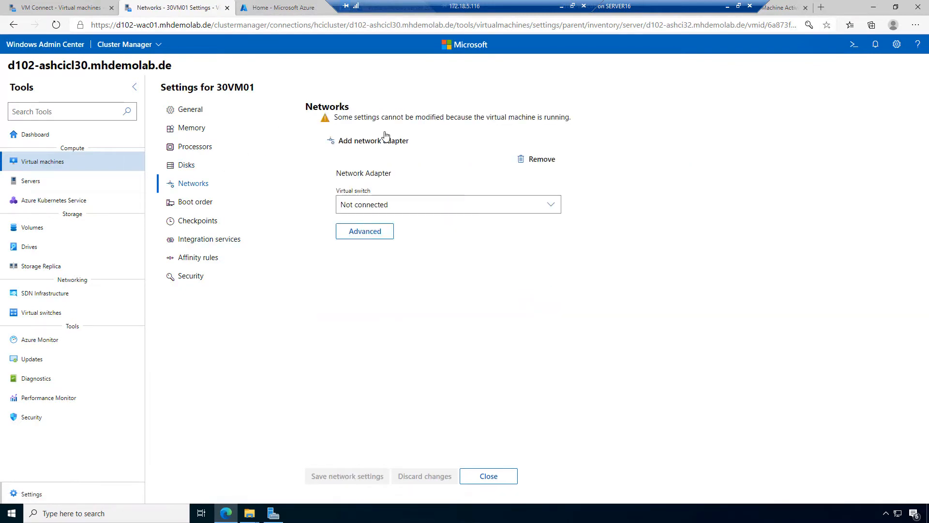
{"action": "left_click", "coordinate": [552, 205]}
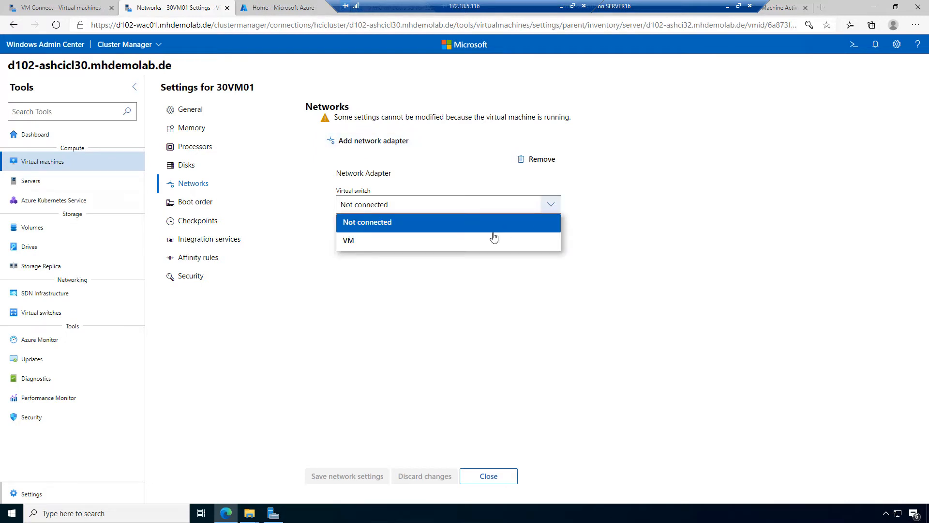
{"action": "left_click", "coordinate": [450, 241]}
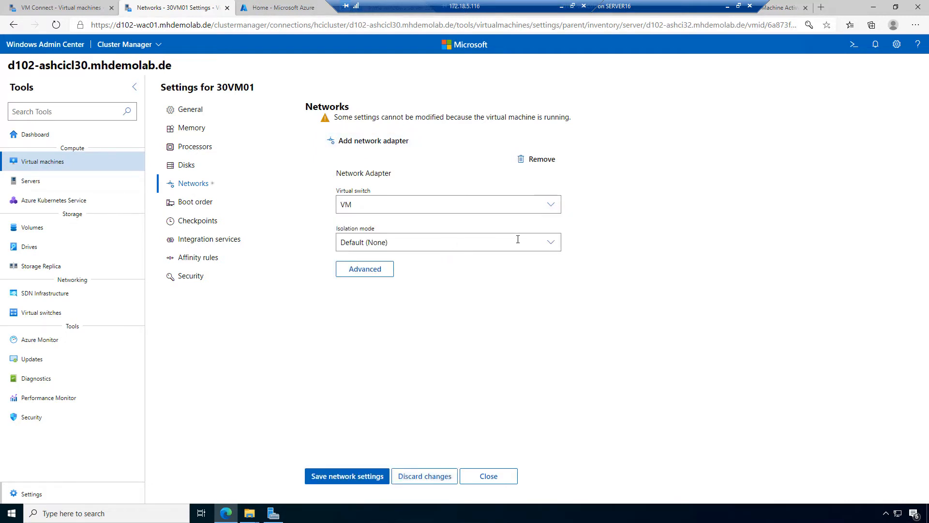
{"action": "left_click", "coordinate": [554, 241]}
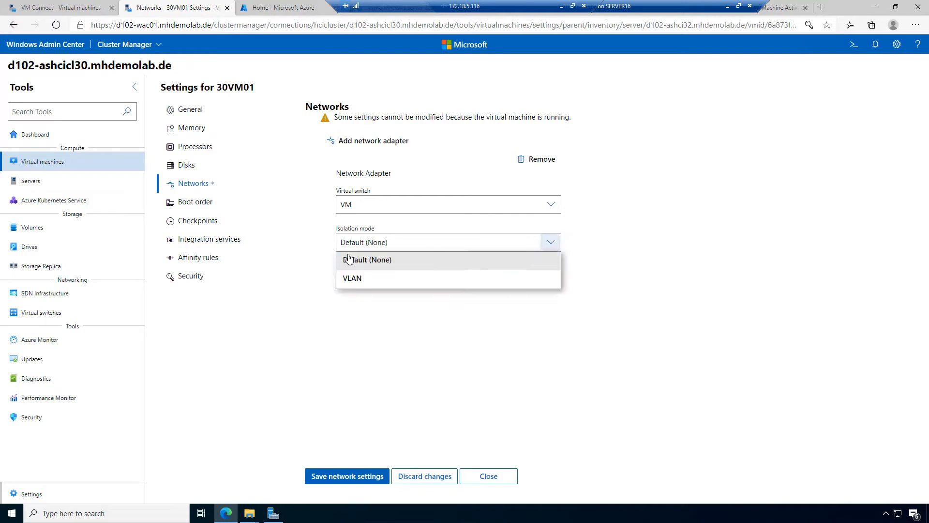
{"action": "left_click", "coordinate": [374, 260]}
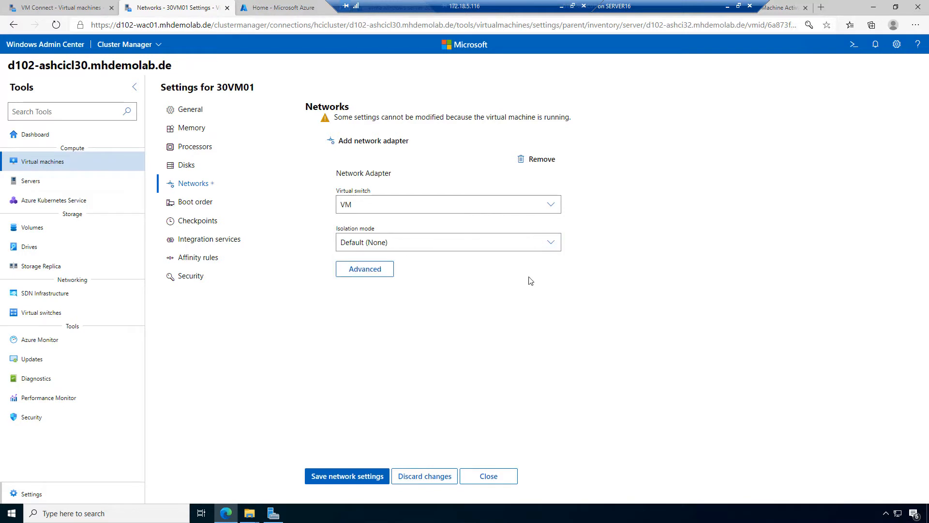
{"action": "left_click", "coordinate": [387, 272]}
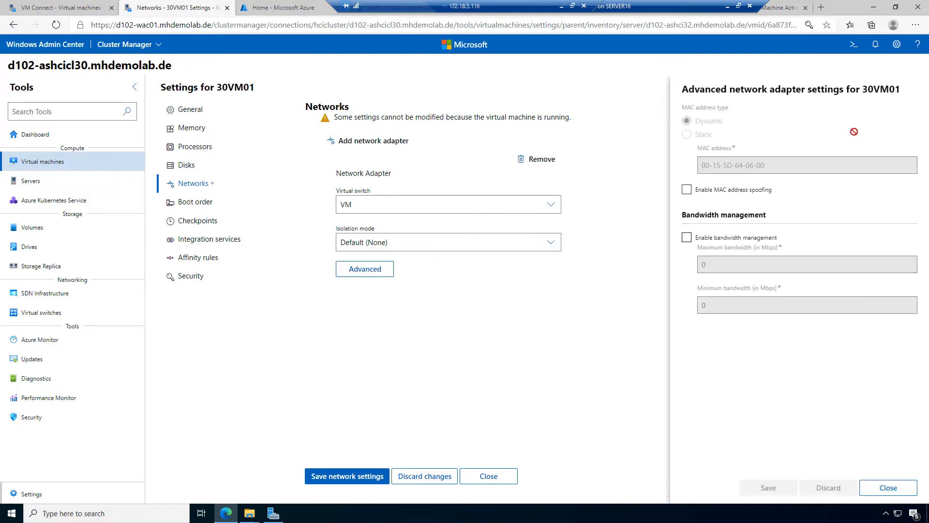
{"action": "left_click", "coordinate": [888, 488]}
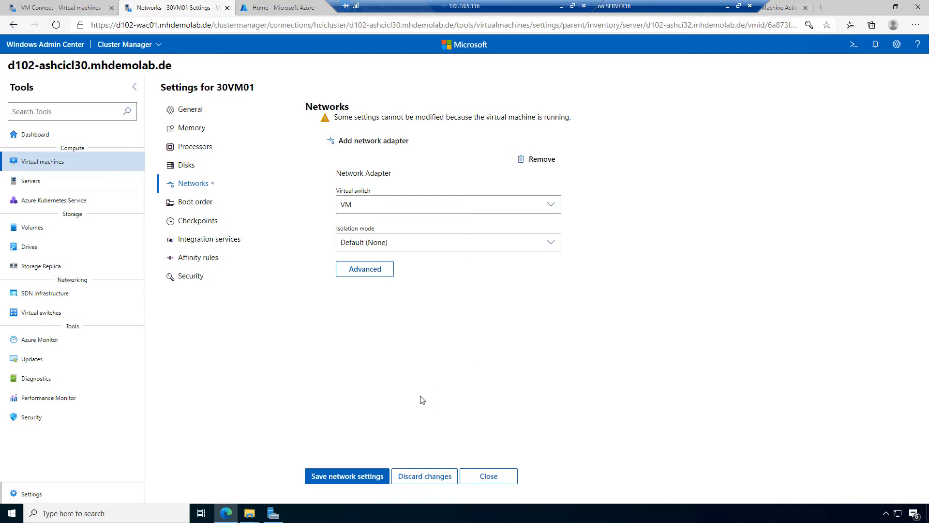
{"action": "left_click", "coordinate": [347, 476]}
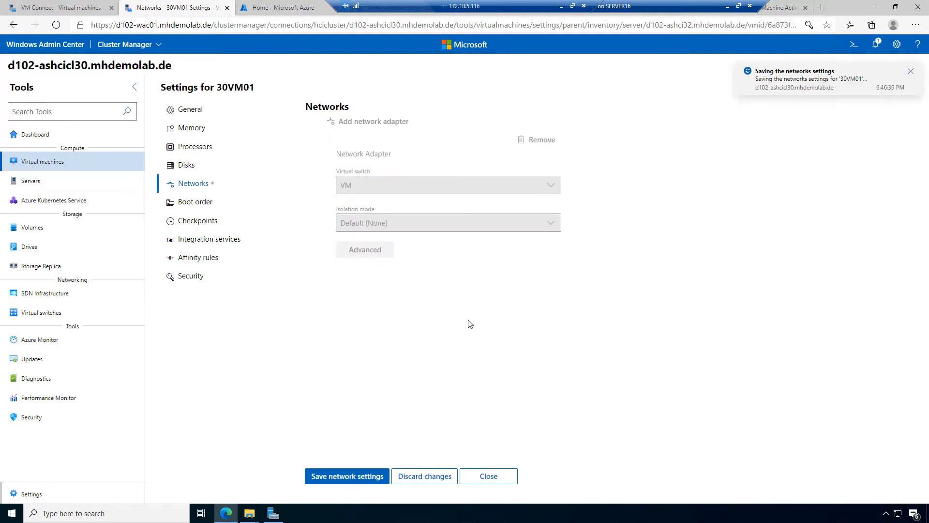
{"action": "left_click", "coordinate": [52, 5]}
{"action": "left_click", "coordinate": [241, 287]}
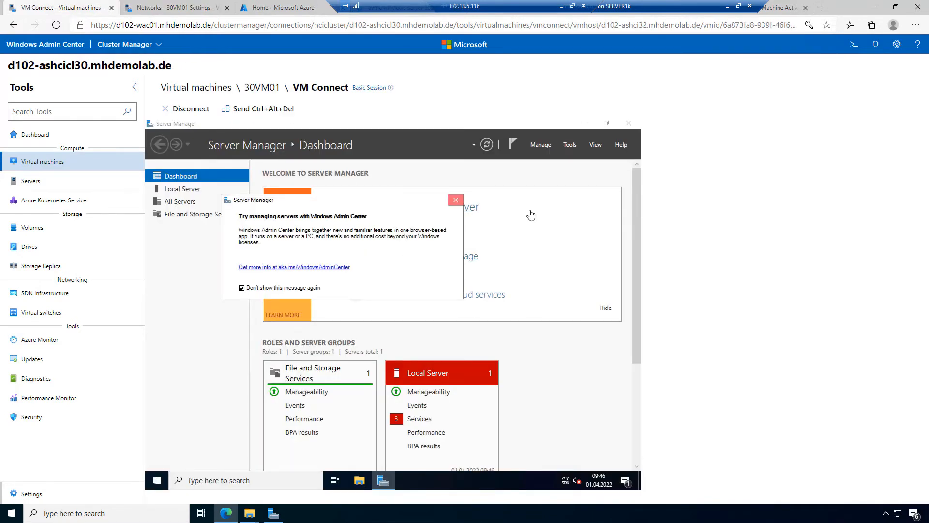
Step: Change the computer name to 30VM01 in System Properties
{"action": "left_click", "coordinate": [341, 209]}
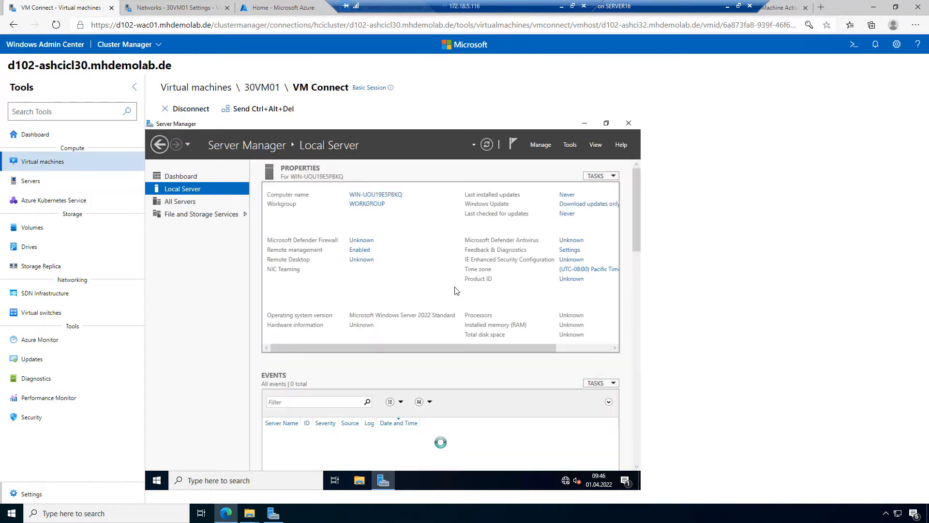
{"action": "left_click", "coordinate": [390, 200]}
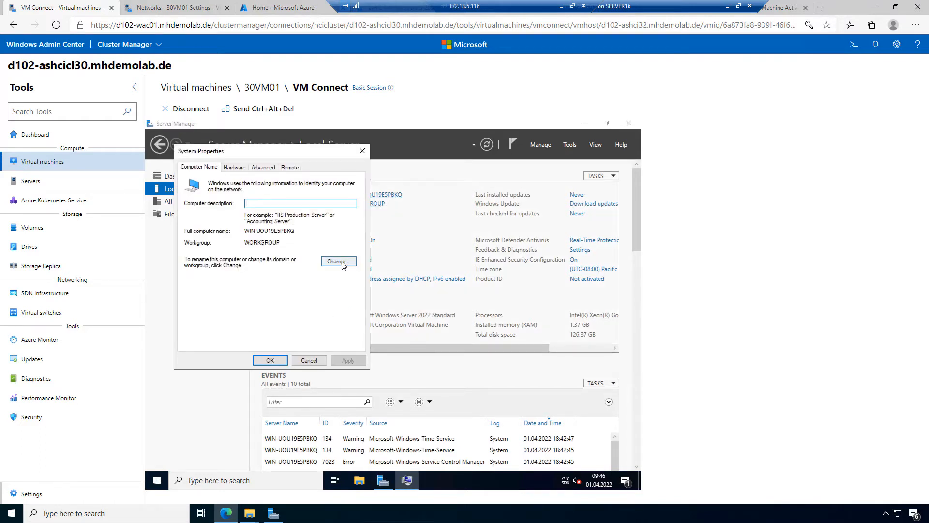
{"action": "left_click", "coordinate": [342, 263]}
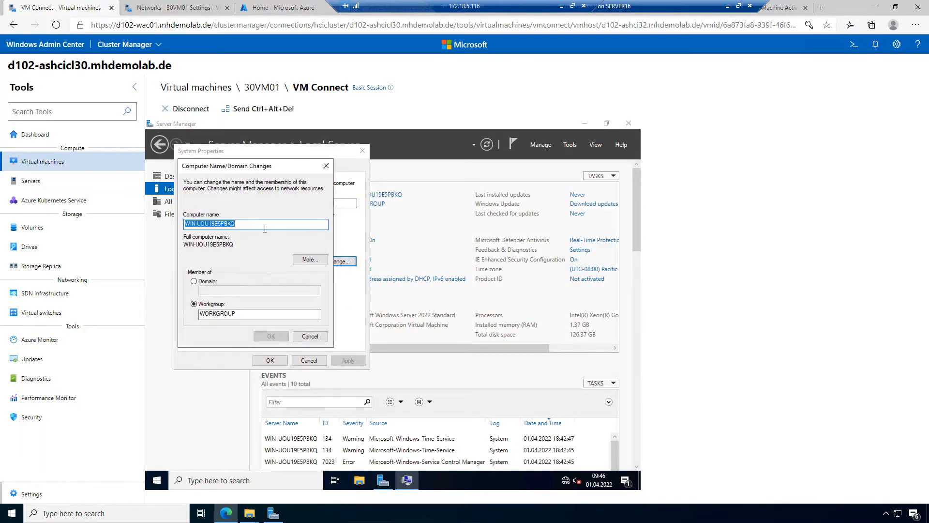
{"action": "type", "text": "30VM01"}
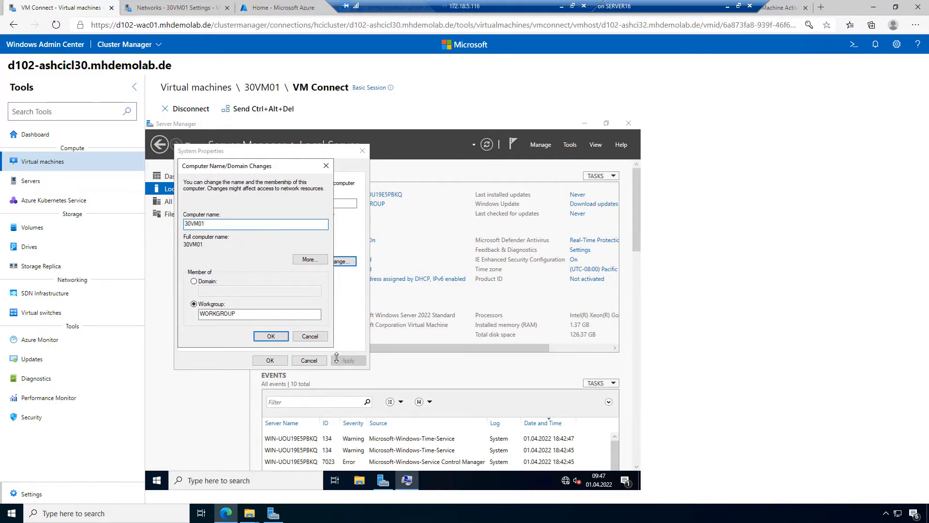
{"action": "left_click", "coordinate": [271, 336]}
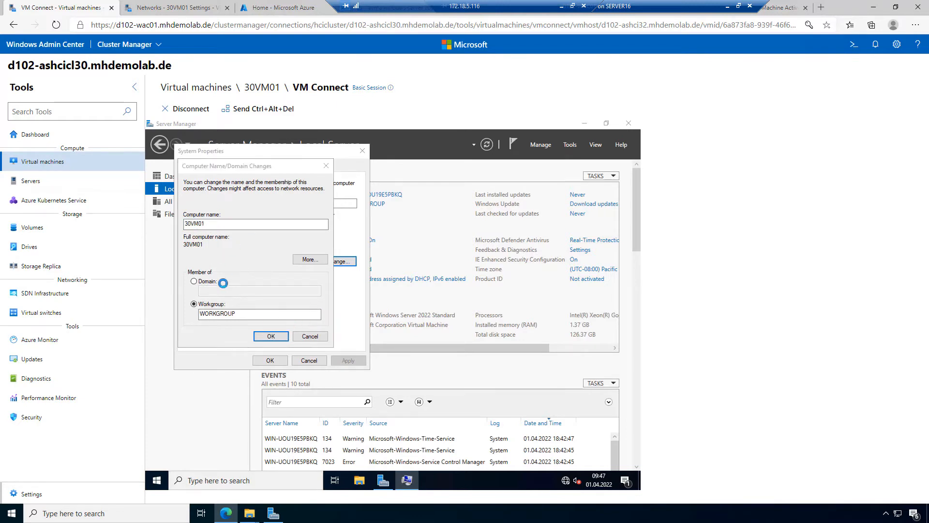
Step: Acknowledge the restart notice, close System Properties and restart the VM now
{"action": "left_click", "coordinate": [457, 315]}
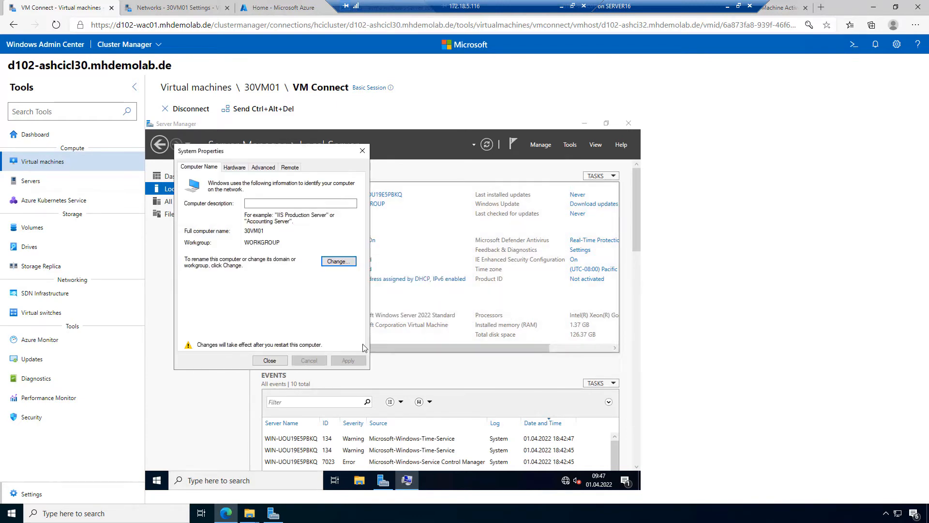
{"action": "left_click", "coordinate": [269, 360]}
{"action": "left_click", "coordinate": [400, 312]}
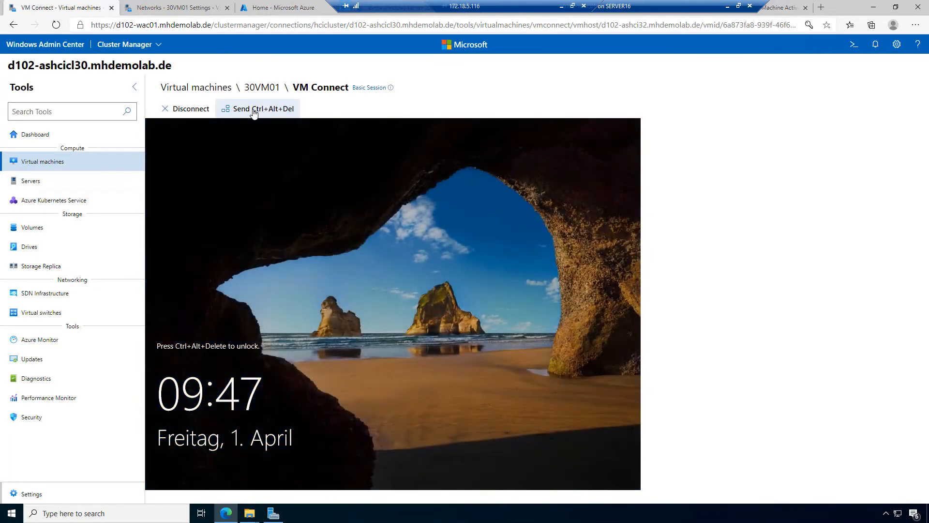
Step: Sign in to the restarted VM as Administrator with the account password
{"action": "left_click", "coordinate": [253, 109]}
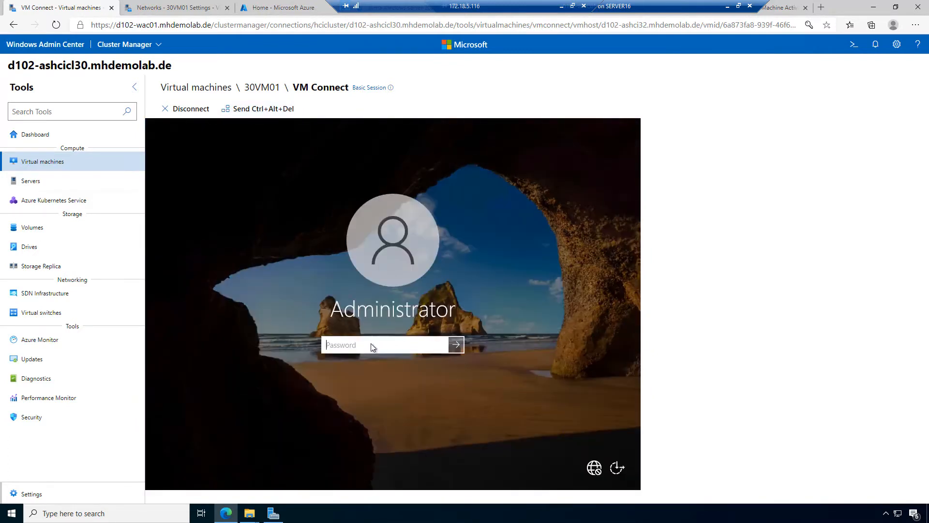
{"action": "type", "text": "********"}
{"action": "key", "text": "Return"}
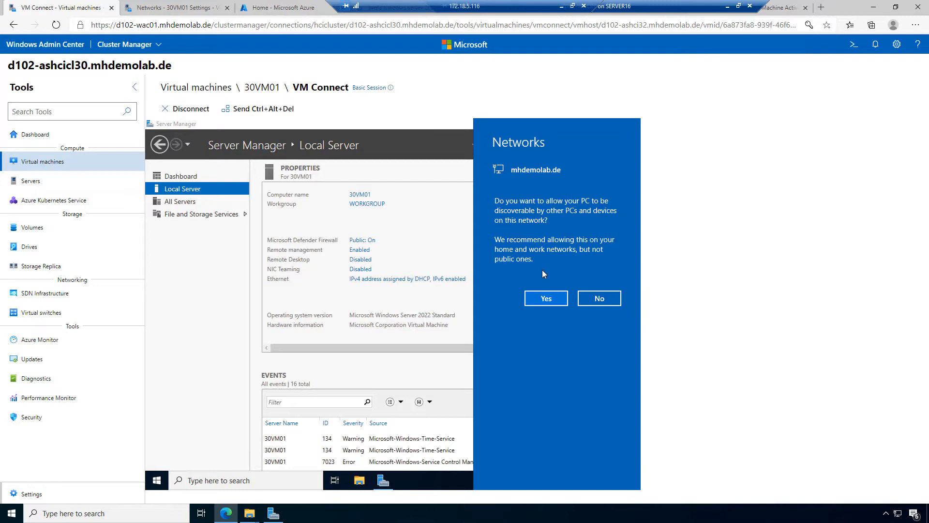
Step: Allow network discovery and set 30VM01's membership to the domain mhdemolab.de
{"action": "left_click", "coordinate": [554, 299]}
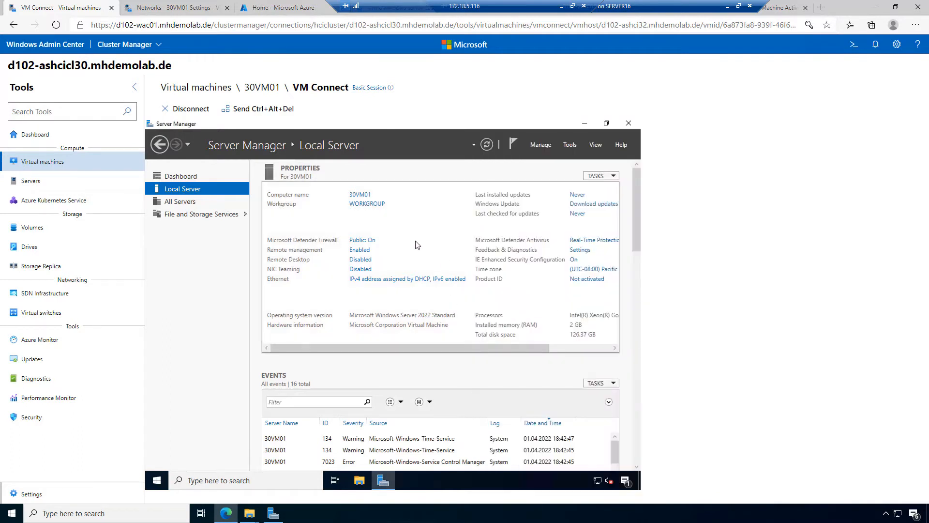
{"action": "left_click", "coordinate": [367, 204]}
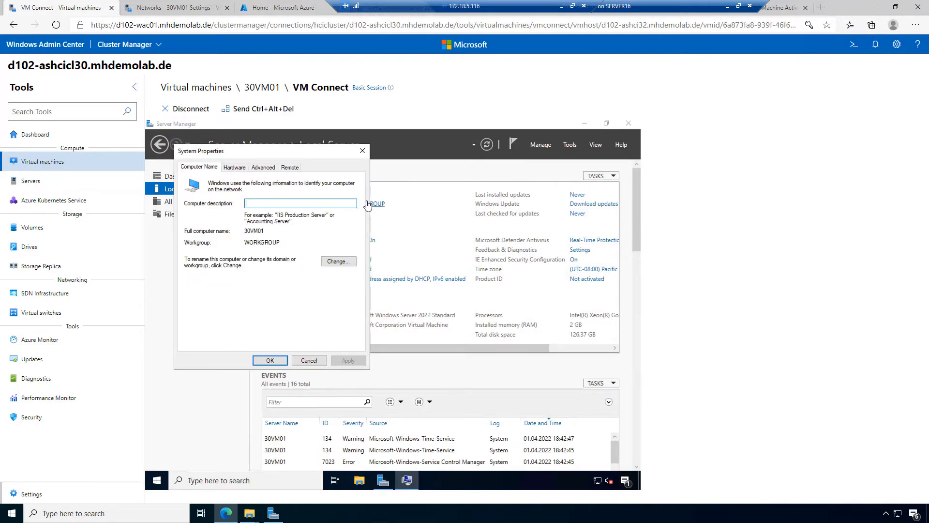
{"action": "left_click", "coordinate": [339, 261]}
{"action": "left_click", "coordinate": [215, 282]}
{"action": "left_click", "coordinate": [232, 292]}
{"action": "type", "text": "mhdemolab.de"}
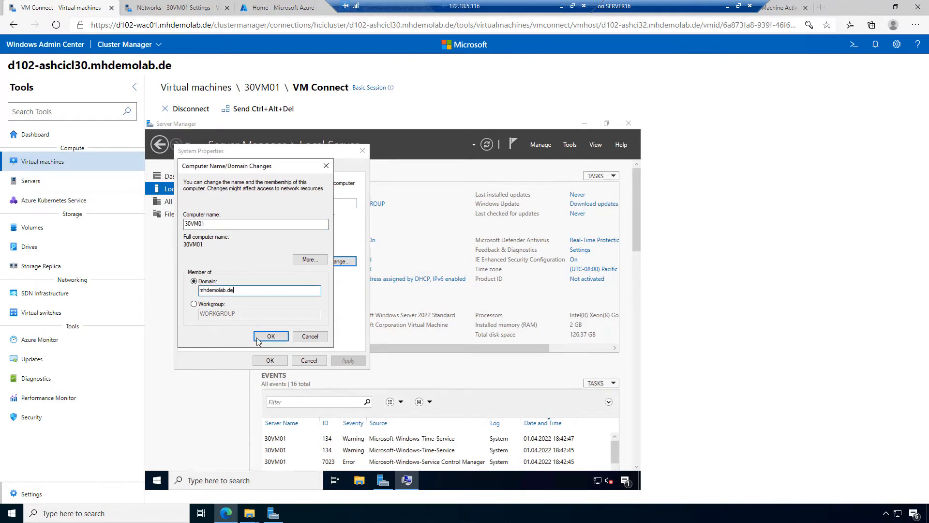
{"action": "left_click", "coordinate": [285, 337]}
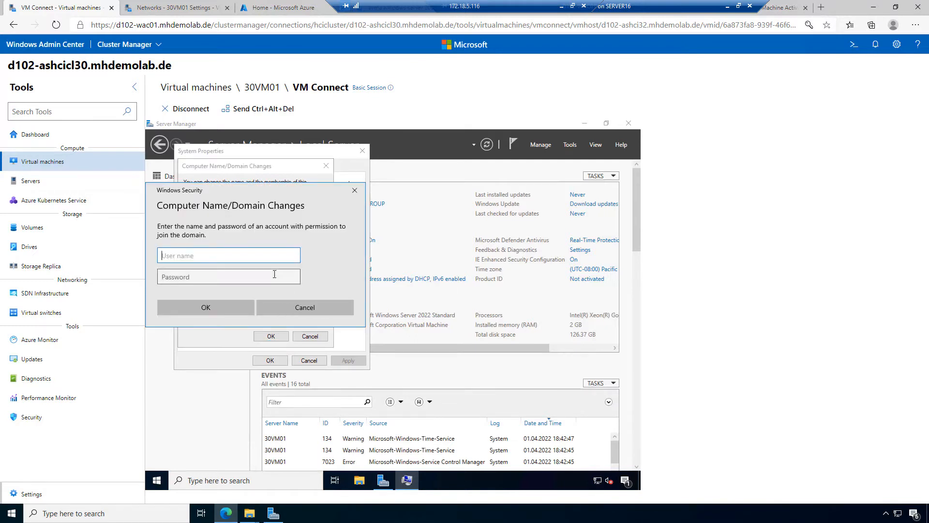
Step: Authenticate the domain join as administrator with the domain admin password
{"action": "type", "text": "administrator"}
{"action": "left_click", "coordinate": [274, 274]}
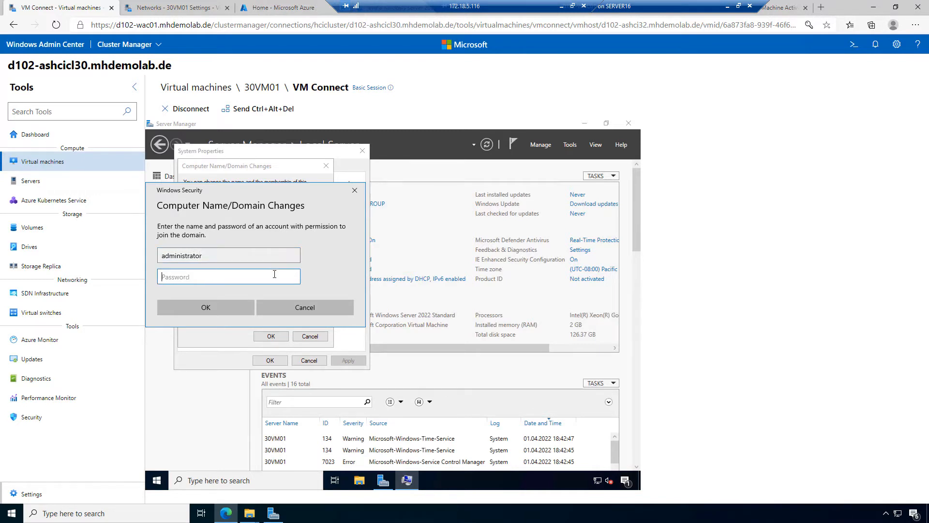
{"action": "type", "text": "••"}
{"action": "left_click", "coordinate": [231, 309]}
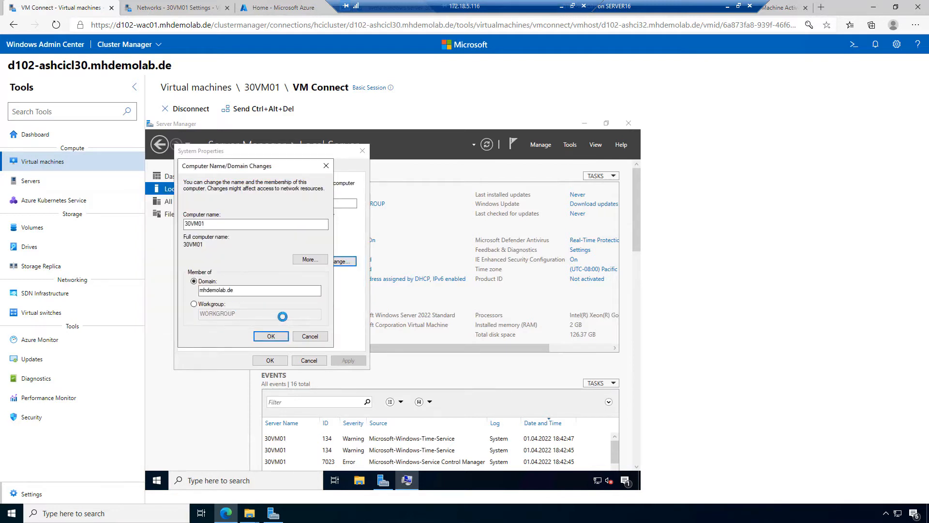
Step: Dismiss the domain welcome and restart notices, then restart 30VM01 now
{"action": "left_click", "coordinate": [442, 333]}
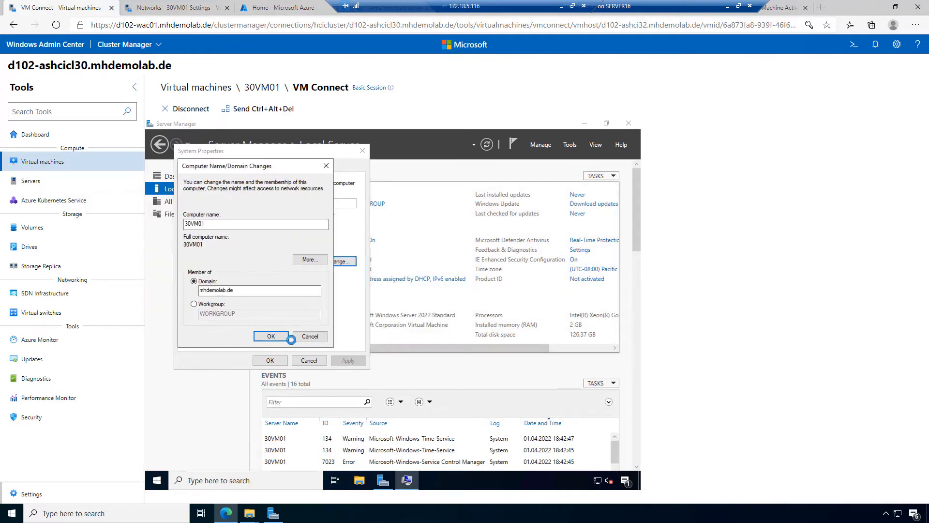
{"action": "left_click", "coordinate": [452, 312]}
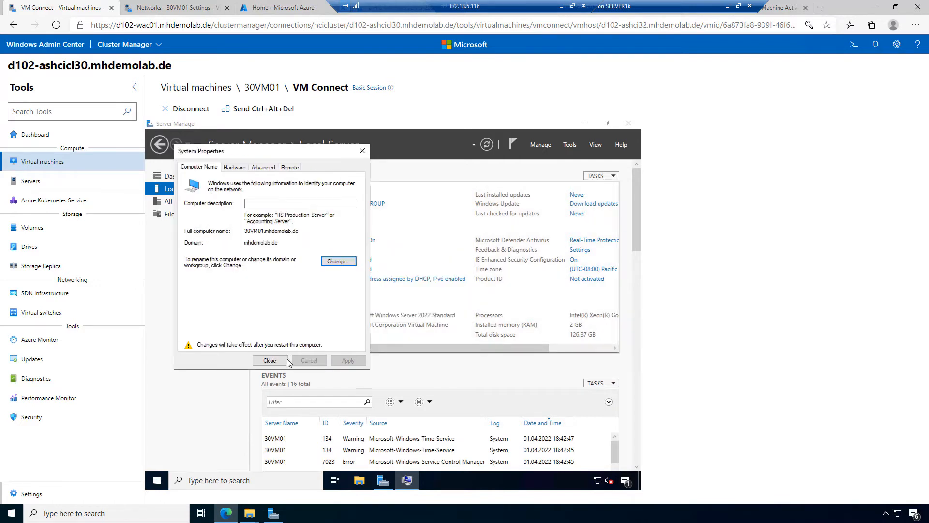
{"action": "left_click", "coordinate": [270, 360]}
{"action": "left_click", "coordinate": [400, 309]}
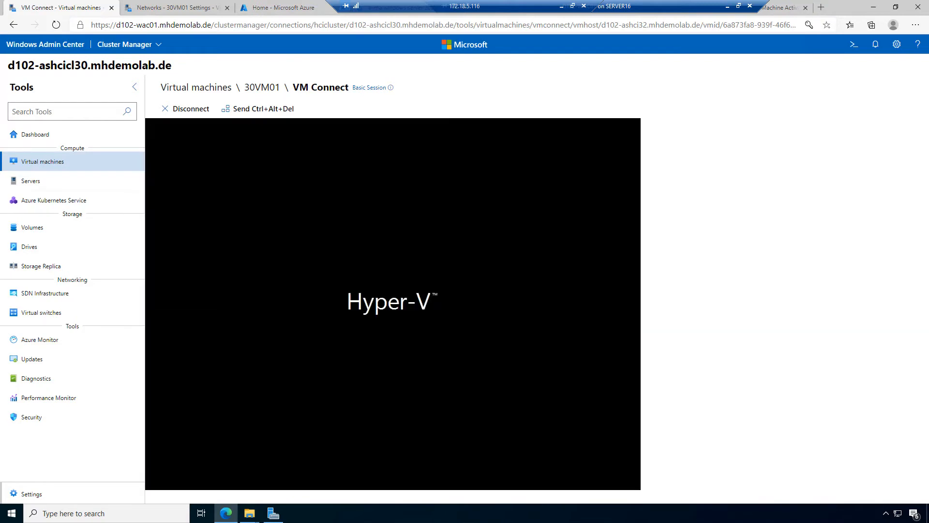
{"action": "left_click", "coordinate": [160, 8]}
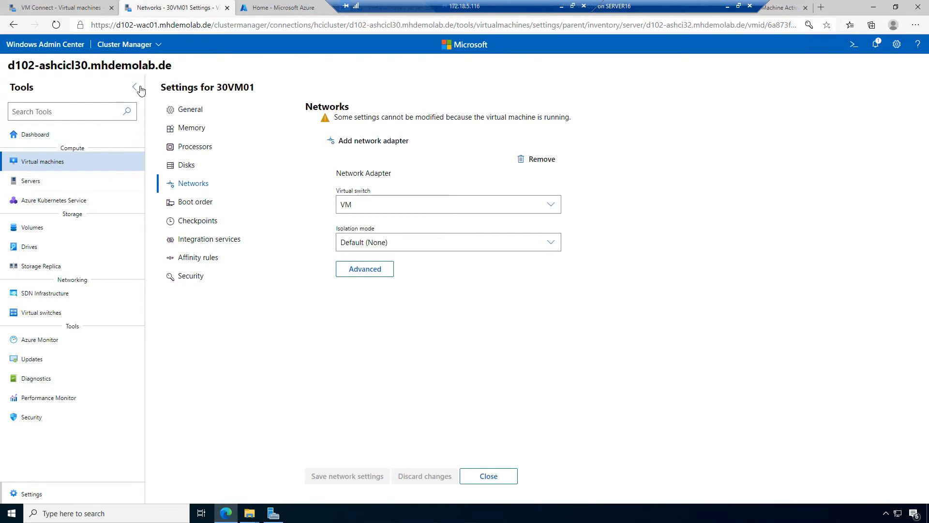
Step: In Virtual machines, start a new VM to check available hosts (d102-ashci33), then cancel
{"action": "left_click", "coordinate": [76, 167]}
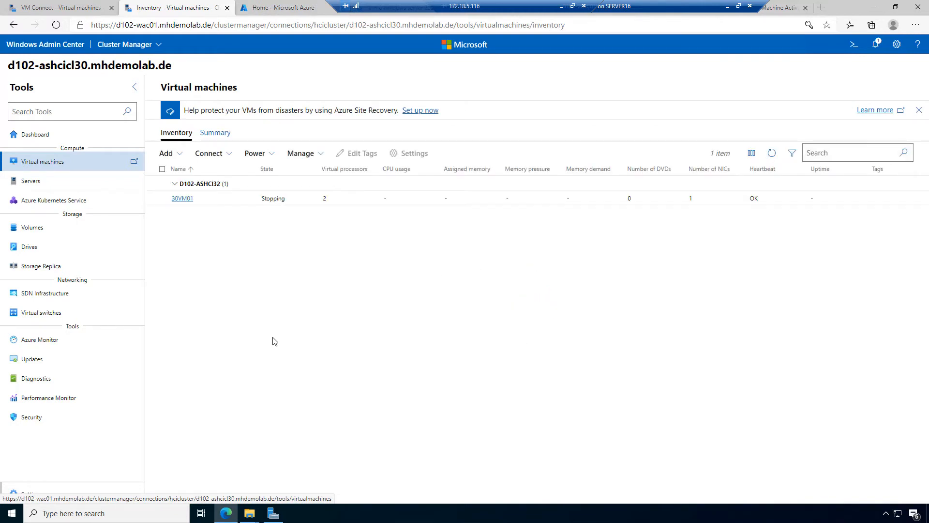
{"action": "left_click", "coordinate": [182, 155]}
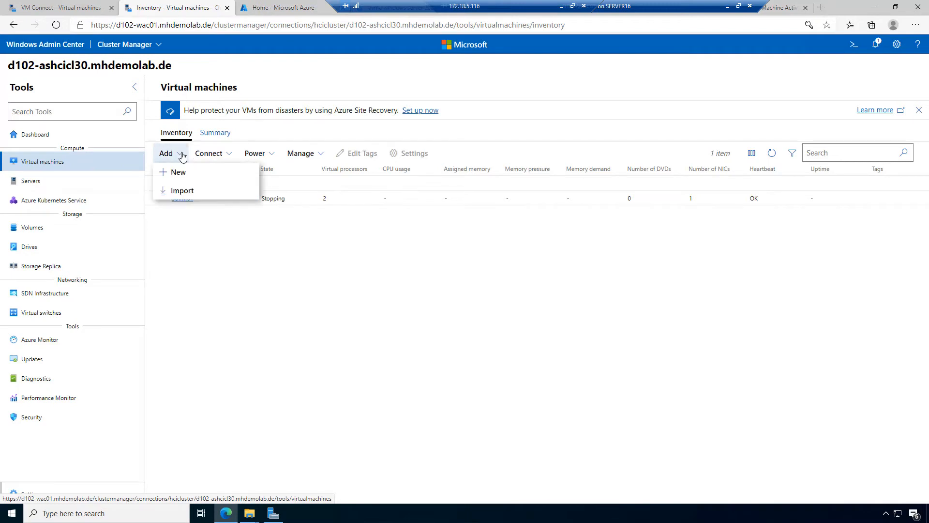
{"action": "left_click", "coordinate": [186, 175]}
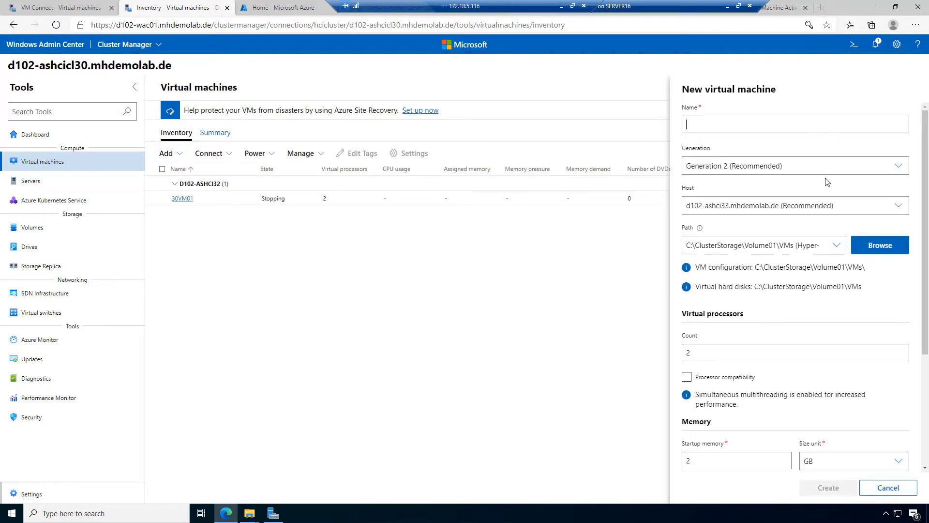
{"action": "left_click", "coordinate": [897, 212]}
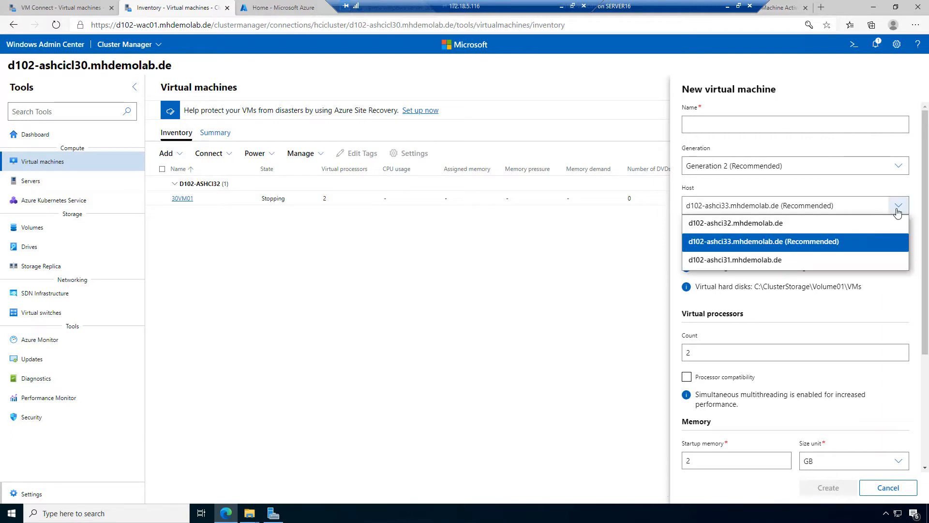
{"action": "left_click", "coordinate": [478, 272]}
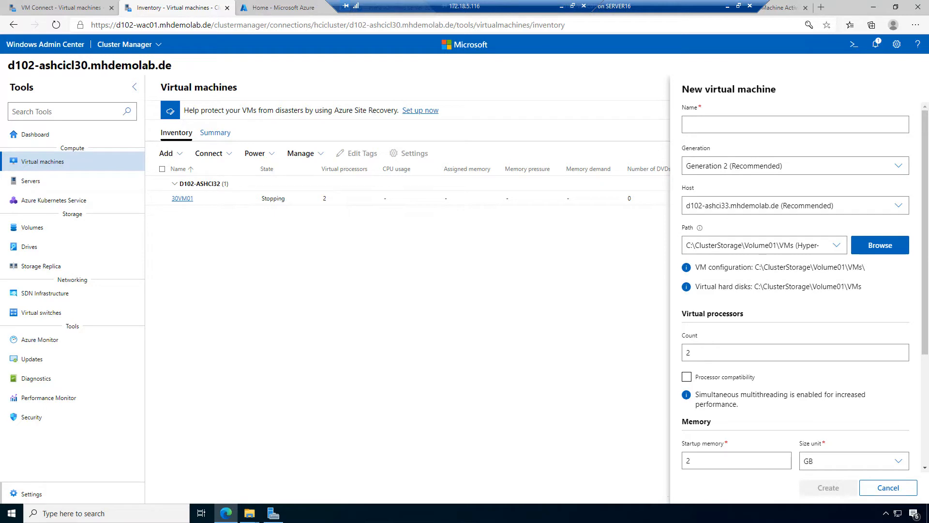
{"action": "left_click", "coordinate": [888, 488]}
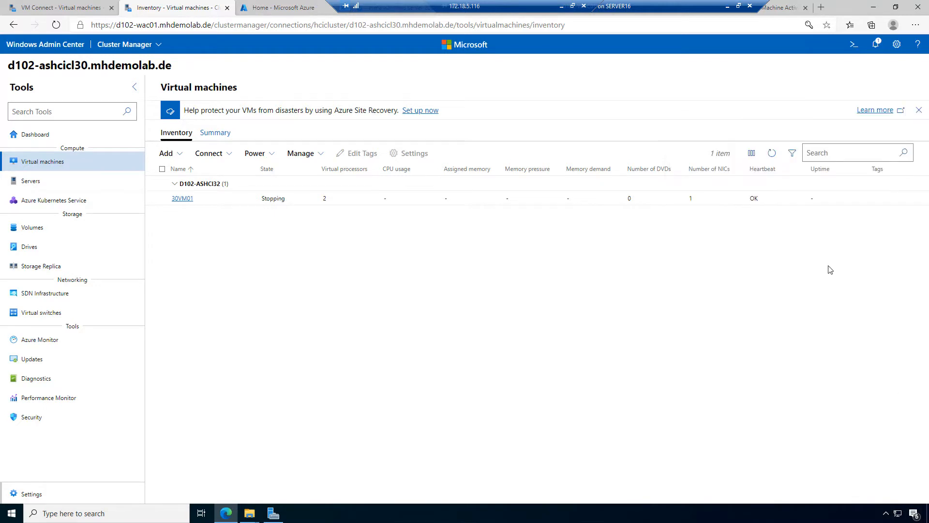
{"action": "left_click", "coordinate": [754, 154]}
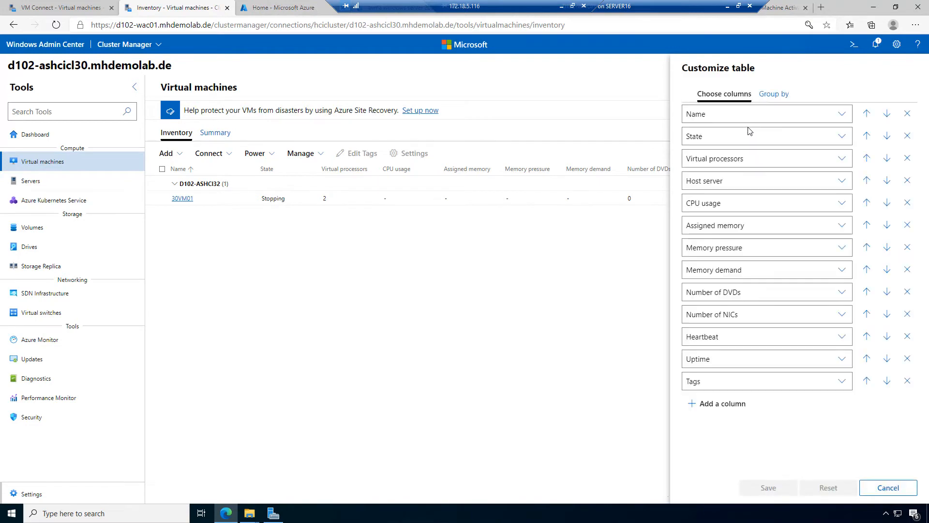
Step: Try adding a column to the VM table, then discard the column changes
{"action": "left_click", "coordinate": [734, 408]}
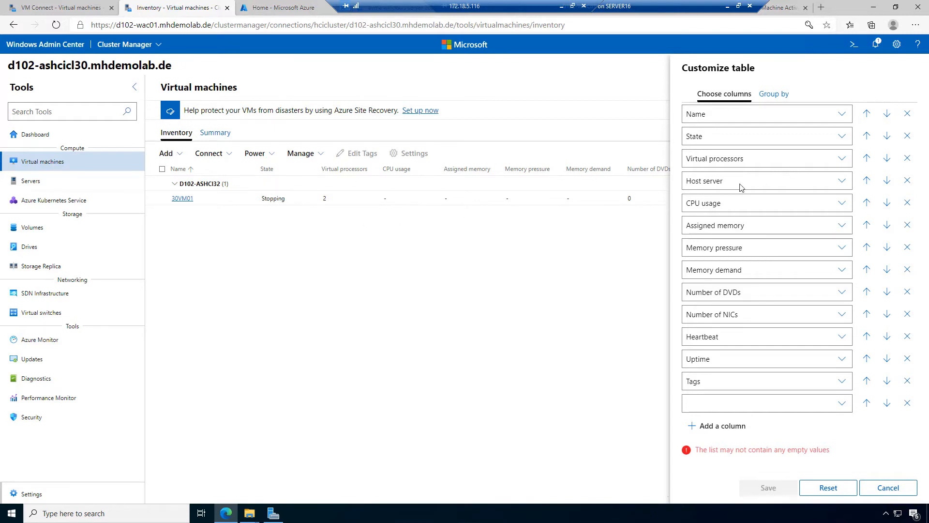
{"action": "left_click", "coordinate": [907, 404]}
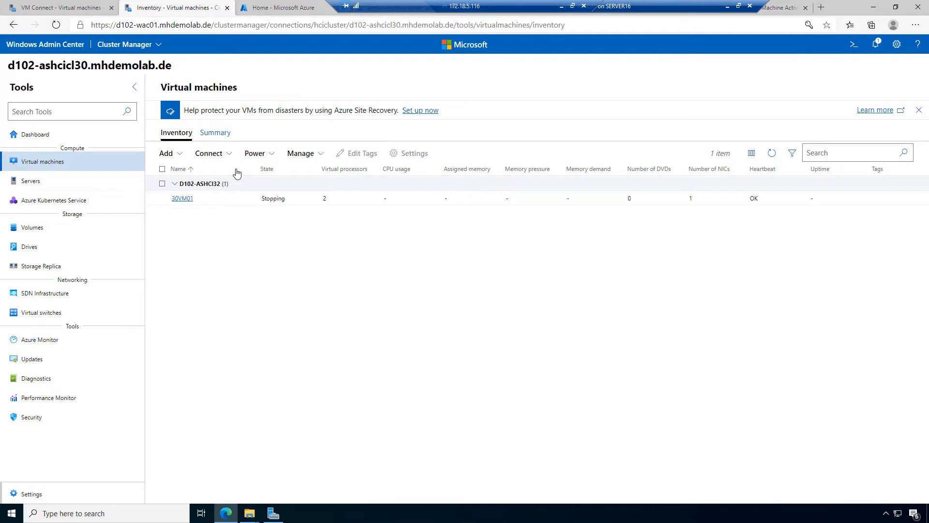
{"action": "left_click", "coordinate": [752, 153]}
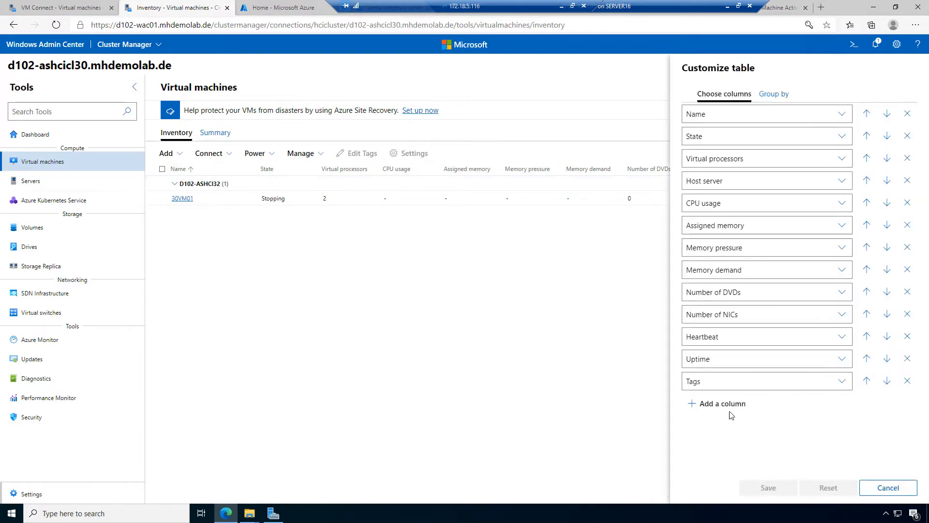
{"action": "left_click", "coordinate": [731, 409]}
{"action": "left_click", "coordinate": [842, 404]}
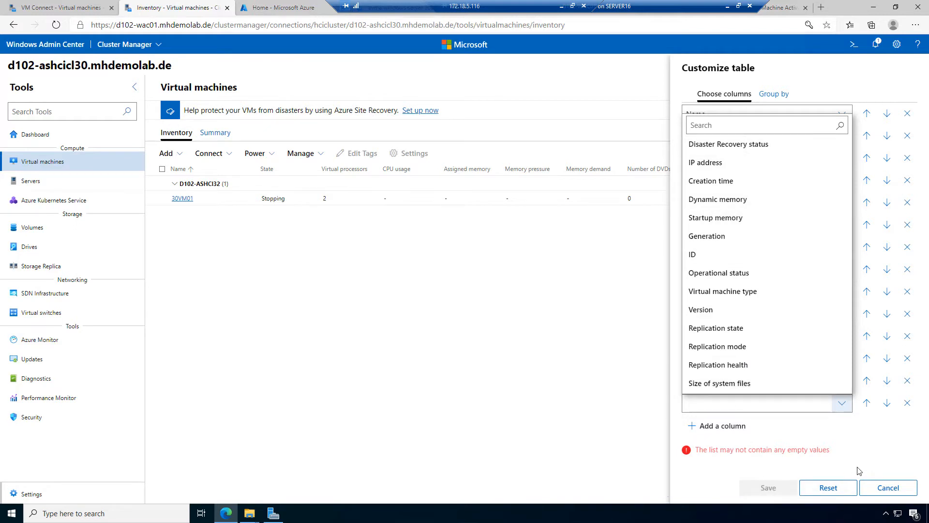
{"action": "left_click", "coordinate": [889, 488]}
{"action": "left_click", "coordinate": [889, 487]}
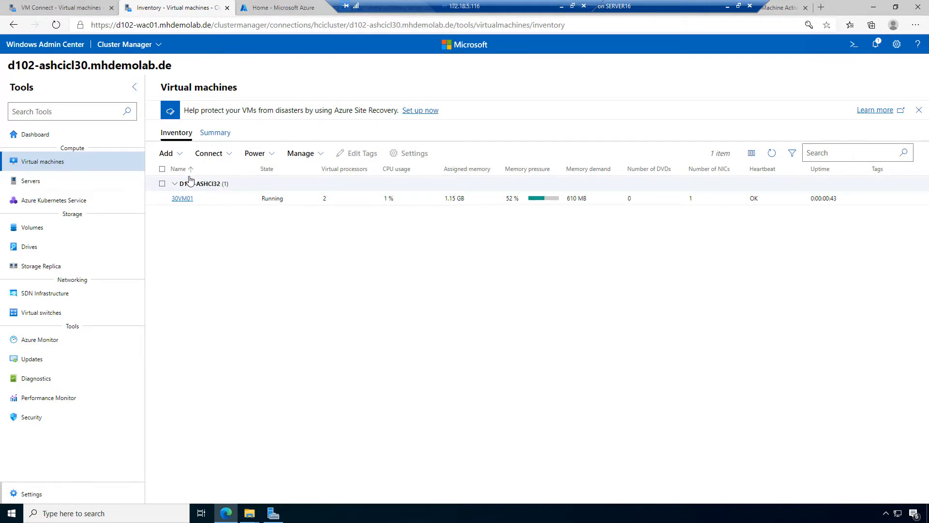
{"action": "left_click", "coordinate": [184, 156]}
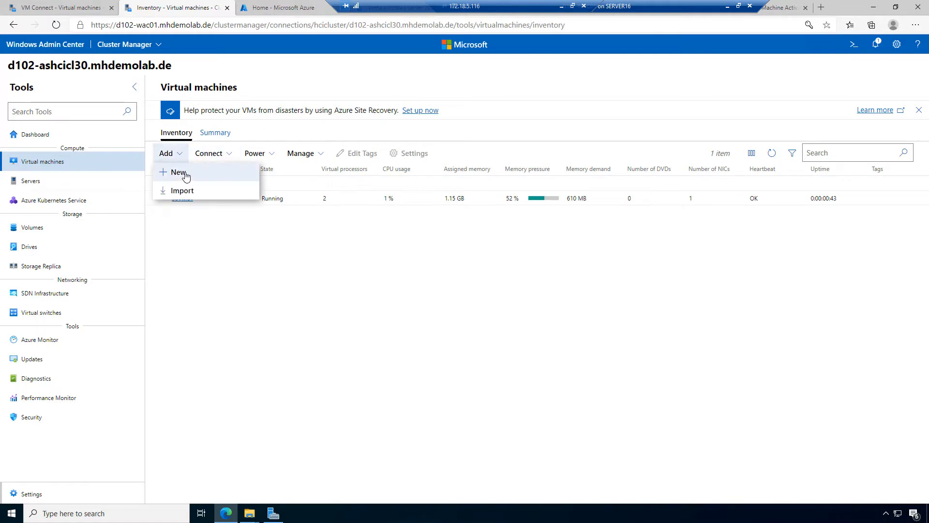
Step: Start a new virtual machine named 30VM02
{"action": "left_click", "coordinate": [183, 175]}
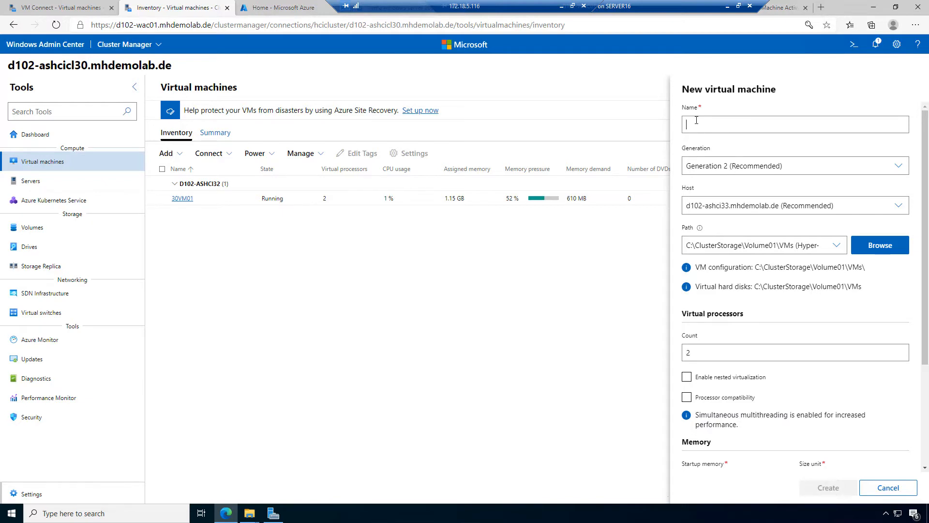
{"action": "type", "text": "30VM02"}
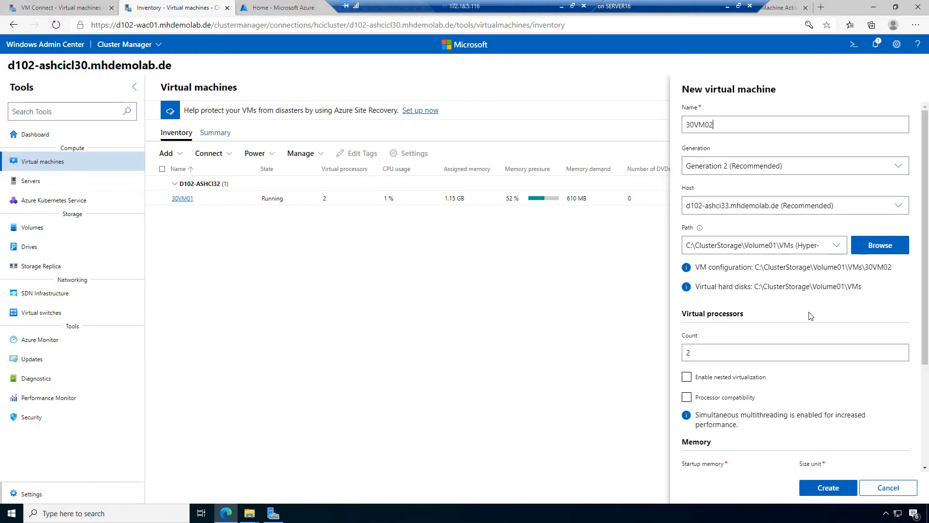
{"action": "scroll", "coordinate": [807, 314], "scroll_direction": "down", "scroll_amount": 2}
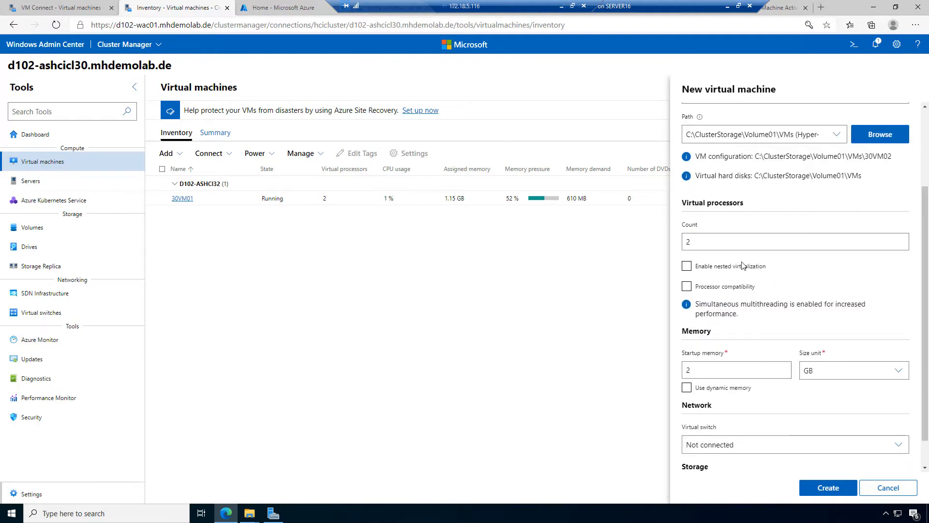
{"action": "scroll", "coordinate": [750, 367], "scroll_direction": "down", "scroll_amount": 1}
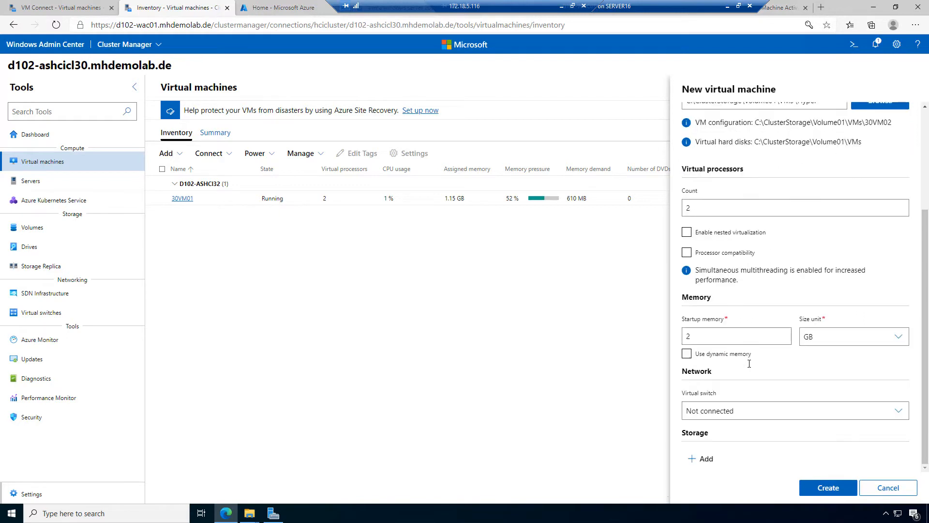
Step: Enable dynamic memory with a 1 GB minimum and 2 GB maximum
{"action": "left_click", "coordinate": [723, 355]}
{"action": "key", "text": "Tab"}
{"action": "type", "text": "1"}
{"action": "left_click_drag", "start_coordinate": [715, 418], "coordinate": [677, 419]}
{"action": "type", "text": "2"}
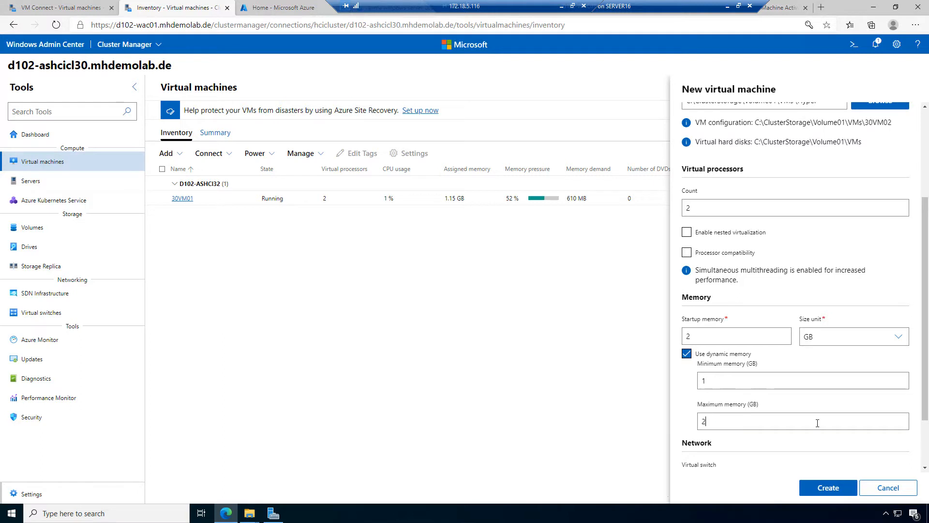
Step: Connect to virtual switch VM, add a 127 GB disk, and choose ISO installation
{"action": "scroll", "coordinate": [774, 425], "scroll_direction": "down", "scroll_amount": 2}
{"action": "left_click", "coordinate": [751, 411]}
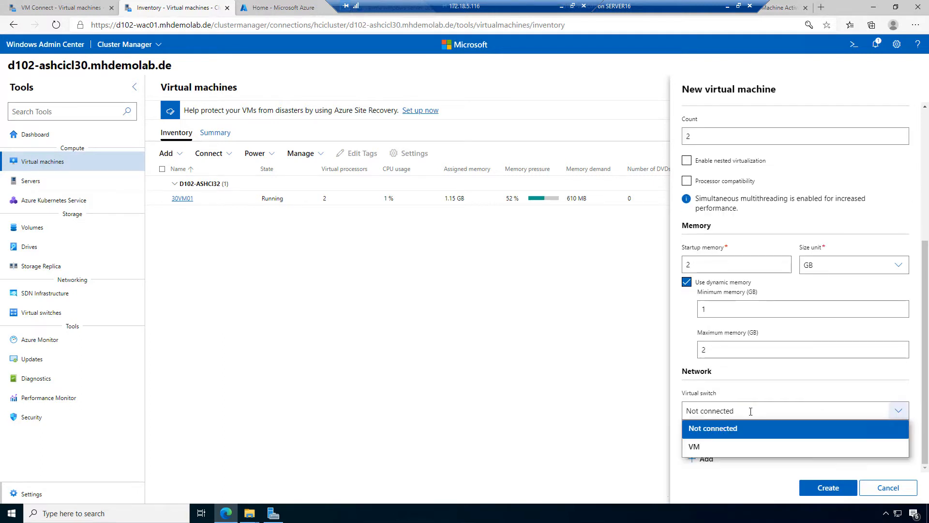
{"action": "left_click", "coordinate": [731, 444]}
{"action": "scroll", "coordinate": [746, 446], "scroll_direction": "down", "scroll_amount": 1}
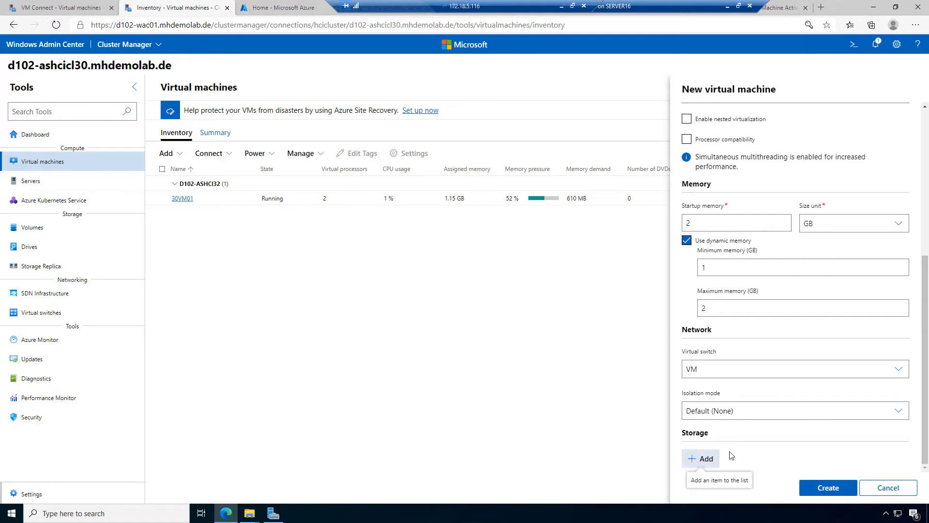
{"action": "left_click", "coordinate": [701, 458]}
{"action": "scroll", "coordinate": [730, 451], "scroll_direction": "down", "scroll_amount": 5}
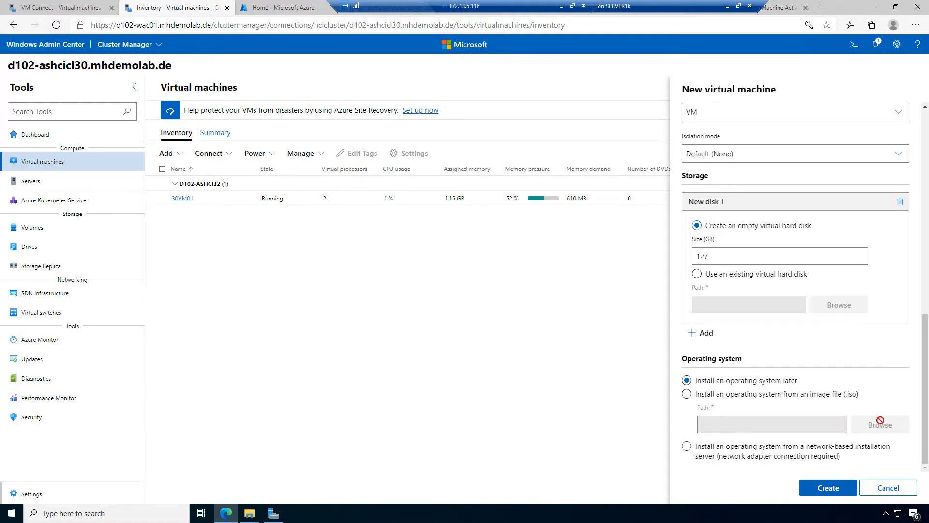
{"action": "left_click", "coordinate": [742, 396]}
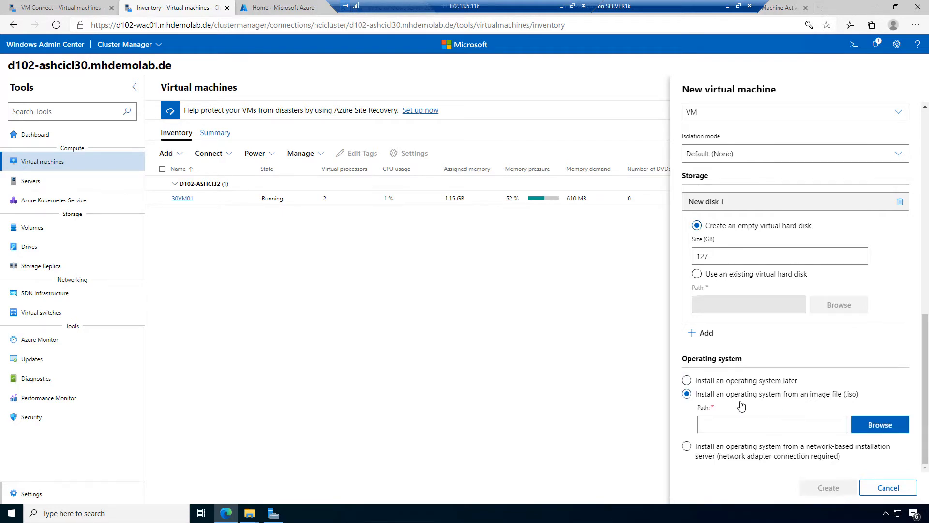
Step: Pick the Windows Server 2019 ISO from ClusterStorage > Volume01 > ISOs and create 30VM02
{"action": "left_click", "coordinate": [878, 425]}
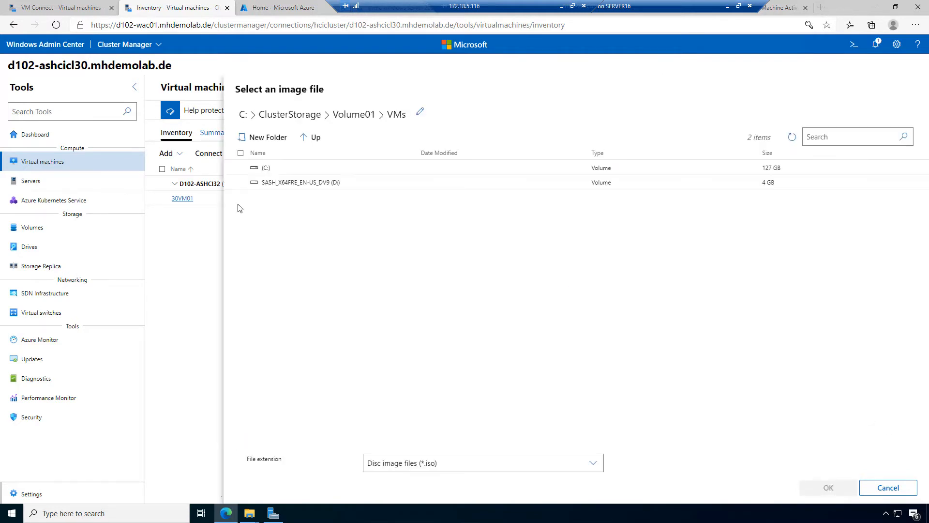
{"action": "left_click", "coordinate": [281, 116]}
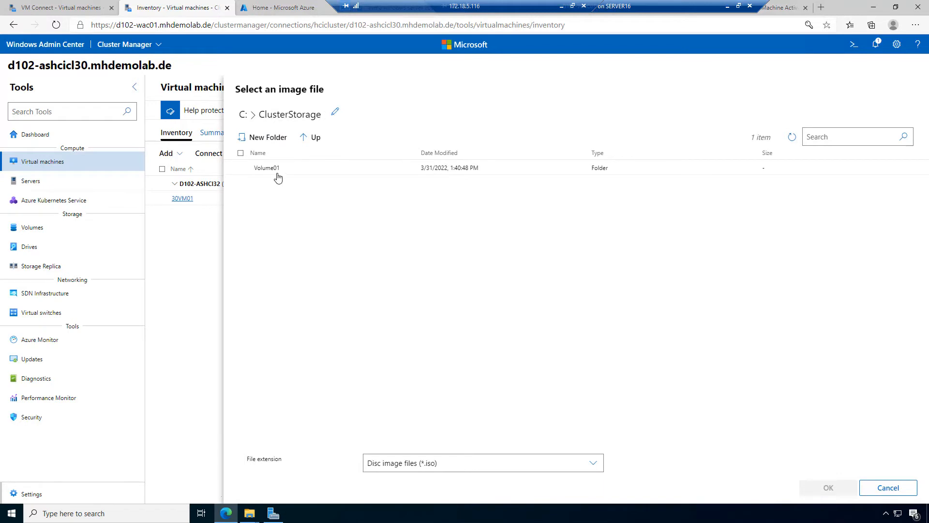
{"action": "double_click", "coordinate": [273, 169]}
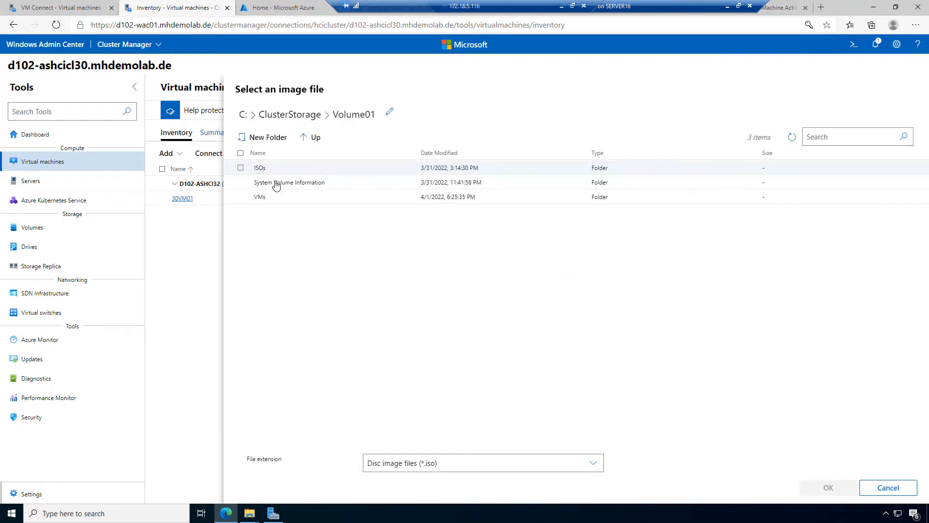
{"action": "double_click", "coordinate": [264, 171]}
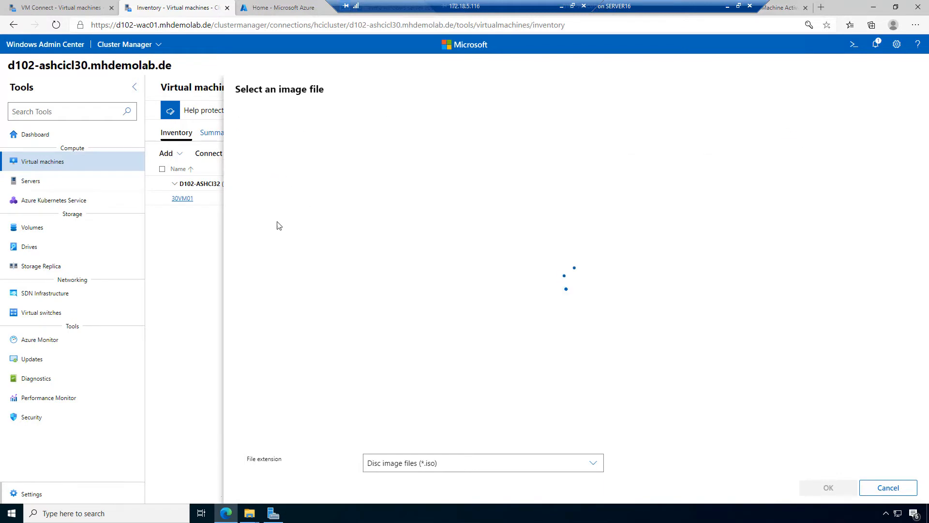
{"action": "left_click", "coordinate": [240, 184]}
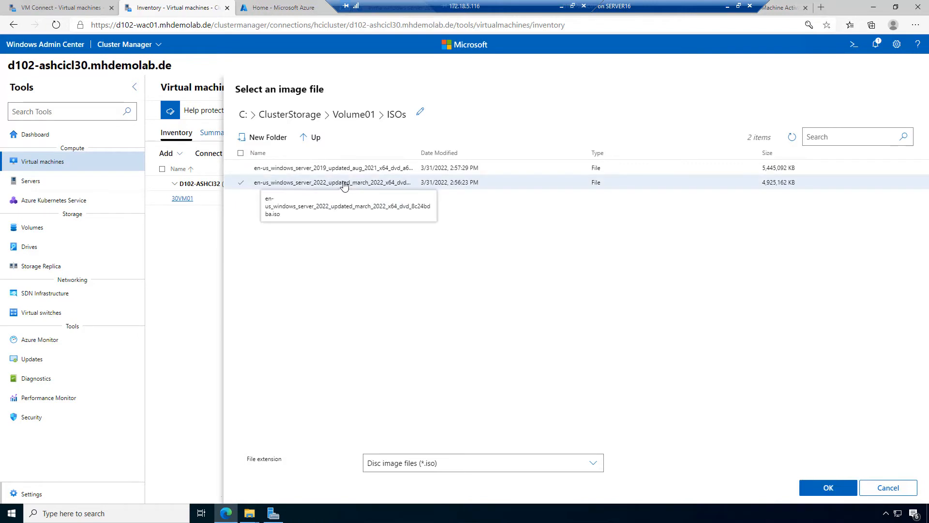
{"action": "left_click", "coordinate": [240, 183]}
{"action": "left_click", "coordinate": [240, 170]}
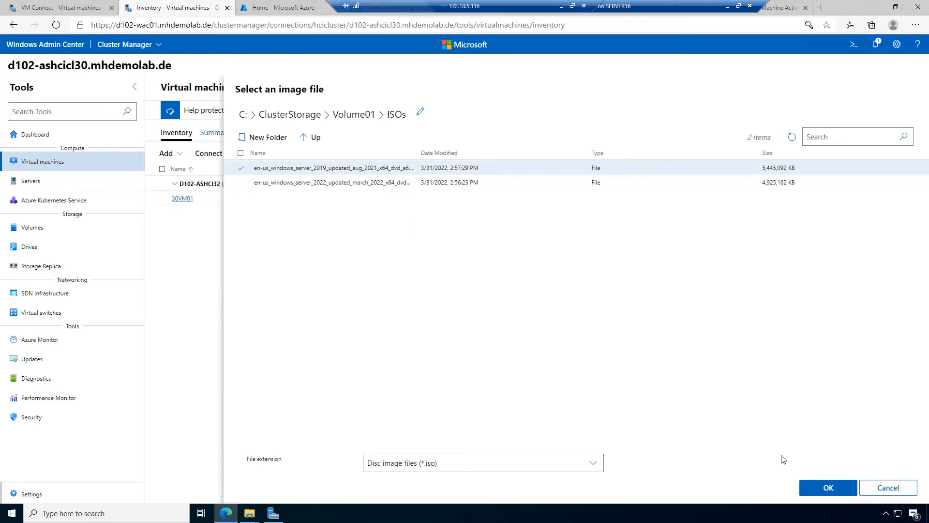
{"action": "left_click", "coordinate": [828, 487]}
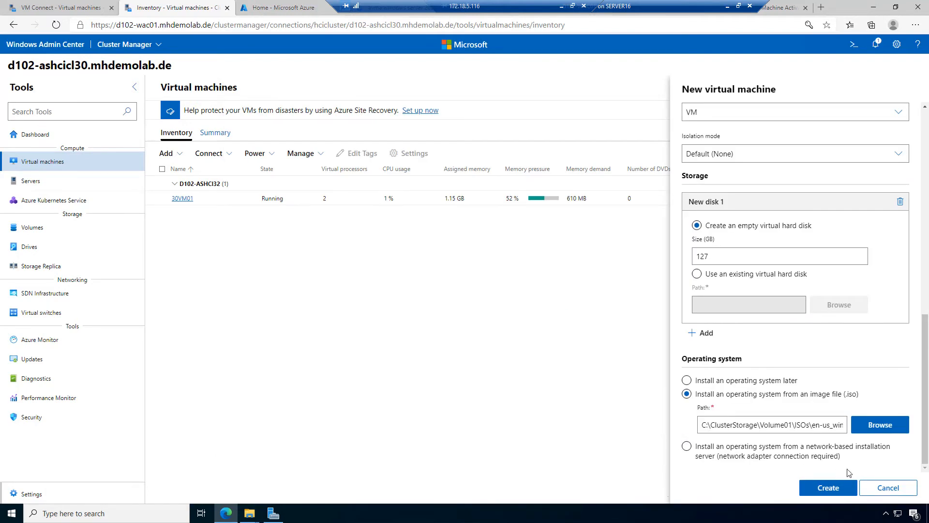
{"action": "left_click", "coordinate": [826, 488]}
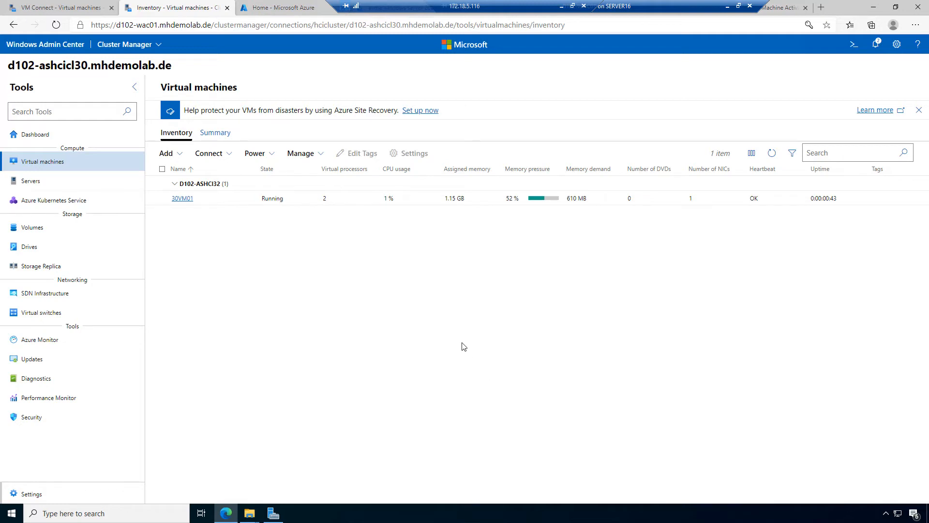
Step: Check notifications and refresh the inventory until 30VM02 appears, then select it
{"action": "left_click", "coordinate": [876, 42]}
{"action": "left_click", "coordinate": [303, 373]}
{"action": "left_click", "coordinate": [773, 154]}
{"action": "left_click", "coordinate": [773, 154]}
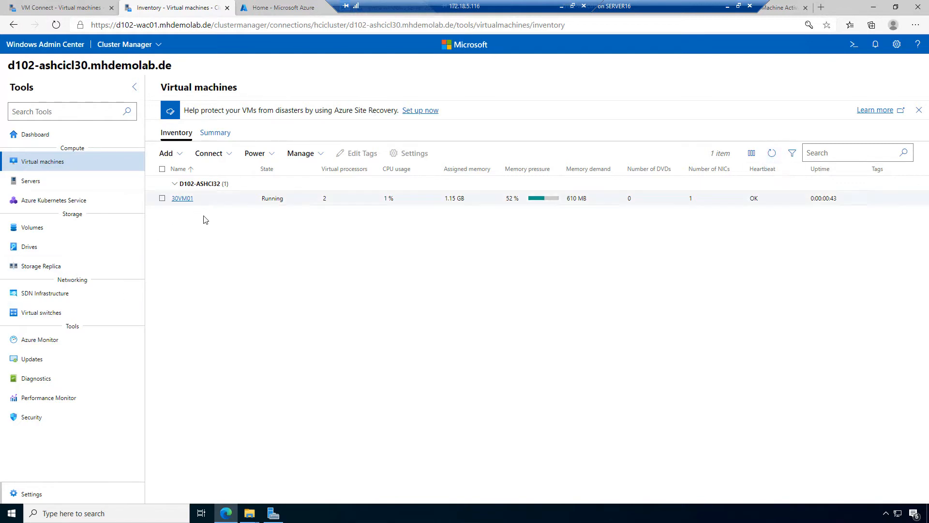
{"action": "left_click", "coordinate": [876, 45]}
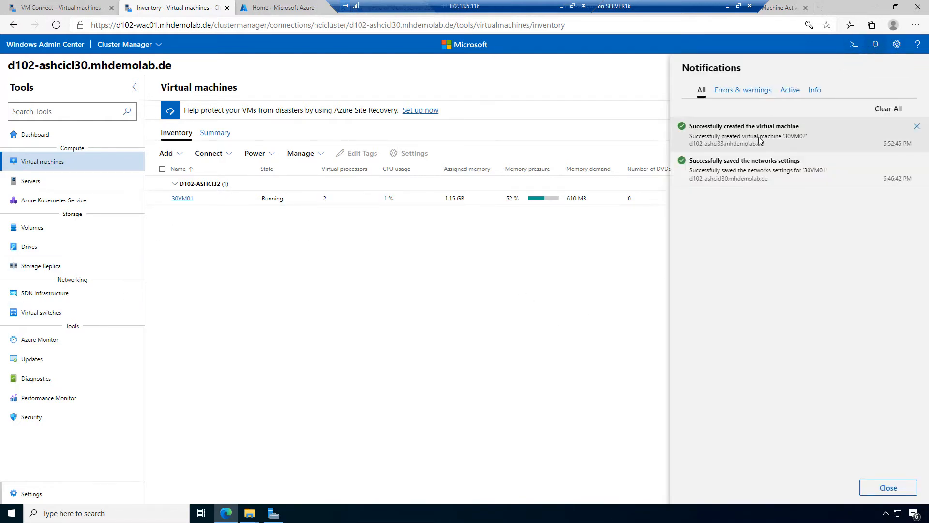
{"action": "left_click", "coordinate": [513, 83]}
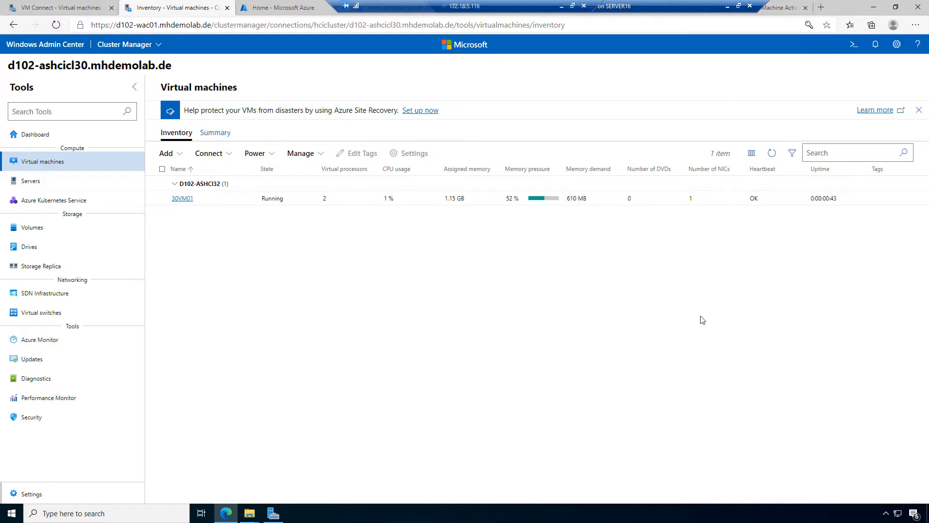
{"action": "left_click", "coordinate": [772, 154]}
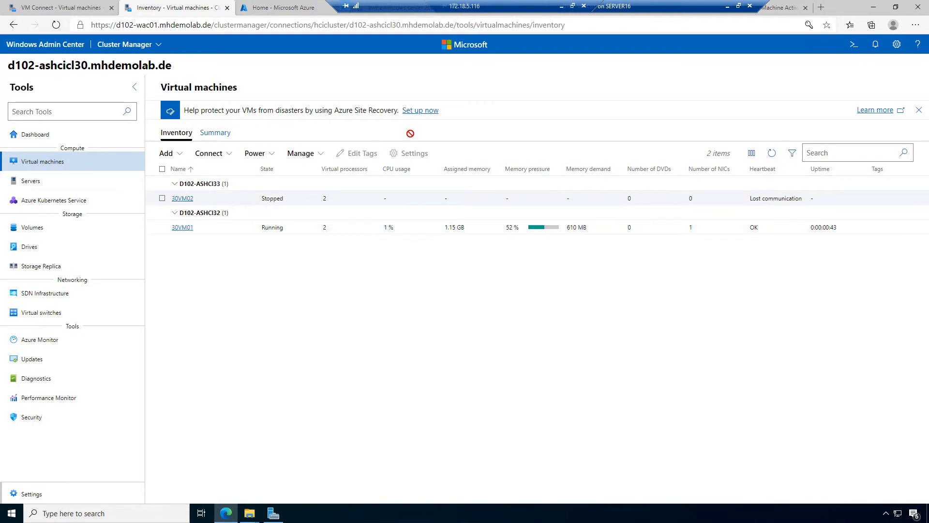
{"action": "left_click", "coordinate": [162, 198]}
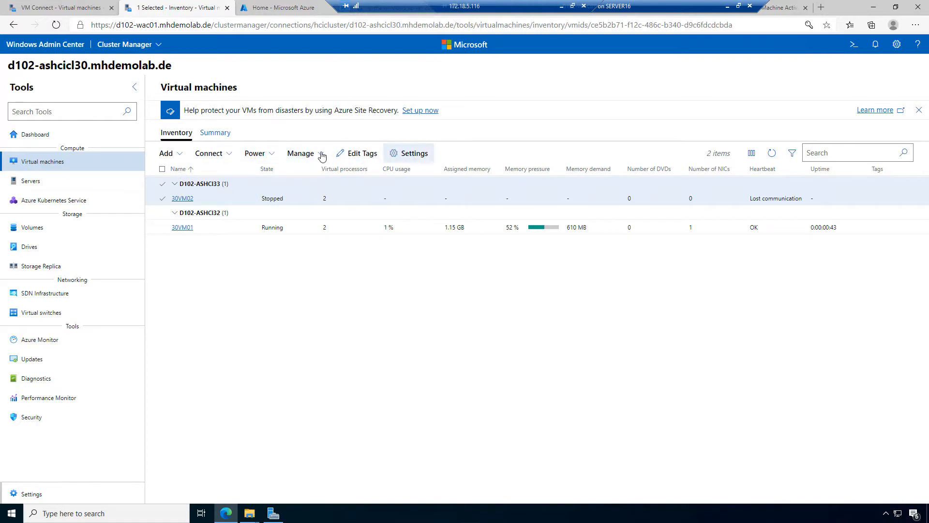
Step: Start 30VM02 and attempt to manage it in Windows Admin Center, dismissing the error
{"action": "left_click", "coordinate": [258, 155]}
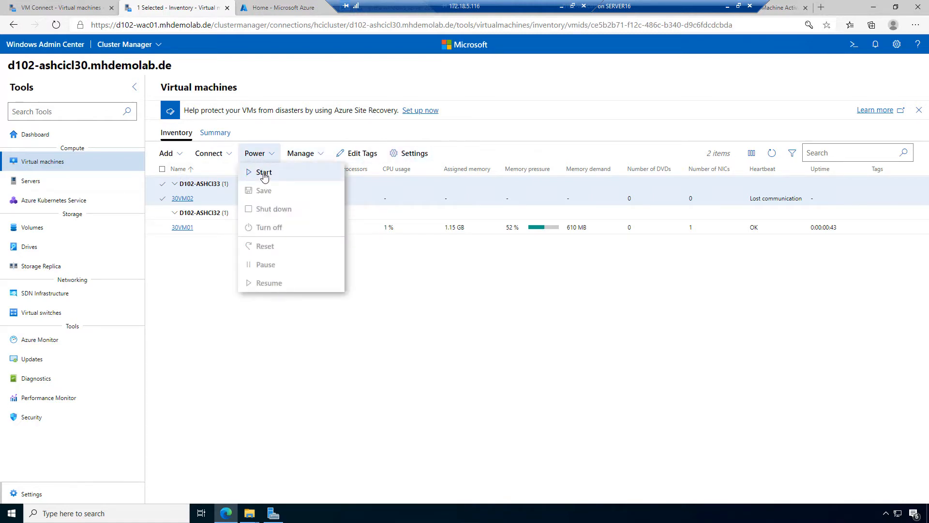
{"action": "left_click", "coordinate": [264, 173]}
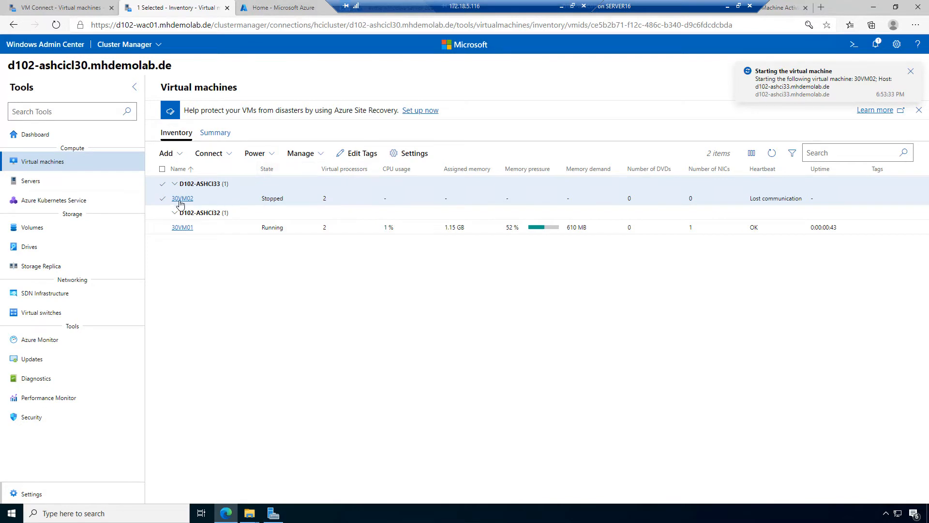
{"action": "left_click", "coordinate": [230, 154]}
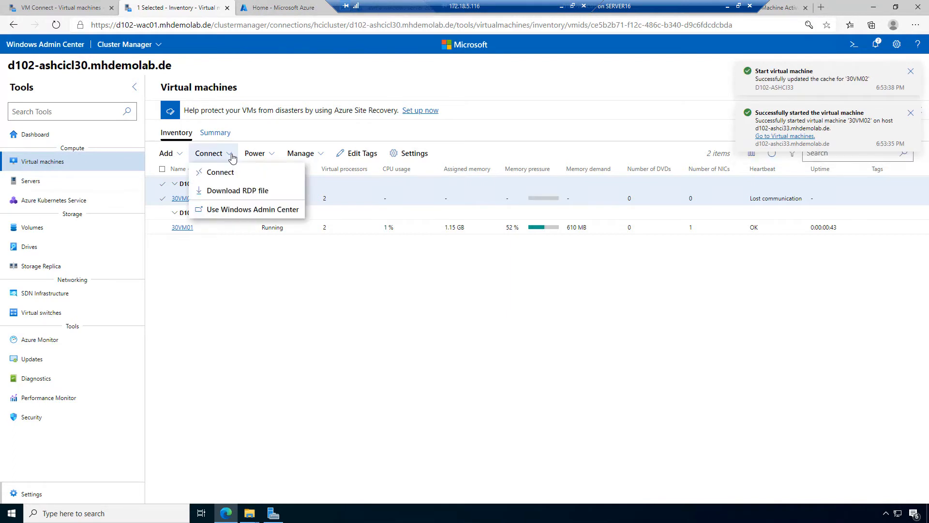
{"action": "left_click", "coordinate": [233, 211]}
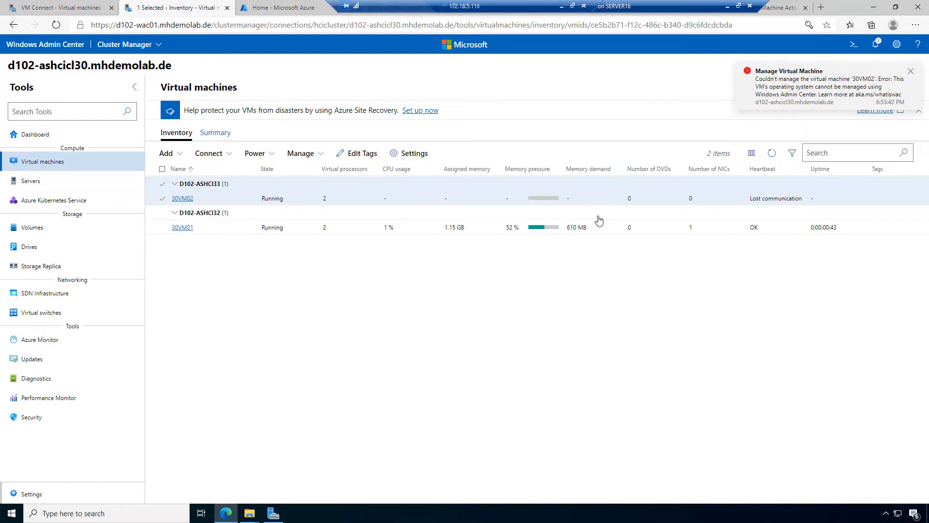
{"action": "left_click", "coordinate": [913, 72]}
Step: Refresh the inventory to show 30VM02 running with 2 GB assigned memory
{"action": "left_click", "coordinate": [225, 155]}
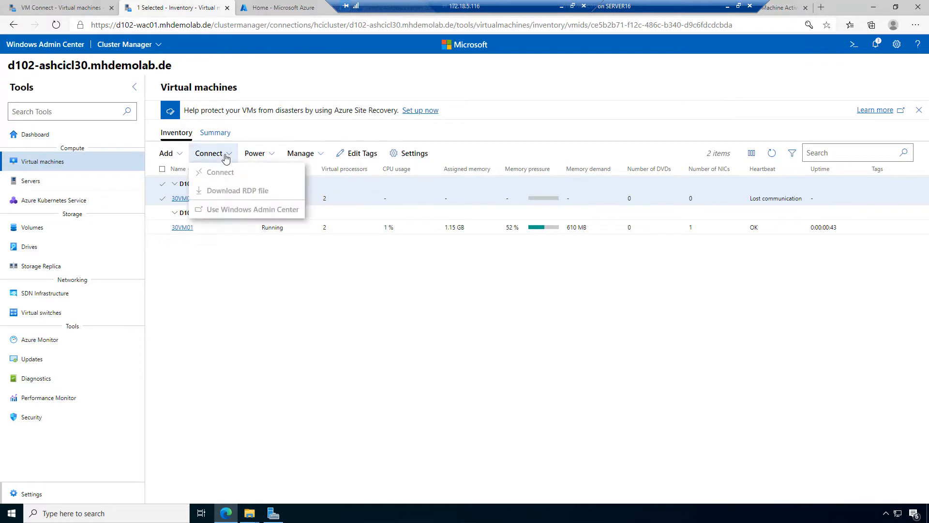
{"action": "left_click", "coordinate": [214, 314]}
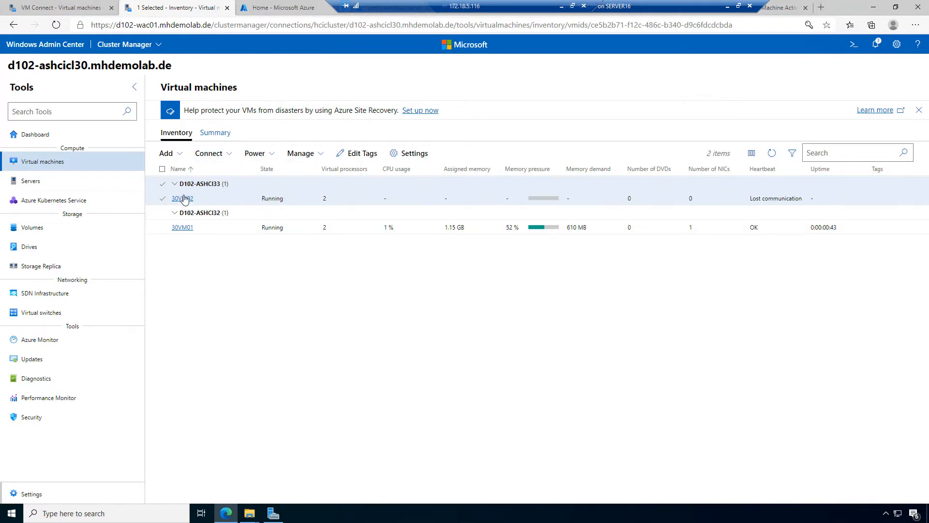
{"action": "left_click", "coordinate": [772, 153]}
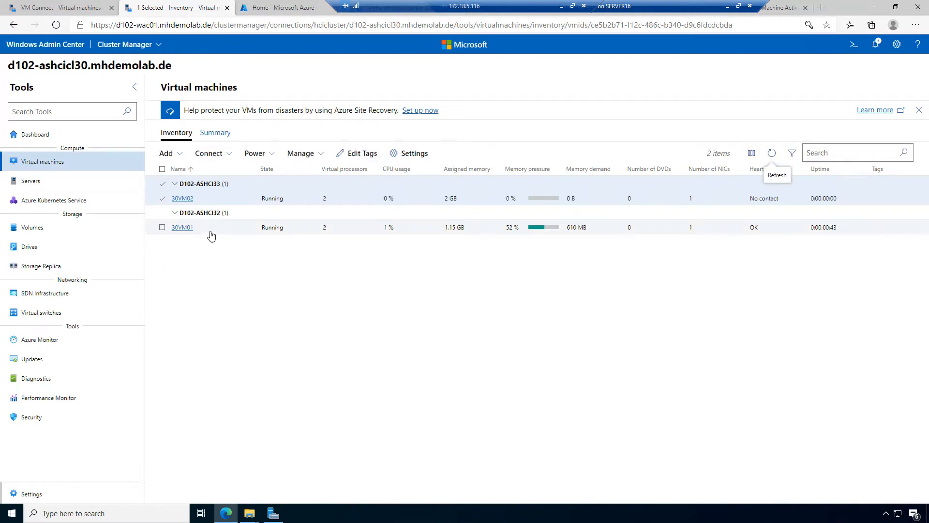
{"action": "left_click", "coordinate": [224, 153]}
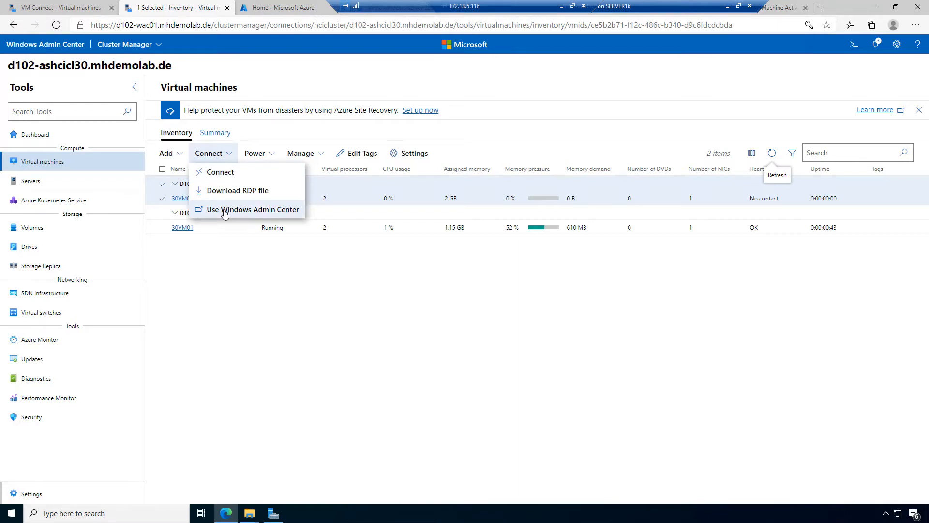
Step: Open a VM Connect console to 30VM02, restart it and boot from the installation DVD
{"action": "left_click", "coordinate": [230, 173]}
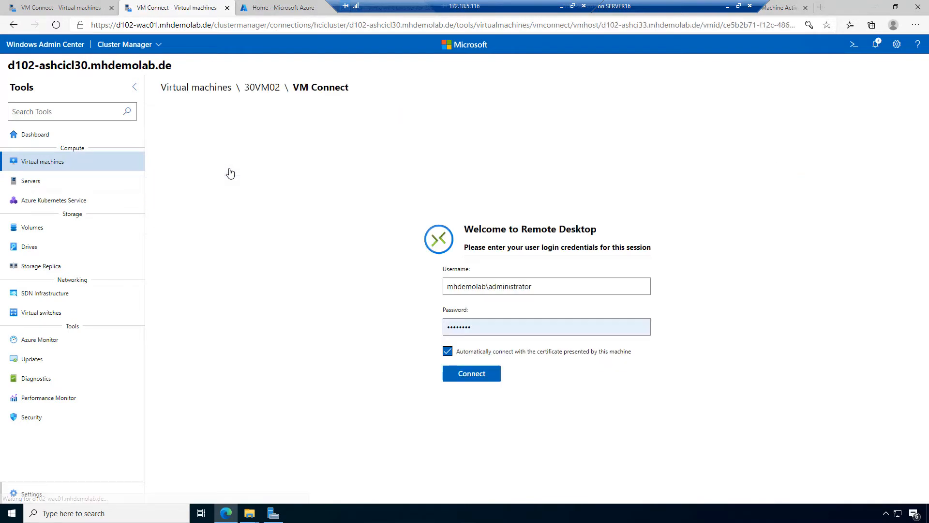
{"action": "left_click", "coordinate": [485, 375]}
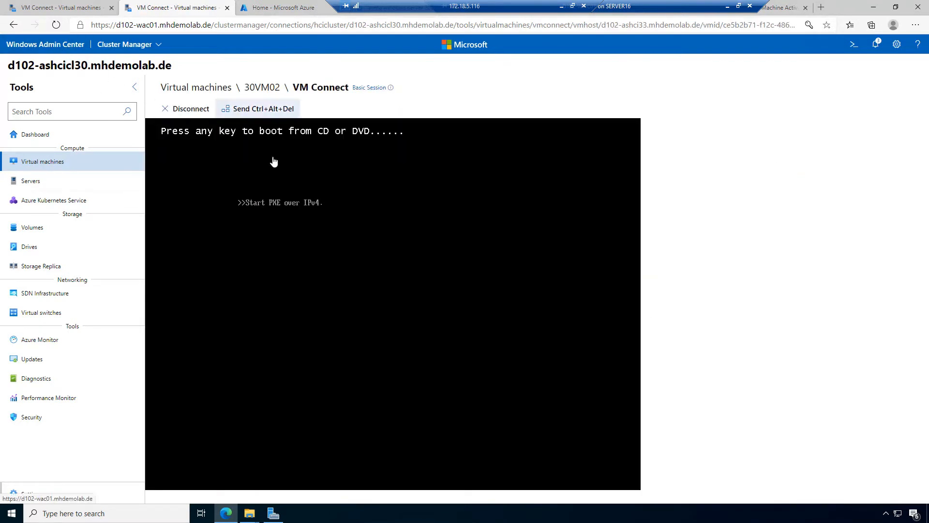
{"action": "left_click", "coordinate": [253, 110]}
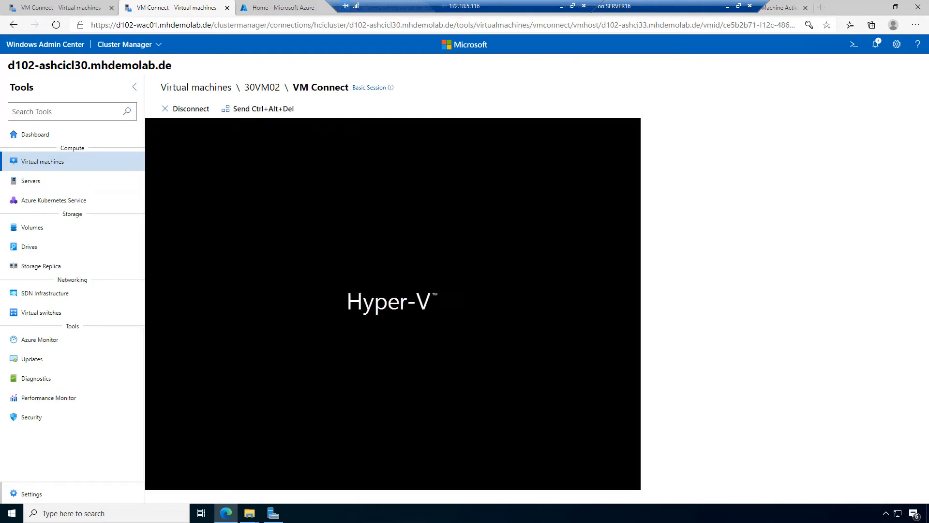
{"action": "key", "text": "Return"}
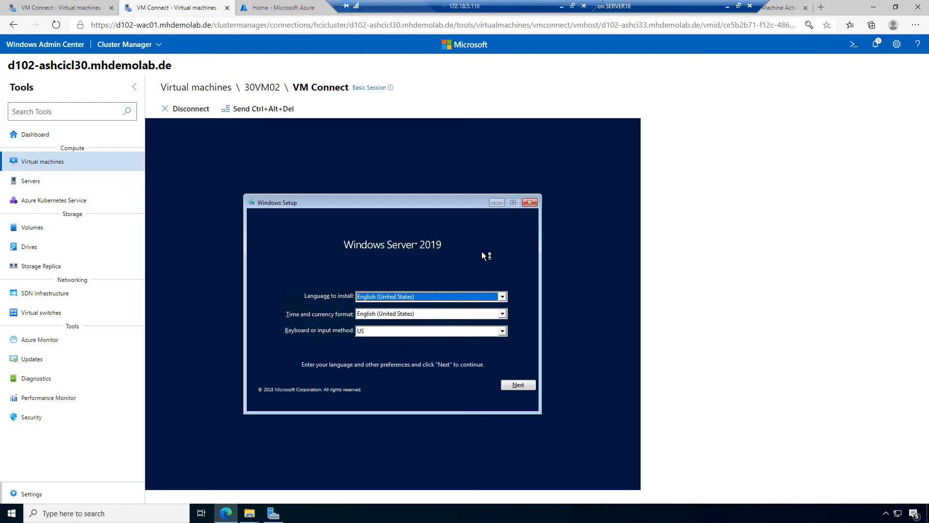
Step: Set the time and currency format to German and start the Windows Server installation
{"action": "key", "text": "Tab"}
{"action": "type", "text": "ger"}
{"action": "key", "text": "Down"}
{"action": "key", "text": "Down"}
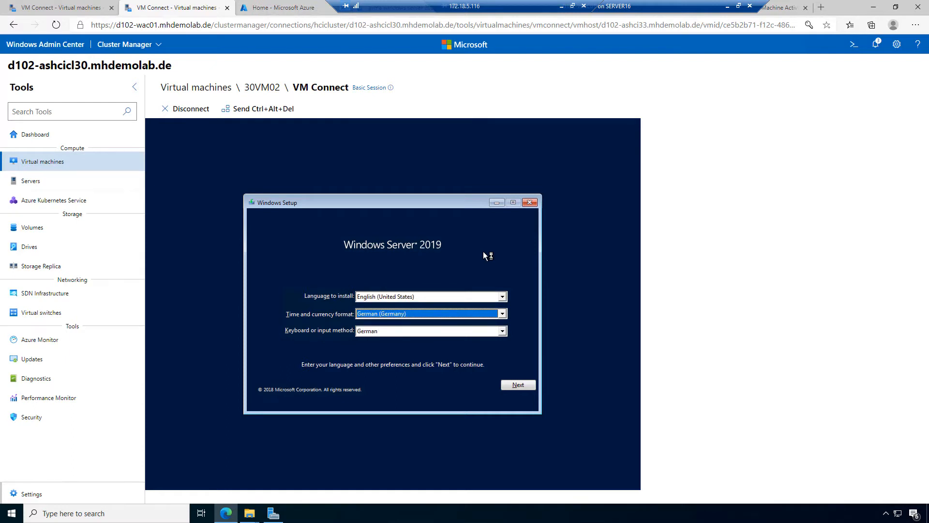
{"action": "left_click", "coordinate": [524, 381]}
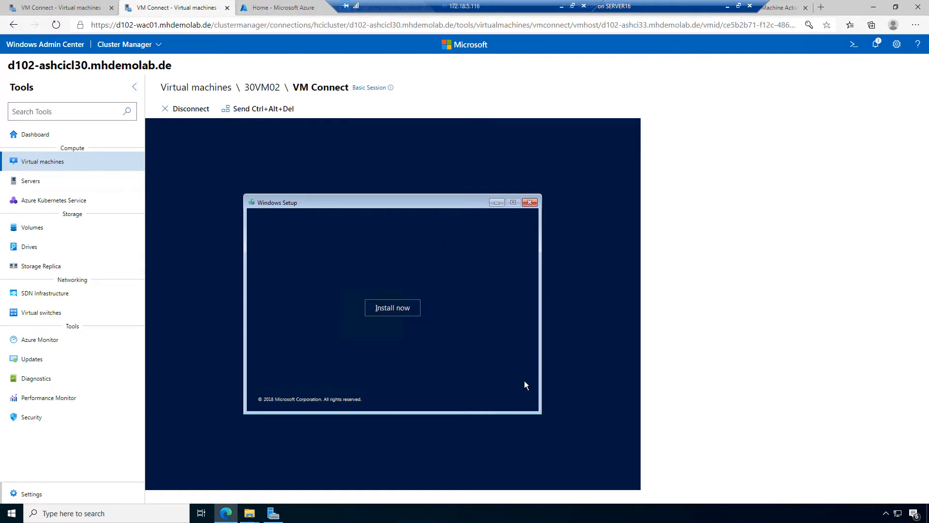
{"action": "left_click", "coordinate": [393, 308]}
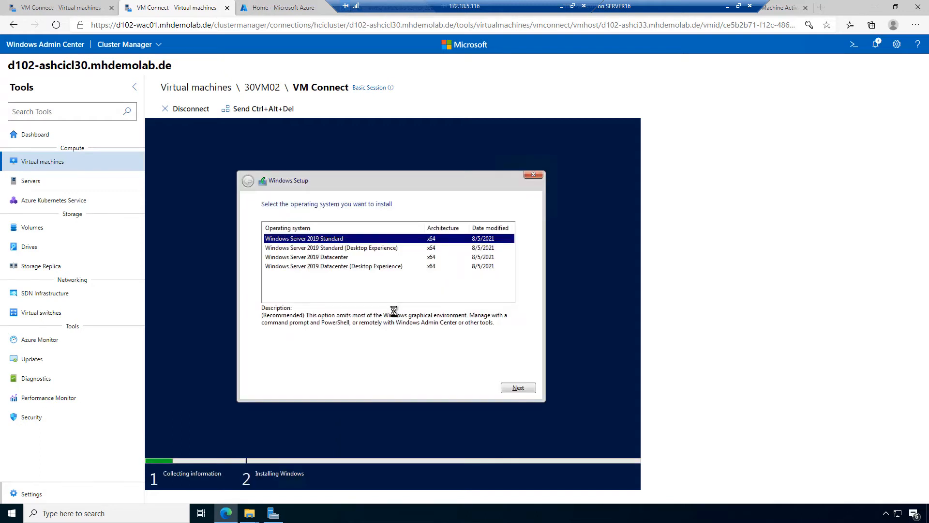
Step: Choose Standard (Desktop Experience), accept the license, and do a Custom install onto Drive 0
{"action": "left_click", "coordinate": [380, 249]}
{"action": "left_click", "coordinate": [516, 387]}
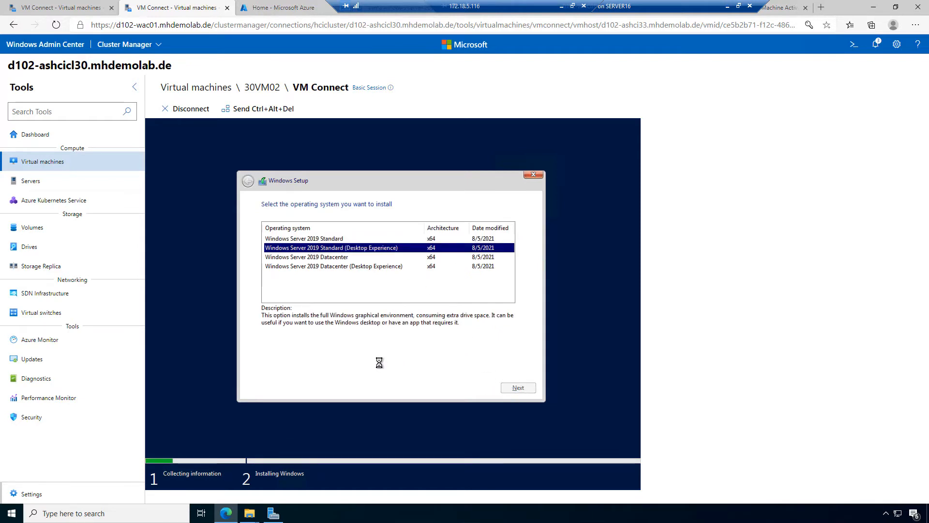
{"action": "left_click", "coordinate": [319, 366]}
{"action": "left_click", "coordinate": [518, 387]}
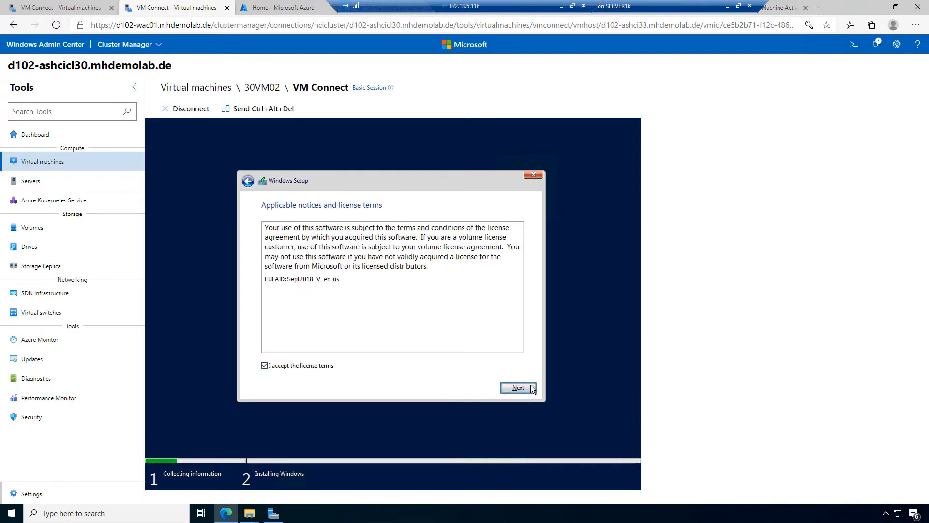
{"action": "left_click", "coordinate": [357, 296]}
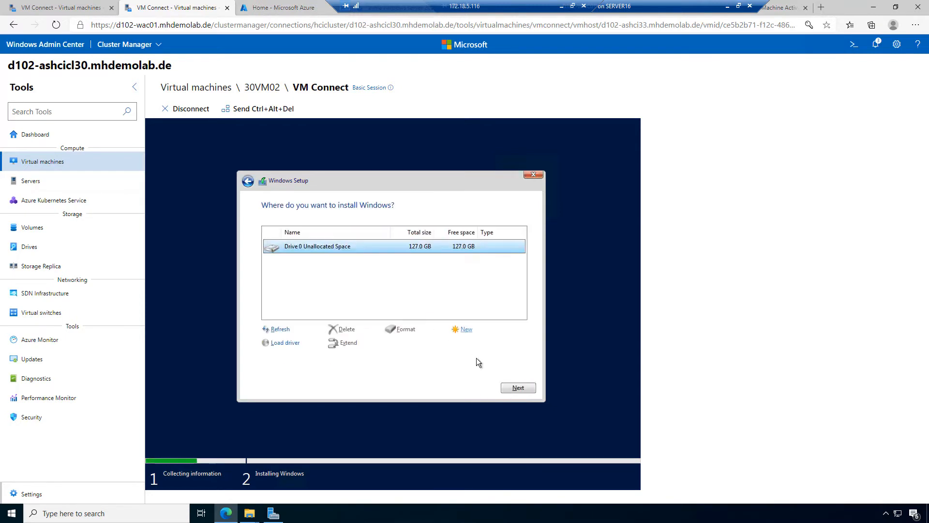
{"action": "left_click", "coordinate": [525, 389]}
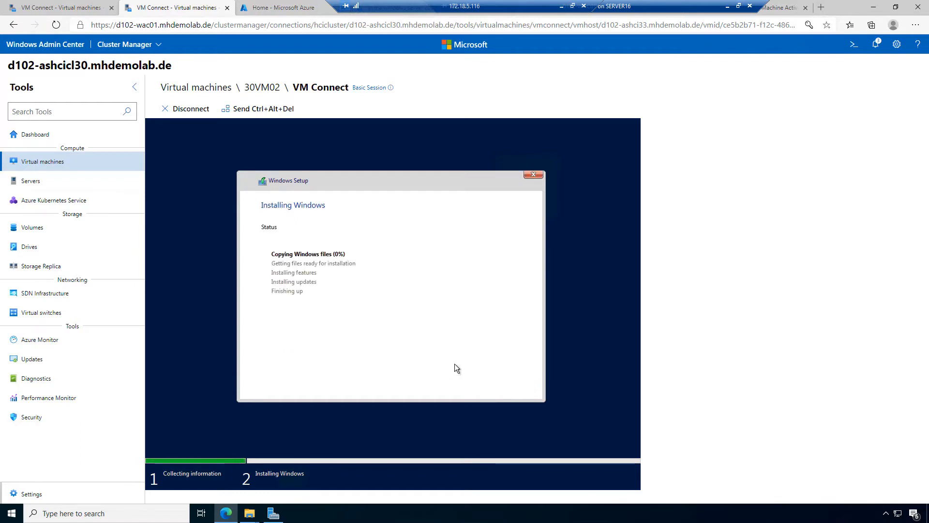
Step: Sign in to 30VM01 as Other user with the domain administrator credentials, briefly checking 30VM02's install
{"action": "left_click", "coordinate": [67, 9]}
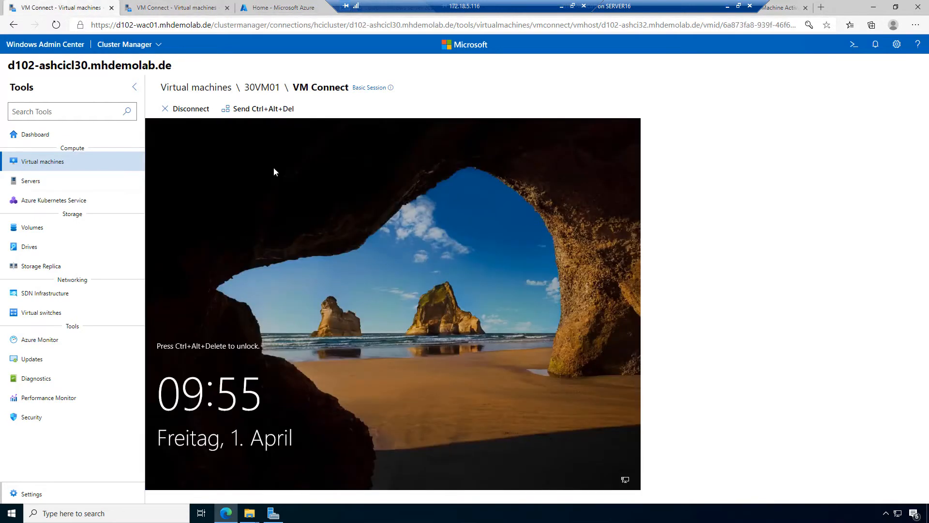
{"action": "left_click", "coordinate": [261, 109]}
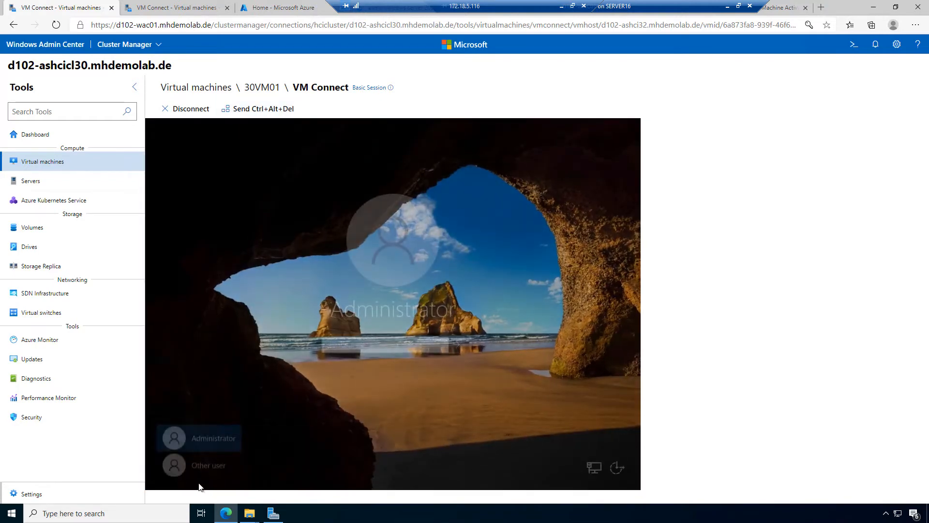
{"action": "left_click", "coordinate": [205, 465]}
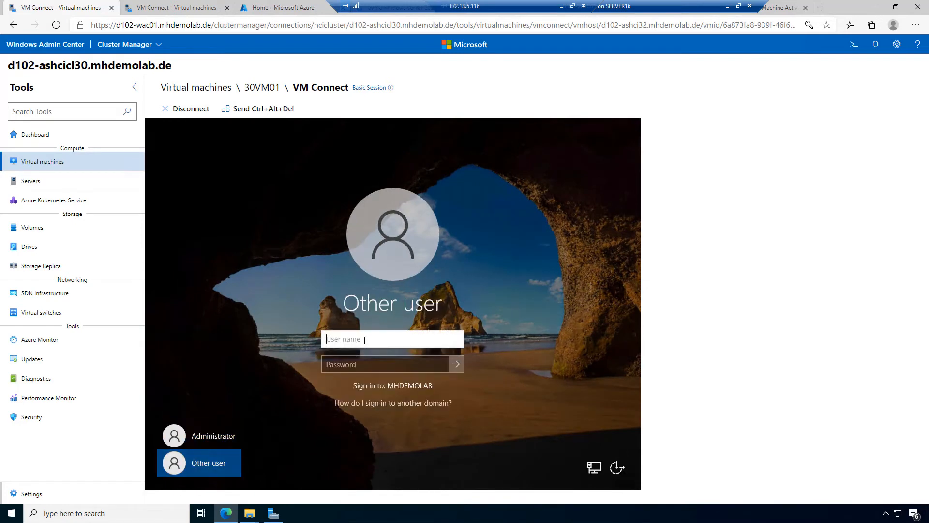
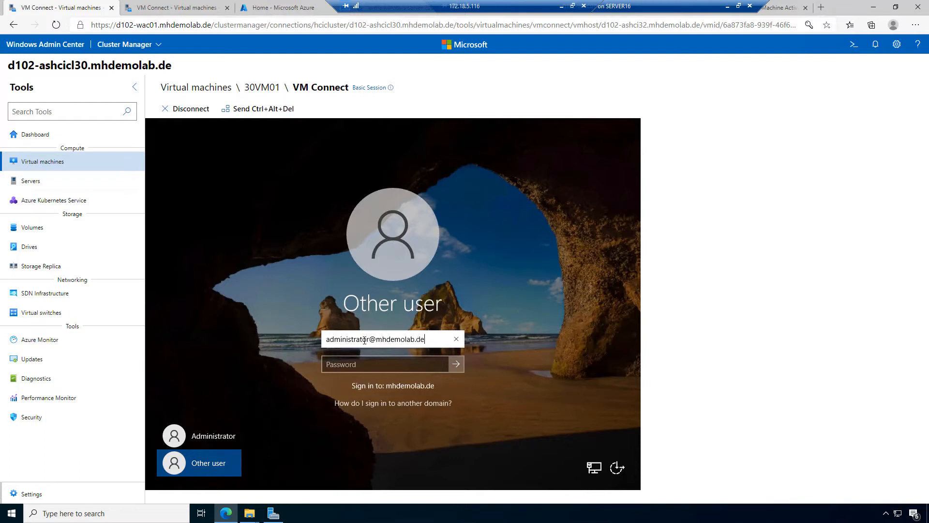
{"action": "key", "text": "Tab"}
{"action": "type", "text": "••••••••"}
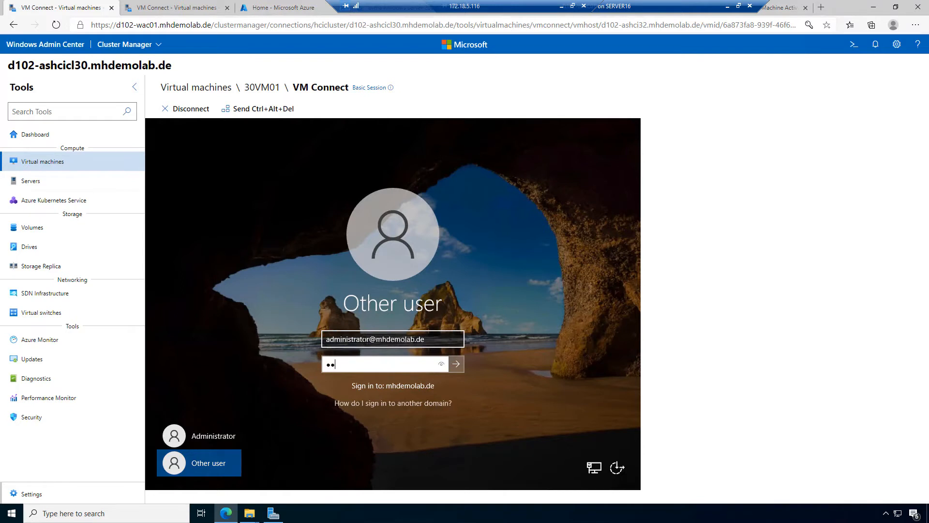
{"action": "key", "text": "Return"}
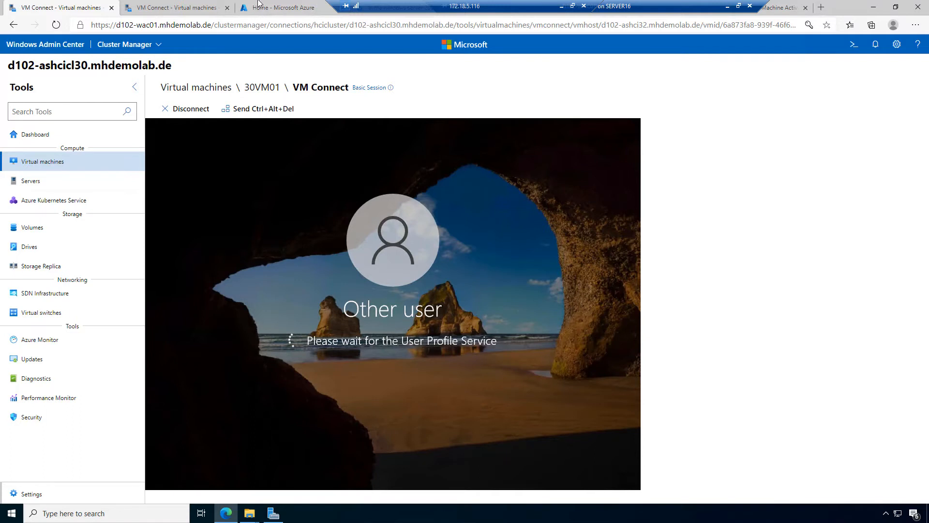
{"action": "left_click", "coordinate": [175, 7]}
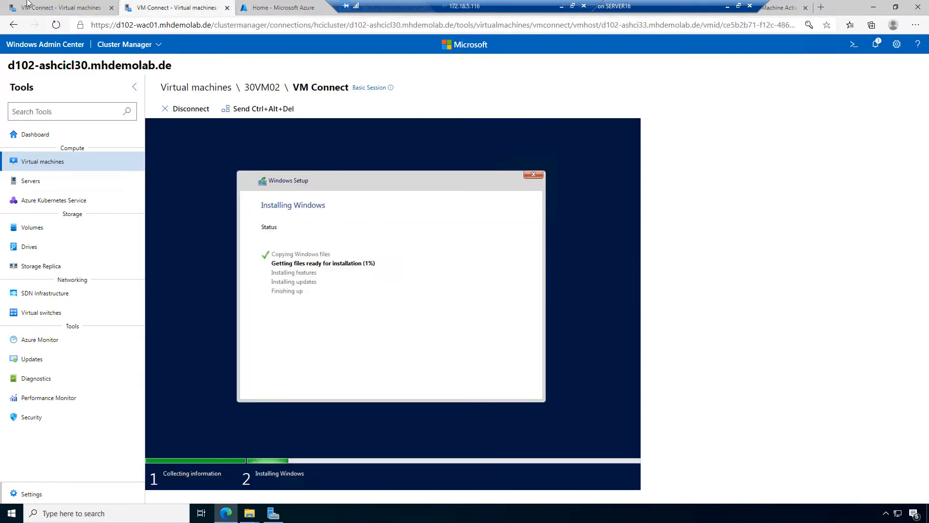
{"action": "left_click", "coordinate": [61, 7]}
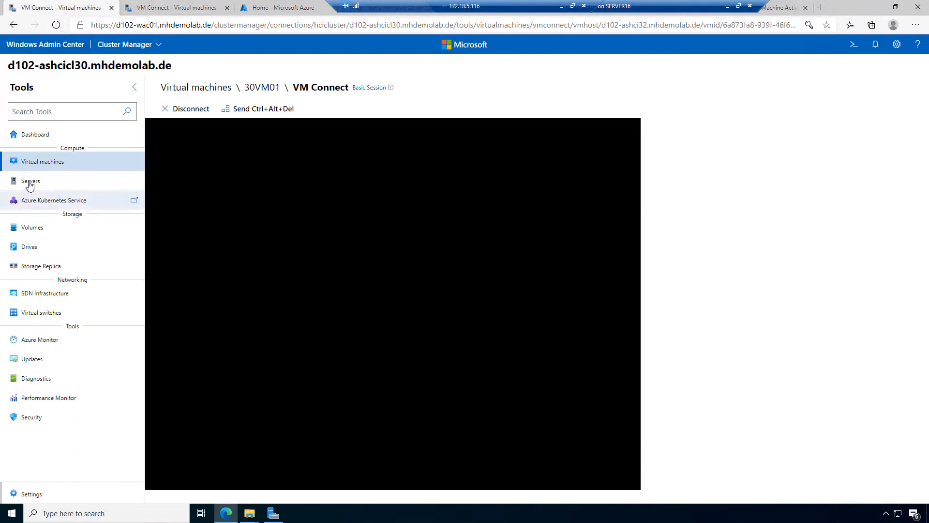
Step: Open Windows Admin Center in a new tab and connect to d102-ashcicl30 with saved administrator credentials for all connections
{"action": "right_click", "coordinate": [52, 48]}
{"action": "left_click", "coordinate": [73, 56]}
{"action": "left_click", "coordinate": [255, 8]}
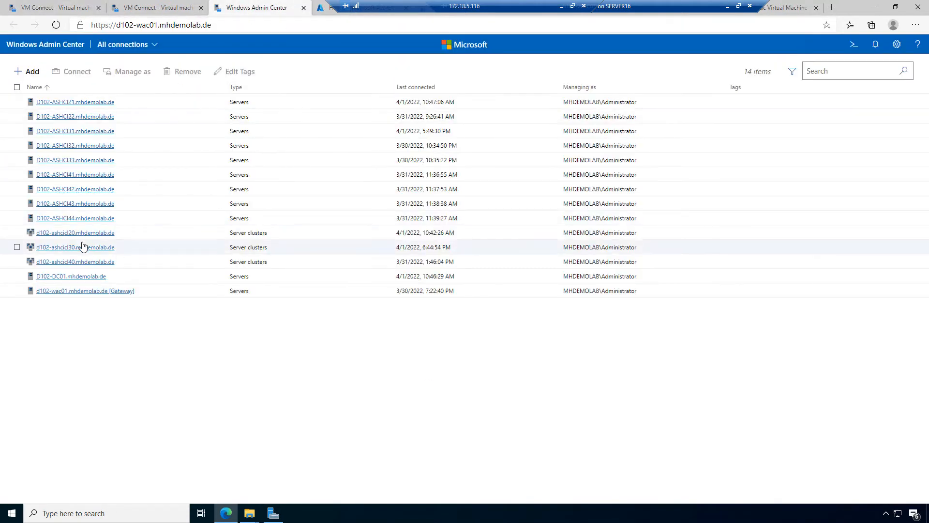
{"action": "left_click", "coordinate": [78, 250]}
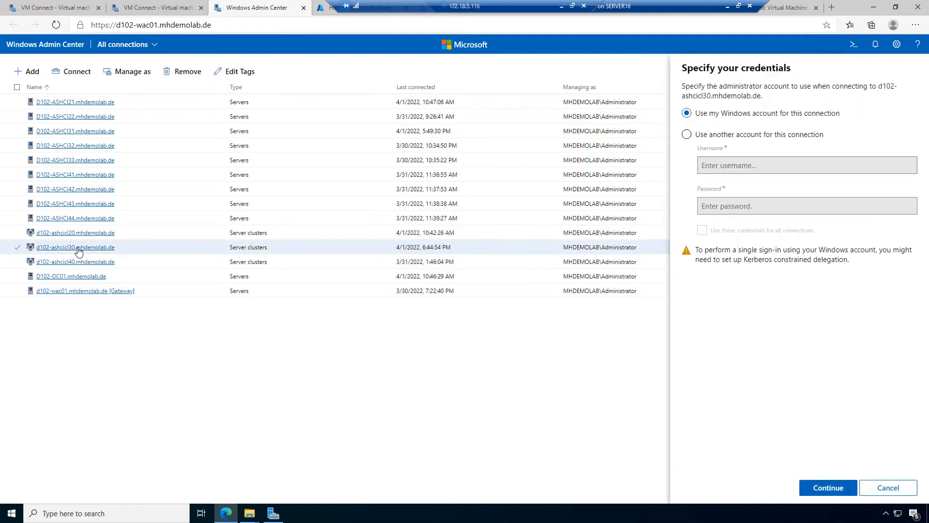
{"action": "left_click", "coordinate": [697, 135]}
{"action": "left_click", "coordinate": [759, 165]}
{"action": "left_click", "coordinate": [735, 184]}
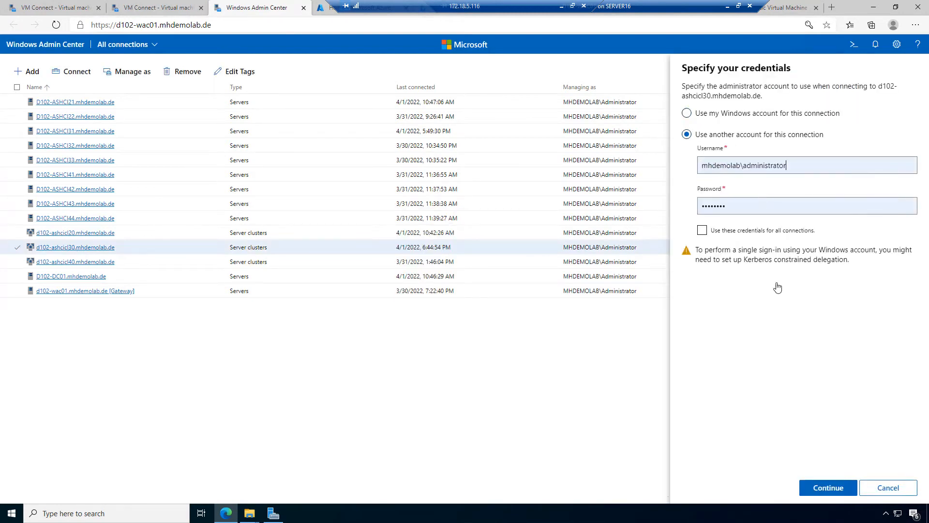
{"action": "left_click", "coordinate": [767, 232]}
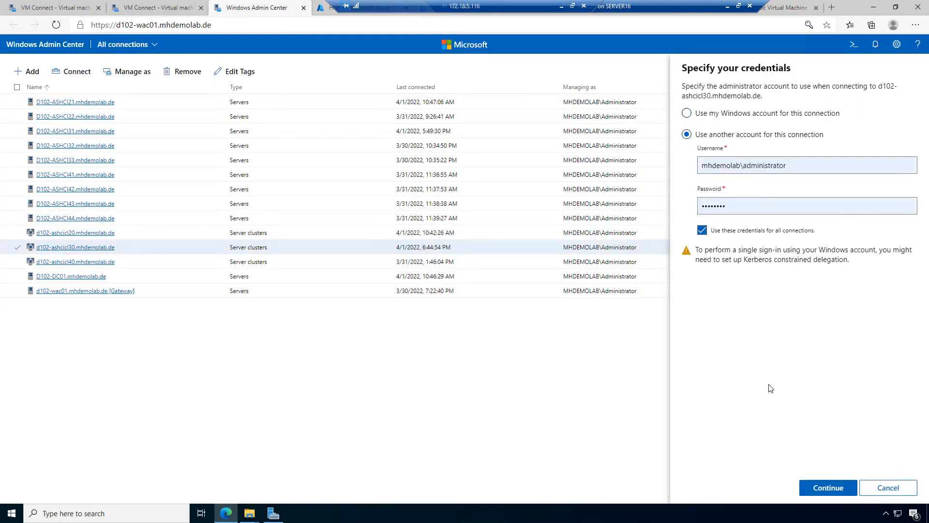
{"action": "left_click", "coordinate": [832, 489]}
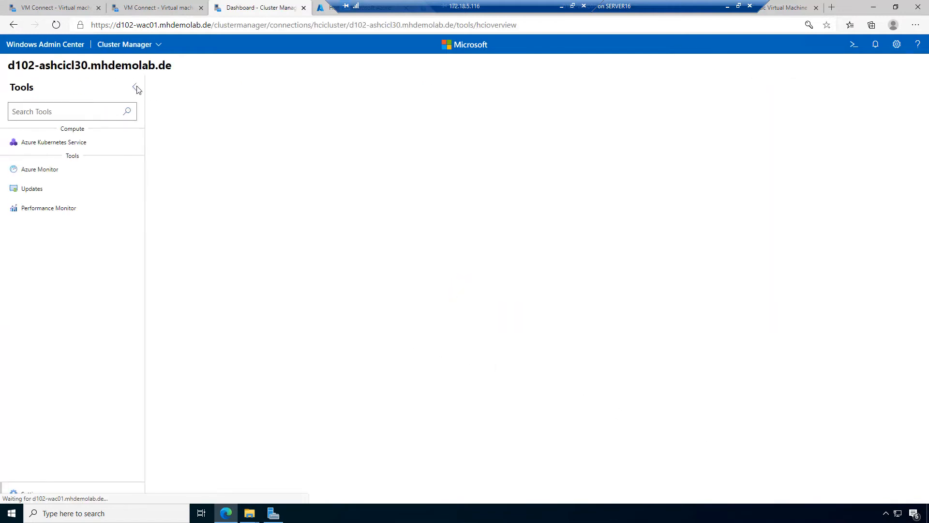
Step: Go to the cluster's Virtual machines list, select 30VM01 and bring up its Manage menu
{"action": "left_click", "coordinate": [57, 8]}
{"action": "left_click", "coordinate": [150, 7]}
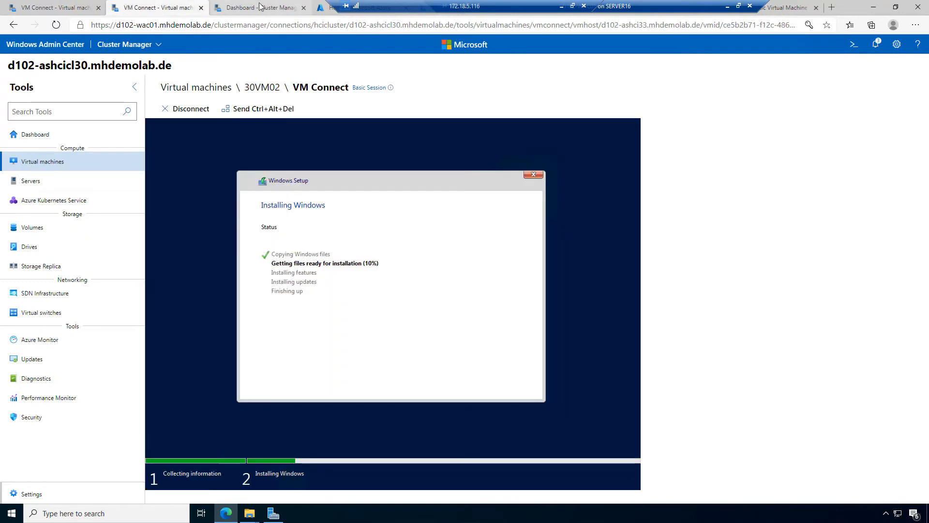
{"action": "left_click", "coordinate": [260, 7]}
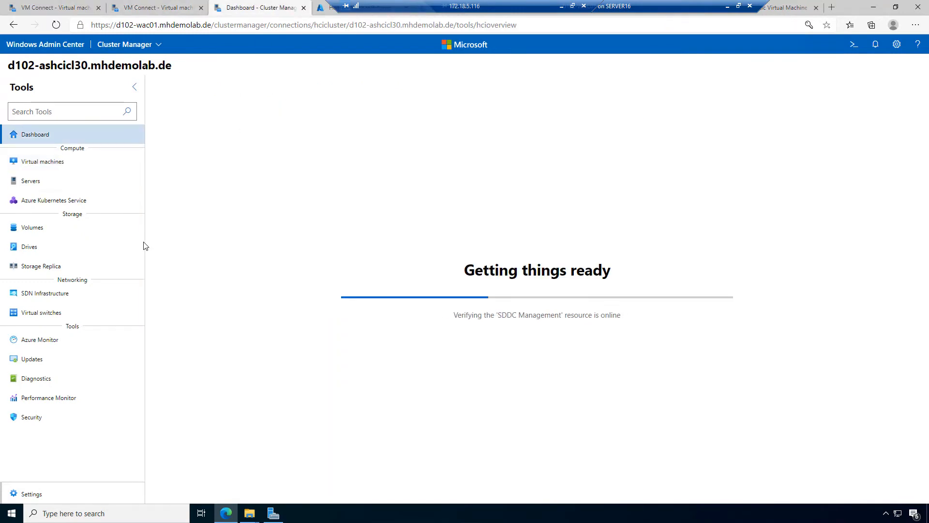
{"action": "left_click", "coordinate": [51, 164]}
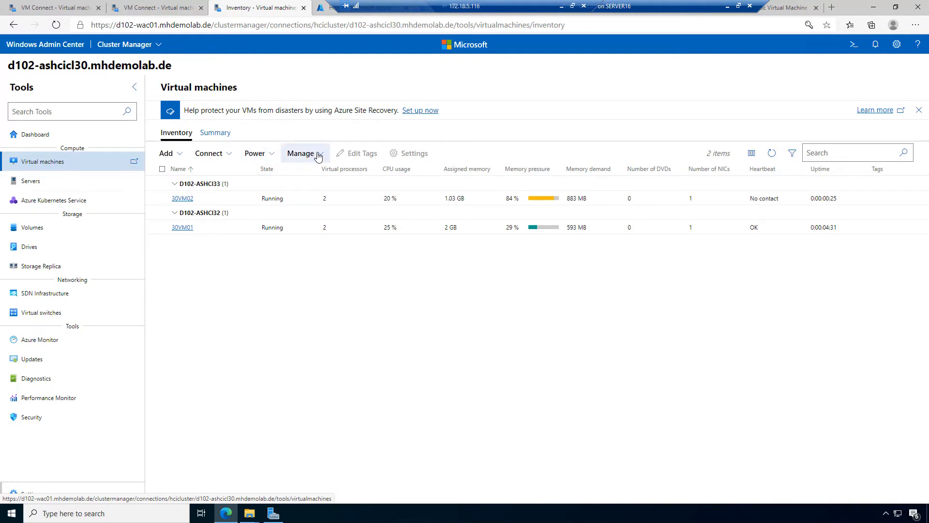
{"action": "left_click", "coordinate": [163, 227]}
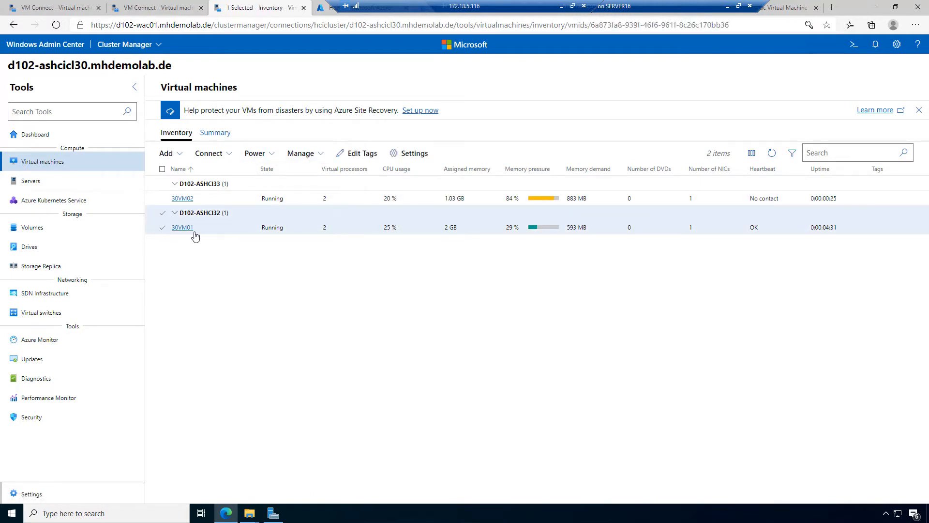
{"action": "left_click", "coordinate": [321, 154]}
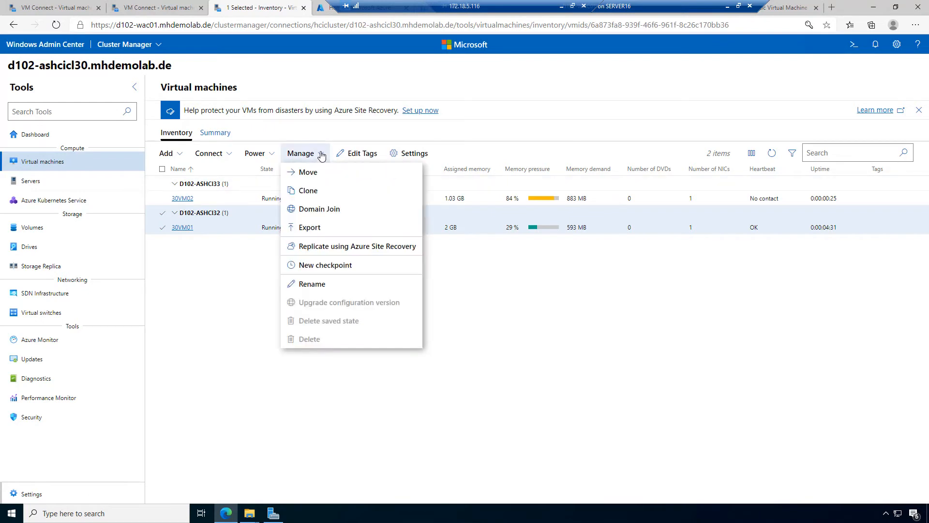
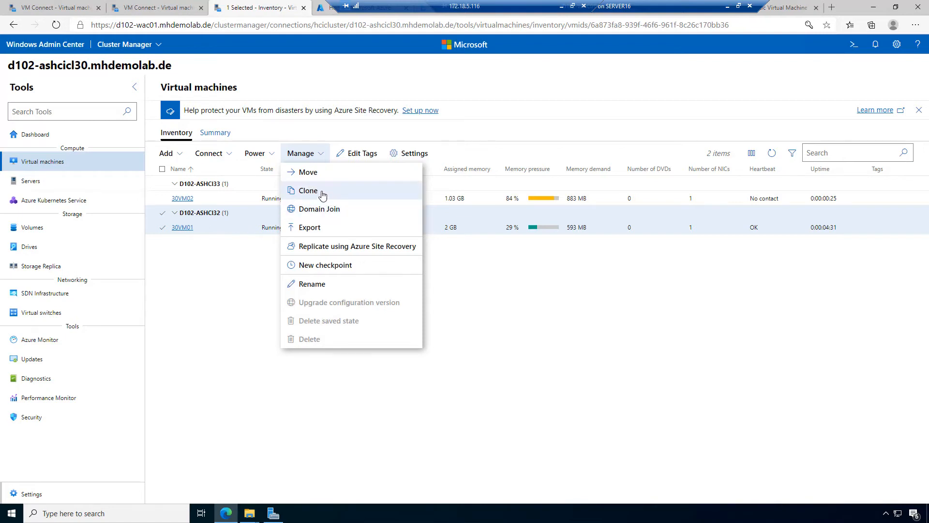
Step: Set up a clone of 30VM01 named 30VM03, stored under C:\ClusterStorage\Volume01\VMs
{"action": "left_click", "coordinate": [322, 194]}
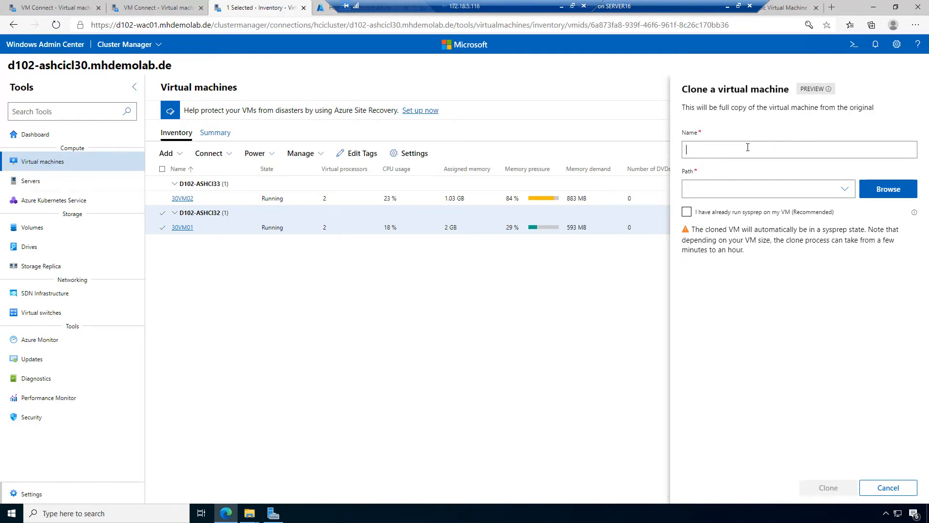
{"action": "type", "text": "30VM03"}
{"action": "left_click", "coordinate": [843, 190]}
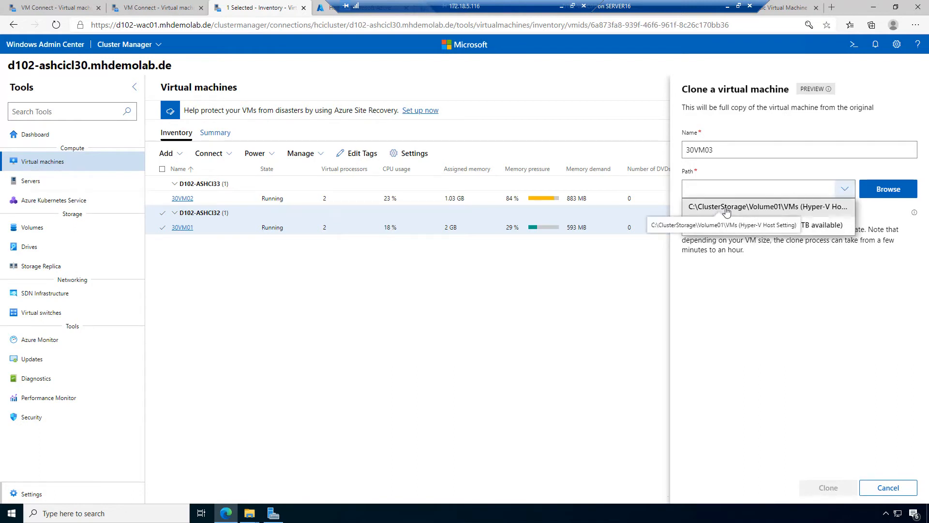
{"action": "left_click", "coordinate": [773, 207]}
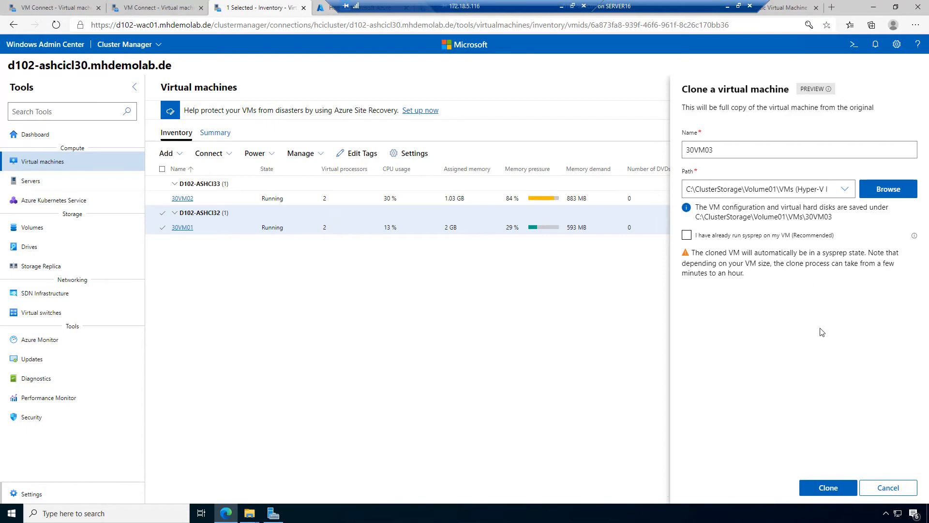
Step: Create the 30VM03 clone, accepting the reboot warning and submitting the admin credentials
{"action": "left_click", "coordinate": [837, 489]}
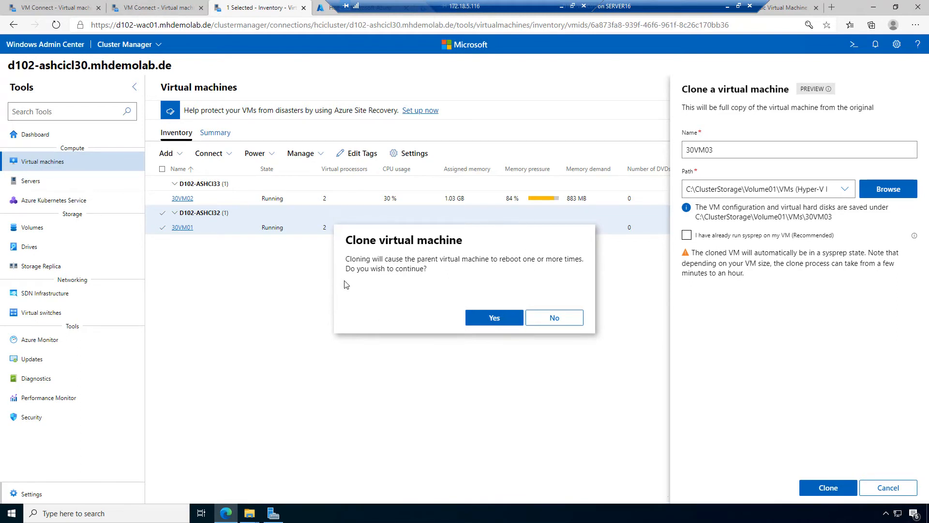
{"action": "left_click", "coordinate": [495, 318]}
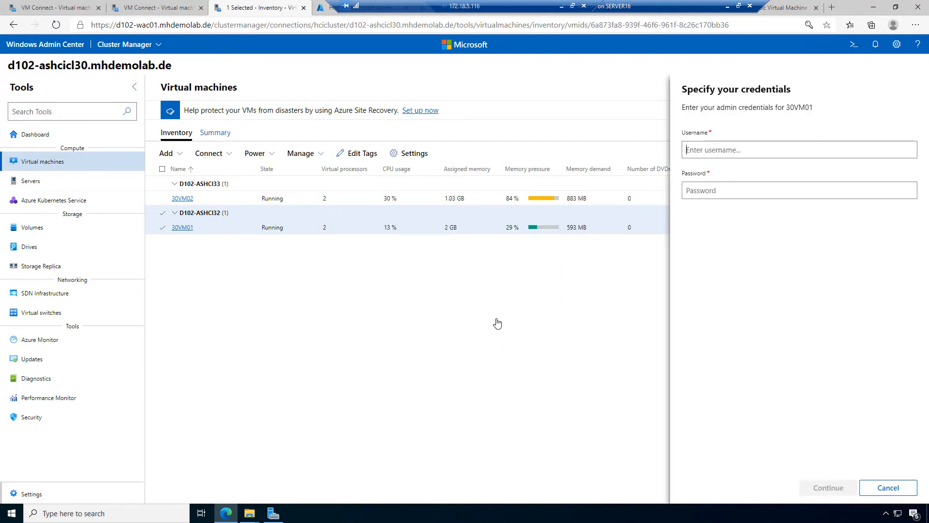
{"action": "left_click", "coordinate": [800, 153]}
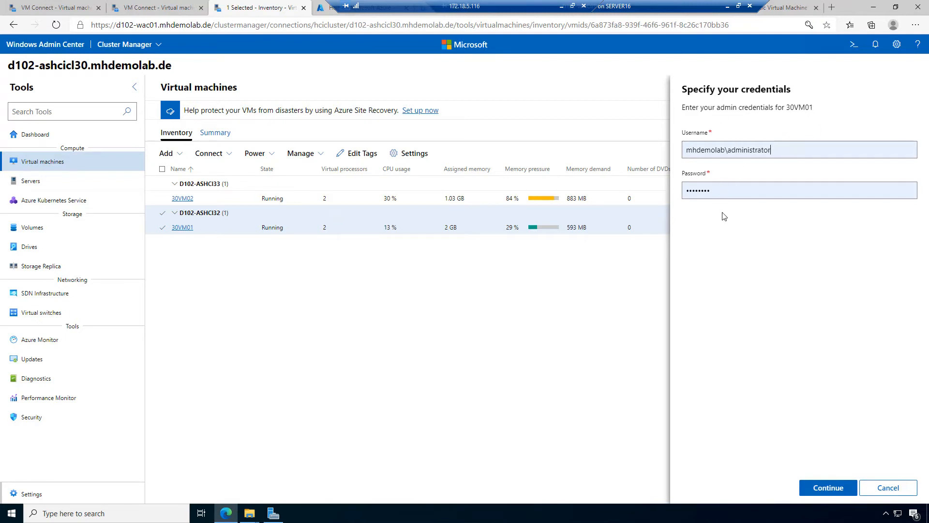
{"action": "left_click", "coordinate": [829, 488]}
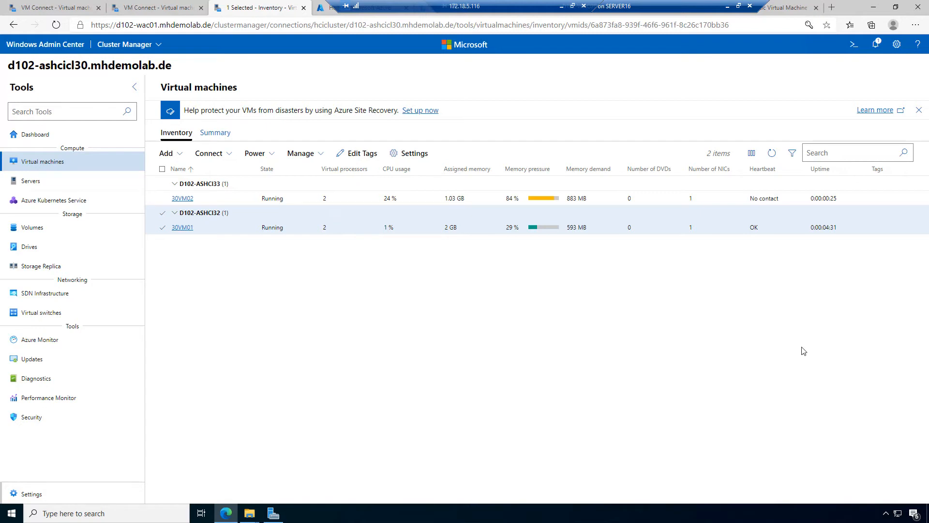
Step: Check the clone job in Notifications, then glance at the 30VM01 console
{"action": "left_click", "coordinate": [877, 45]}
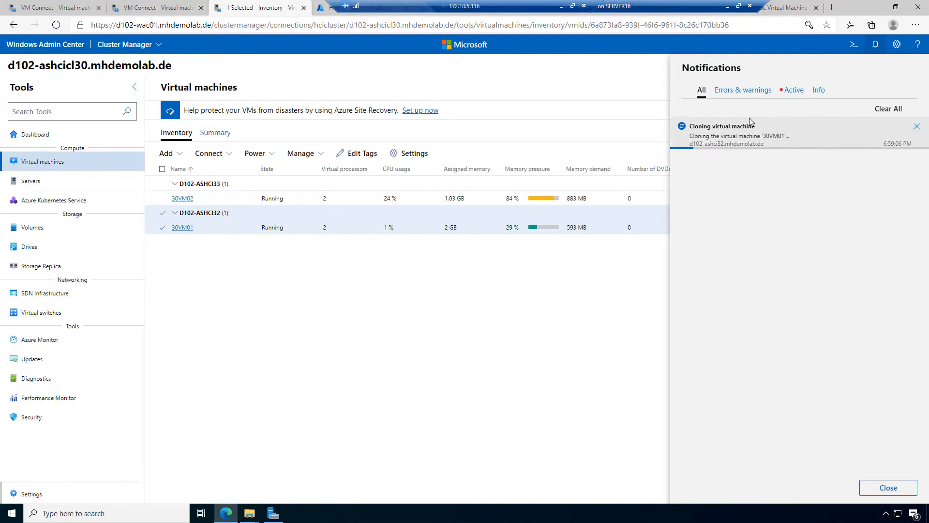
{"action": "left_click", "coordinate": [490, 432]}
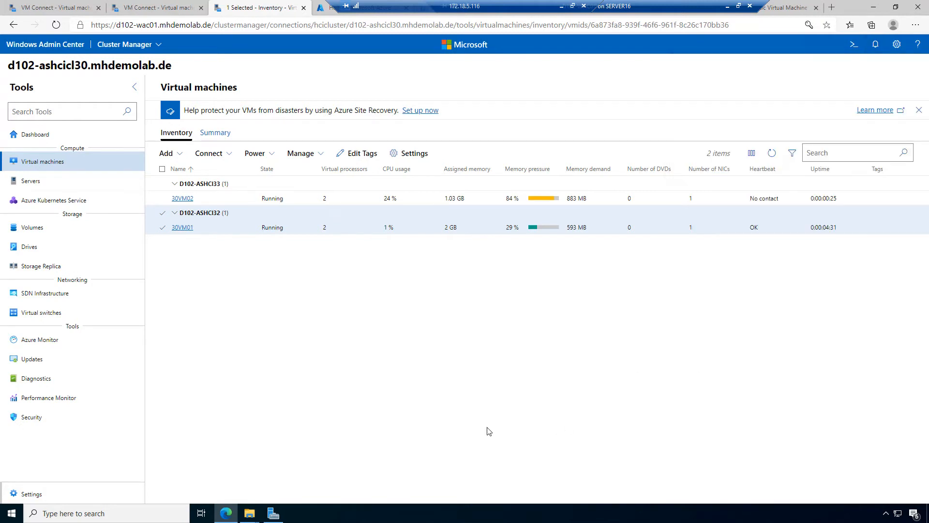
{"action": "left_click", "coordinate": [94, 5]}
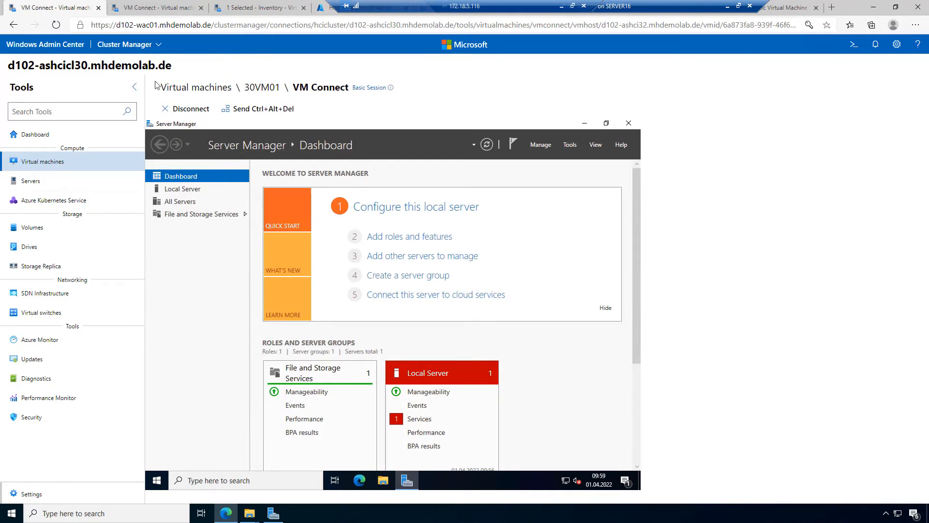
{"action": "left_click", "coordinate": [269, 6]}
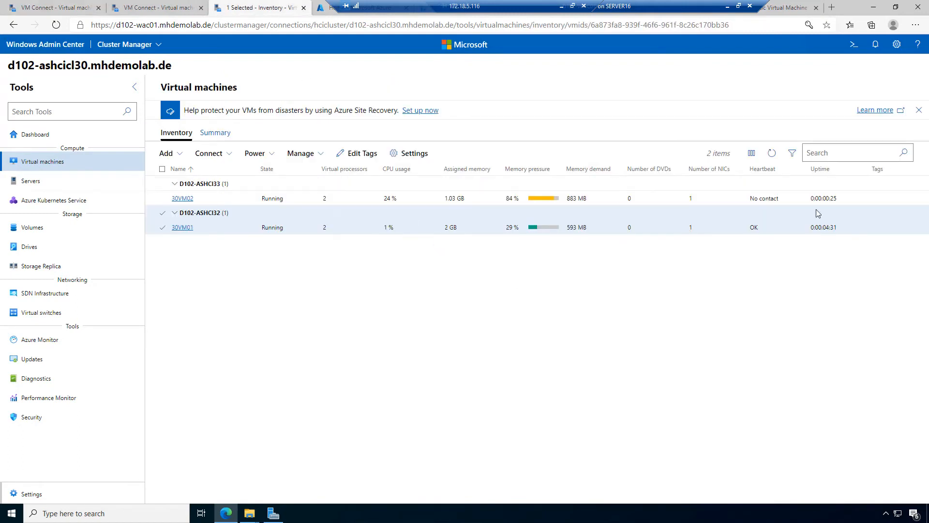
Step: Recheck the clone notification and Windows Setup progress on the 30VM01 and 30VM02 consoles
{"action": "left_click", "coordinate": [874, 45]}
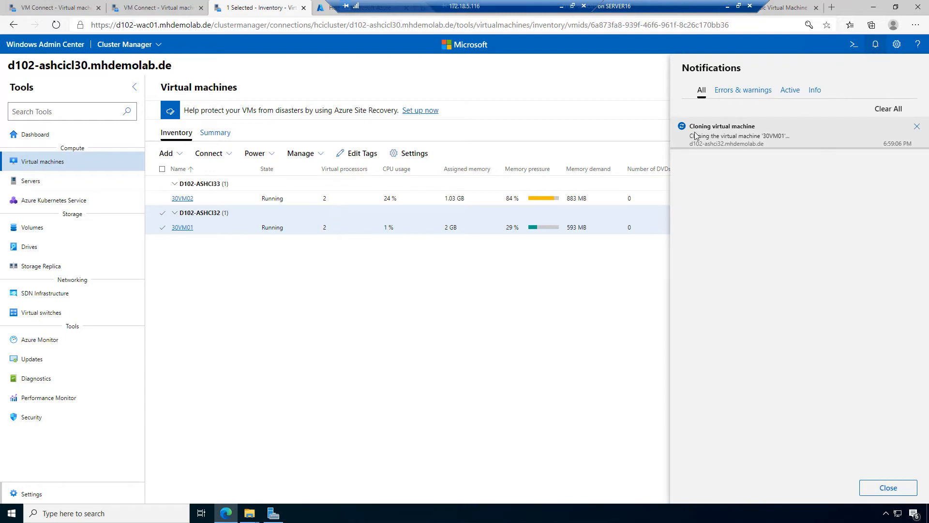
{"action": "left_click", "coordinate": [101, 5]}
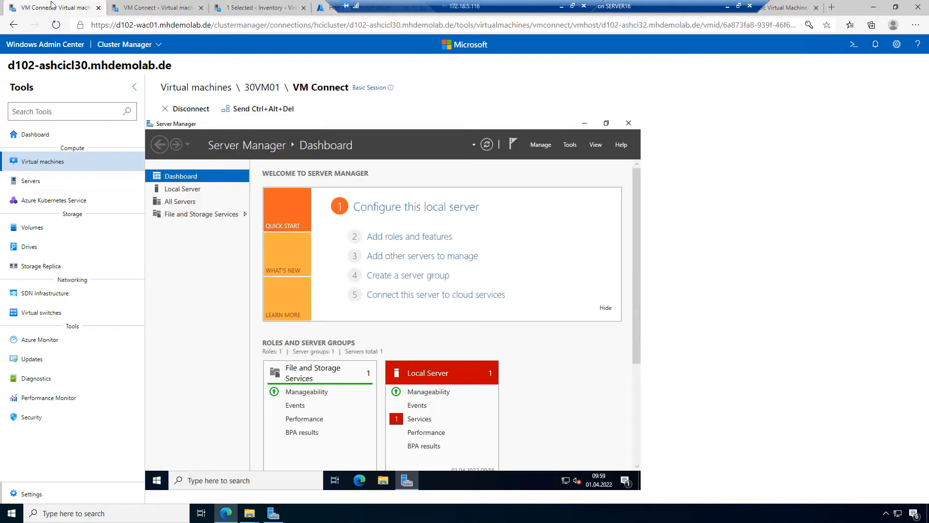
{"action": "left_click", "coordinate": [149, 5]}
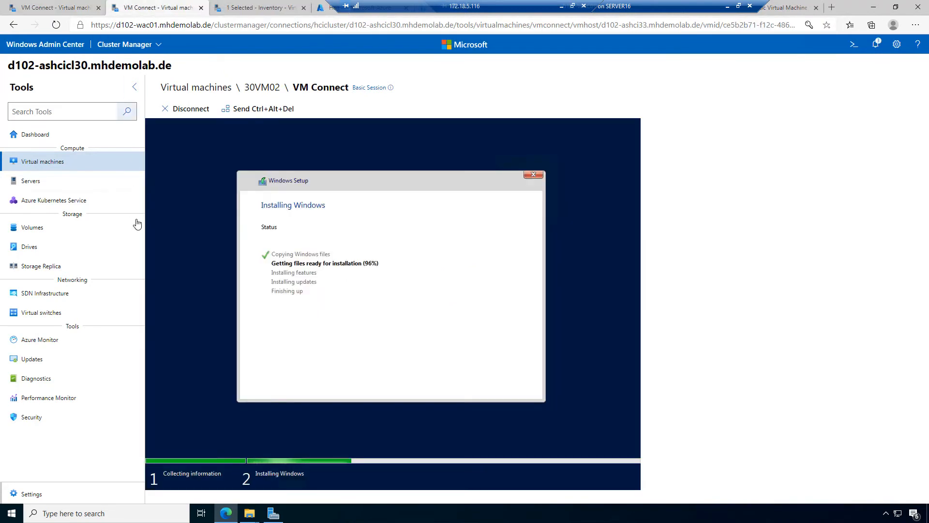
{"action": "left_click", "coordinate": [253, 8]}
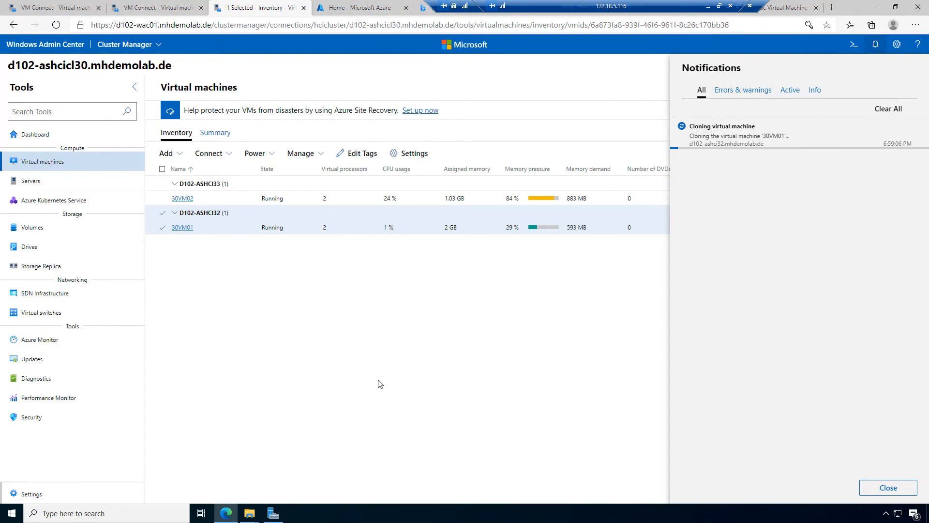
{"action": "left_click", "coordinate": [158, 8]}
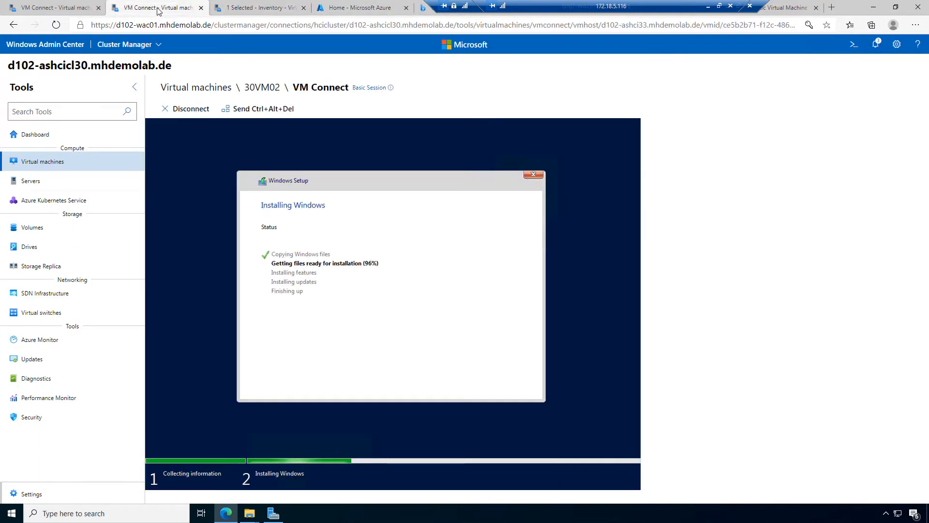
{"action": "left_click", "coordinate": [36, 3]}
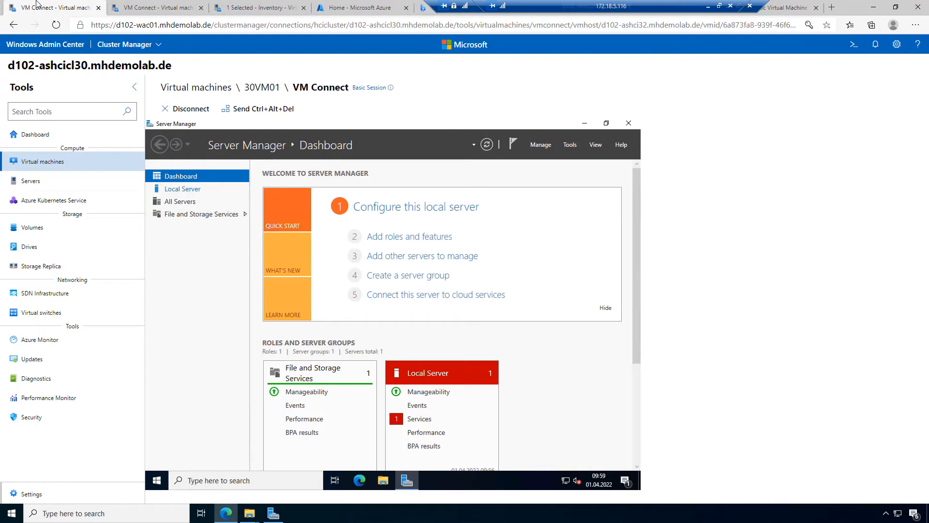
{"action": "left_click", "coordinate": [150, 5]}
{"action": "left_click", "coordinate": [271, 6]}
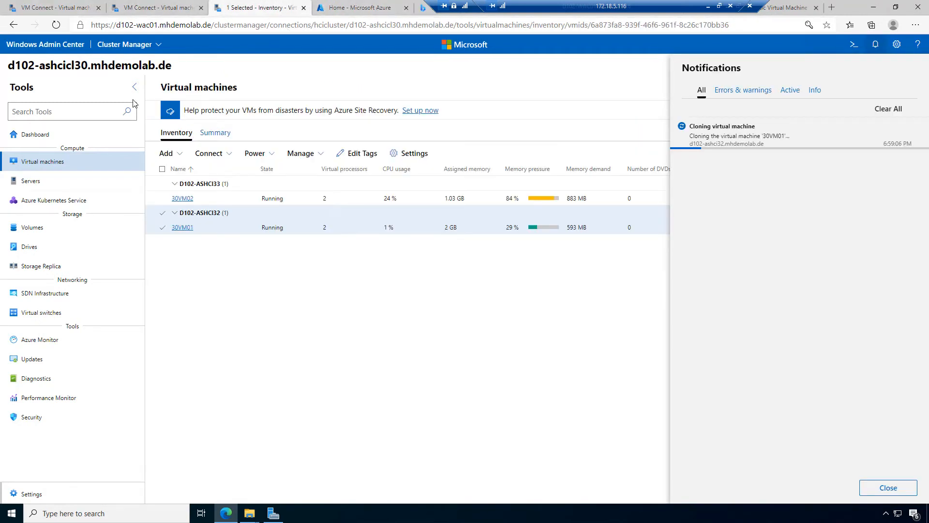
Step: Open Windows Admin Center in a new tab and connect to d102-ashcicl30 with another admin account for all connections
{"action": "right_click", "coordinate": [49, 43]}
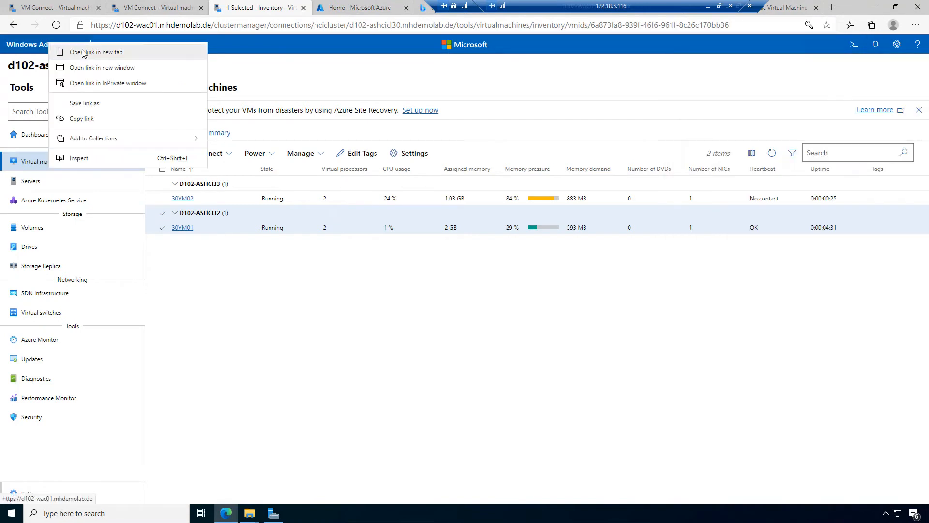
{"action": "left_click", "coordinate": [81, 52]}
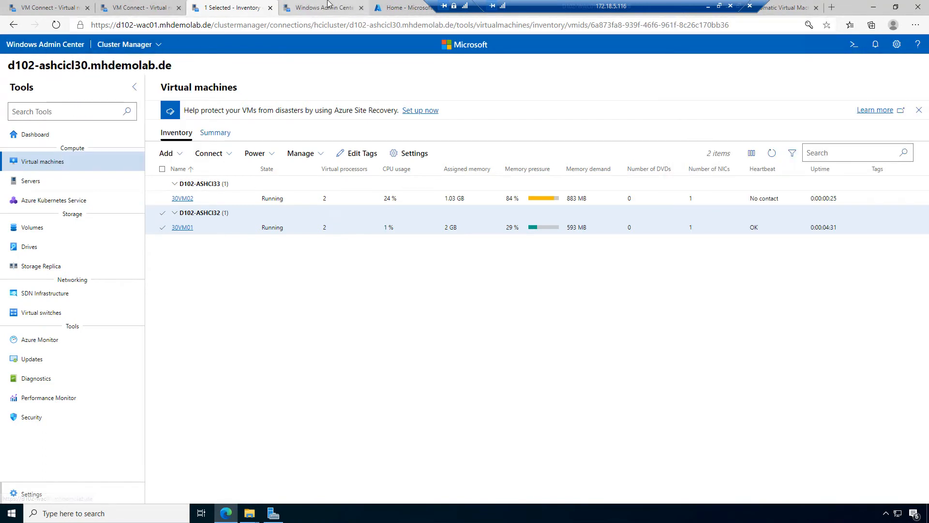
{"action": "left_click", "coordinate": [329, 5]}
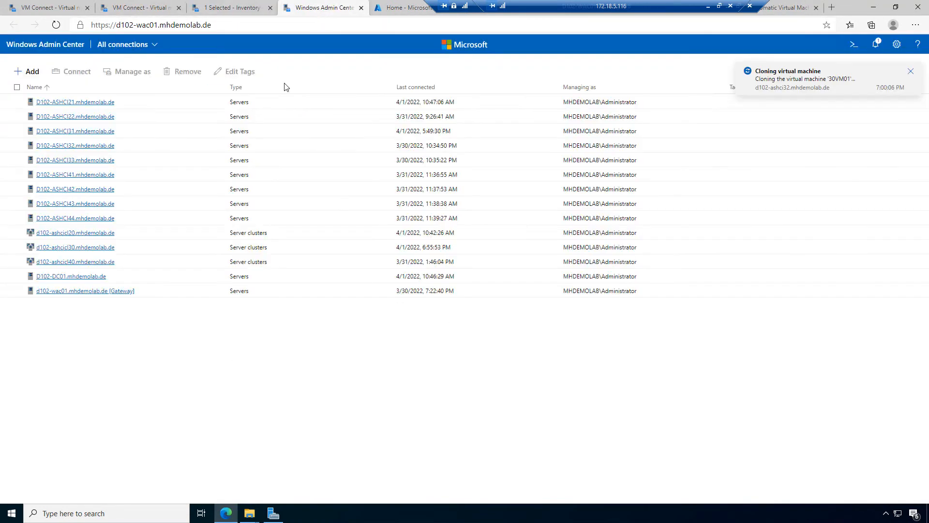
{"action": "left_click", "coordinate": [83, 248]}
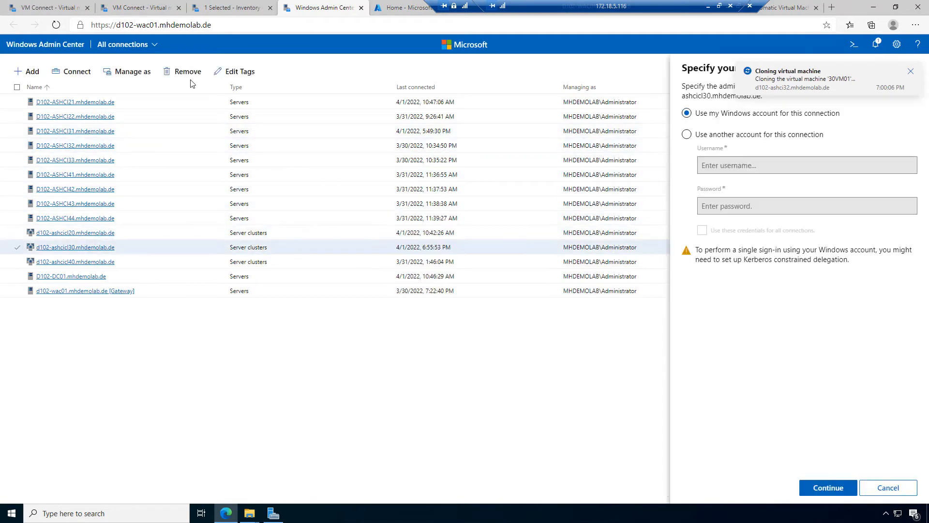
{"action": "left_click", "coordinate": [741, 135]}
{"action": "left_click", "coordinate": [762, 165]}
{"action": "left_click", "coordinate": [755, 182]}
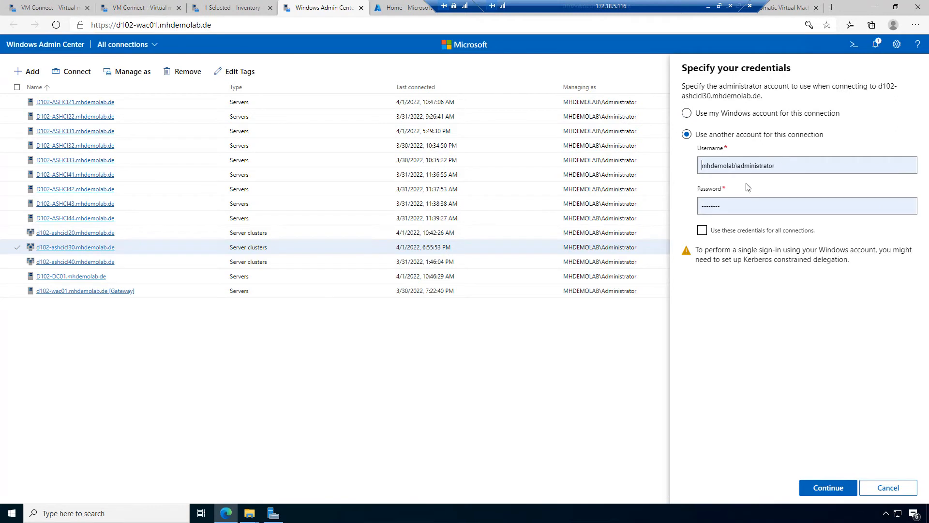
{"action": "left_click", "coordinate": [702, 231]}
{"action": "left_click", "coordinate": [829, 488]}
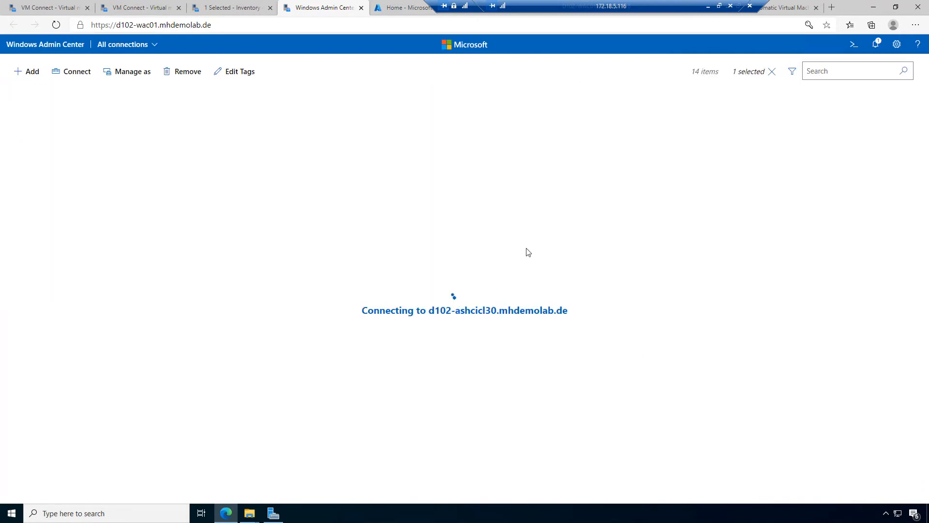
{"action": "left_click", "coordinate": [221, 7]}
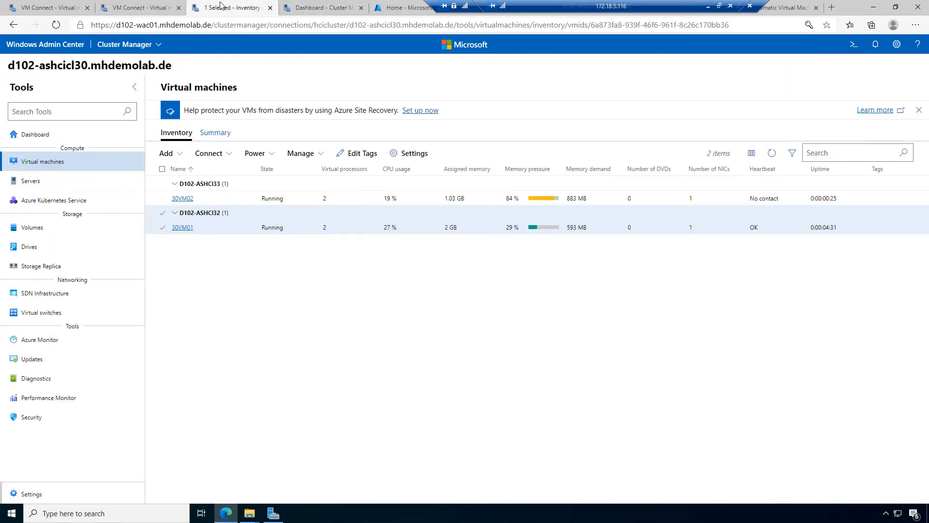
Step: Check the 30VM01 and 30VM02 consoles, then view the 30VM01 clone job's progress in Notifications
{"action": "left_click", "coordinate": [337, 6]}
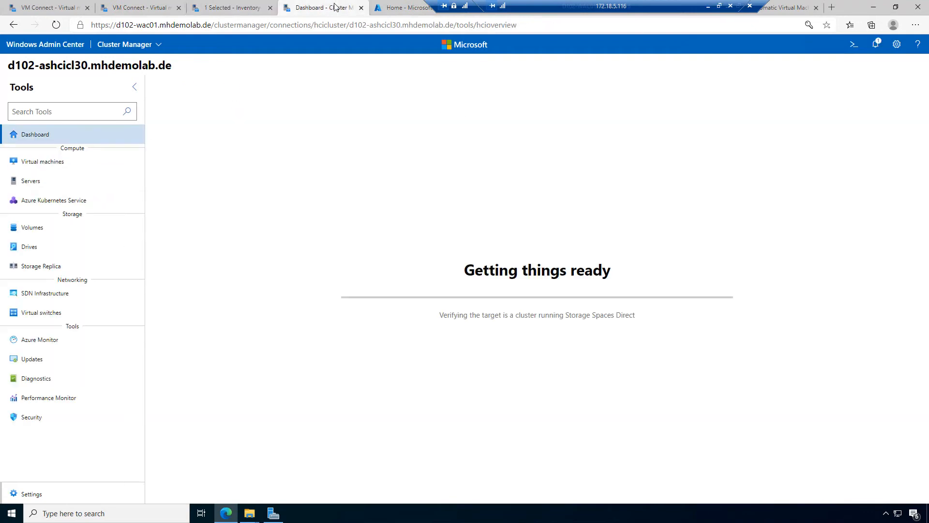
{"action": "left_click", "coordinate": [61, 6]}
{"action": "left_click", "coordinate": [140, 7]}
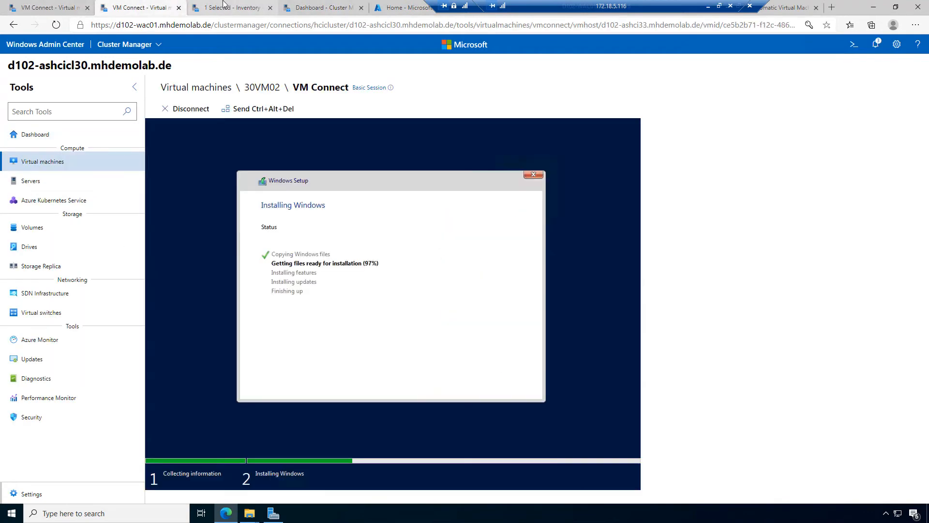
{"action": "left_click", "coordinate": [62, 6]}
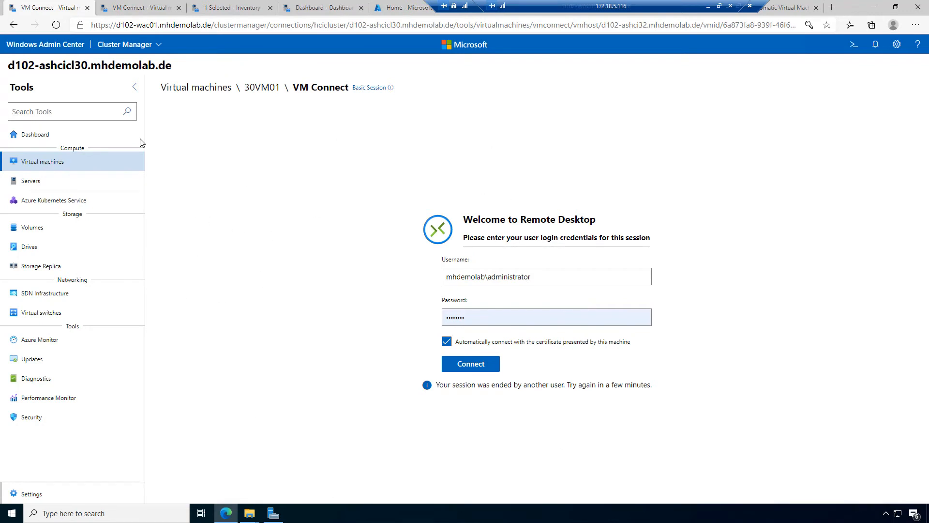
{"action": "left_click", "coordinate": [140, 8]}
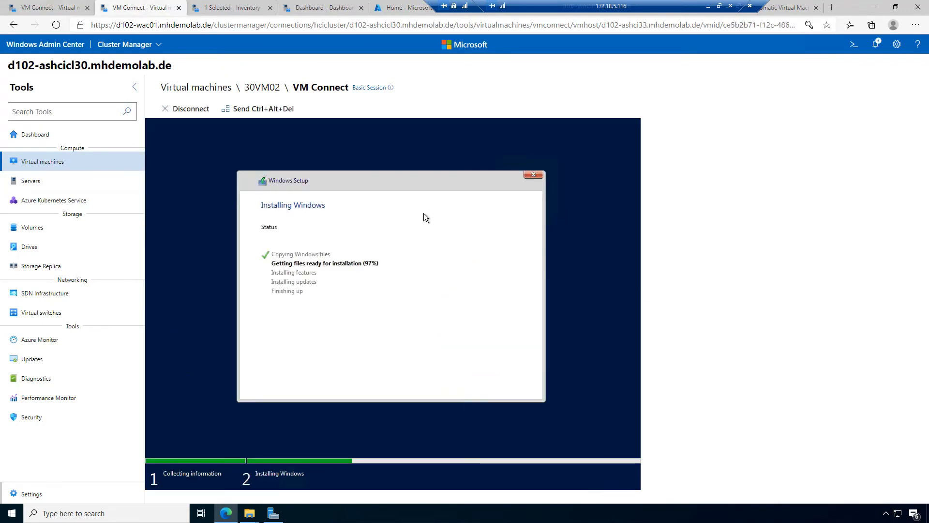
{"action": "left_click", "coordinate": [231, 8]}
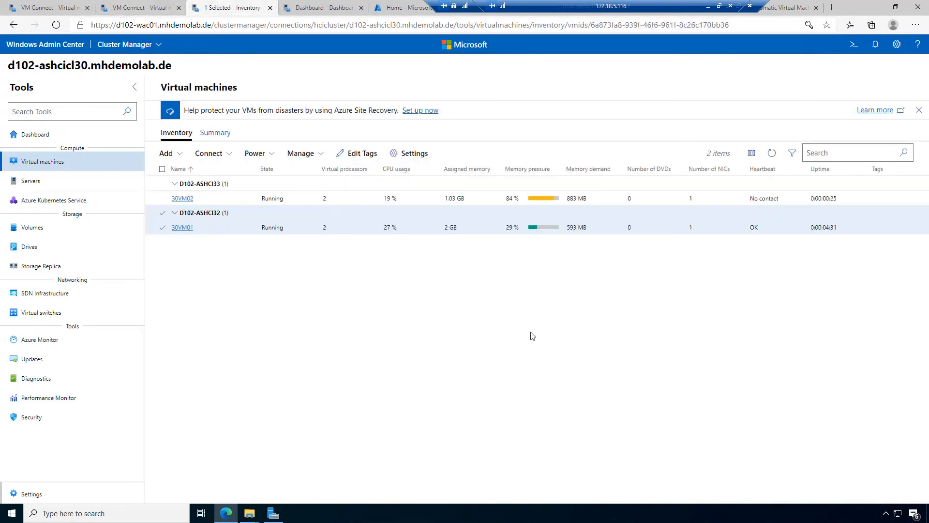
{"action": "left_click", "coordinate": [877, 45]}
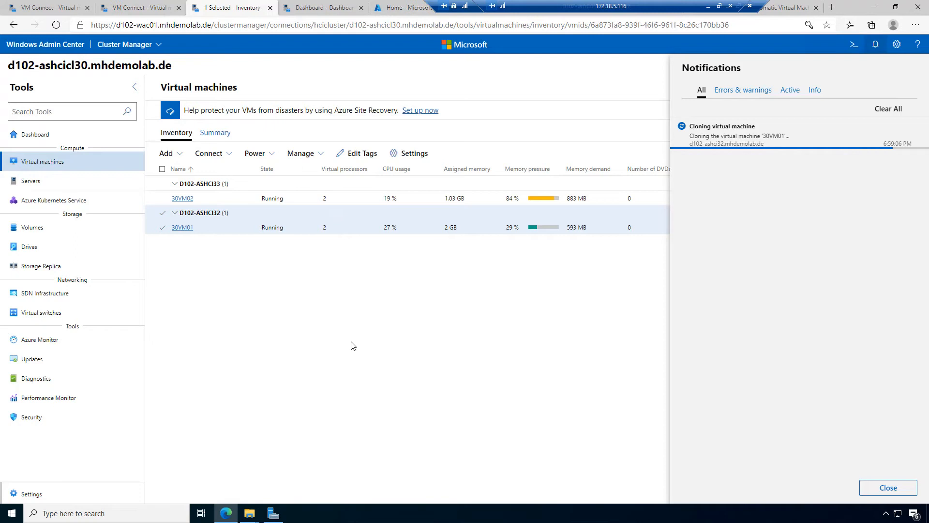
Step: Review the d102-ashcicl30 cluster dashboard
{"action": "left_click", "coordinate": [323, 8]}
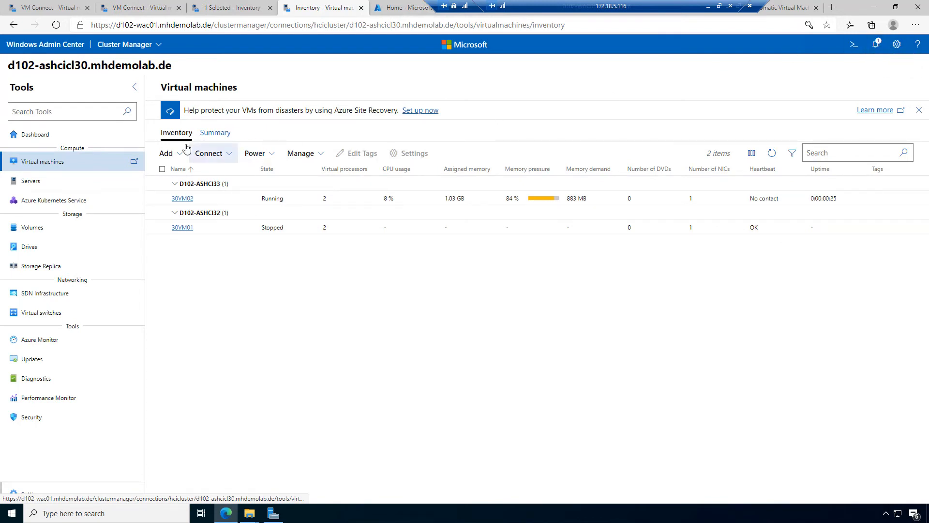
Step: Start a new virtual machine named 30VM04 on host d102-ashci31
{"action": "left_click", "coordinate": [175, 154]}
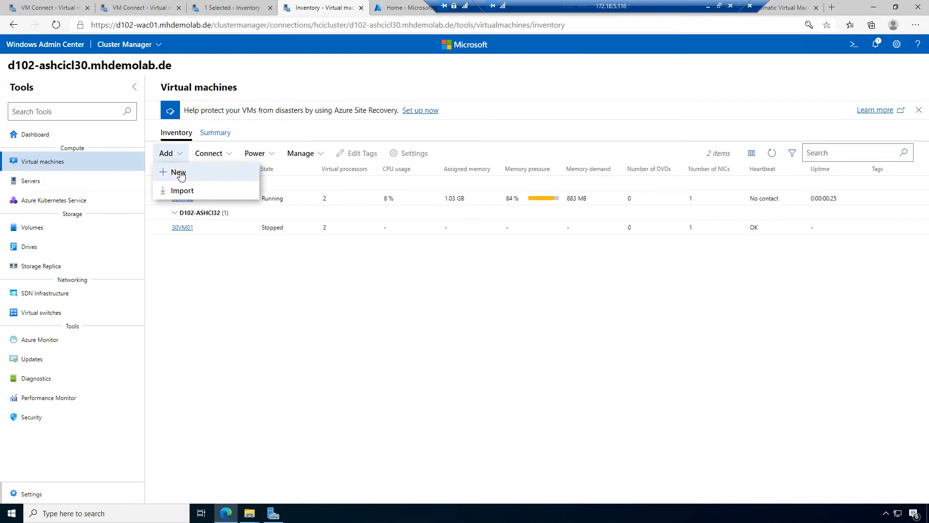
{"action": "left_click", "coordinate": [728, 122]}
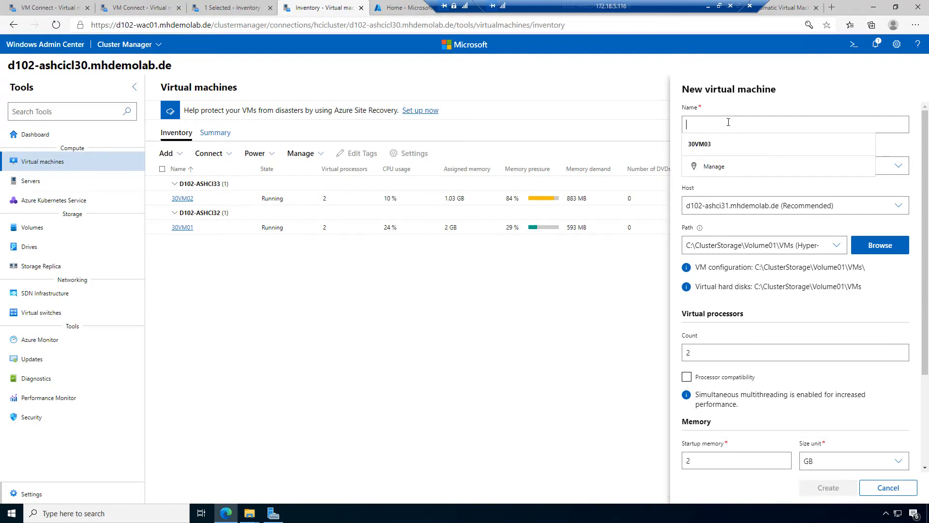
{"action": "type", "text": "30VM04"}
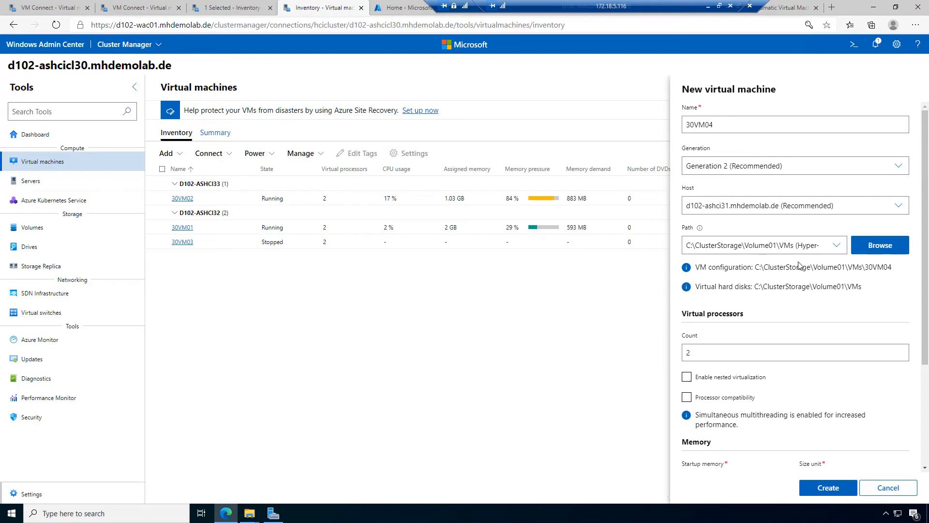
{"action": "scroll", "coordinate": [800, 266], "scroll_direction": "down", "scroll_amount": 1}
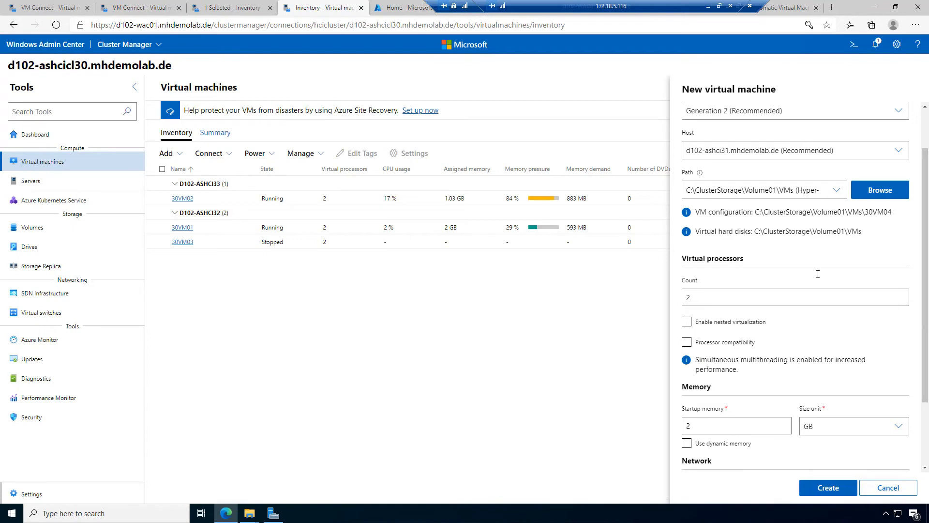
Step: Give 30VM04 dynamic memory with a 1 GB minimum and 2 GB maximum
{"action": "scroll", "coordinate": [687, 321], "scroll_direction": "down", "scroll_amount": 2}
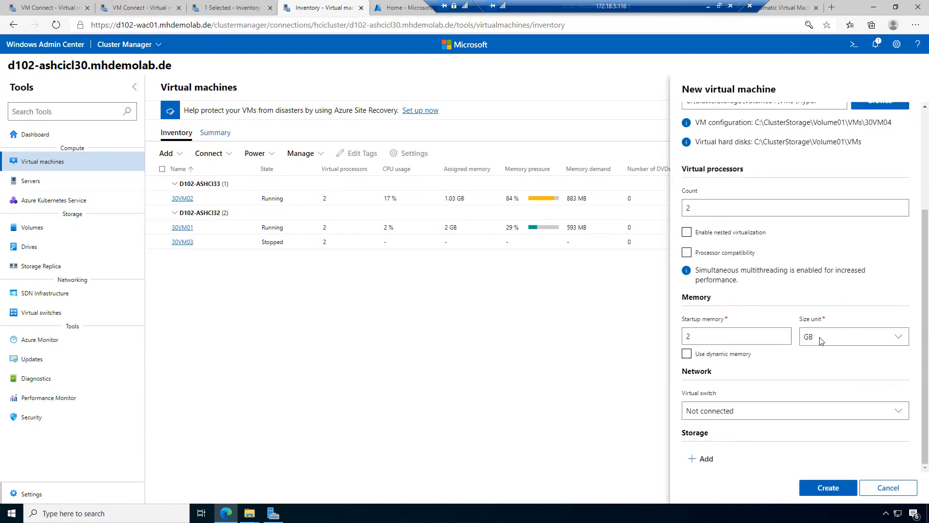
{"action": "left_click", "coordinate": [687, 353]}
{"action": "key", "text": "Tab"}
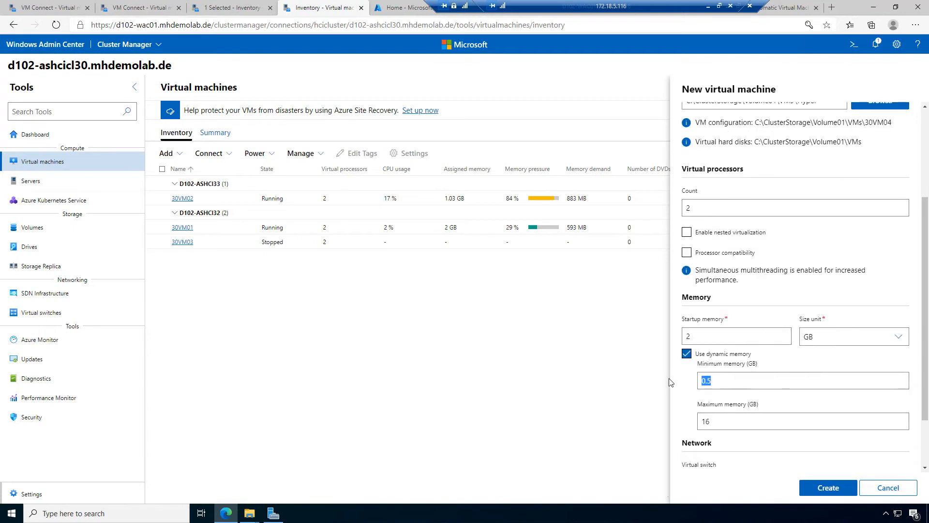
{"action": "type", "text": "1"}
{"action": "double_click", "coordinate": [705, 421]}
{"action": "type", "text": "2"}
Step: Connect 30VM04 to the VM switch, add a 127 GB disk, and choose ISO installation
{"action": "scroll", "coordinate": [738, 442], "scroll_direction": "down", "scroll_amount": 2}
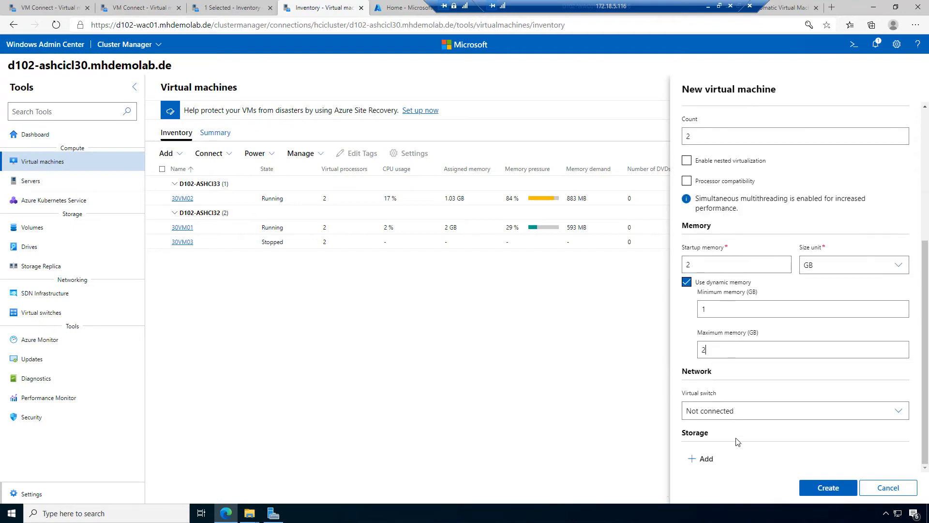
{"action": "left_click", "coordinate": [755, 410]}
{"action": "left_click", "coordinate": [738, 447]}
{"action": "scroll", "coordinate": [738, 445], "scroll_direction": "down", "scroll_amount": 1}
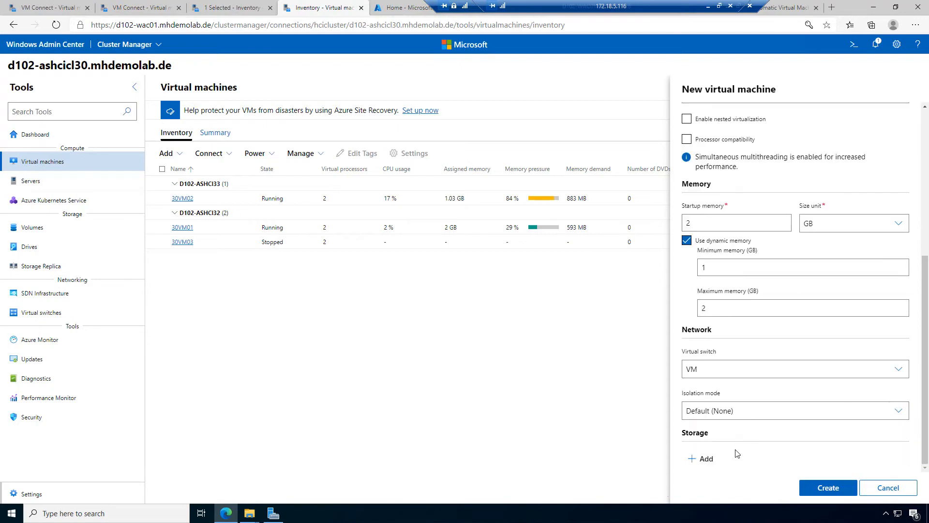
{"action": "left_click", "coordinate": [703, 458]}
{"action": "scroll", "coordinate": [756, 447], "scroll_direction": "down", "scroll_amount": 5}
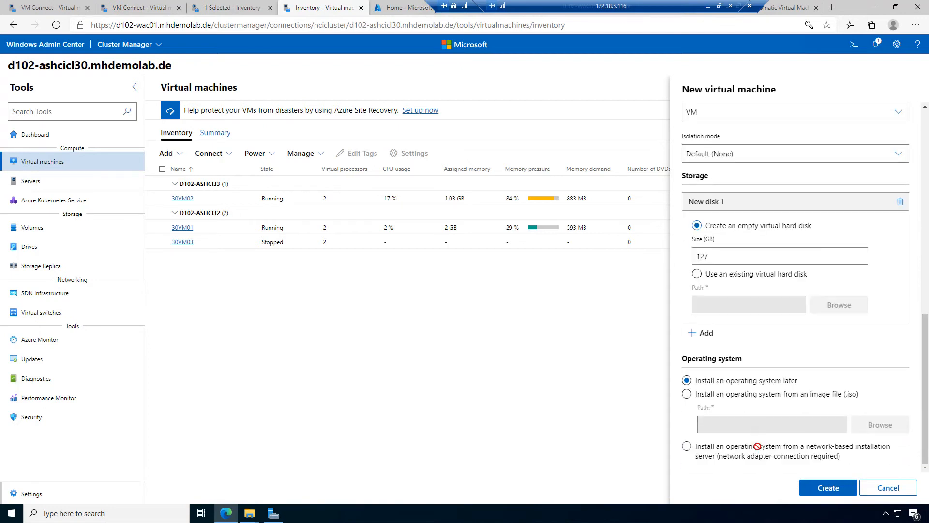
{"action": "left_click", "coordinate": [765, 398]}
Step: Pick the Windows Server 2022 ISO from C:\ClusterStorage\Volume01\ISOs as 30VM04's install media
{"action": "left_click", "coordinate": [880, 425]}
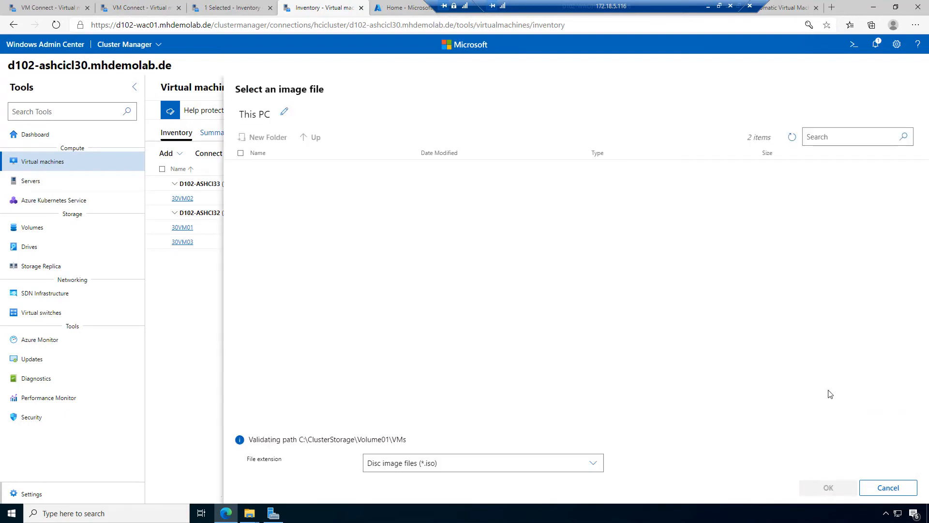
{"action": "left_click", "coordinate": [362, 115]}
{"action": "left_click", "coordinate": [260, 169]}
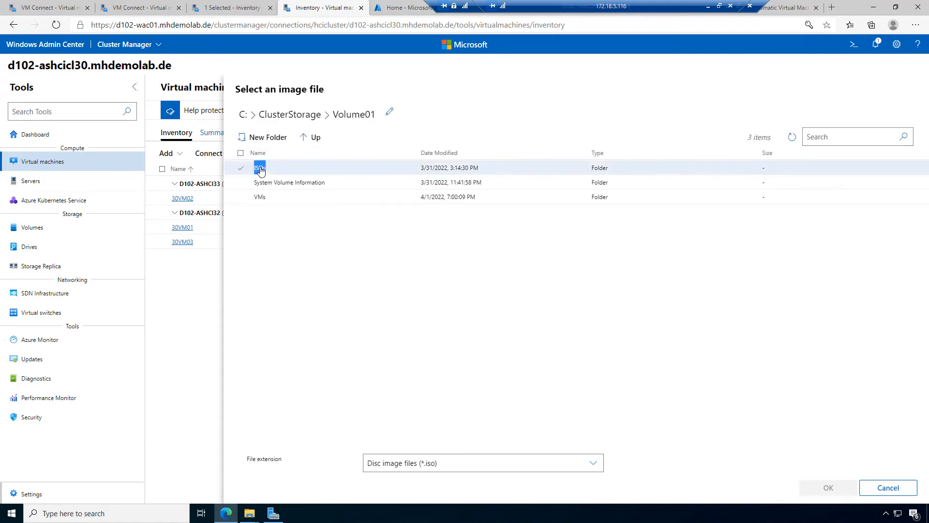
{"action": "double_click", "coordinate": [259, 169]}
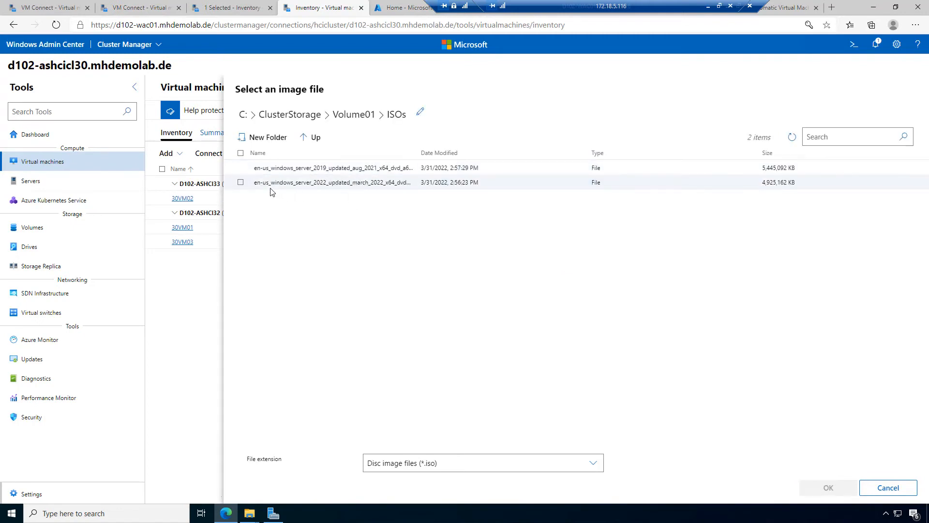
{"action": "left_click", "coordinate": [241, 183]}
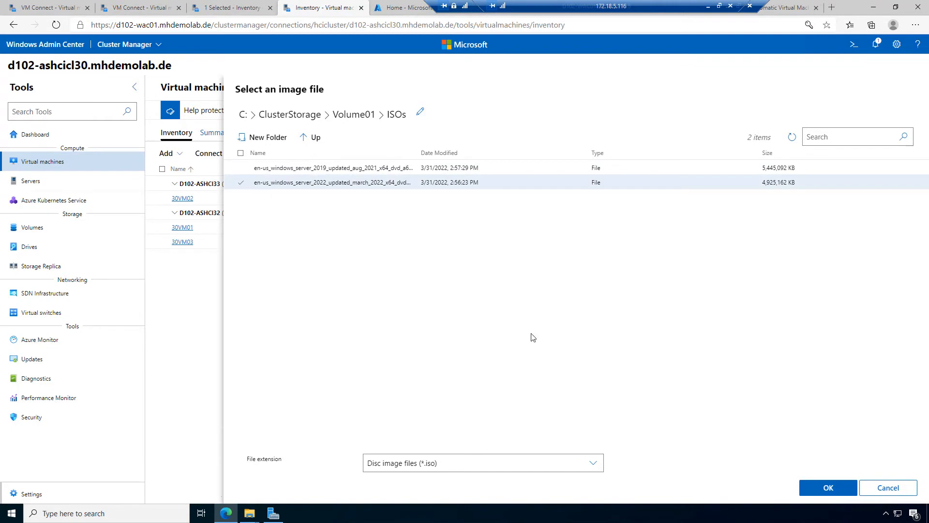
{"action": "left_click", "coordinate": [837, 489]}
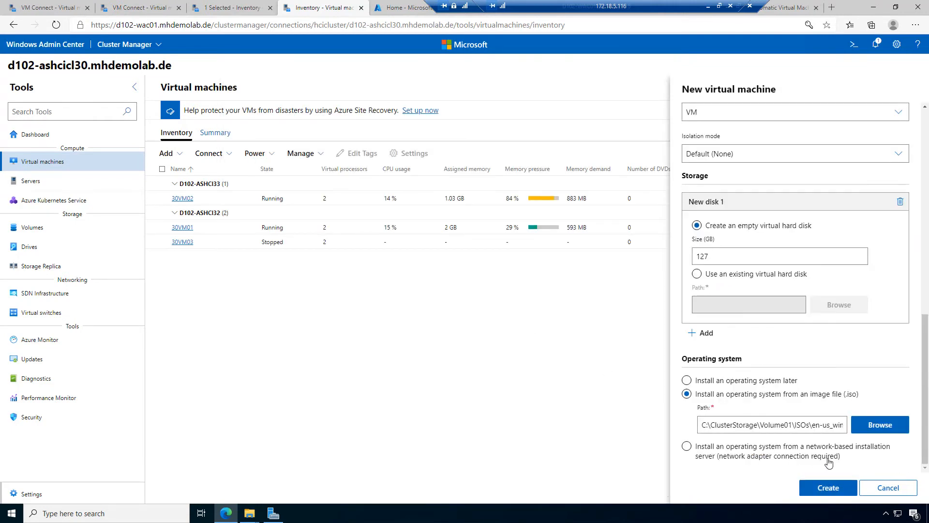
Step: Create 30VM04 and wait for it to appear under D102-ASHCI31 in the inventory
{"action": "left_click", "coordinate": [836, 490]}
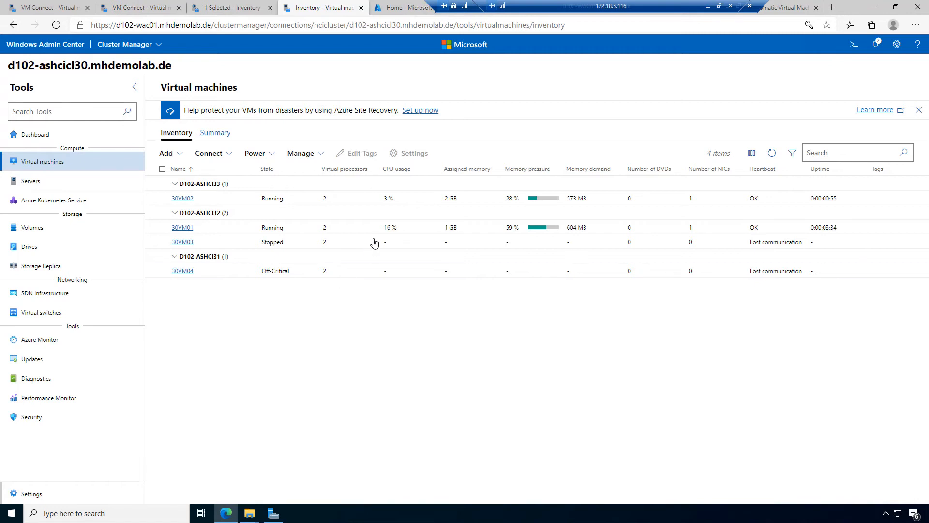
{"action": "left_click", "coordinate": [55, 6]}
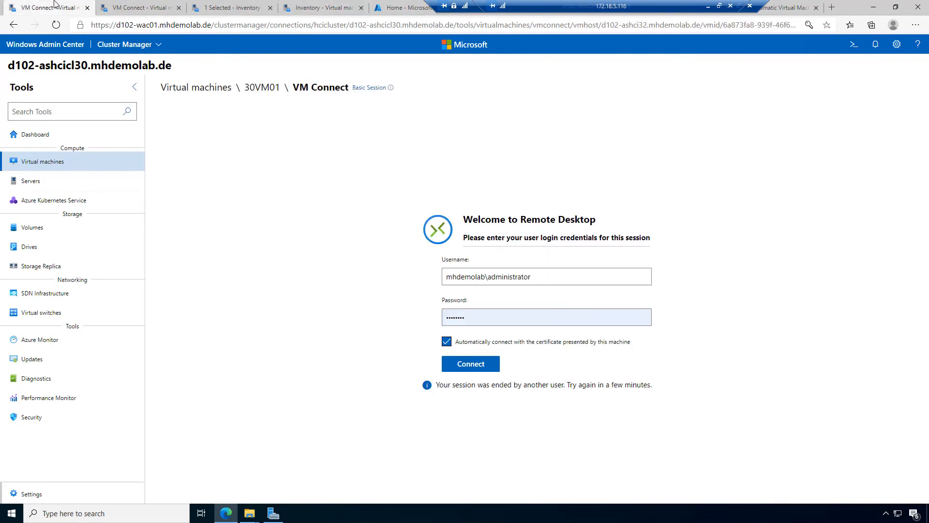
Step: Sign in to the 30VM01 console with the administrator password and dismiss the unexpected shutdown prompt
{"action": "left_click", "coordinate": [474, 362]}
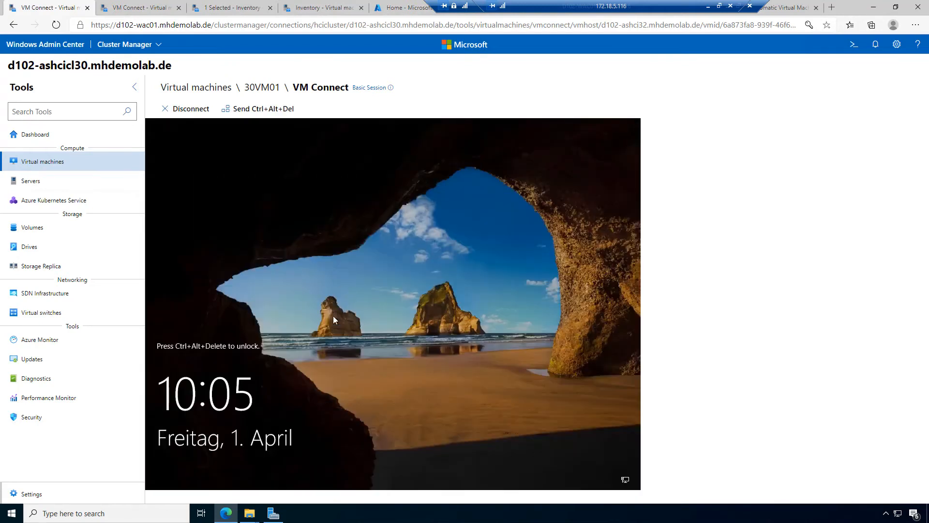
{"action": "left_click", "coordinate": [258, 108]}
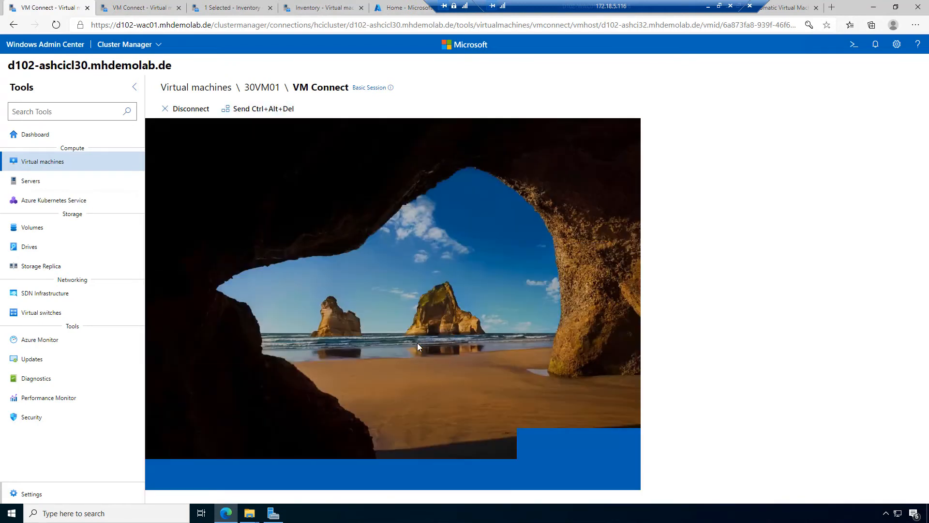
{"action": "type", "text": "••••••••"}
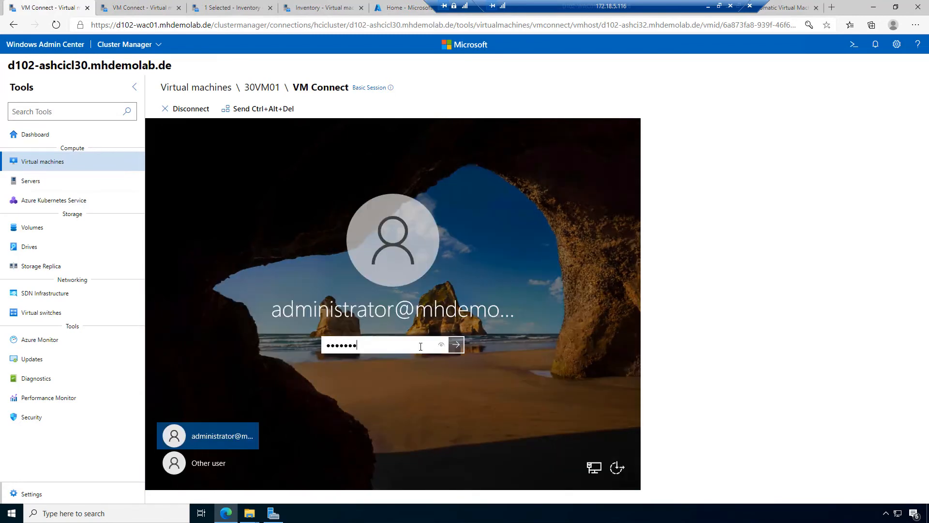
{"action": "key", "text": "Return"}
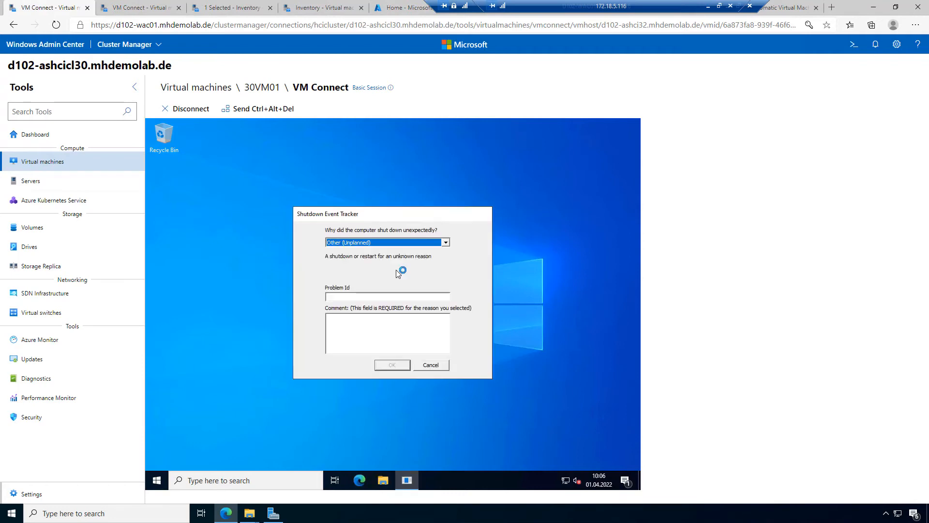
{"action": "left_click", "coordinate": [437, 364]}
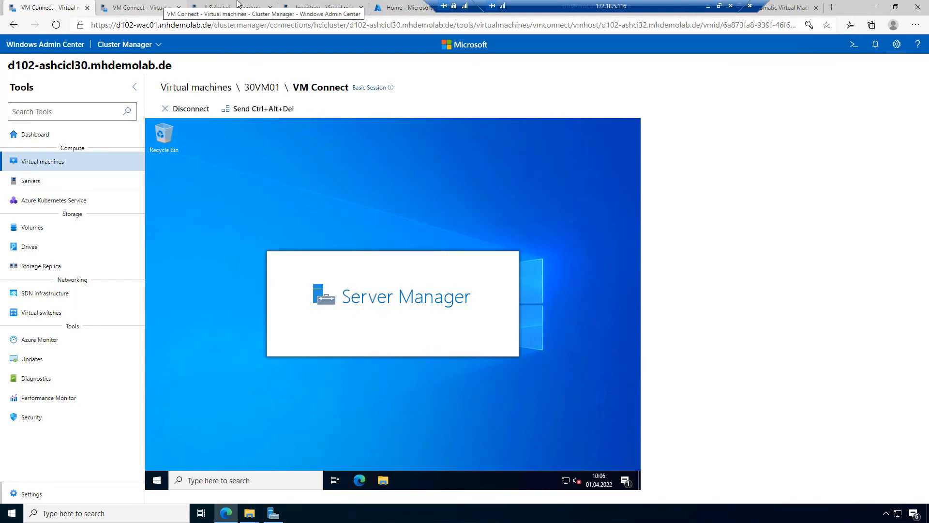
Step: Check the VM inventory, review 30VM01's local server properties, then go back to the inventory
{"action": "left_click", "coordinate": [338, 6]}
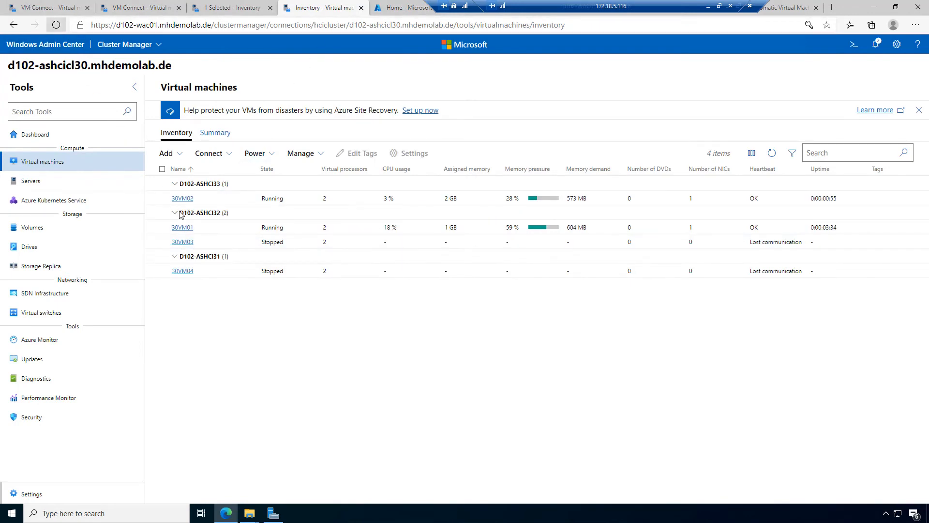
{"action": "left_click", "coordinate": [63, 8]}
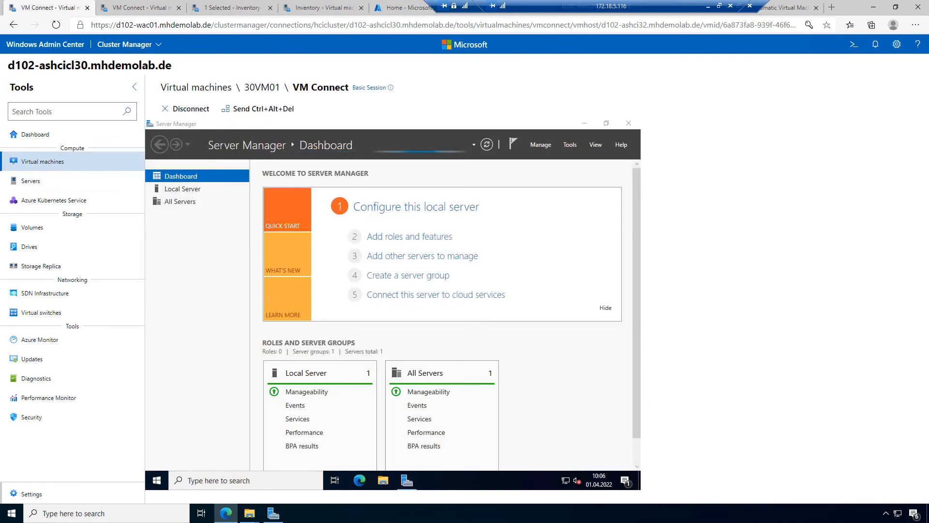
{"action": "left_click", "coordinate": [396, 208]}
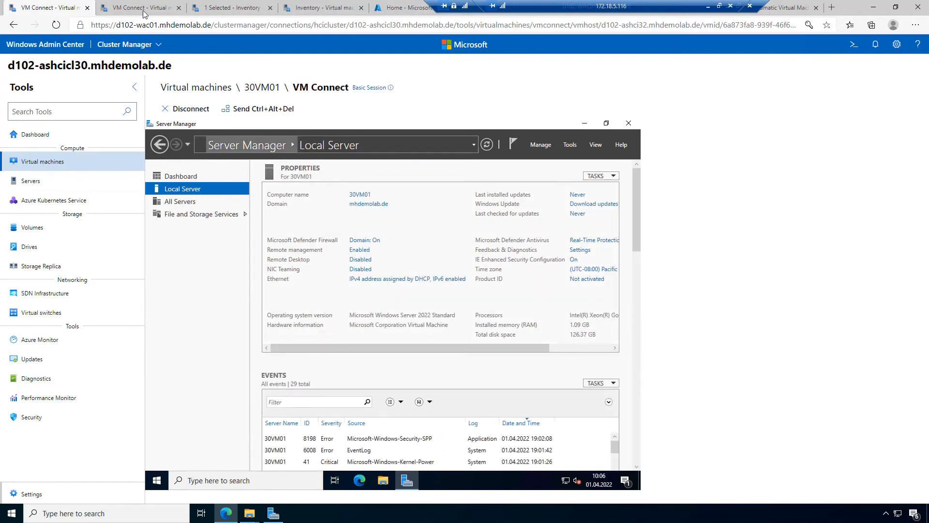
{"action": "left_click", "coordinate": [306, 9]}
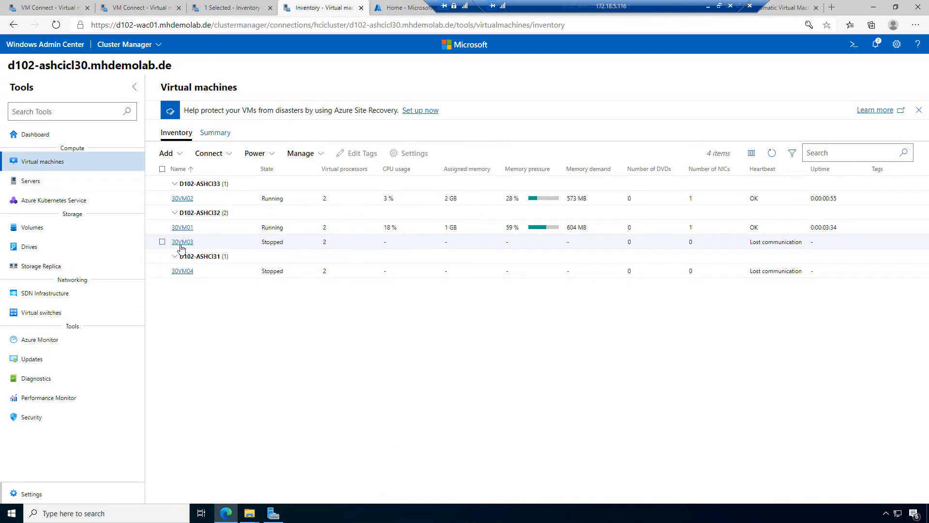
Step: Start the stopped 30VM03 virtual machine
{"action": "left_click", "coordinate": [163, 243]}
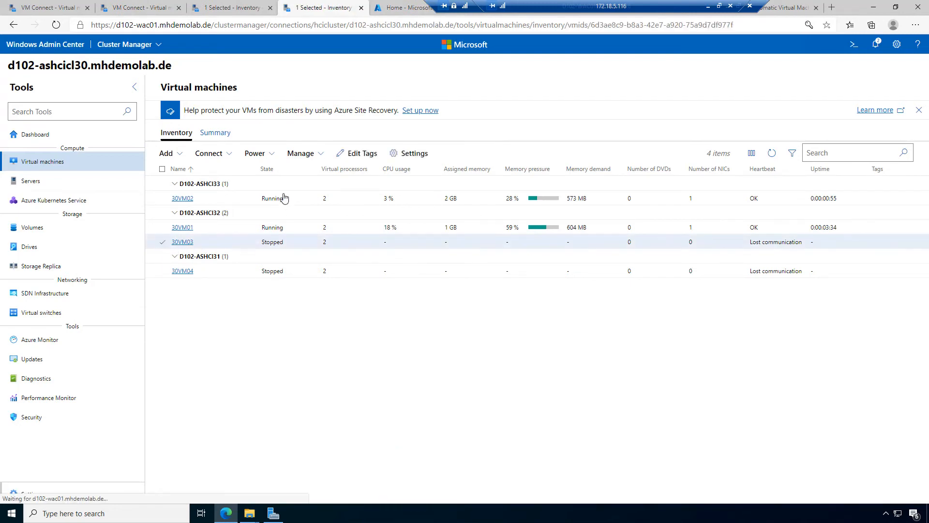
{"action": "left_click", "coordinate": [269, 154]}
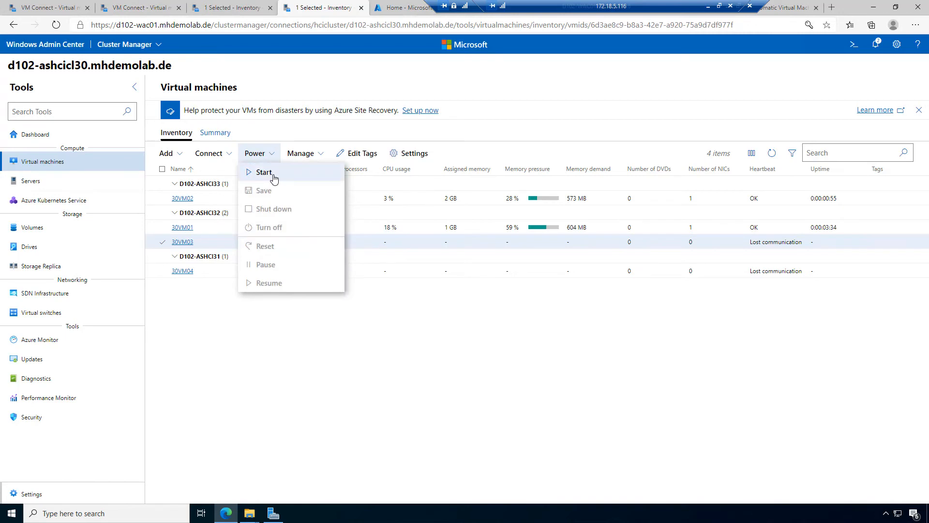
{"action": "left_click", "coordinate": [271, 175]}
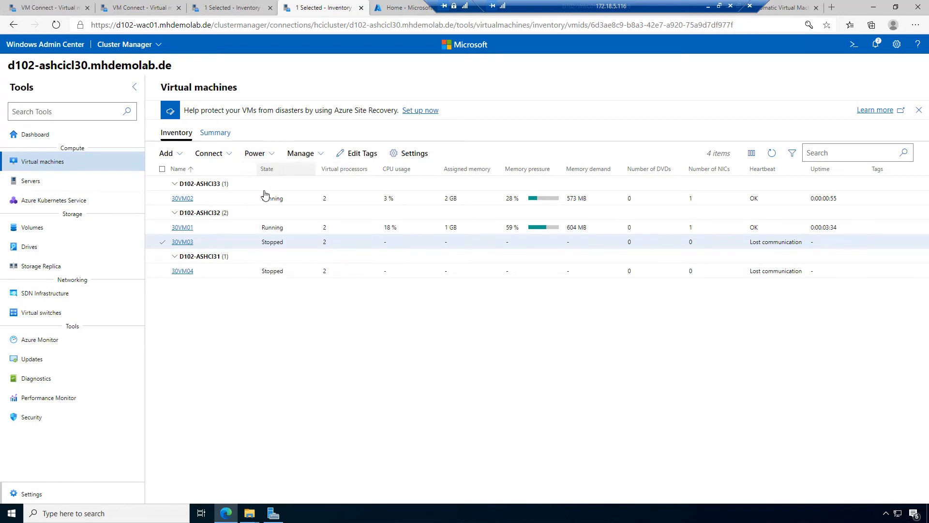
Step: Refresh the VM list once 30VM03 is running and open a console session to it
{"action": "left_click", "coordinate": [231, 155]}
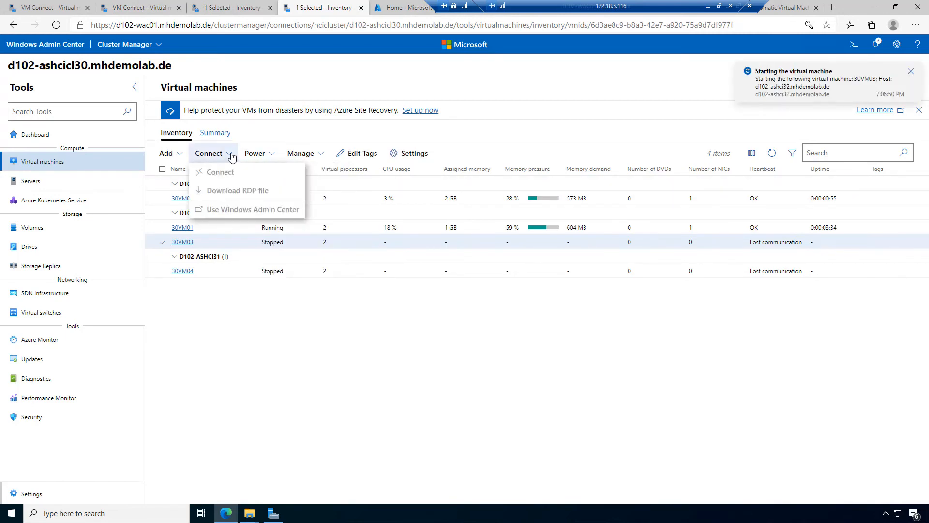
{"action": "left_click", "coordinate": [231, 155]}
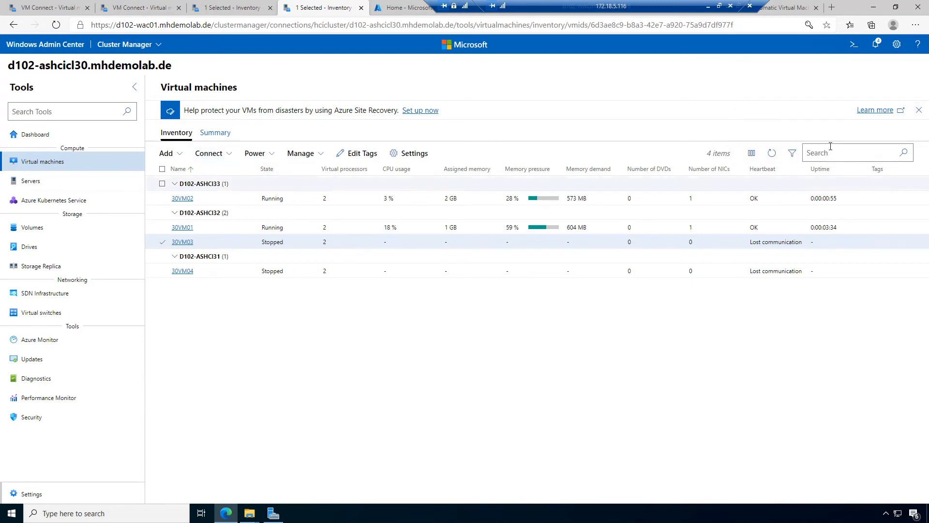
{"action": "left_click", "coordinate": [773, 154]}
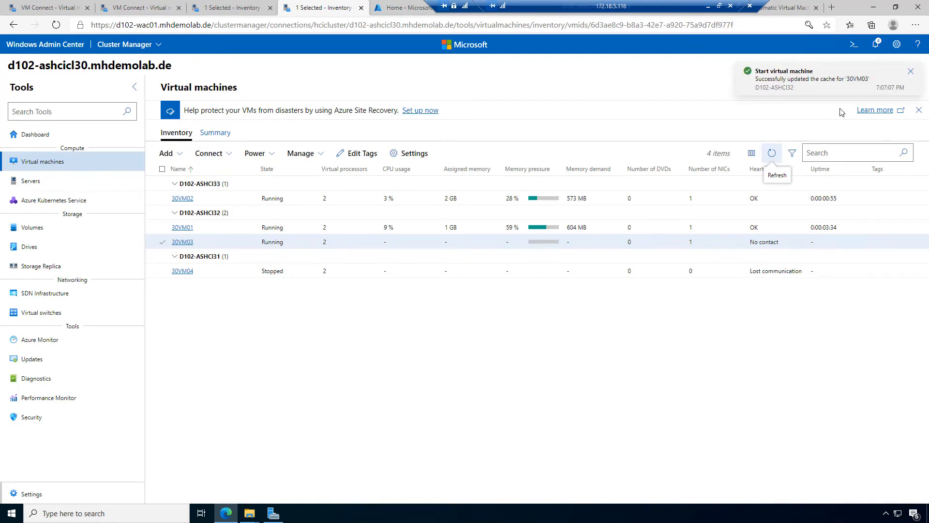
{"action": "left_click", "coordinate": [227, 154]}
{"action": "left_click", "coordinate": [222, 167]}
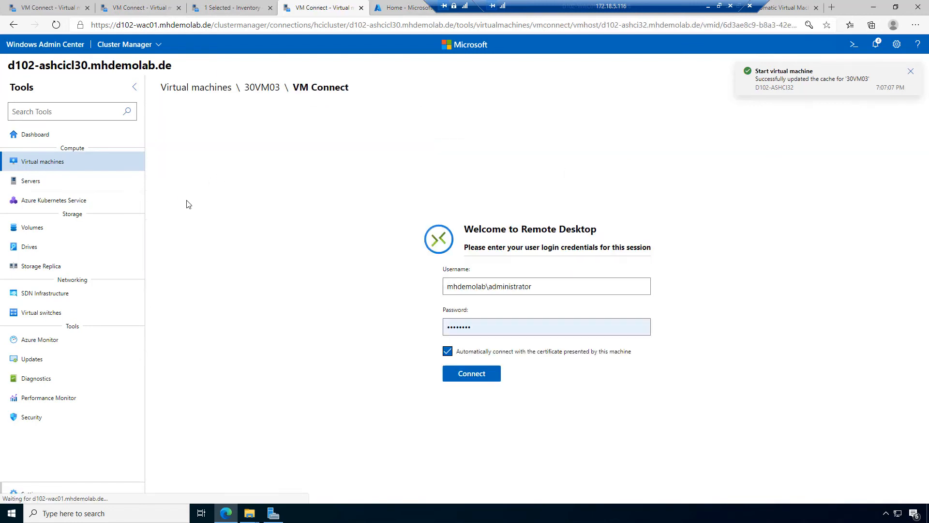
Step: Connect to 30VM03's console using the prefilled administrator credentials
{"action": "left_click", "coordinate": [469, 372]}
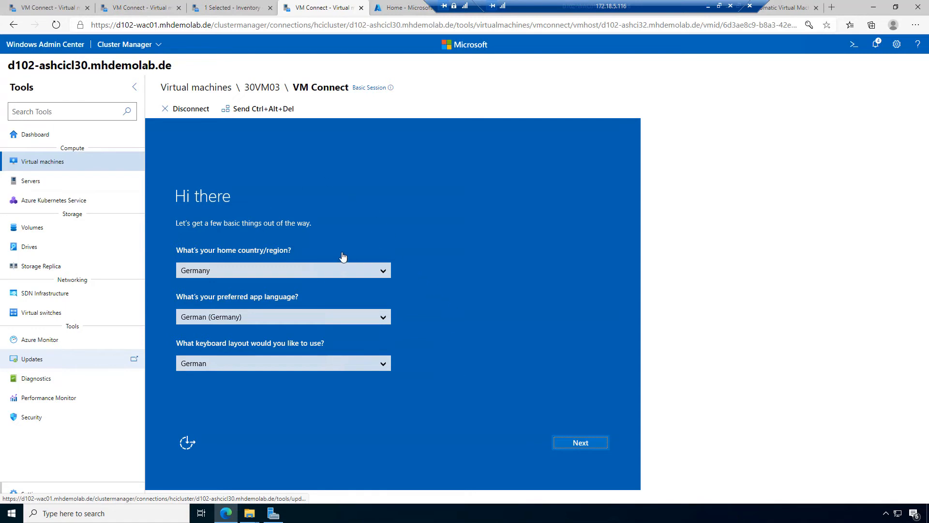
Step: Pick English (United States) as app language and German keyboard layout, then continue setup
{"action": "left_click", "coordinate": [305, 318]}
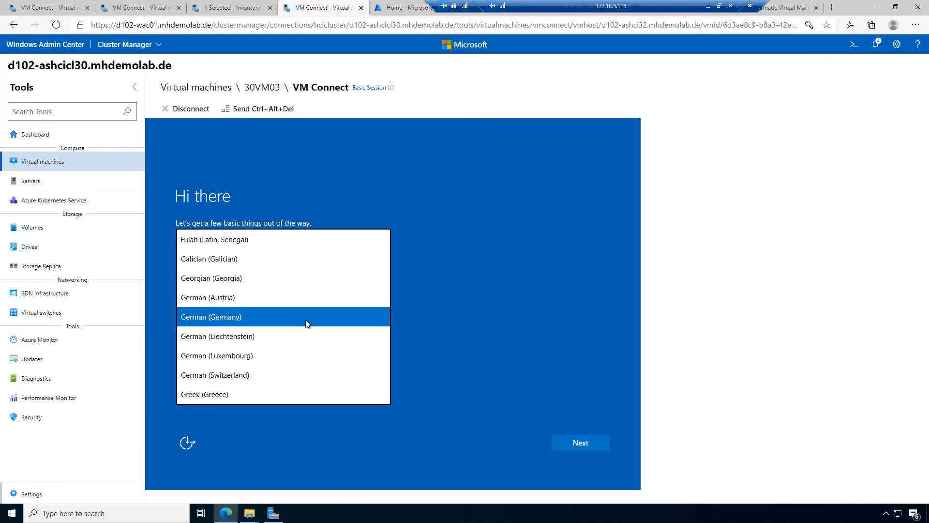
{"action": "type", "text": "eng"}
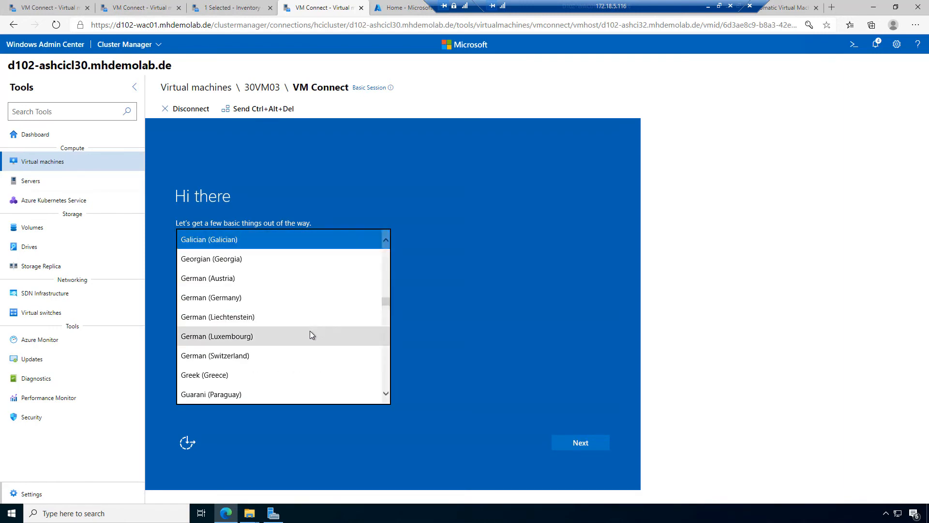
{"action": "type", "text": "e"}
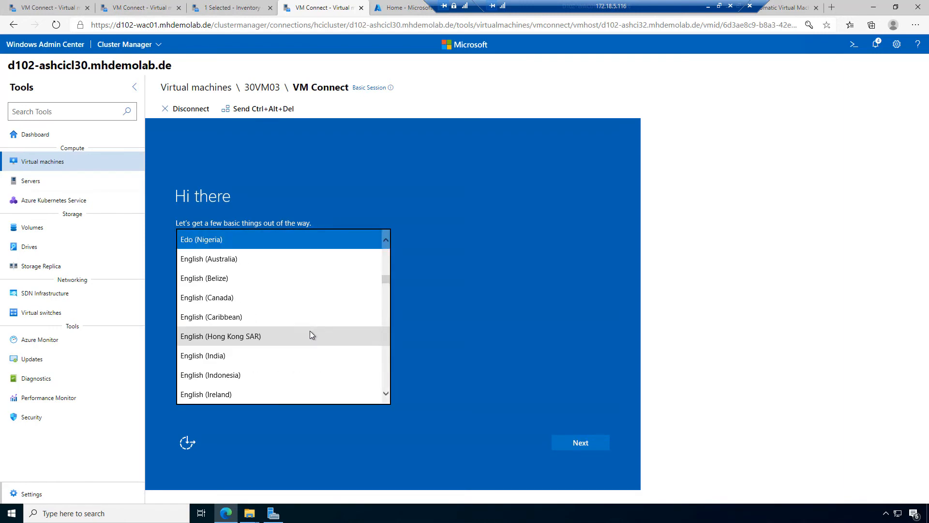
{"action": "scroll", "coordinate": [310, 333], "scroll_direction": "down", "scroll_amount": 3}
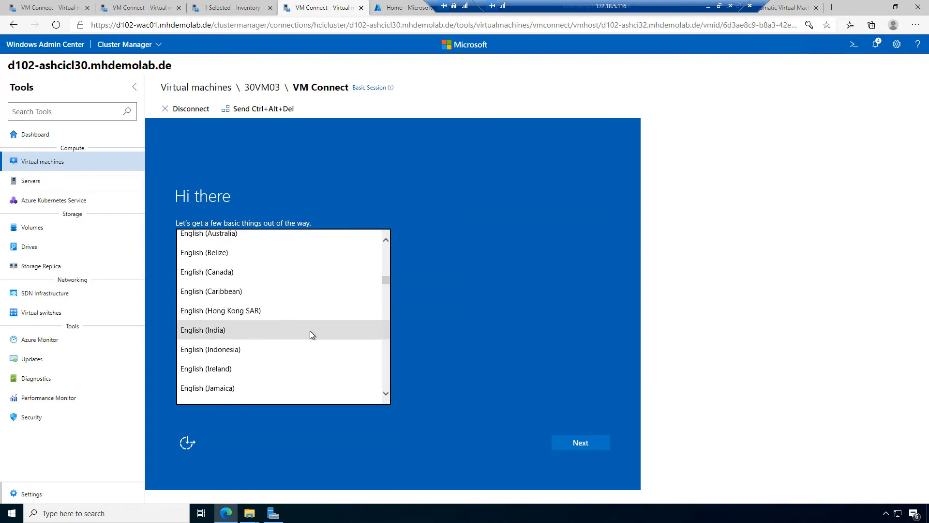
{"action": "scroll", "coordinate": [310, 331], "scroll_direction": "down", "scroll_amount": 2}
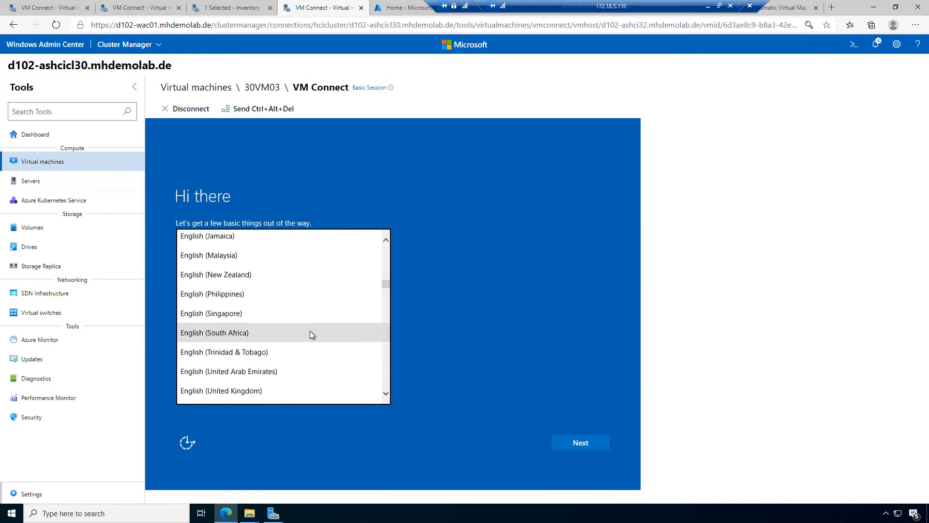
{"action": "left_click", "coordinate": [240, 383]}
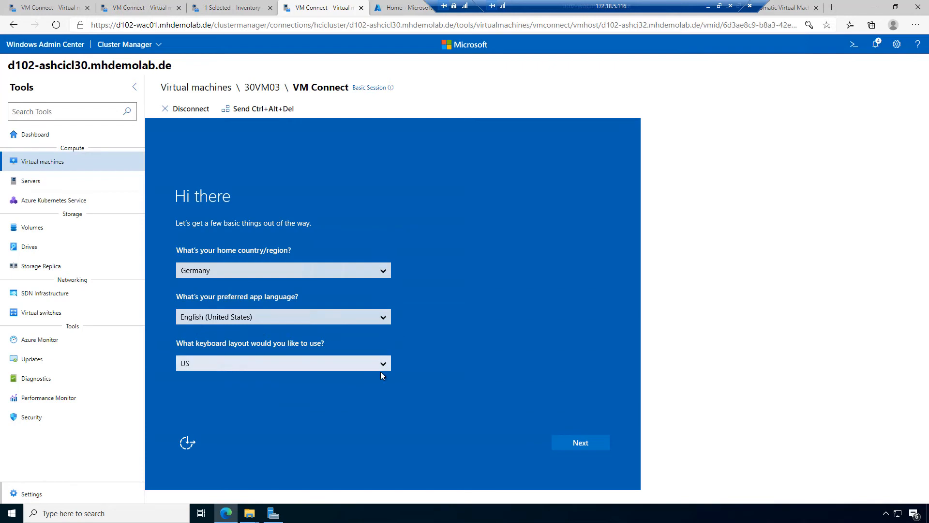
{"action": "left_click", "coordinate": [380, 365]}
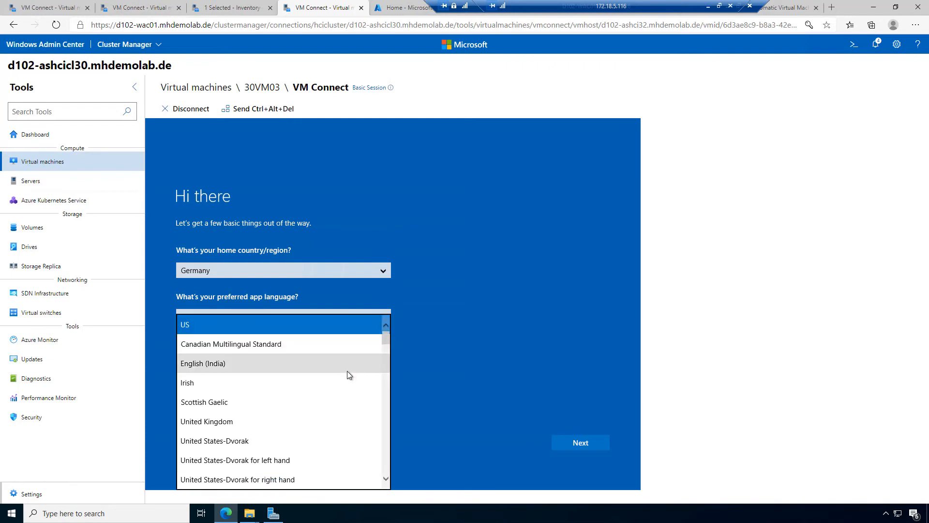
{"action": "key", "text": "g"}
{"action": "scroll", "coordinate": [316, 402], "scroll_direction": "down", "scroll_amount": 4}
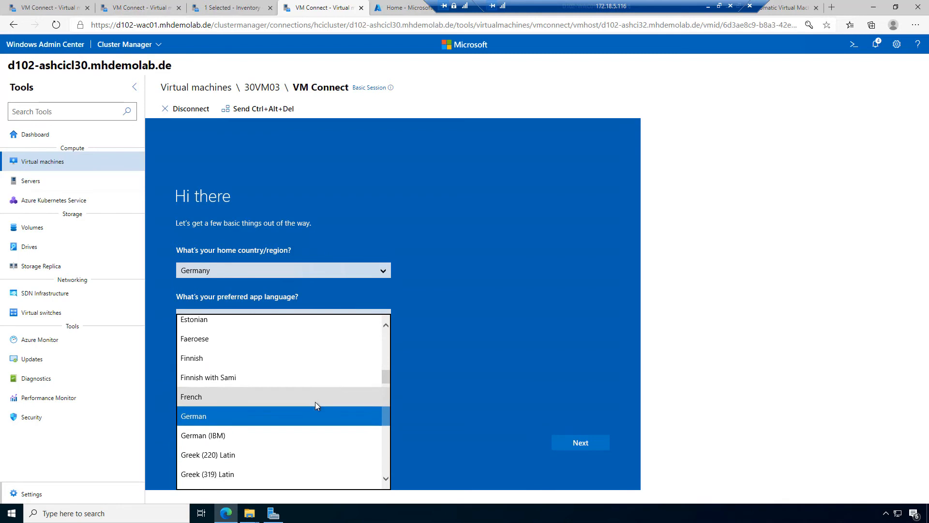
{"action": "left_click", "coordinate": [297, 405]}
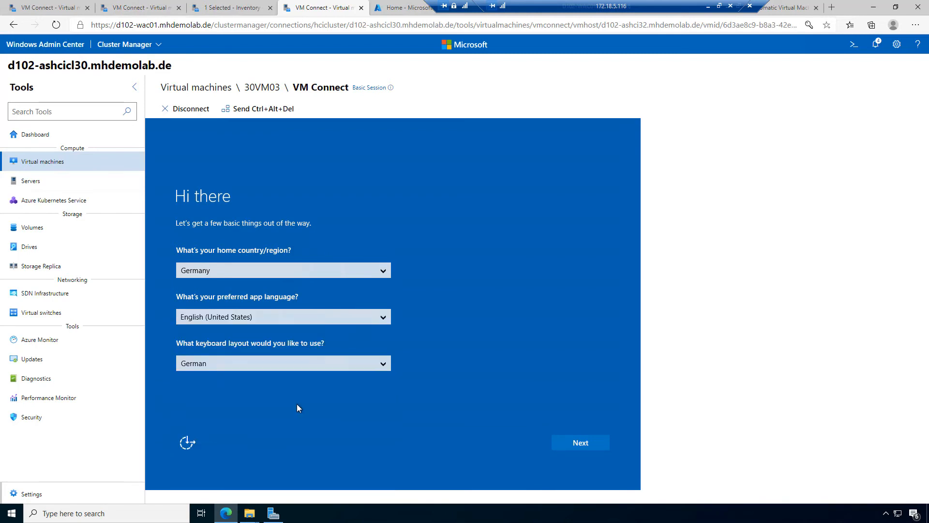
{"action": "left_click", "coordinate": [583, 443]}
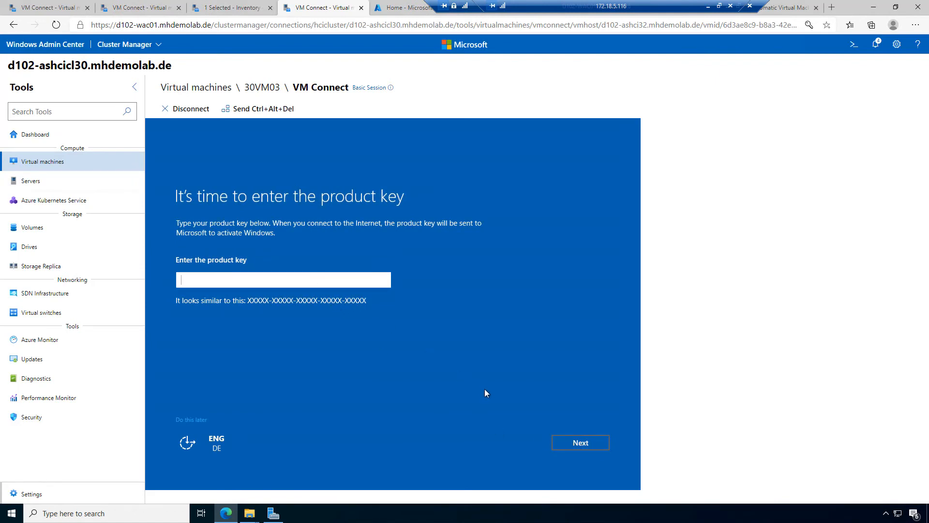
Step: Skip the product key, accept the license terms, and sign in to 30VM03 as Administrator
{"action": "left_click", "coordinate": [190, 419]}
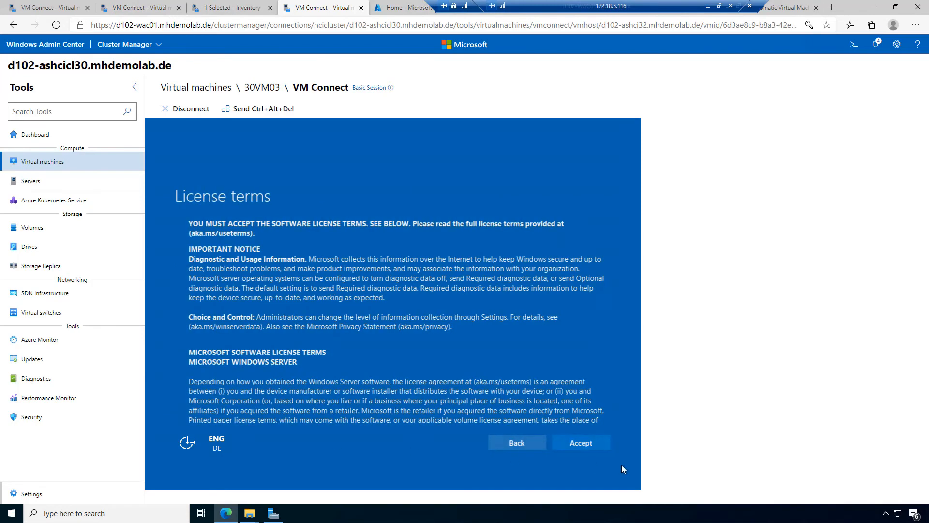
{"action": "left_click", "coordinate": [587, 443]}
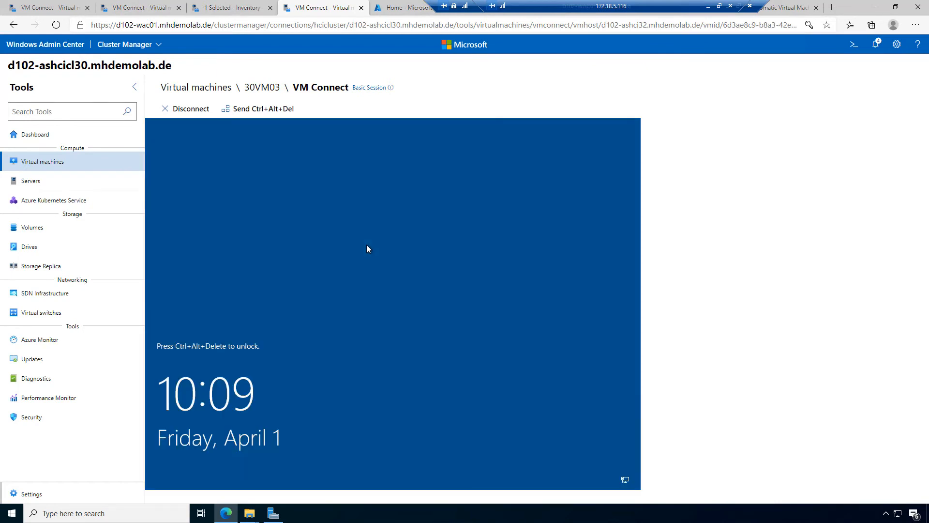
{"action": "left_click", "coordinate": [258, 110]}
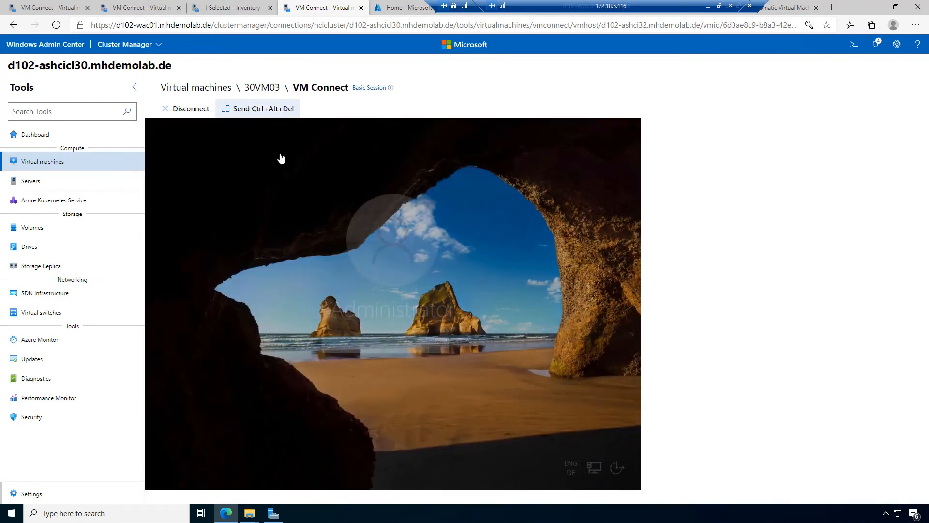
{"action": "type", "text": "•••••••"}
{"action": "key", "text": "Return"}
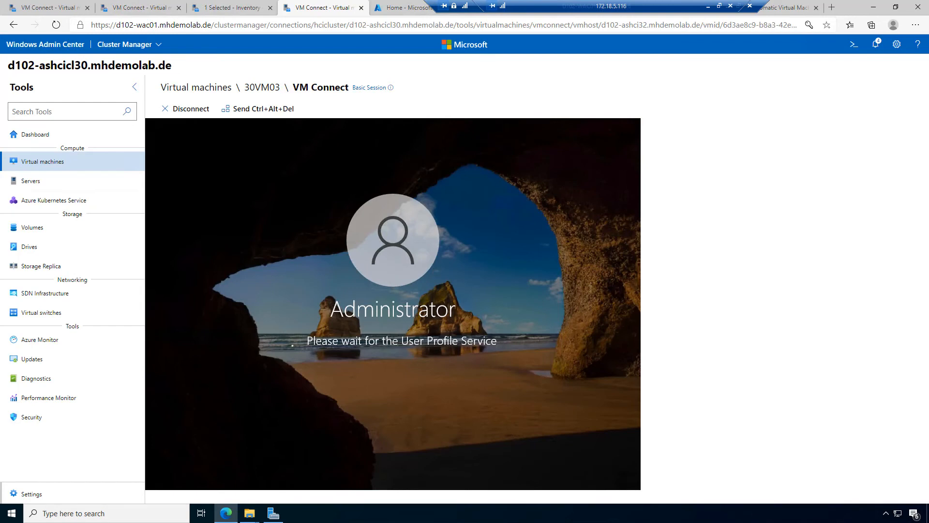
{"action": "left_click", "coordinate": [53, 9]}
Step: Set and confirm a new administrator password on 30VM02
{"action": "left_click", "coordinate": [127, 8]}
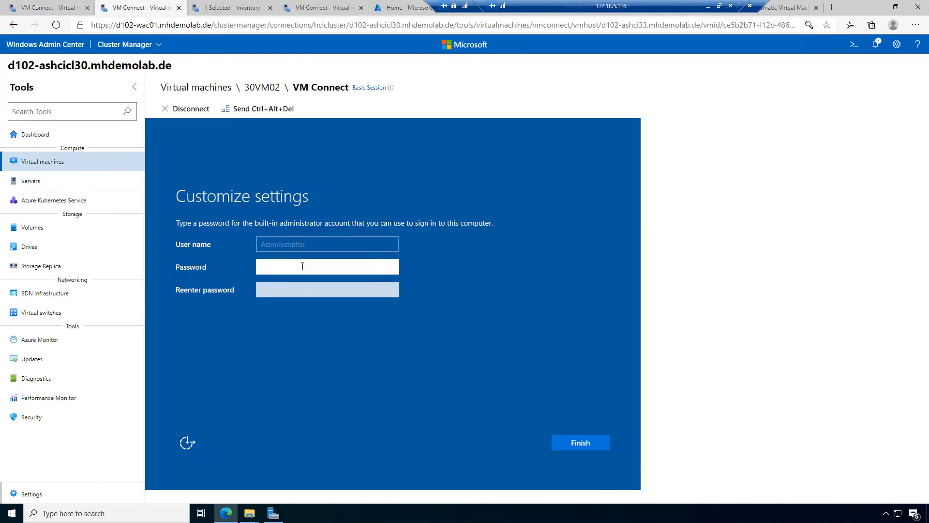
{"action": "type", "text": "Passw0rd"}
{"action": "key", "text": "Tab"}
{"action": "type", "text": "P"}
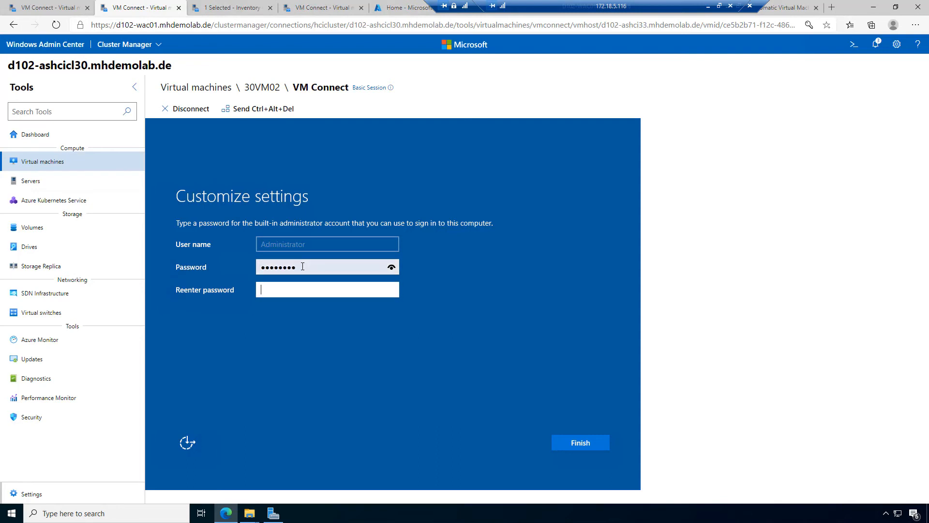
{"action": "type", "text": "assw0rd"}
{"action": "key", "text": "Return"}
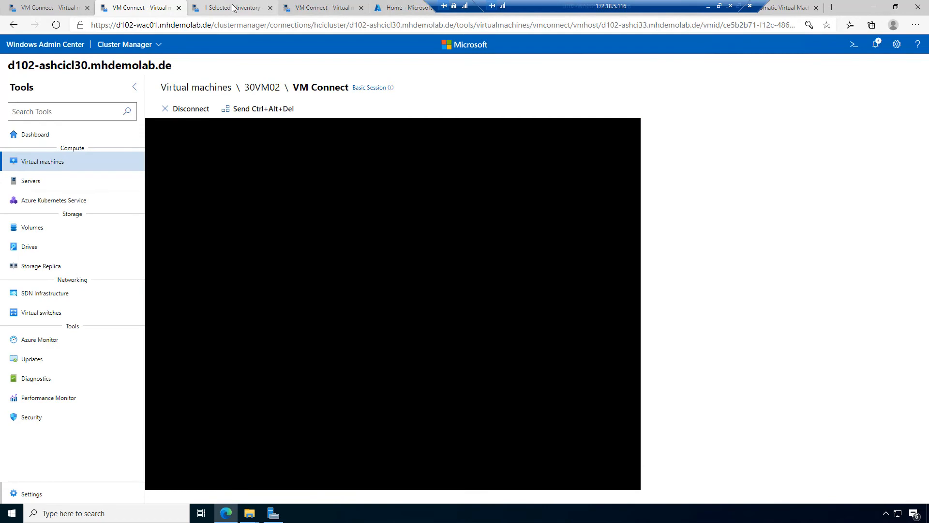
Step: Unlock 30VM02 with Ctrl+Alt+Del and sign in, then return to the 30VM03 console
{"action": "left_click", "coordinate": [232, 9]}
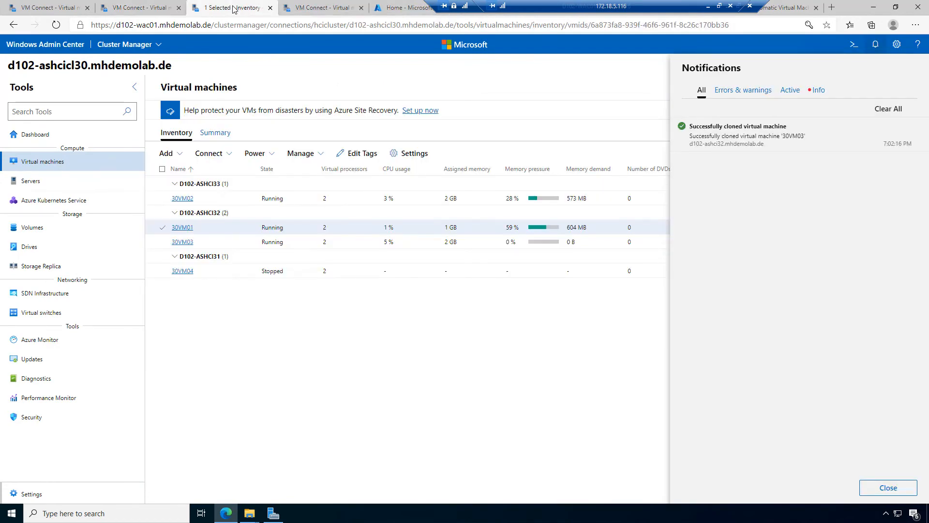
{"action": "left_click", "coordinate": [291, 10]}
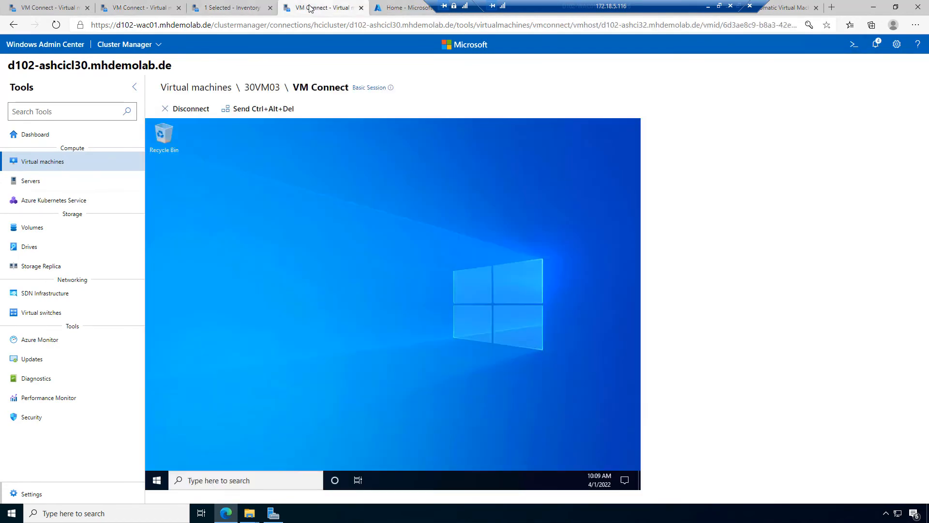
{"action": "left_click", "coordinate": [239, 8]}
{"action": "left_click", "coordinate": [140, 7]}
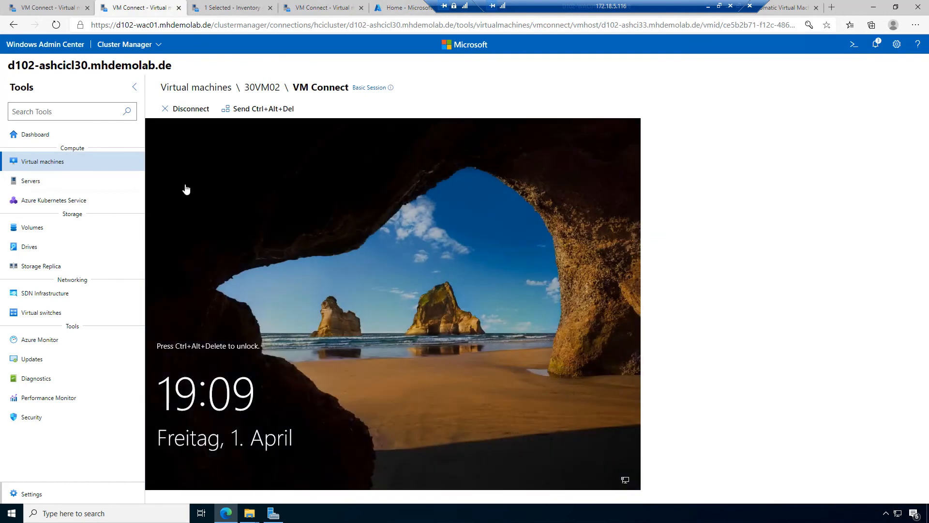
{"action": "left_click", "coordinate": [256, 109]}
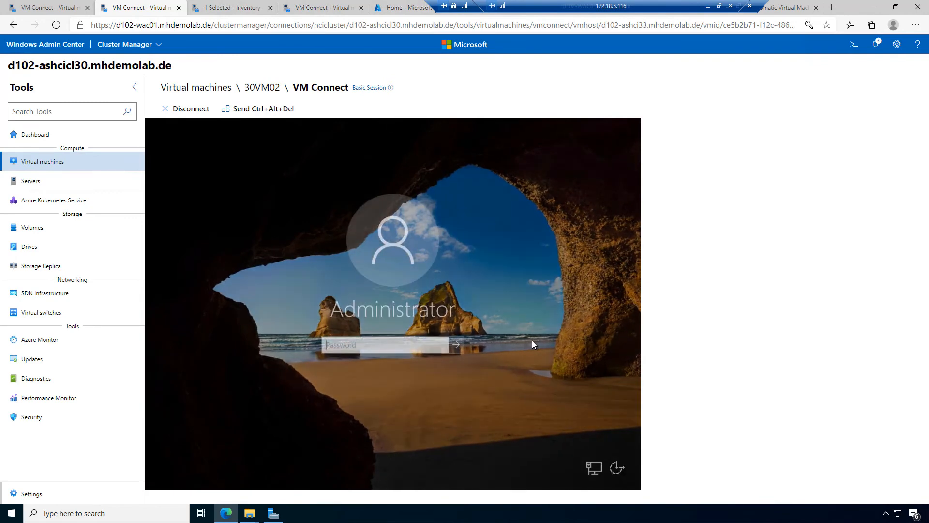
{"action": "type", "text": "•••"}
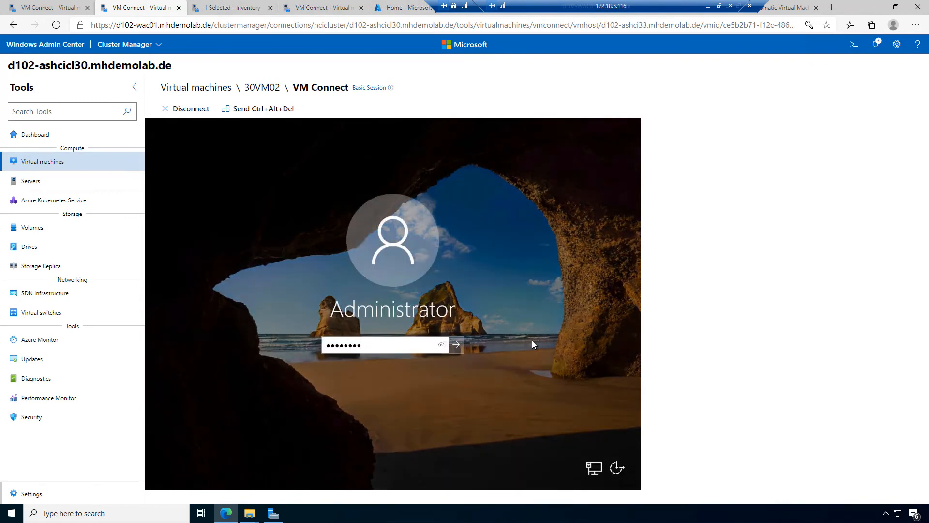
{"action": "key", "text": "Return"}
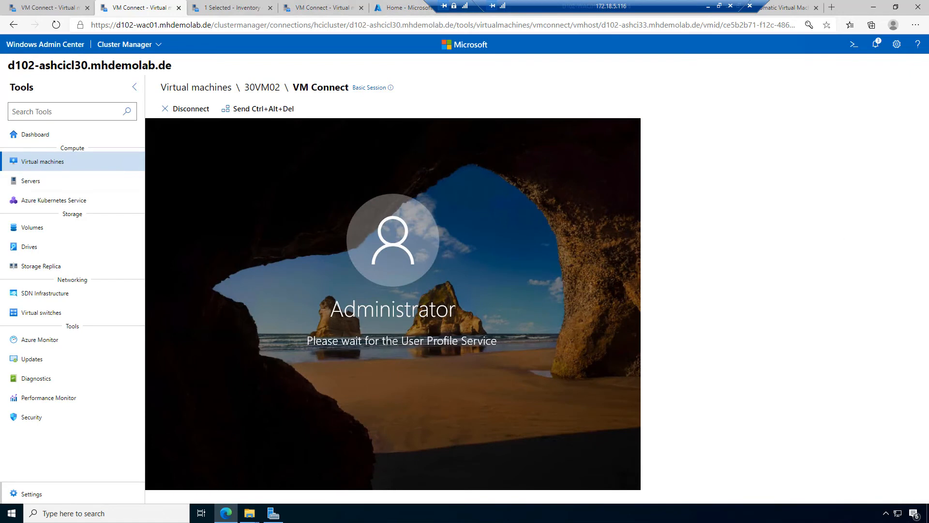
{"action": "left_click", "coordinate": [230, 10]}
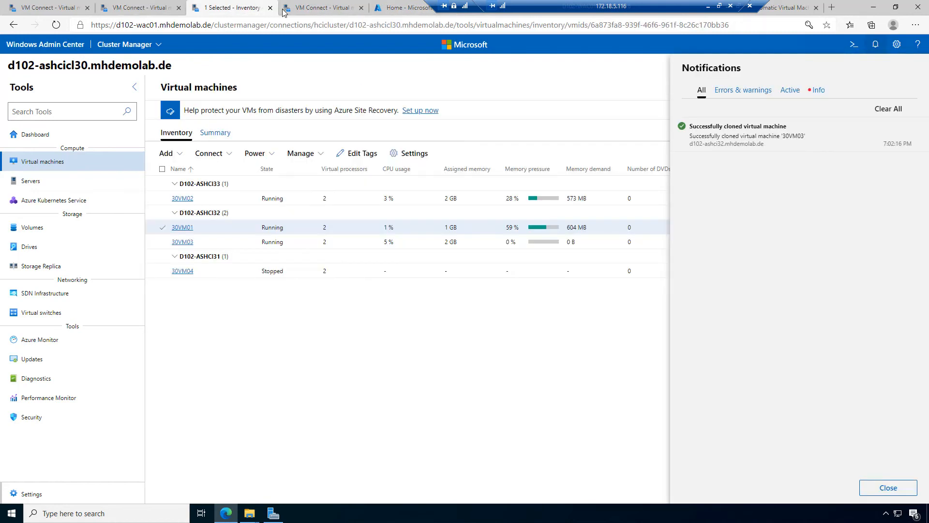
{"action": "left_click", "coordinate": [305, 11]}
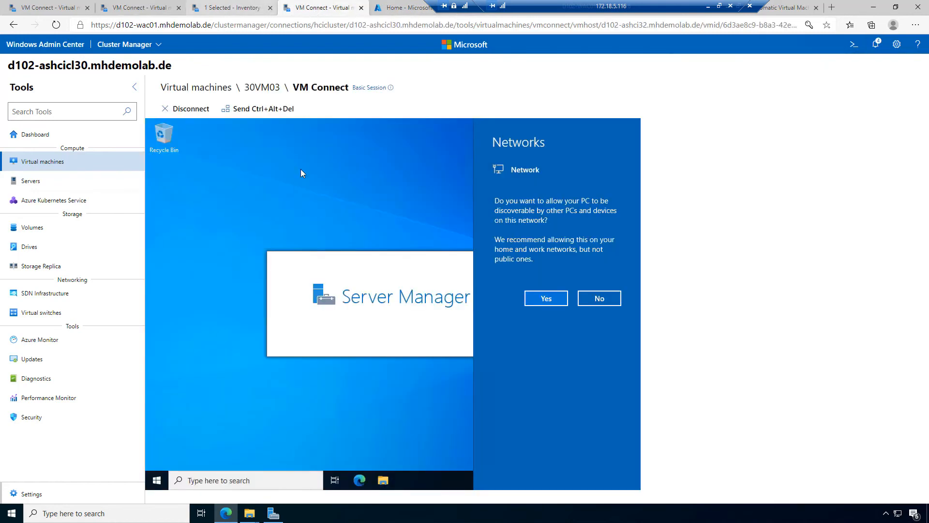
Step: Allow network discovery on 30VM03, review its MHDEMOLAB workgroup without changes, and return to inventory
{"action": "left_click", "coordinate": [545, 298]}
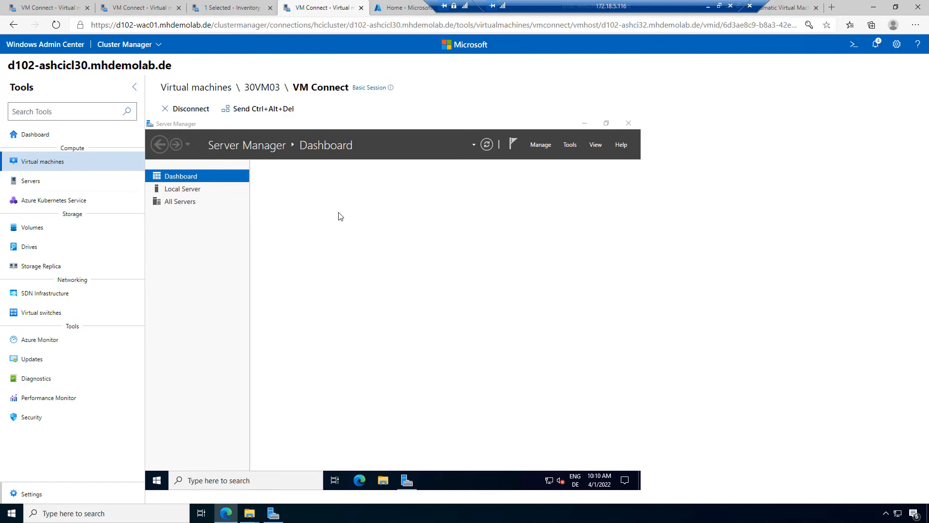
{"action": "left_click", "coordinate": [391, 214]}
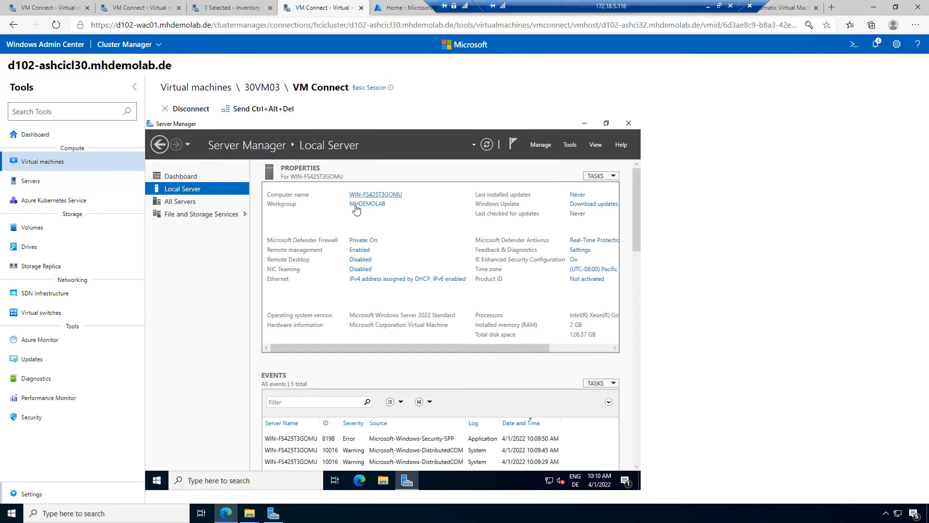
{"action": "left_click", "coordinate": [369, 206]}
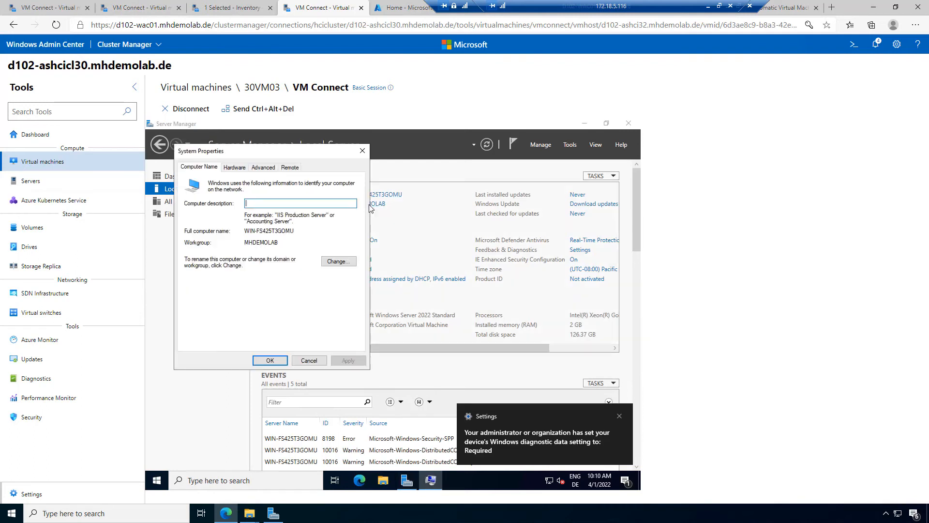
{"action": "left_click", "coordinate": [339, 261]}
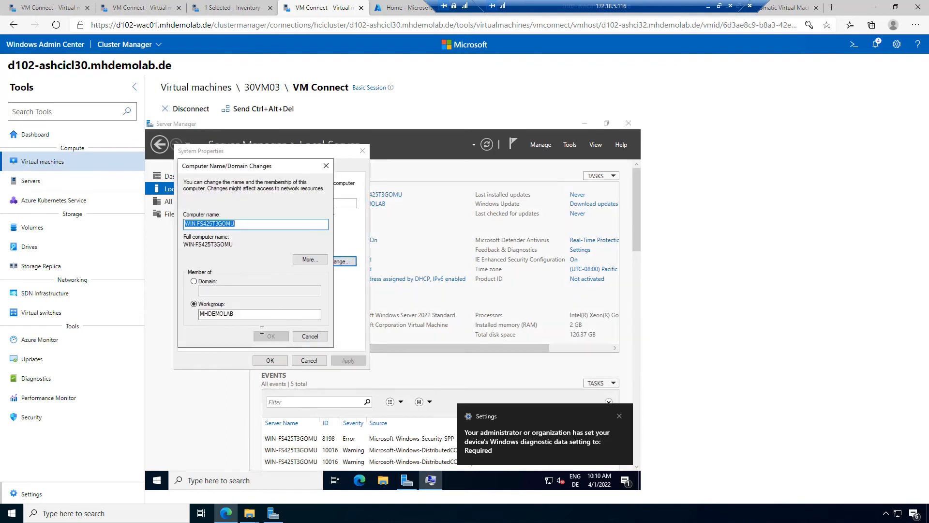
{"action": "left_click", "coordinate": [315, 339]}
{"action": "left_click", "coordinate": [309, 360]}
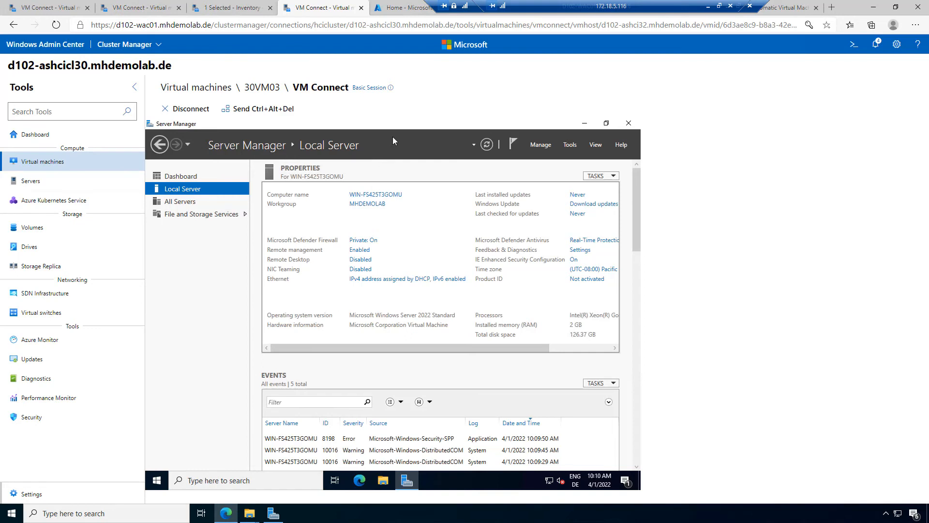
{"action": "left_click", "coordinate": [240, 5]}
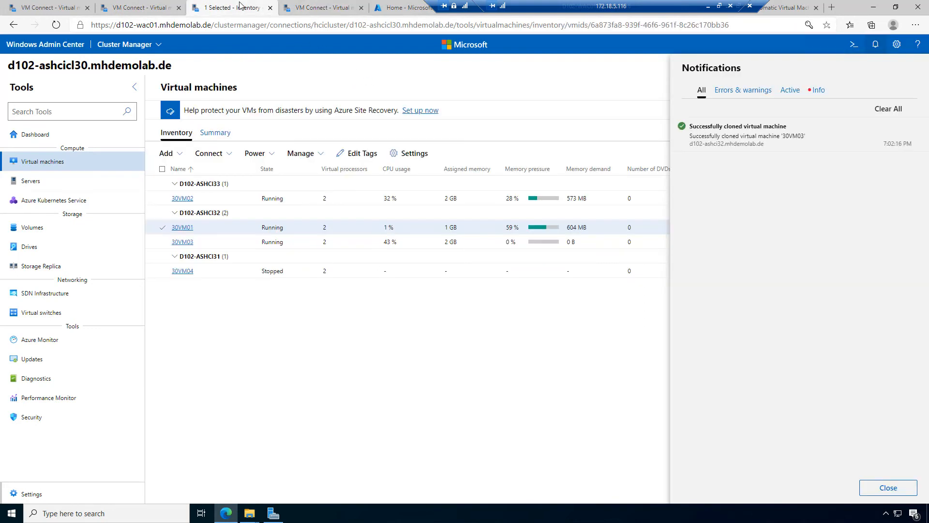
Step: Dismiss the notifications and open the Move panel for 30VM01 from the Manage menu
{"action": "left_click", "coordinate": [474, 420]}
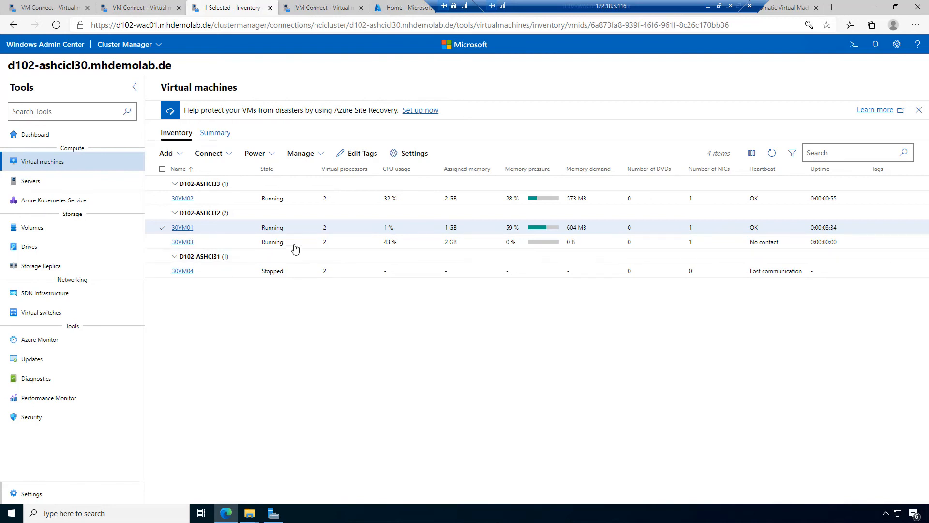
{"action": "left_click", "coordinate": [324, 157]}
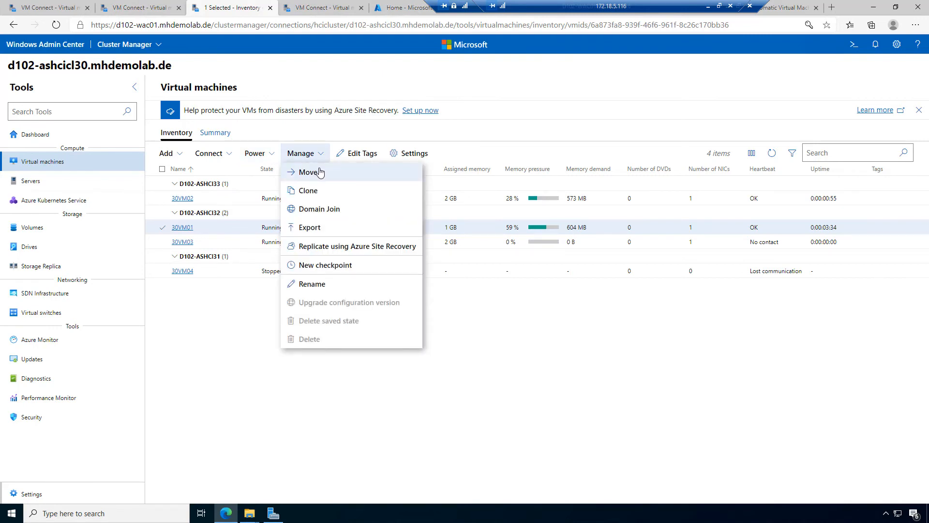
{"action": "left_click", "coordinate": [320, 172]}
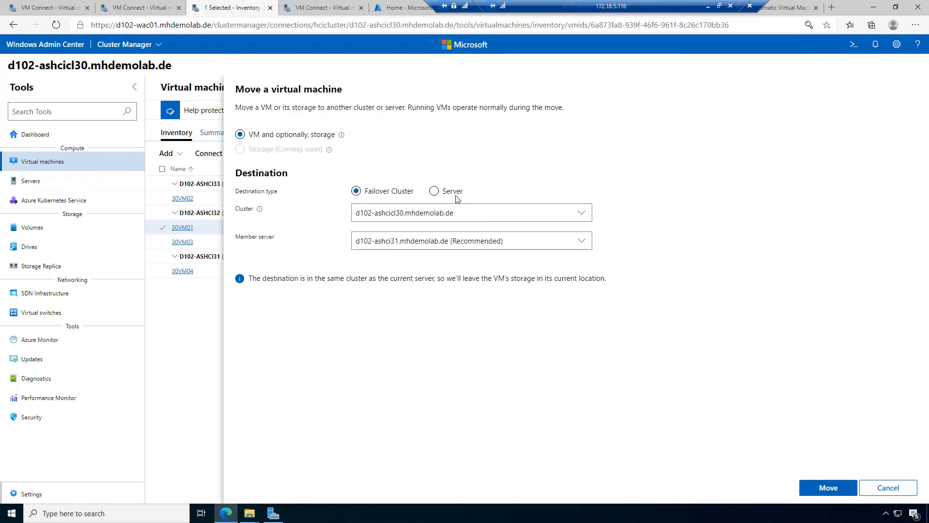
{"action": "left_click", "coordinate": [433, 192]}
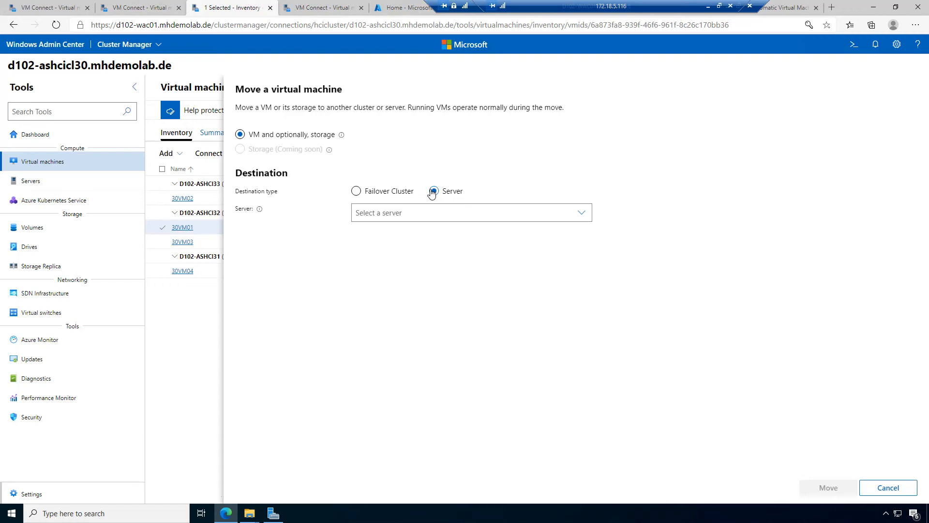
{"action": "left_click", "coordinate": [453, 206]}
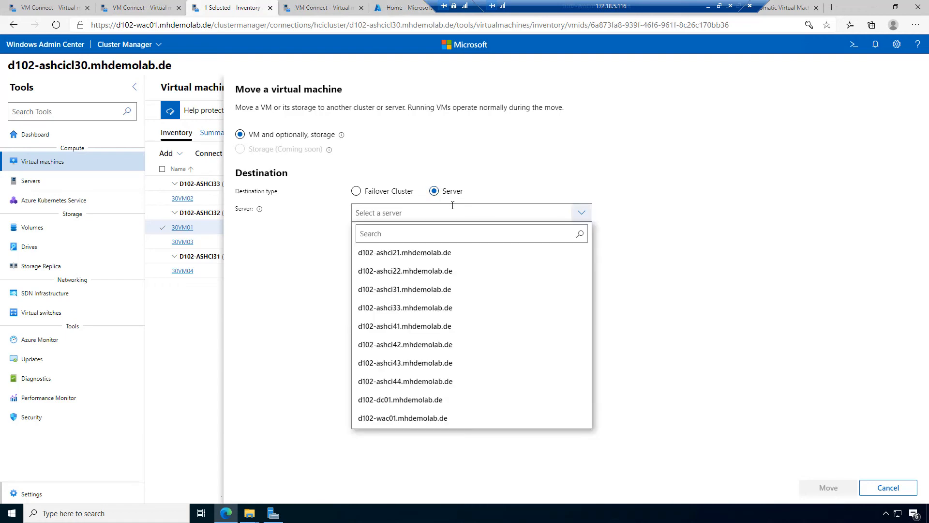
{"action": "left_click", "coordinate": [394, 191]}
{"action": "left_click", "coordinate": [377, 193]}
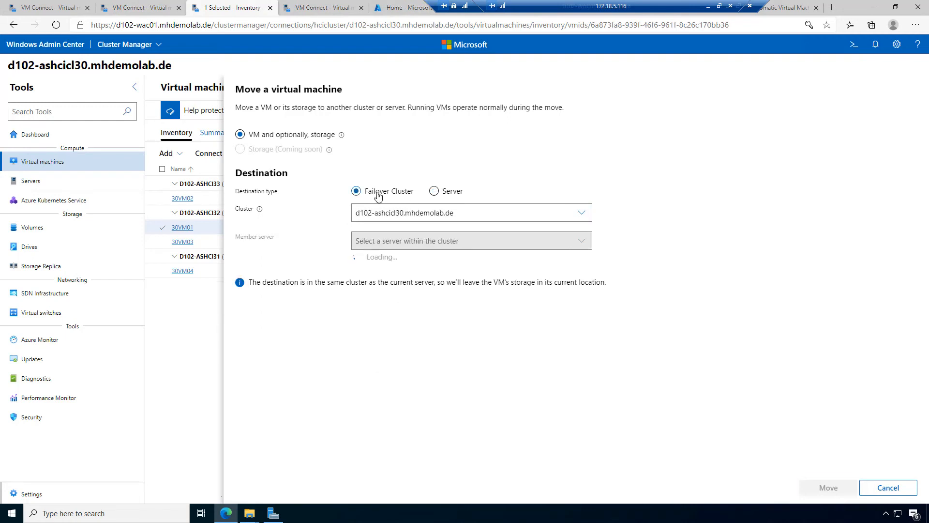
{"action": "left_click", "coordinate": [530, 213]}
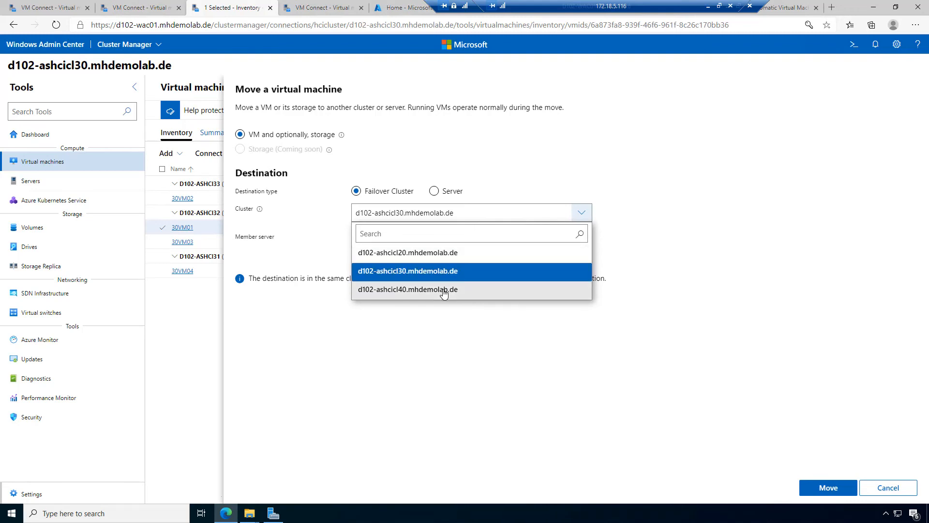
{"action": "left_click", "coordinate": [437, 272]}
{"action": "left_click", "coordinate": [463, 212]}
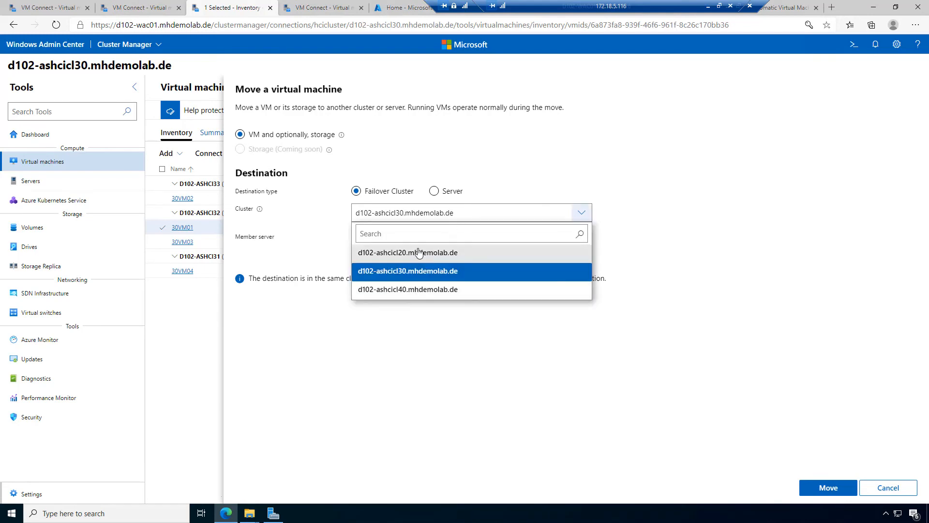
{"action": "left_click", "coordinate": [414, 269]}
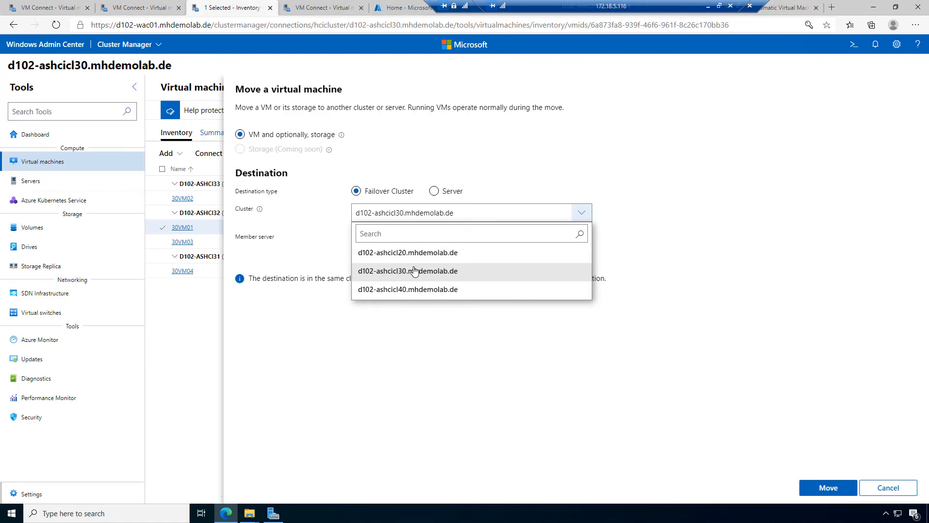
{"action": "left_click", "coordinate": [434, 192]}
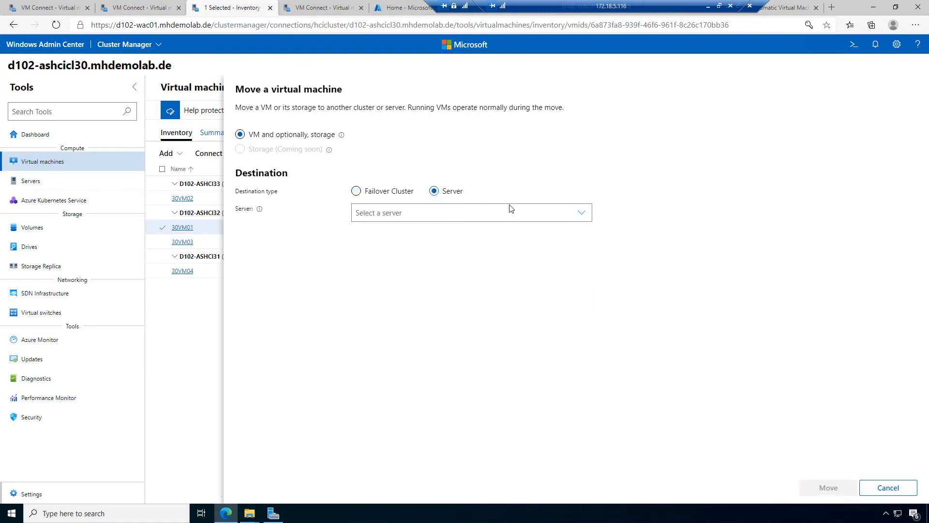
{"action": "left_click", "coordinate": [577, 217]}
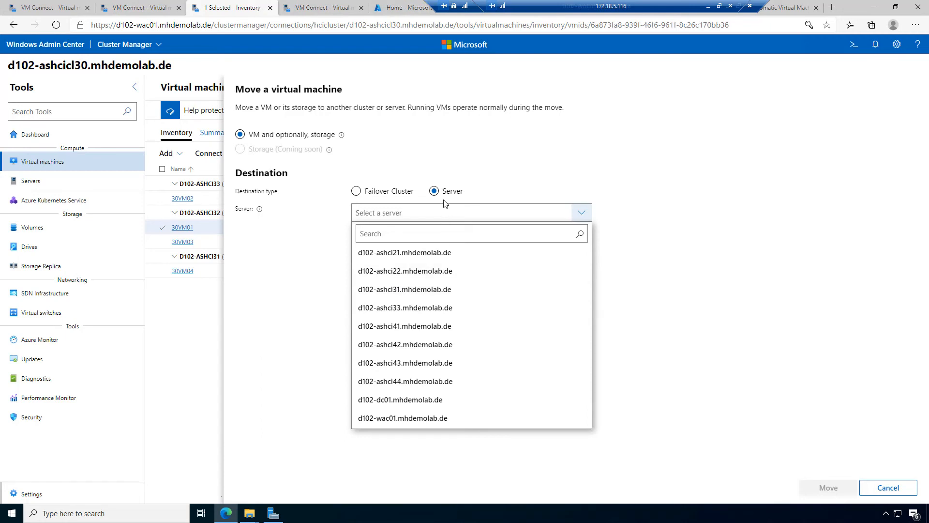
{"action": "left_click", "coordinate": [400, 192]}
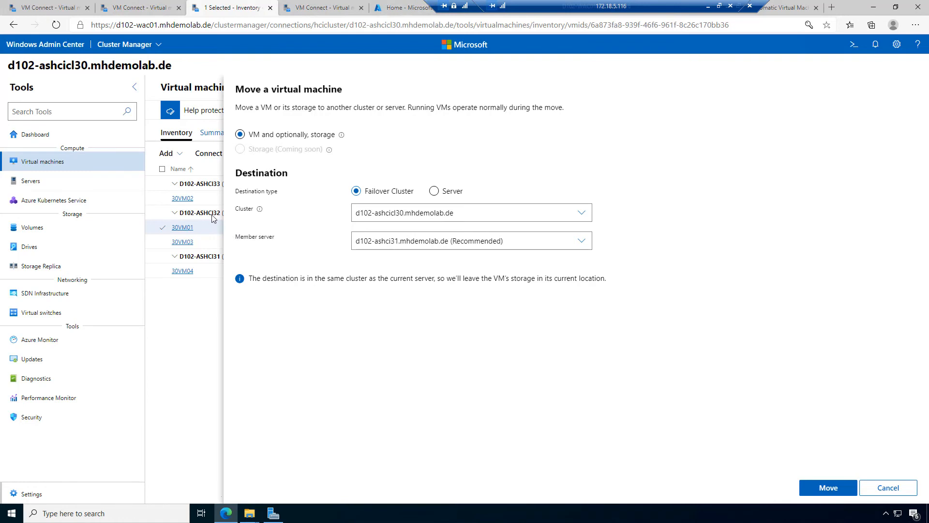
Step: Keep member server d102-ashci31 as the target and live-migrate 30VM01
{"action": "left_click", "coordinate": [555, 244]}
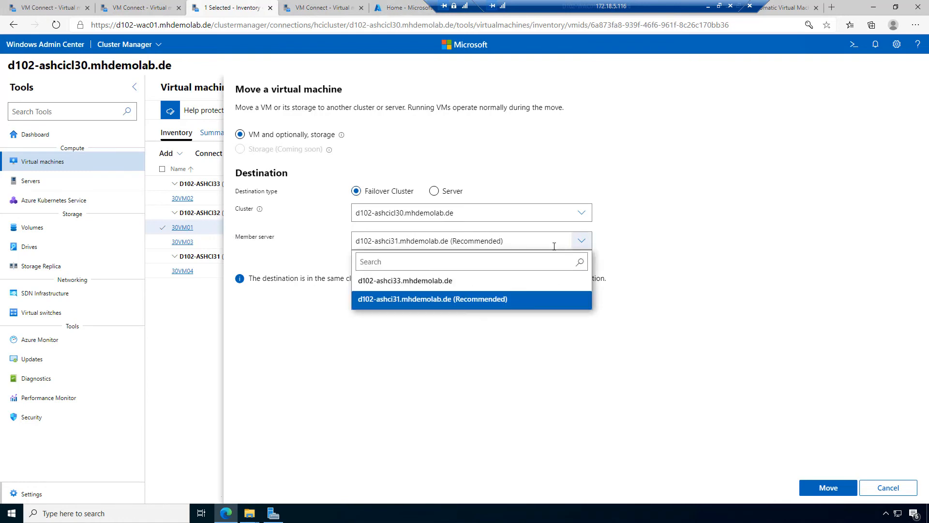
{"action": "left_click", "coordinate": [438, 299]}
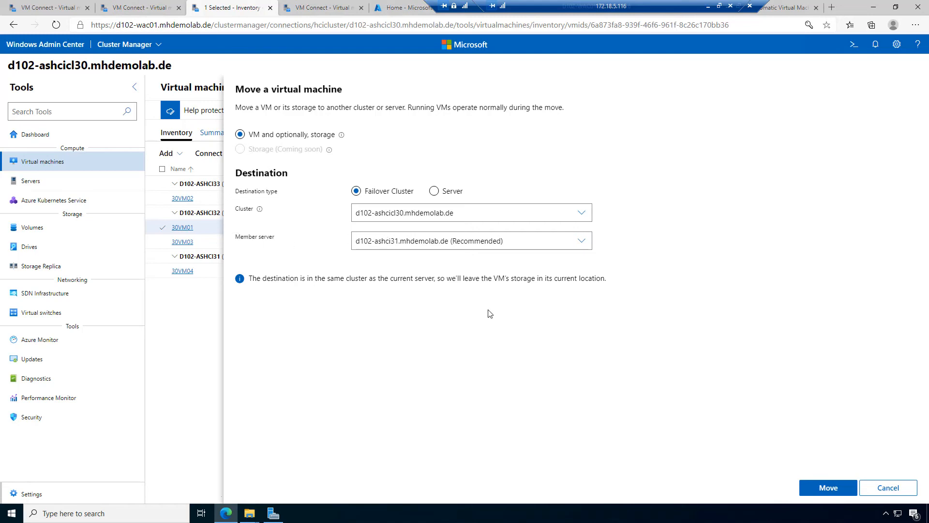
{"action": "left_click", "coordinate": [832, 487]}
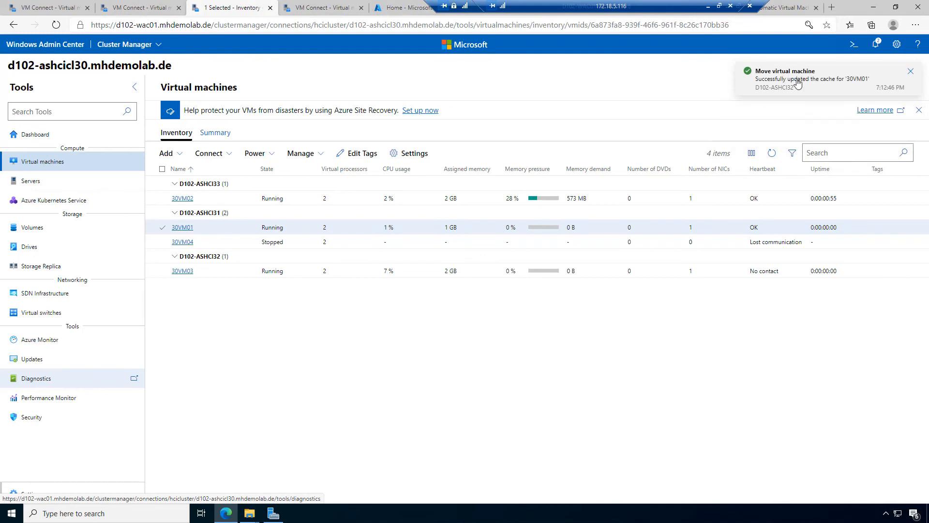
Step: Check the notifications for the 30VM01 move result, then close them
{"action": "left_click", "coordinate": [877, 44]}
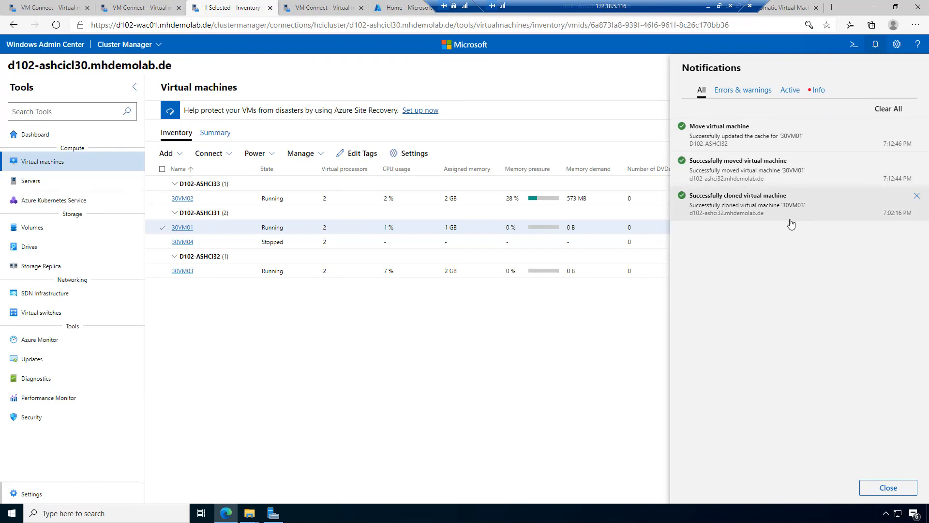
{"action": "left_click", "coordinate": [512, 407]}
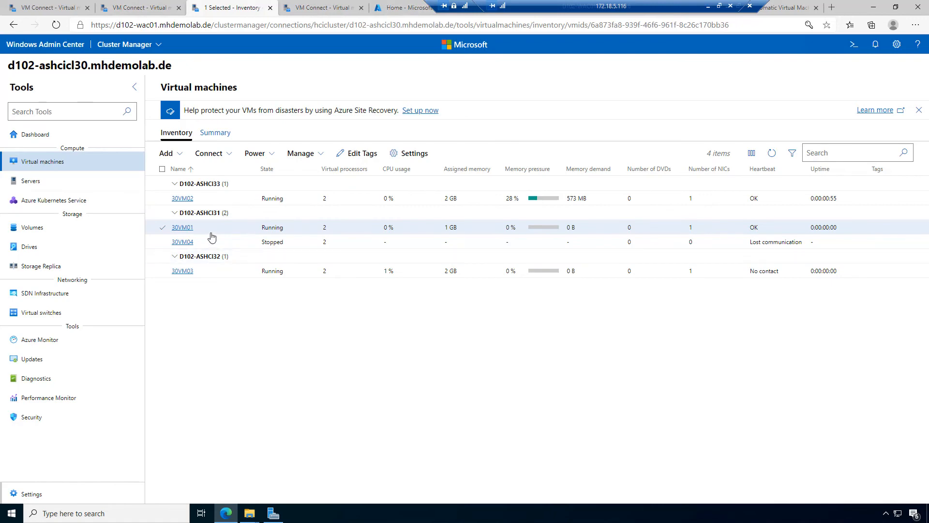
{"action": "left_click", "coordinate": [333, 16]}
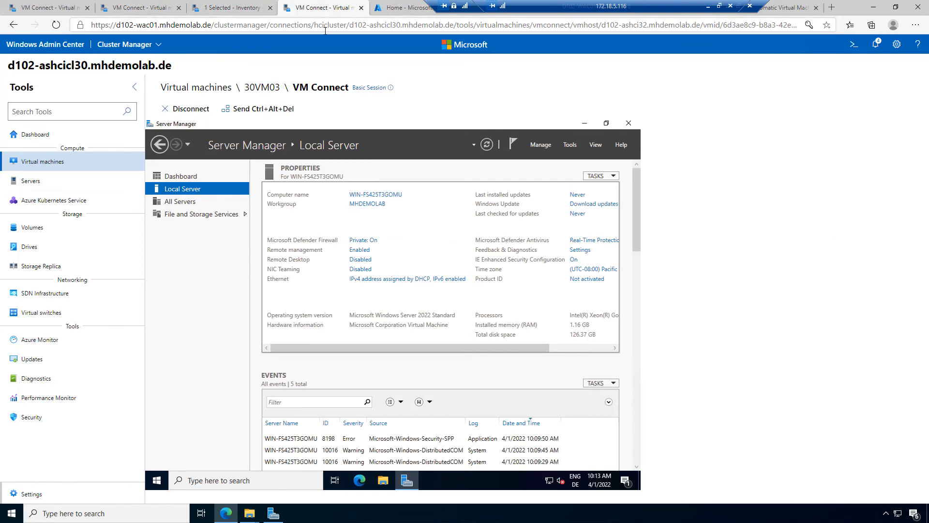
{"action": "left_click", "coordinate": [229, 13]}
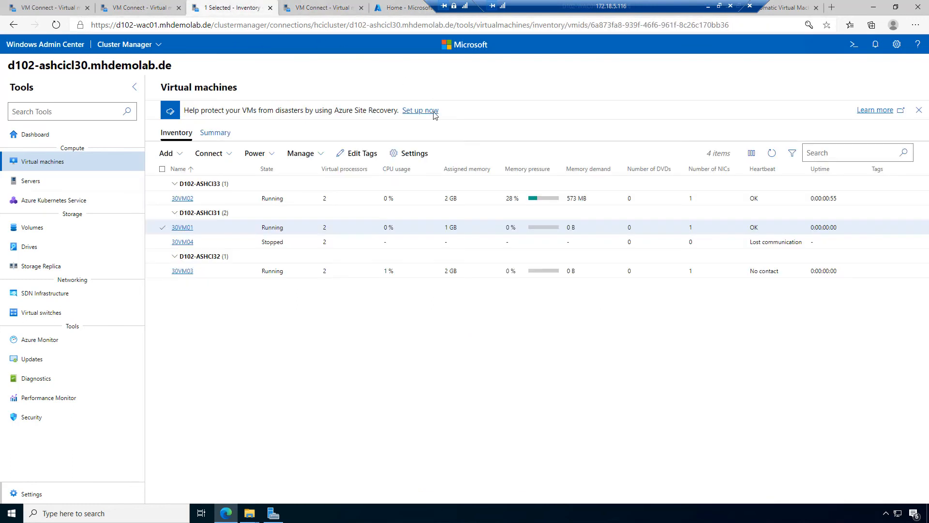
Step: Select only 30VM03 in the inventory and open its Manage actions
{"action": "left_click", "coordinate": [162, 271]}
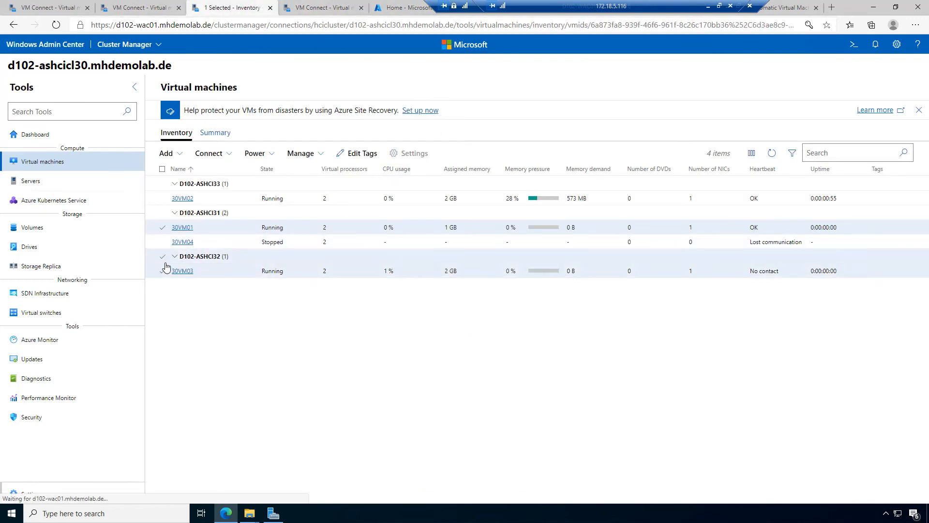
{"action": "left_click", "coordinate": [162, 227]}
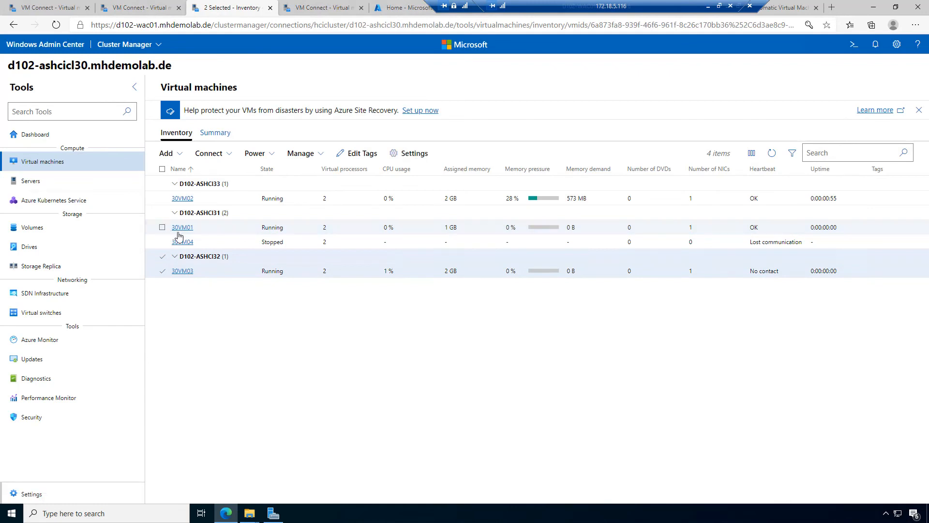
{"action": "left_click", "coordinate": [163, 273]}
{"action": "left_click", "coordinate": [162, 273]}
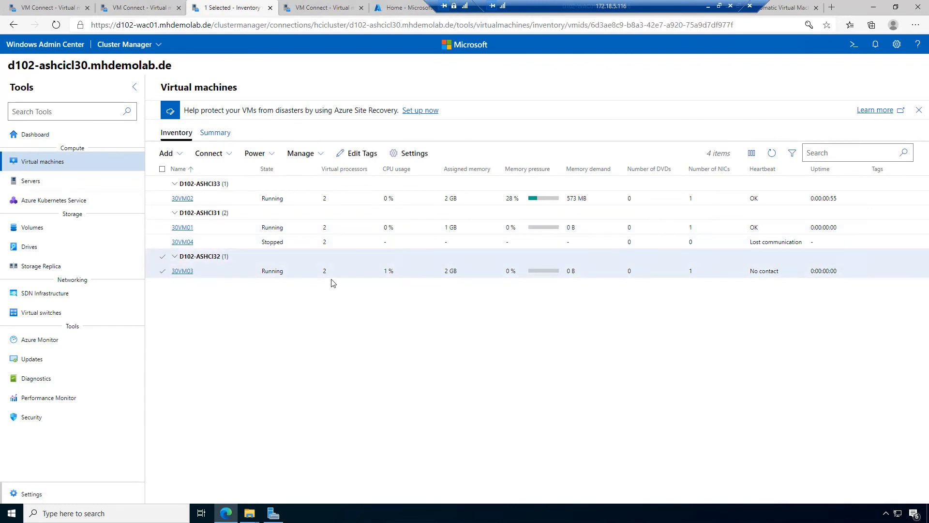
{"action": "left_click", "coordinate": [321, 155]}
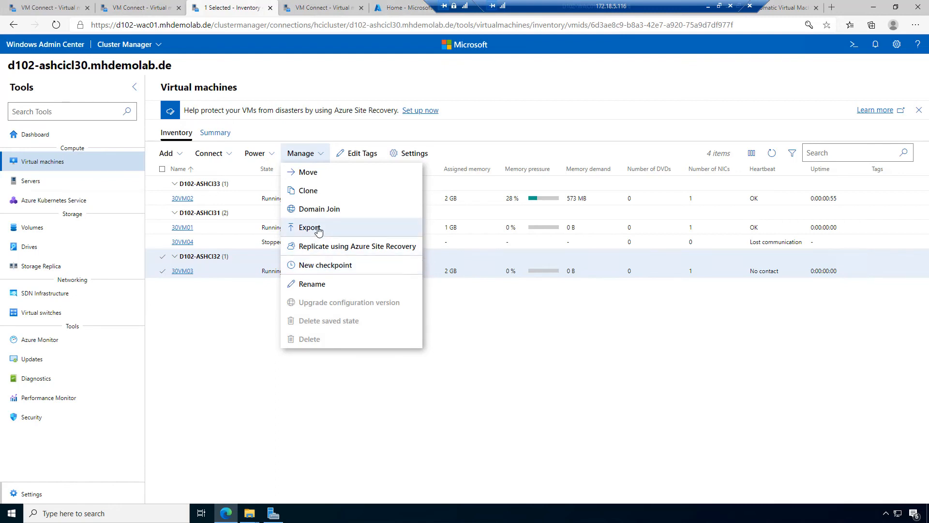
Step: Select 30VM03 and start a Domain Join from its Manage actions
{"action": "left_click", "coordinate": [179, 154]}
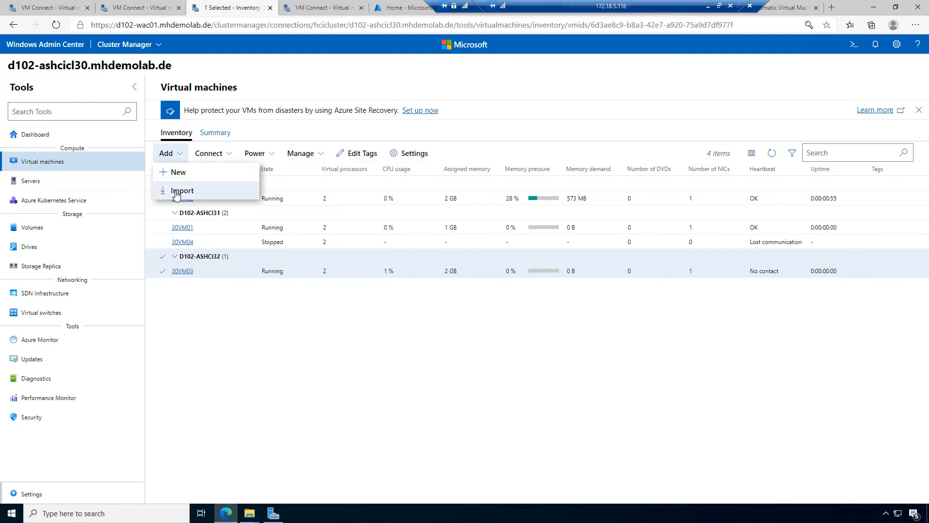
{"action": "left_click", "coordinate": [311, 79]}
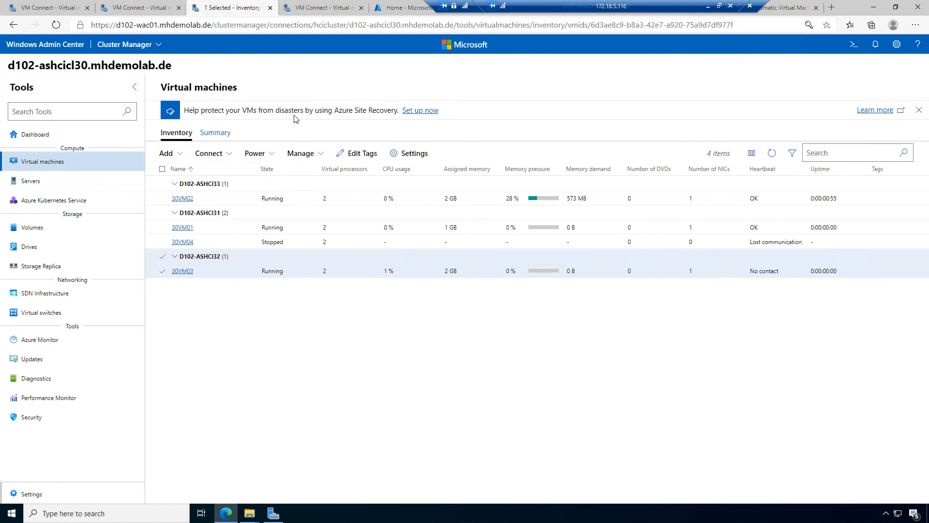
{"action": "left_click", "coordinate": [272, 162]}
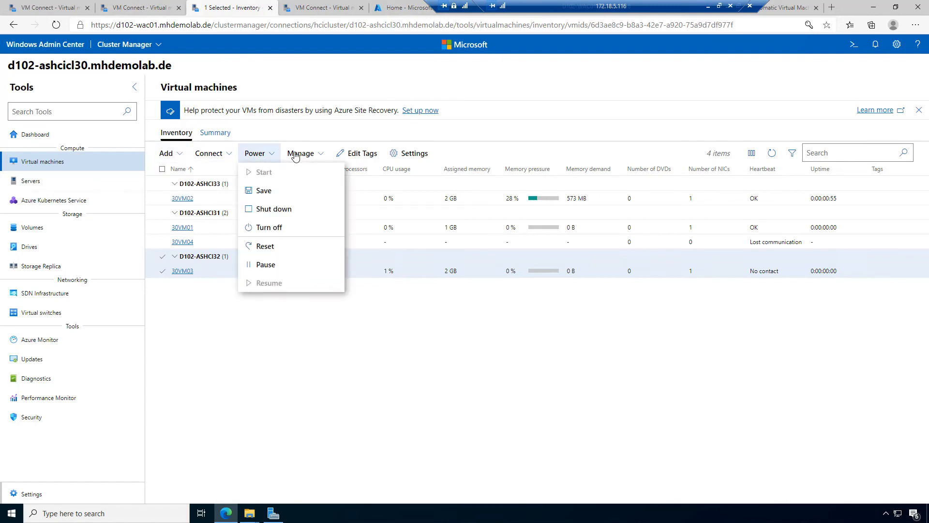
{"action": "left_click", "coordinate": [319, 154]}
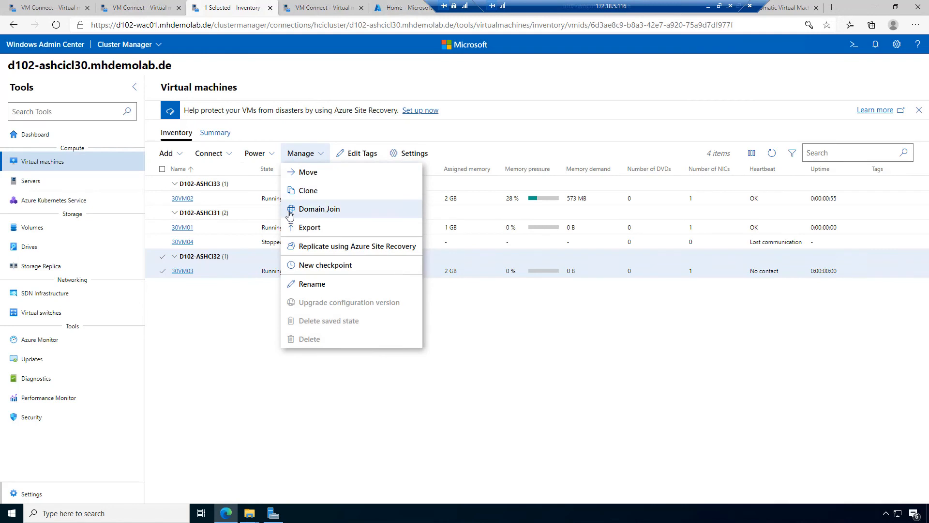
{"action": "left_click", "coordinate": [320, 209]}
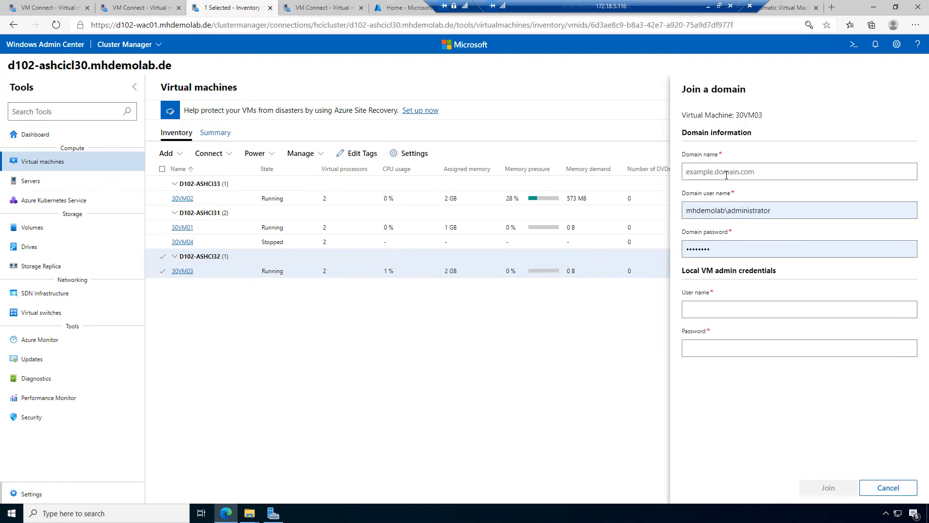
Step: Enter domain mhdemolab with the local Administrator user name and password, and submit the join
{"action": "type", "text": "mhdemolab.de"}
{"action": "left_click", "coordinate": [730, 309]}
{"action": "type", "text": "Administrator"}
{"action": "key", "text": "Tab"}
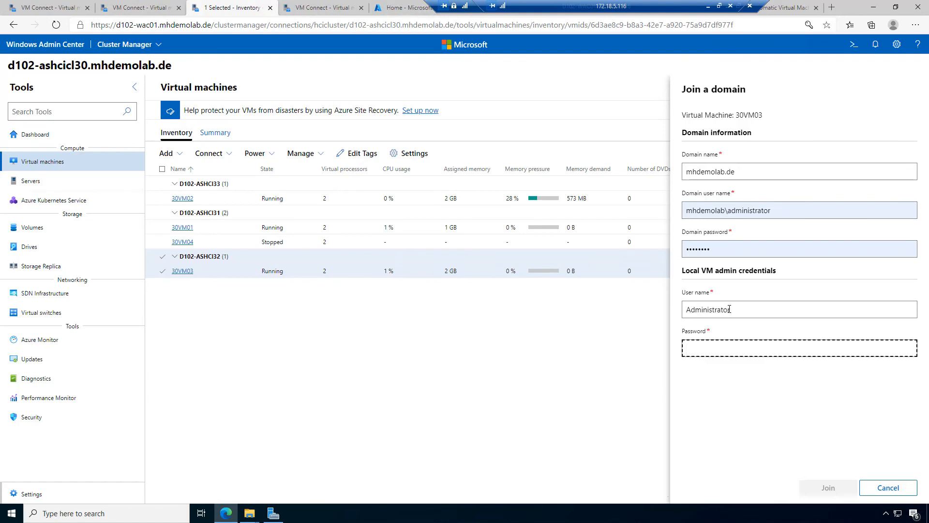
{"action": "type", "text": "••"}
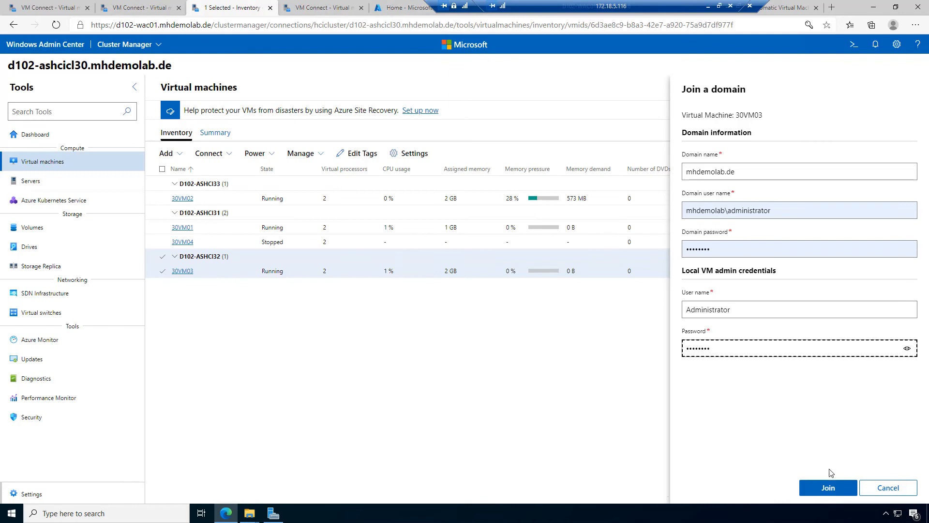
{"action": "left_click", "coordinate": [817, 492]}
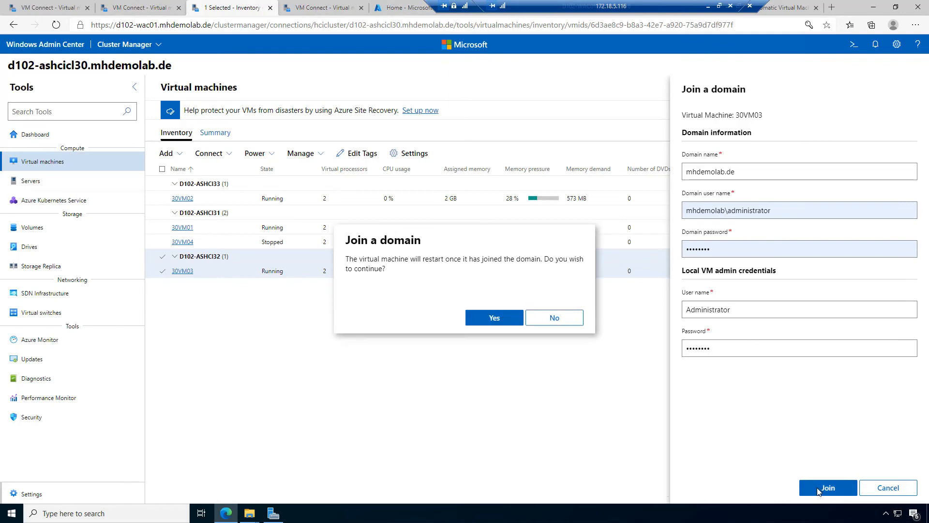
Step: Confirm 30VM03's restart for the domain join, verify success in notifications, then go to its console
{"action": "left_click", "coordinate": [494, 318]}
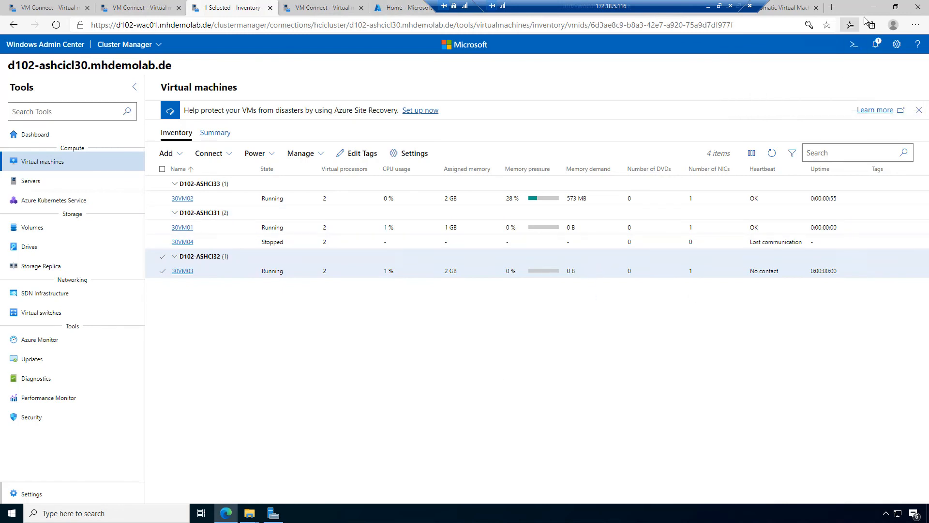
{"action": "left_click", "coordinate": [875, 45]}
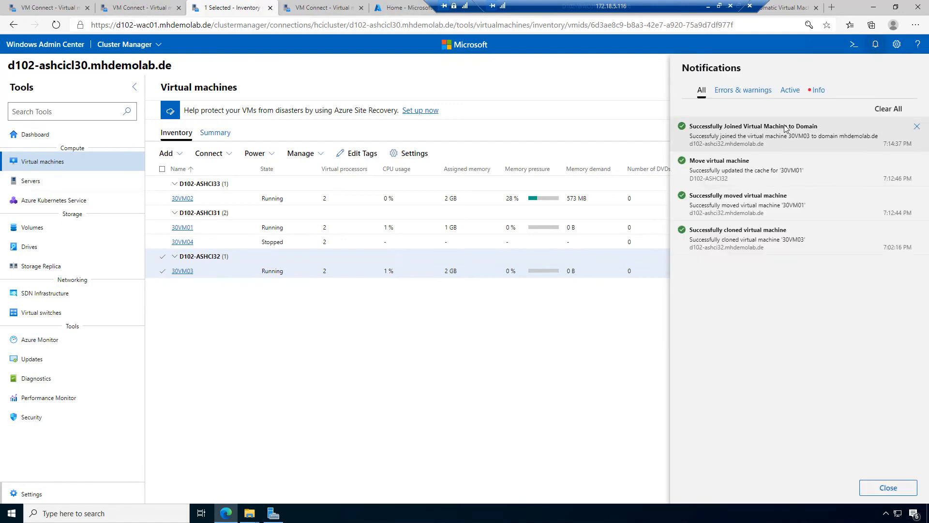
{"action": "left_click", "coordinate": [426, 83]}
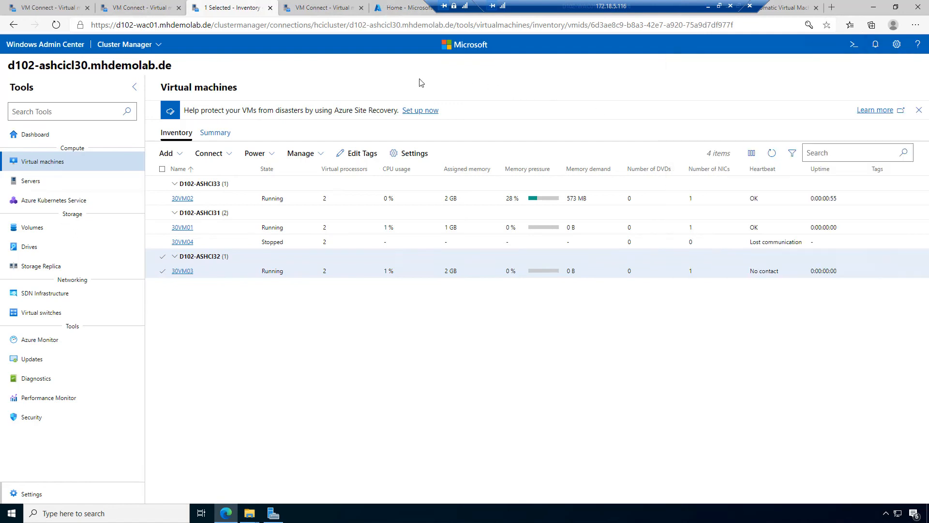
{"action": "left_click", "coordinate": [324, 11]}
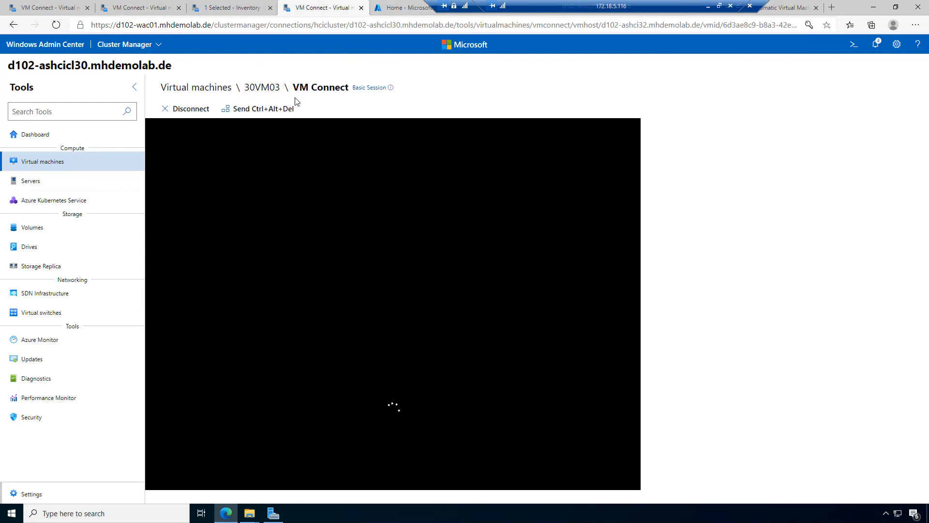
Step: Sign in to 30VM03's console as Other user with the mhdemolab.de domain administrator account
{"action": "mouse_move", "coordinate": [350, 82]}
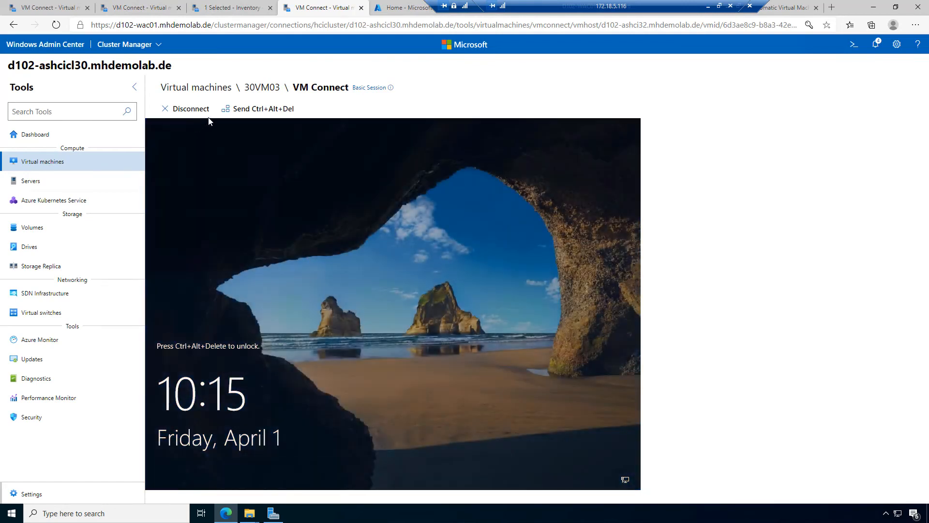
{"action": "left_click", "coordinate": [250, 107]}
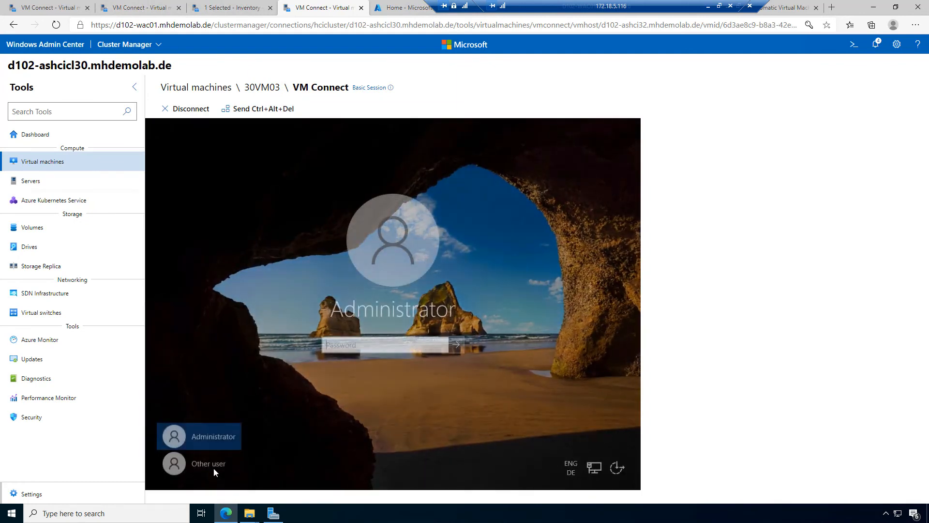
{"action": "left_click", "coordinate": [213, 467]}
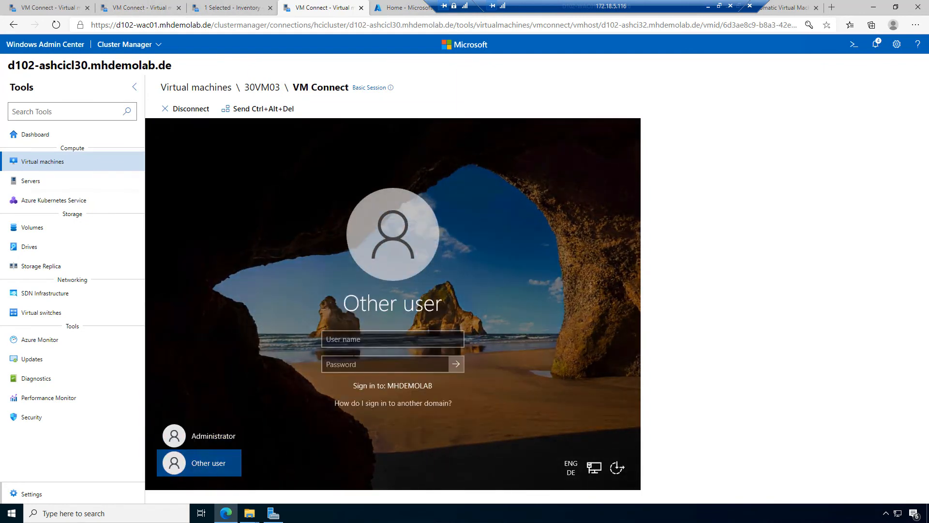
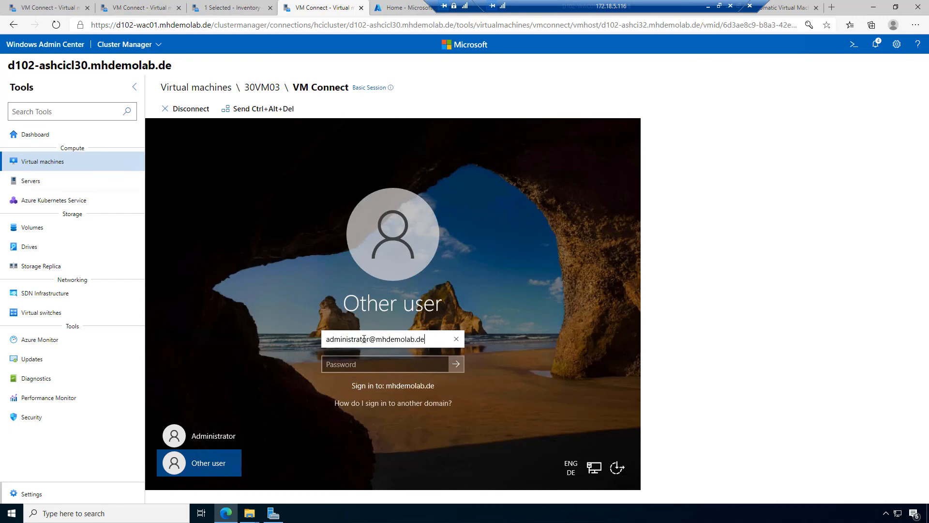
{"action": "key", "text": "Tab"}
{"action": "type", "text": "P"}
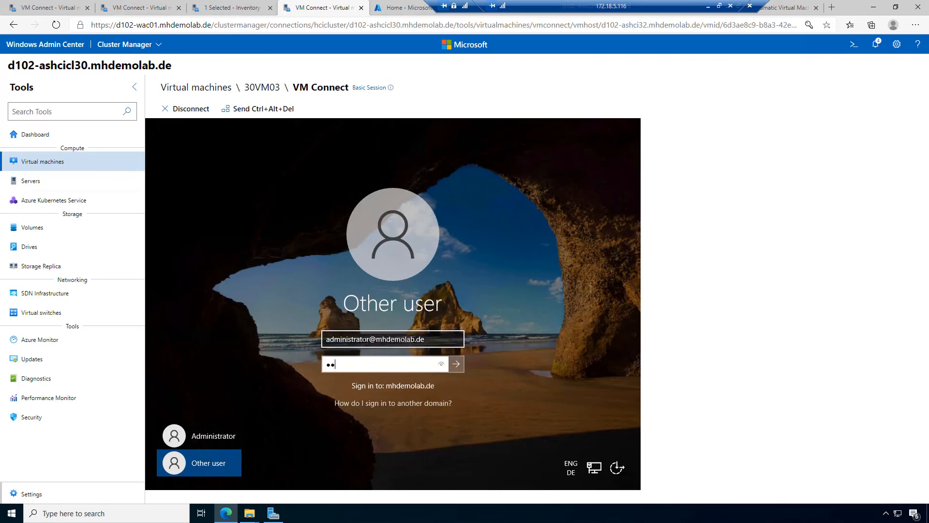
{"action": "key", "text": "Return"}
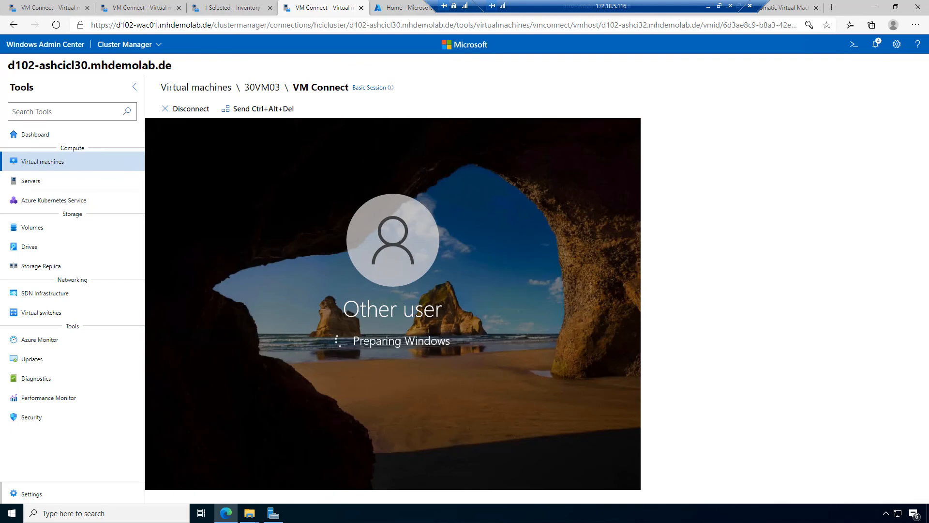
Step: Select 30VM01 in the cluster's VM inventory and connect to it as a server
{"action": "left_click", "coordinate": [242, 7]}
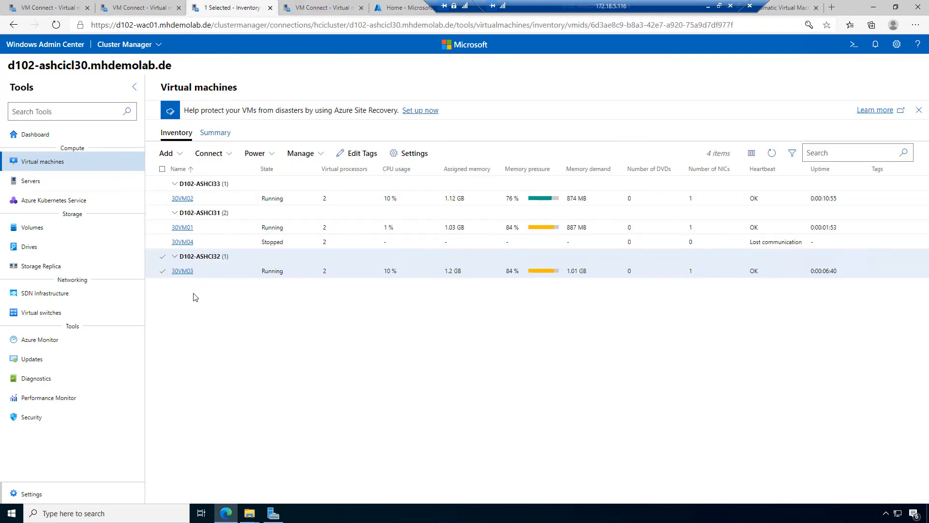
{"action": "left_click", "coordinate": [163, 228]}
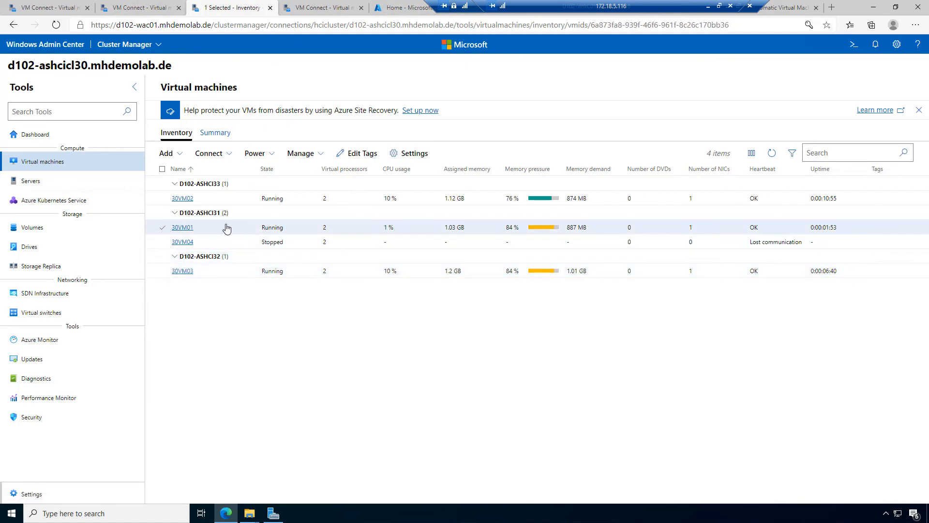
{"action": "left_click", "coordinate": [228, 155]}
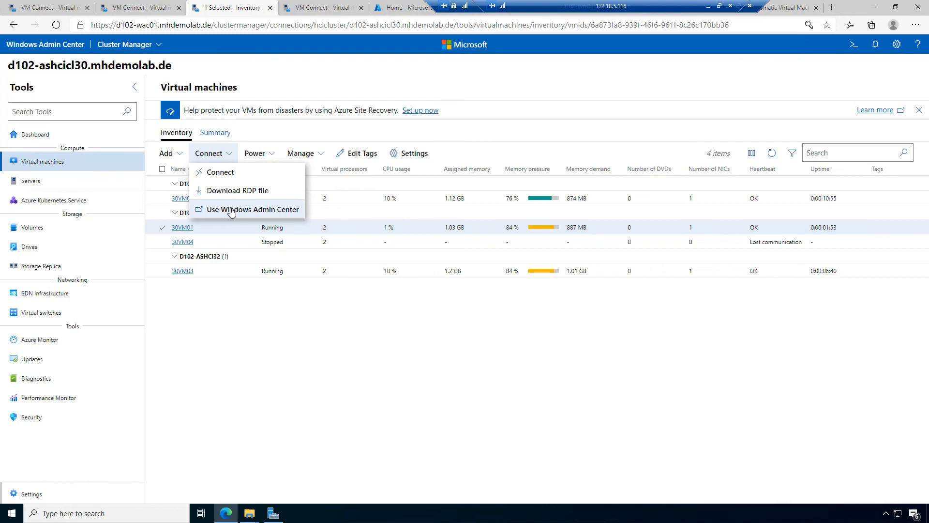
{"action": "left_click", "coordinate": [231, 213]}
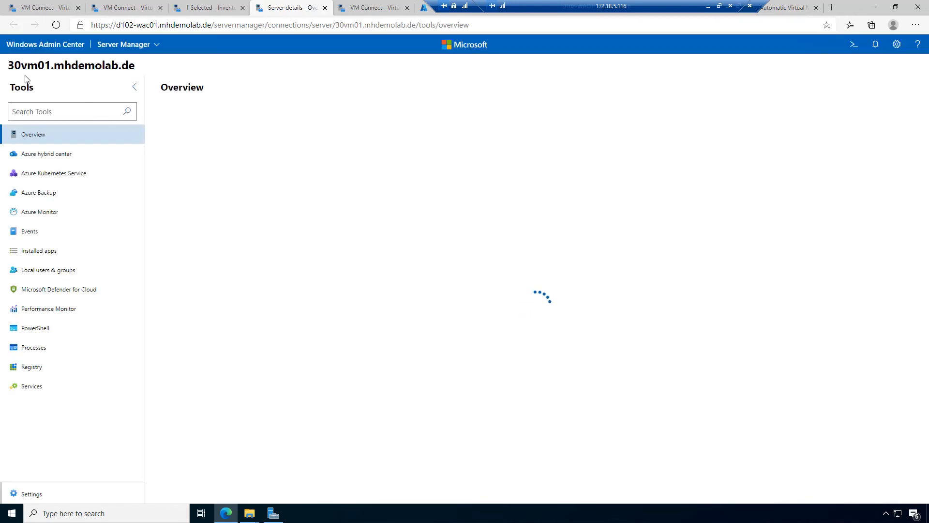
Step: Review 30vm01's overview (mhdemolab.de domain, CPU, memory, network charts) against the inventory tab, then return home
{"action": "left_click_drag", "start_coordinate": [10, 65], "coordinate": [74, 67]}
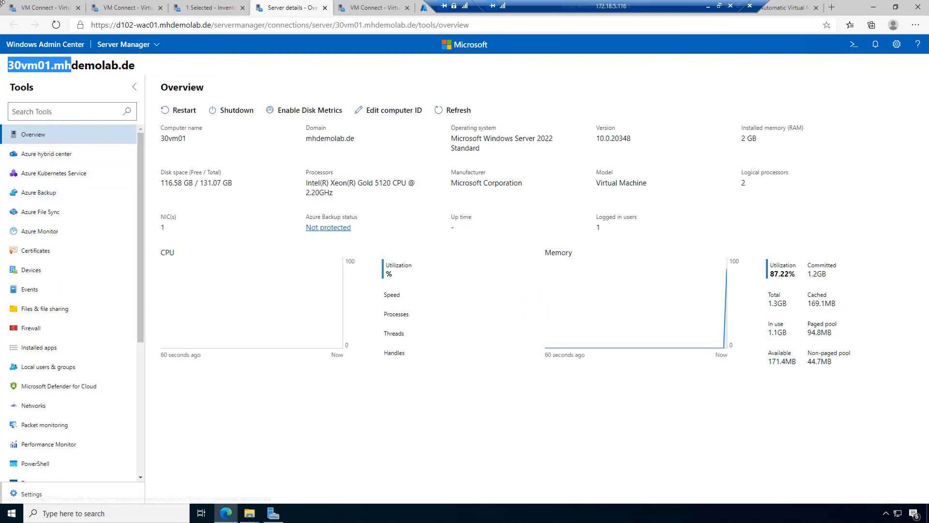
{"action": "left_click", "coordinate": [211, 6]}
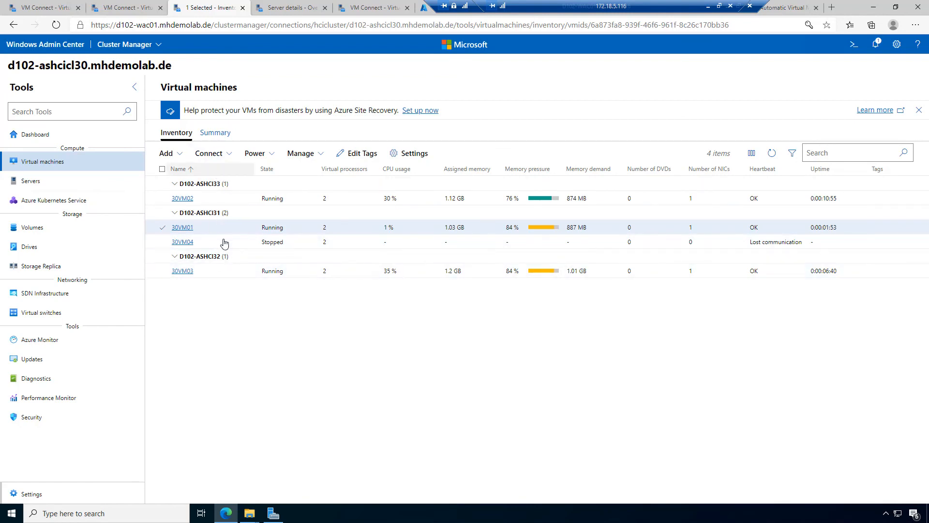
{"action": "left_click", "coordinate": [293, 7]}
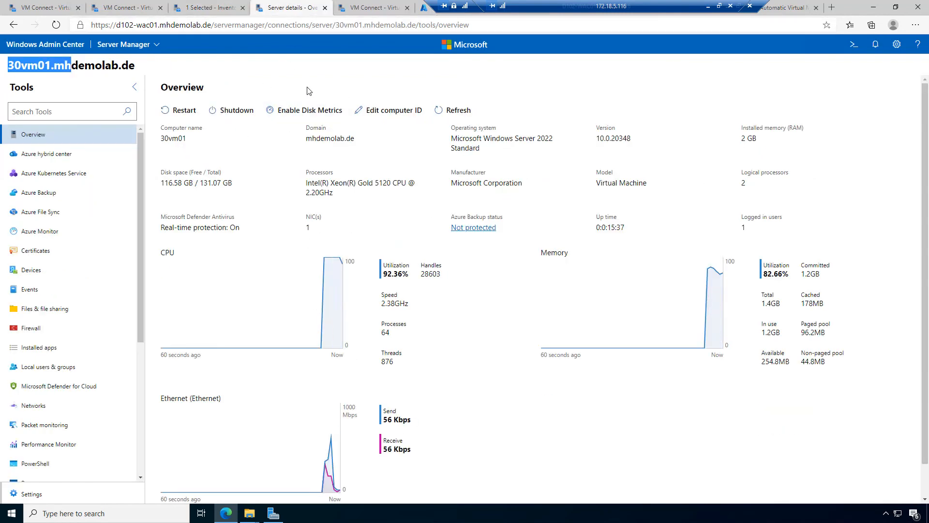
{"action": "left_click", "coordinate": [59, 84]}
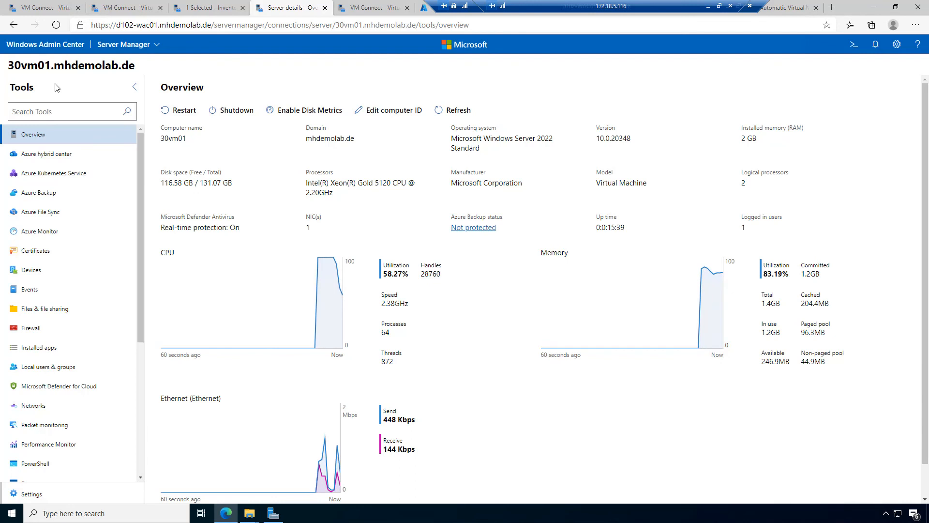
{"action": "left_click", "coordinate": [211, 7]}
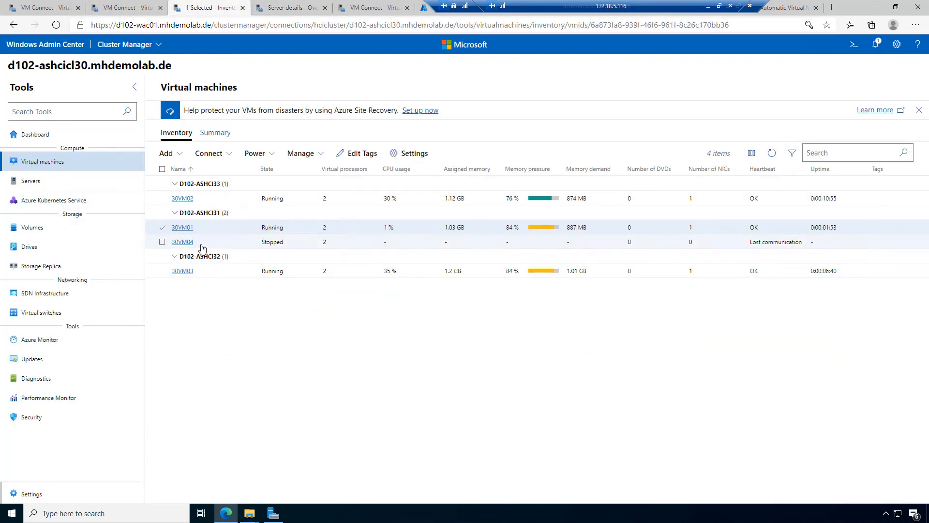
{"action": "left_click", "coordinate": [264, 6]}
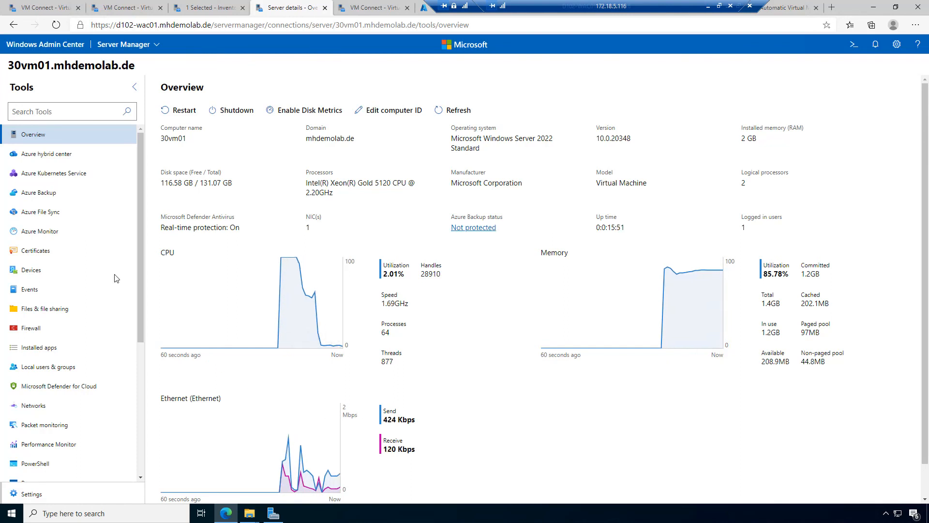
{"action": "scroll", "coordinate": [116, 324], "scroll_direction": "down", "scroll_amount": 5}
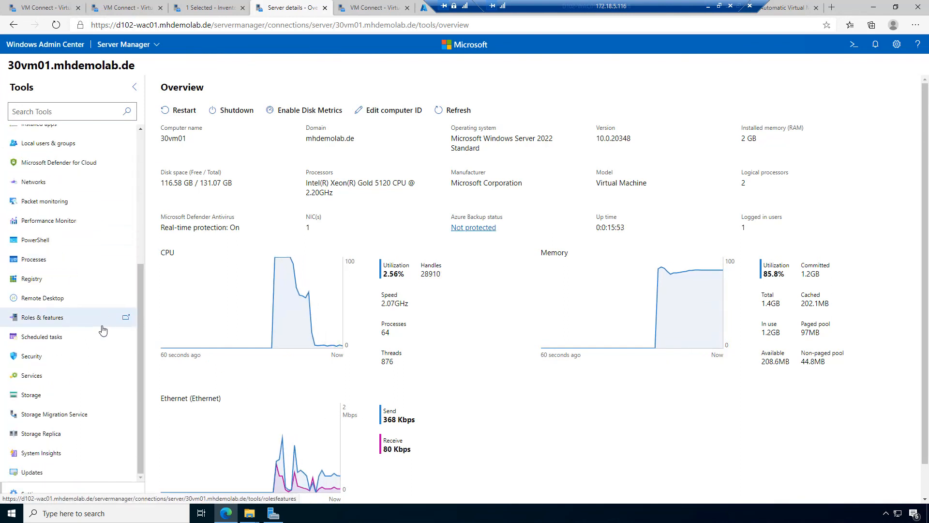
{"action": "scroll", "coordinate": [102, 331], "scroll_direction": "up", "scroll_amount": 5}
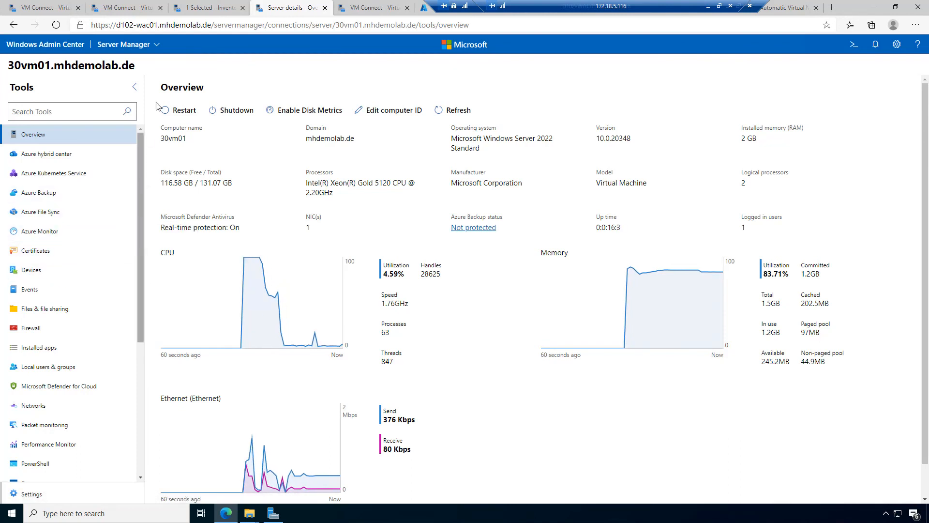
{"action": "left_click", "coordinate": [37, 46]}
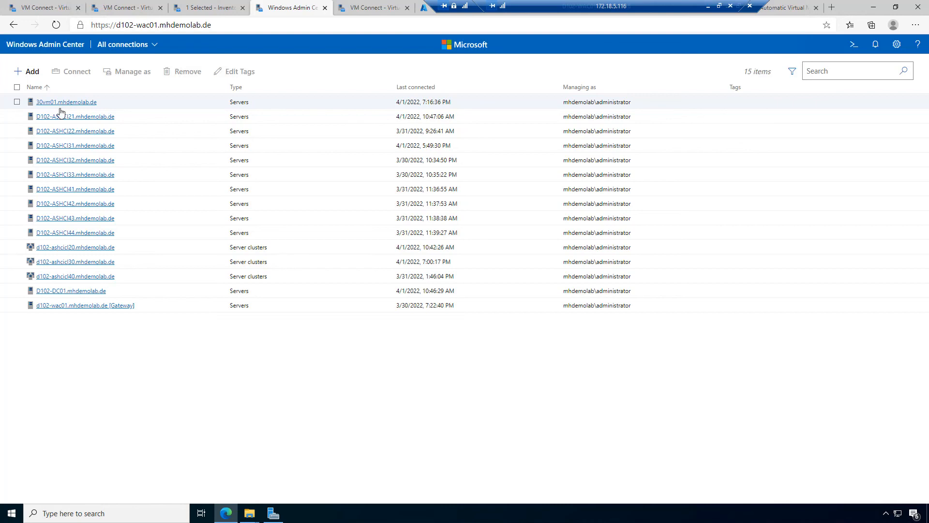
Step: Open the Add options on All connections, then return to the cluster's VM inventory
{"action": "left_click", "coordinate": [29, 74]}
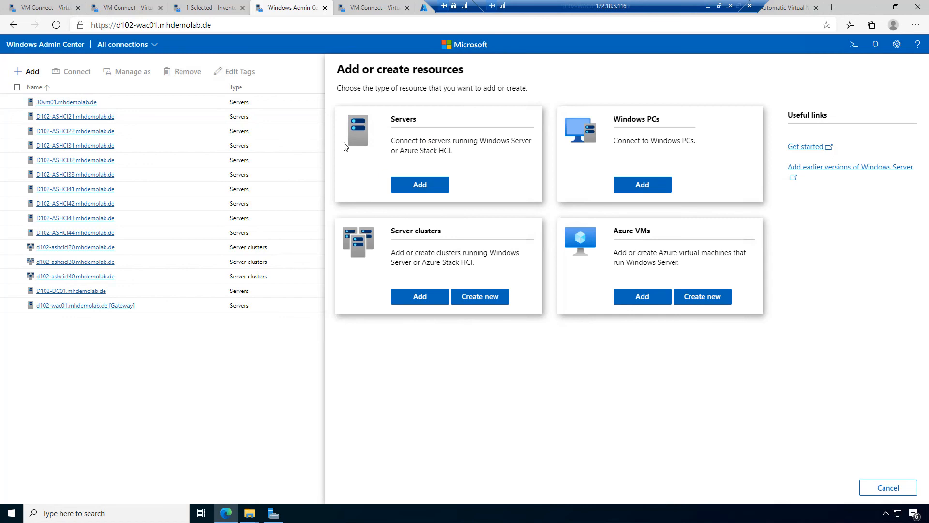
{"action": "left_click", "coordinate": [189, 9]}
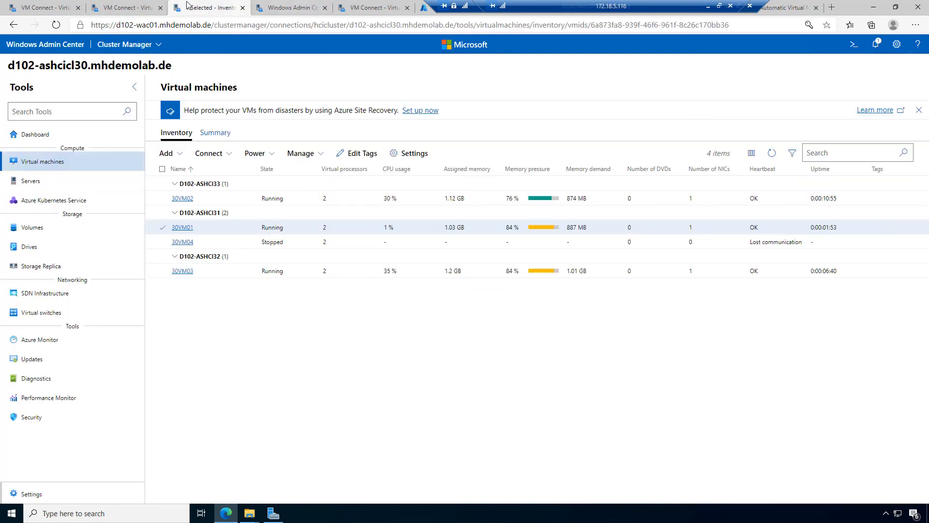
{"action": "left_click", "coordinate": [231, 154]}
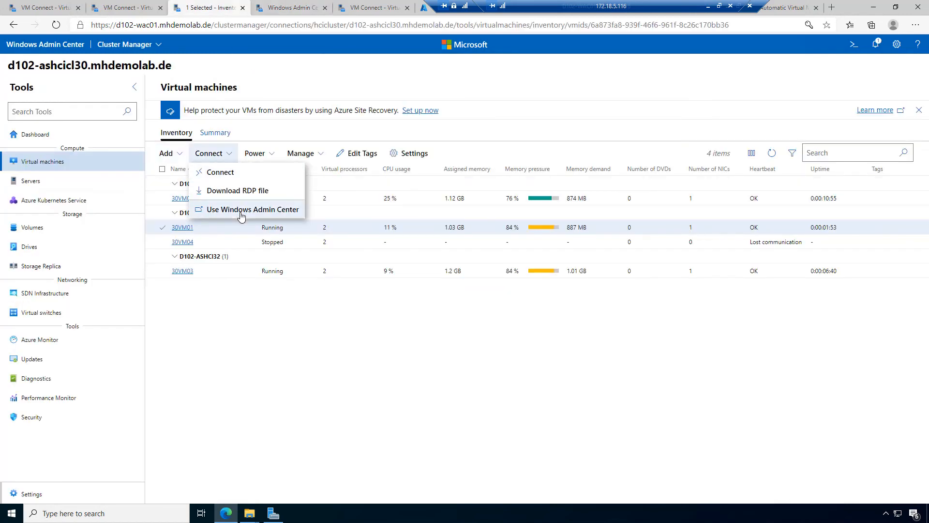
{"action": "left_click", "coordinate": [559, 77]}
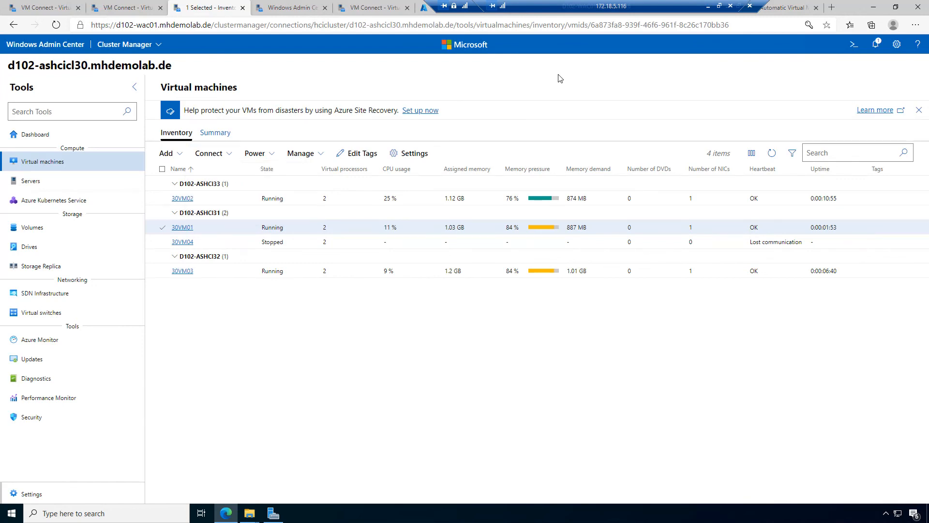
{"action": "left_click", "coordinate": [272, 154]}
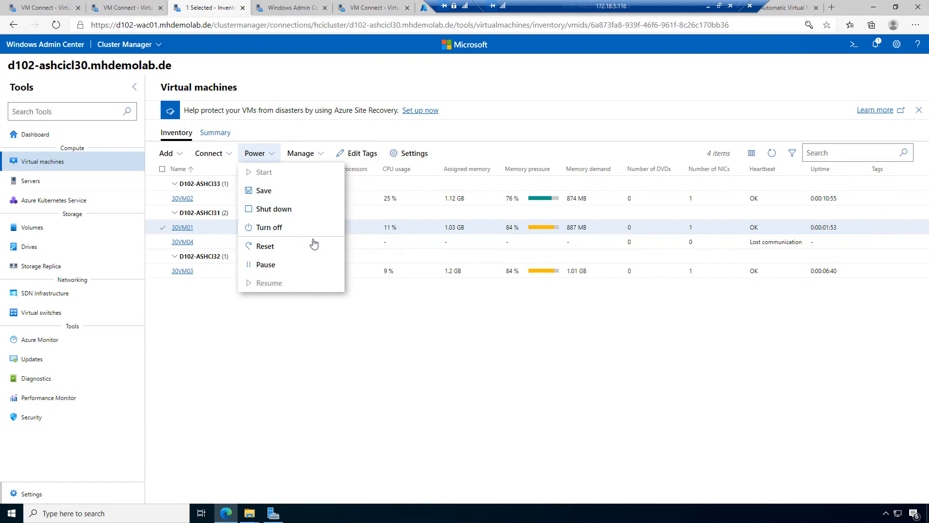
{"action": "left_click", "coordinate": [321, 154]}
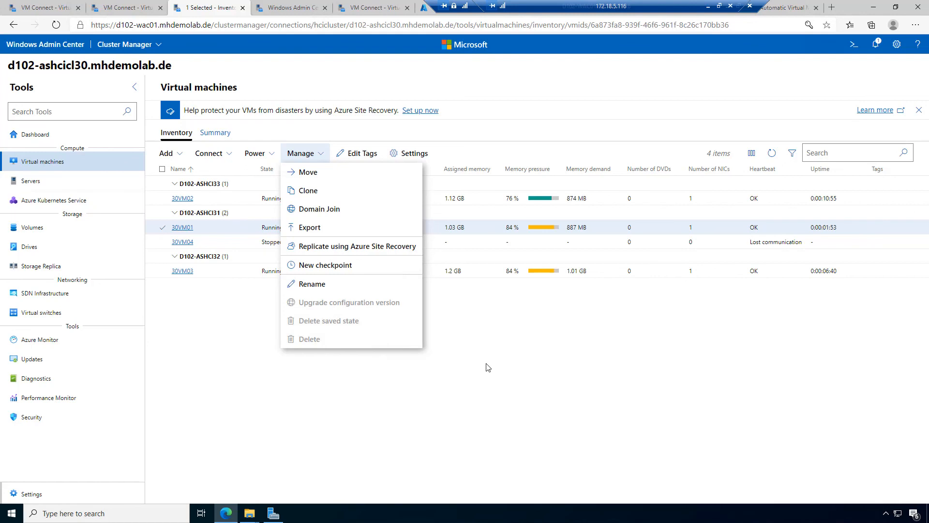
{"action": "left_click", "coordinate": [527, 370]}
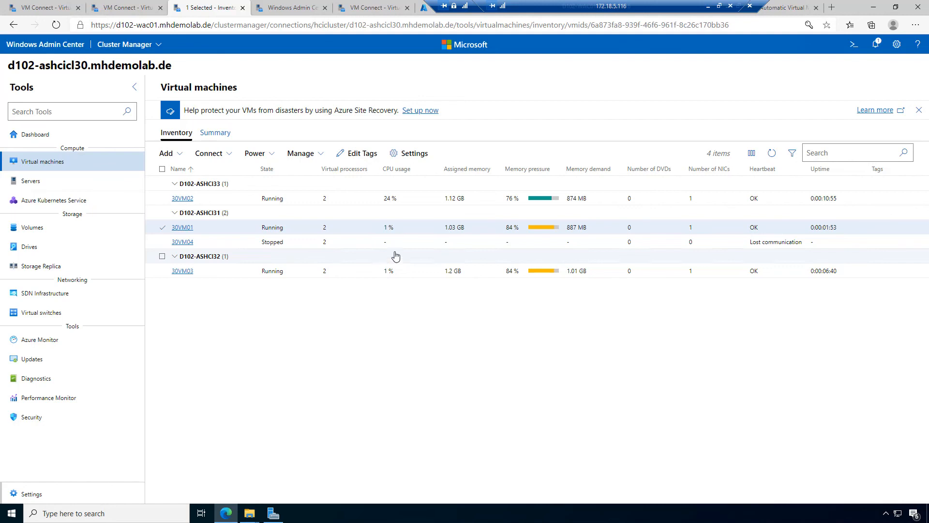
{"action": "left_click", "coordinate": [41, 140]}
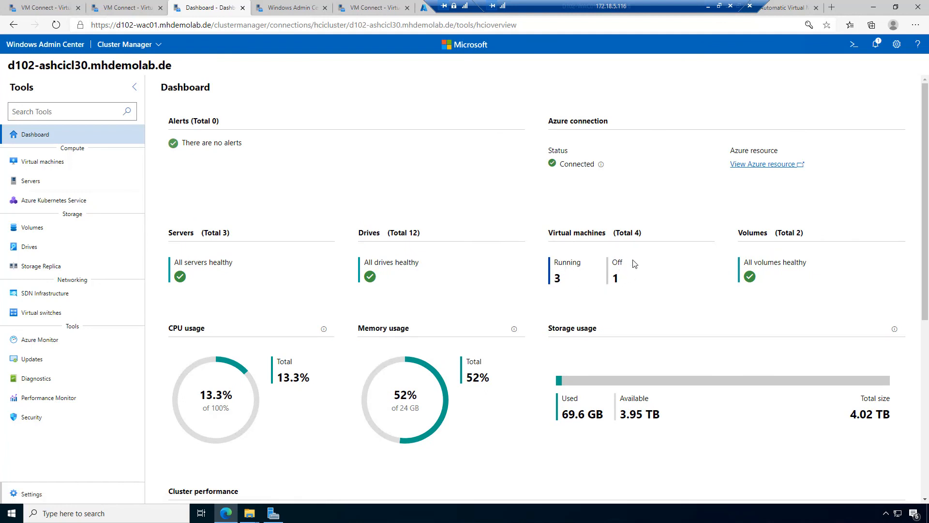
Step: Scroll through the cluster dashboard's usage cards and performance charts, then go to Volumes
{"action": "scroll", "coordinate": [610, 303], "scroll_direction": "down", "scroll_amount": 4}
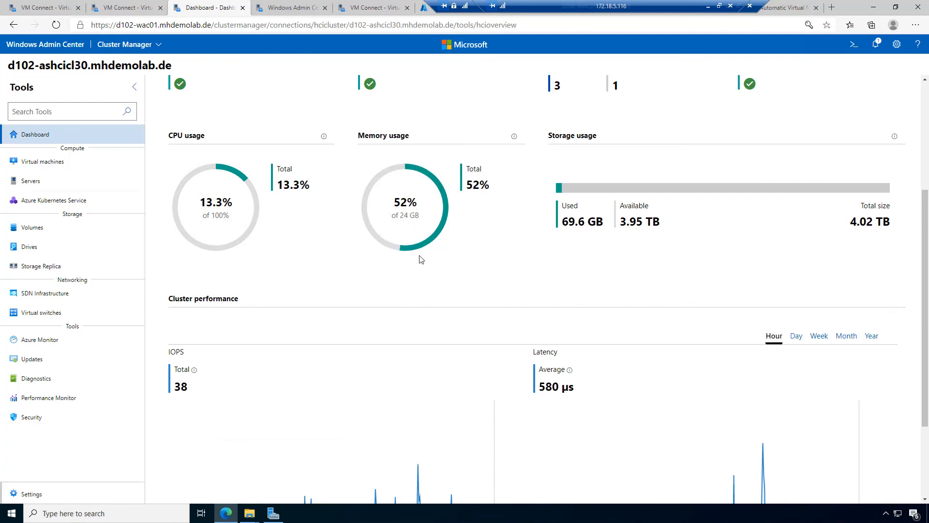
{"action": "scroll", "coordinate": [422, 263], "scroll_direction": "down", "scroll_amount": 3}
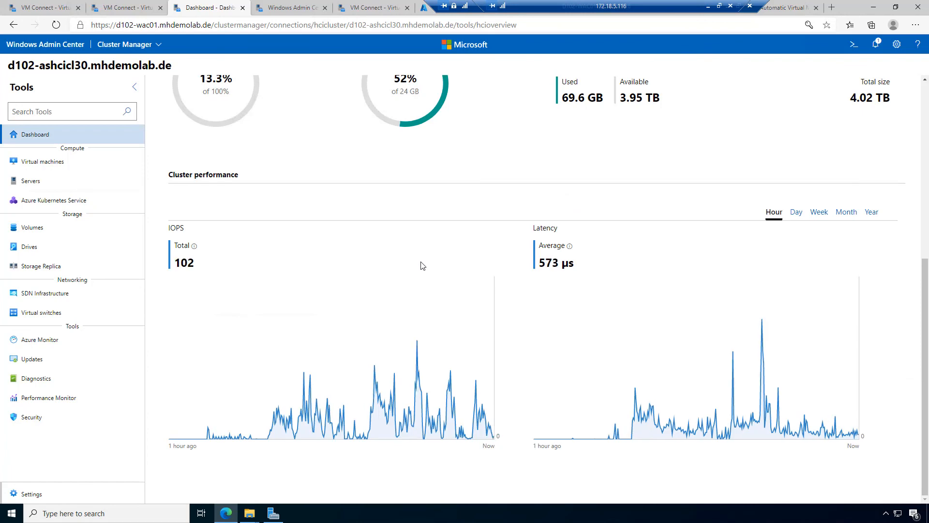
{"action": "scroll", "coordinate": [423, 265], "scroll_direction": "up", "scroll_amount": 4}
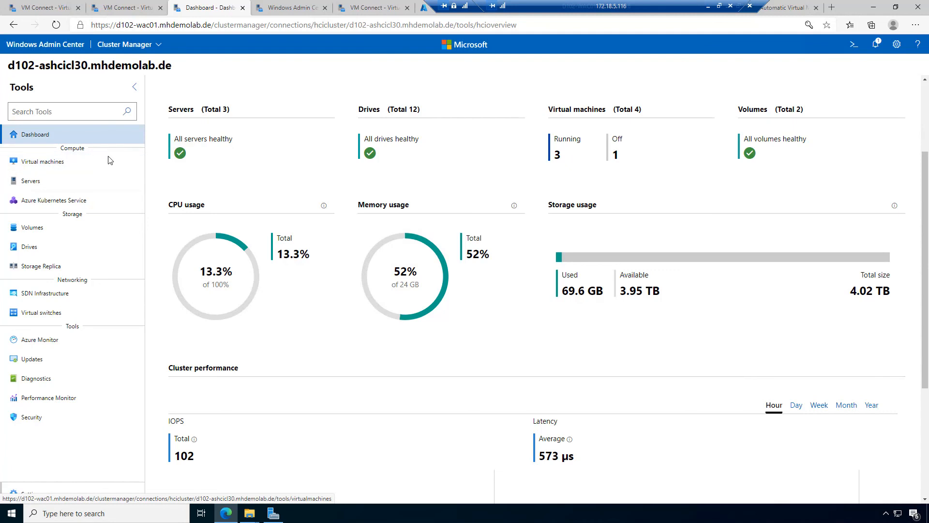
{"action": "left_click", "coordinate": [30, 229]}
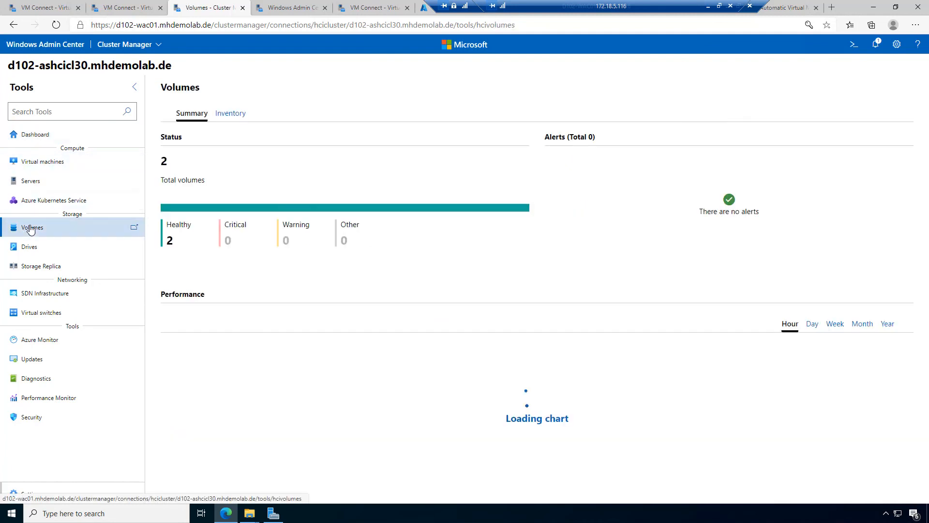
Step: Inspect Volume01 (4 TB three-way mirror, 68.4 GB used), then return to Virtual machines
{"action": "left_click", "coordinate": [232, 114]}
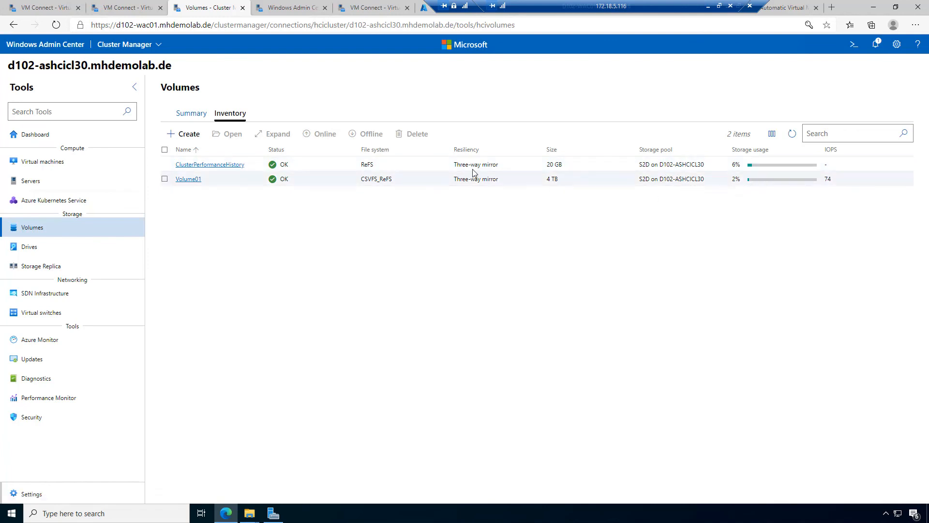
{"action": "left_click", "coordinate": [189, 179]}
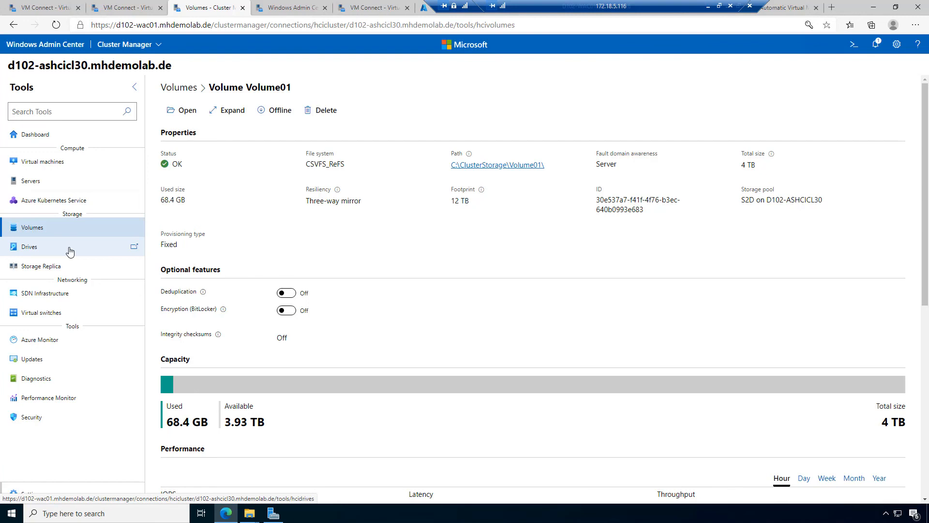
{"action": "left_click", "coordinate": [53, 164]}
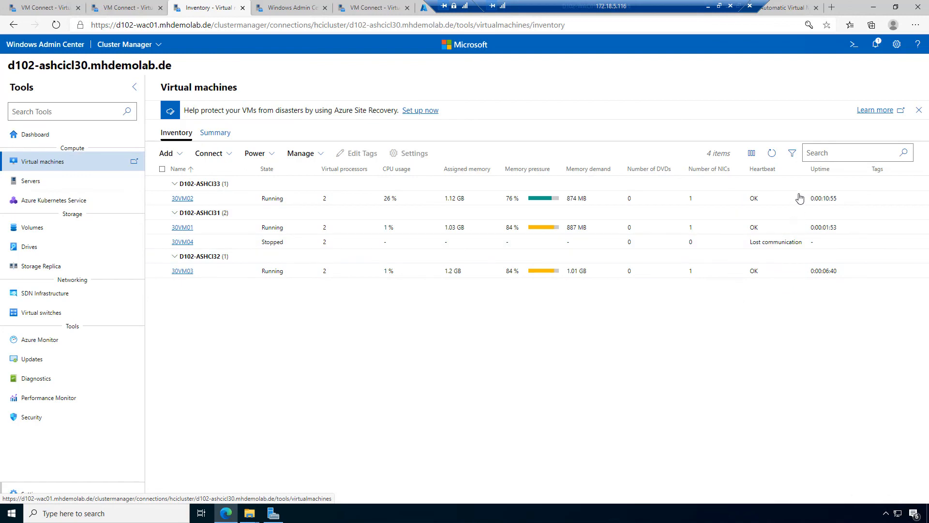
{"action": "left_click", "coordinate": [752, 155]}
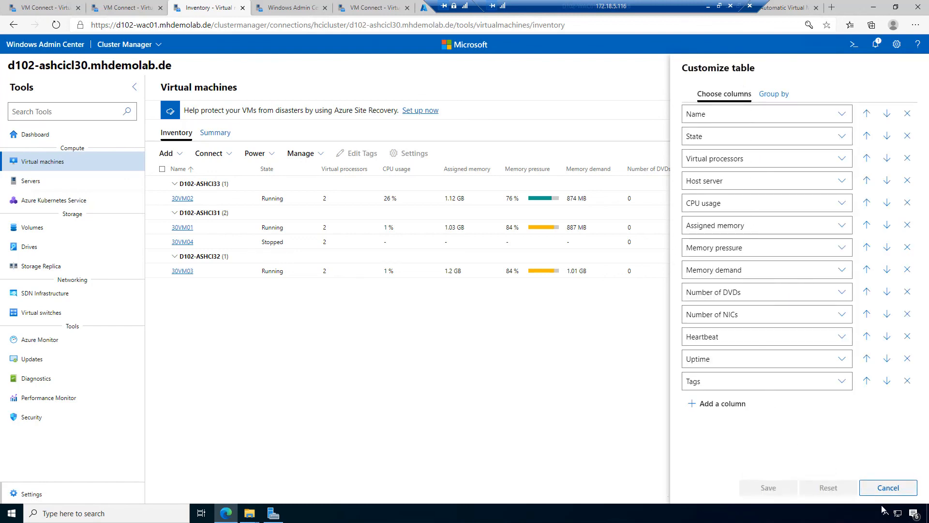
{"action": "left_click", "coordinate": [886, 488]}
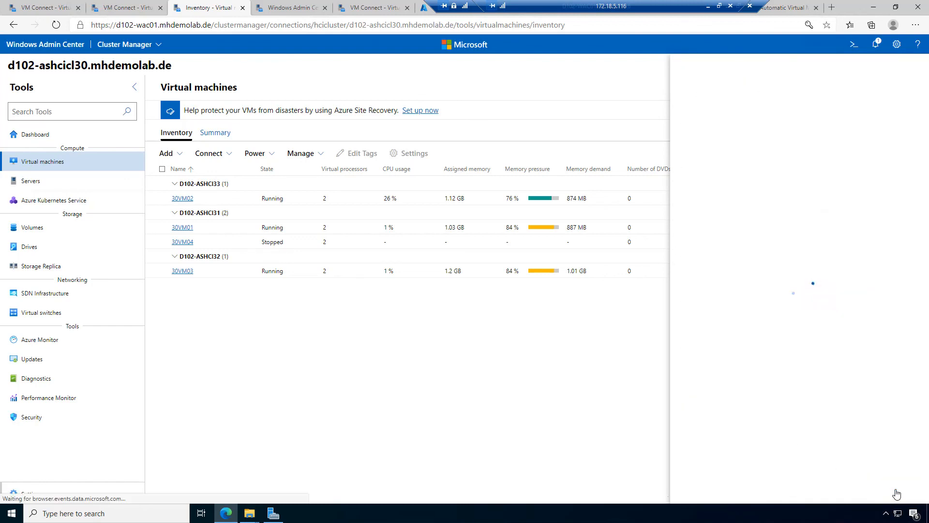
{"action": "left_click", "coordinate": [216, 133]}
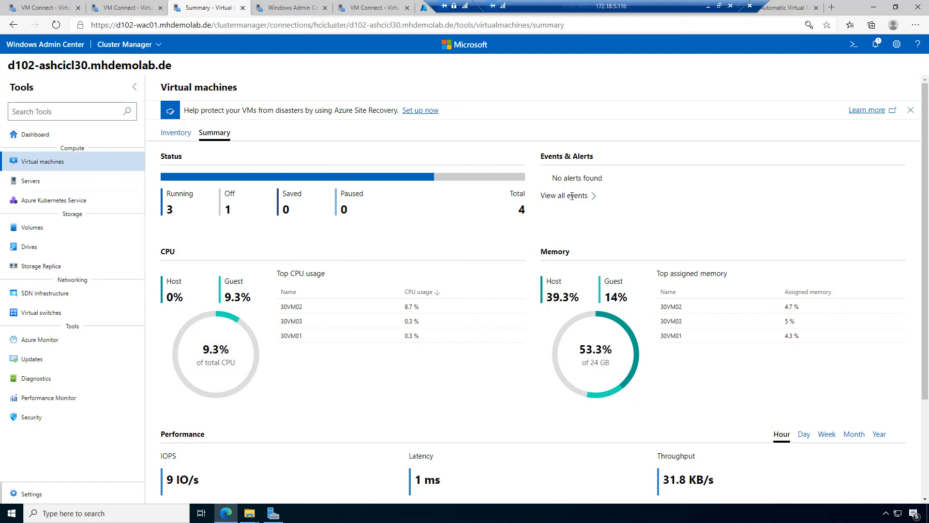
{"action": "scroll", "coordinate": [580, 207], "scroll_direction": "down", "scroll_amount": 1}
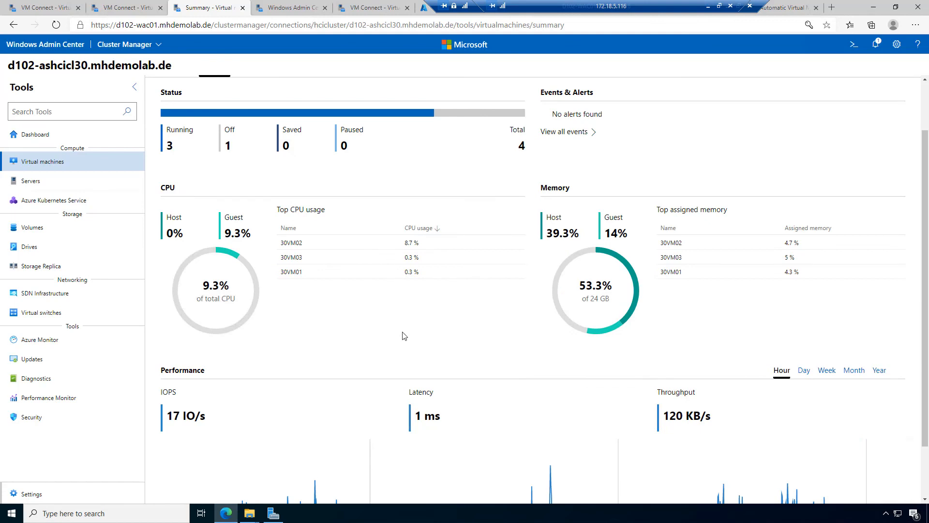
{"action": "scroll", "coordinate": [404, 336], "scroll_direction": "down", "scroll_amount": 1}
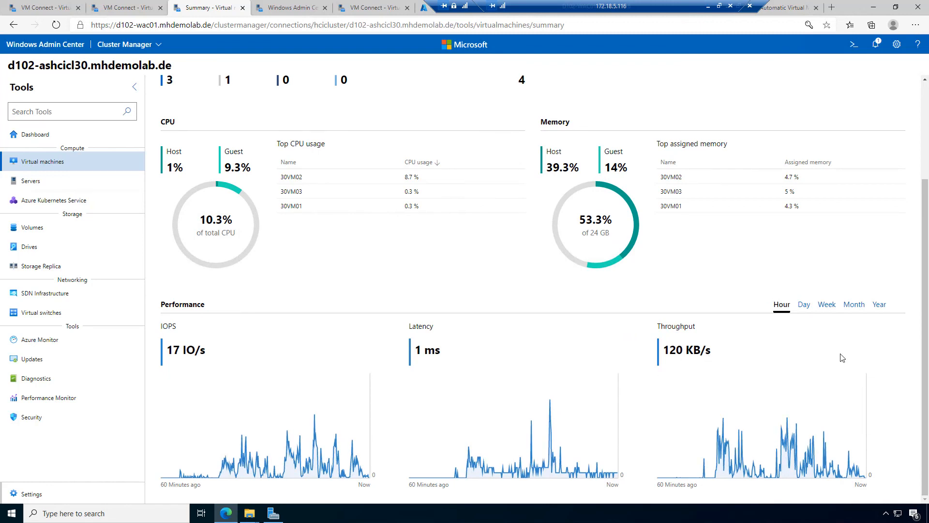
{"action": "left_click", "coordinate": [805, 305]}
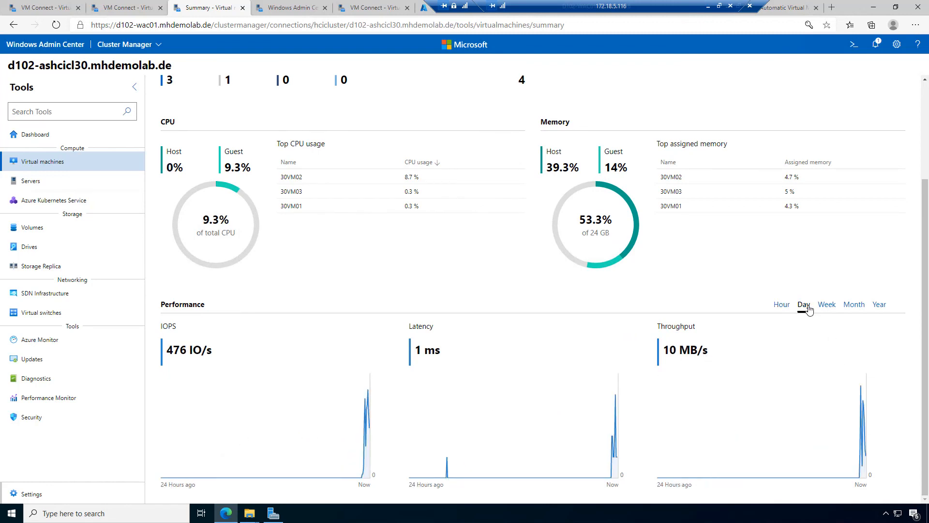
{"action": "left_click", "coordinate": [782, 304]}
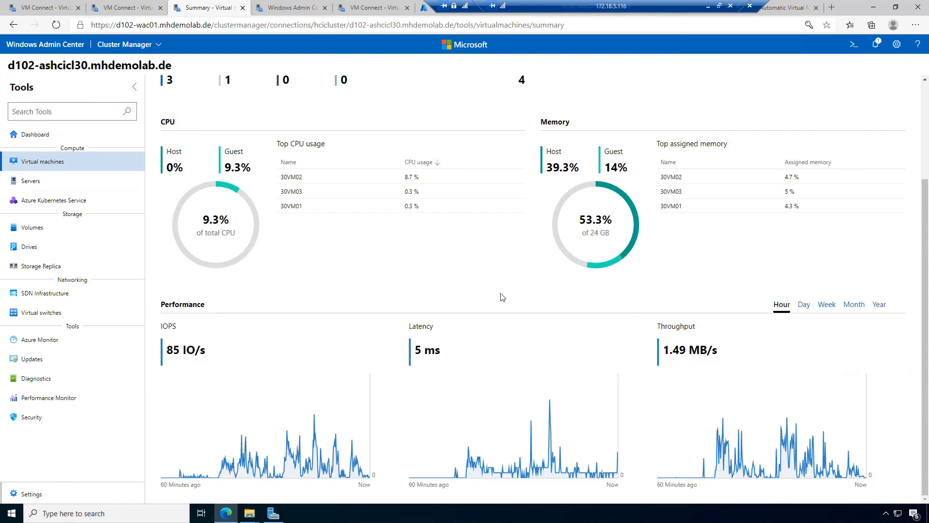
{"action": "scroll", "coordinate": [221, 189], "scroll_direction": "up", "scroll_amount": 3}
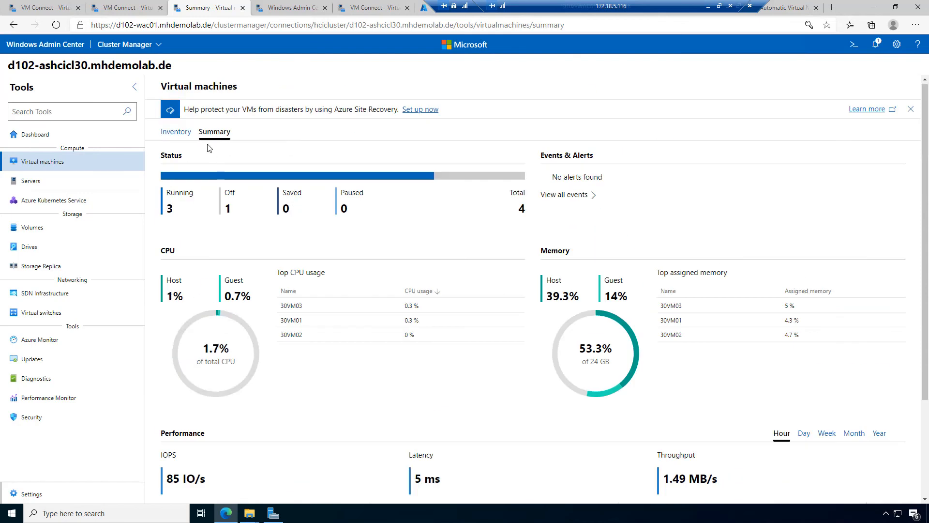
{"action": "left_click", "coordinate": [177, 134]}
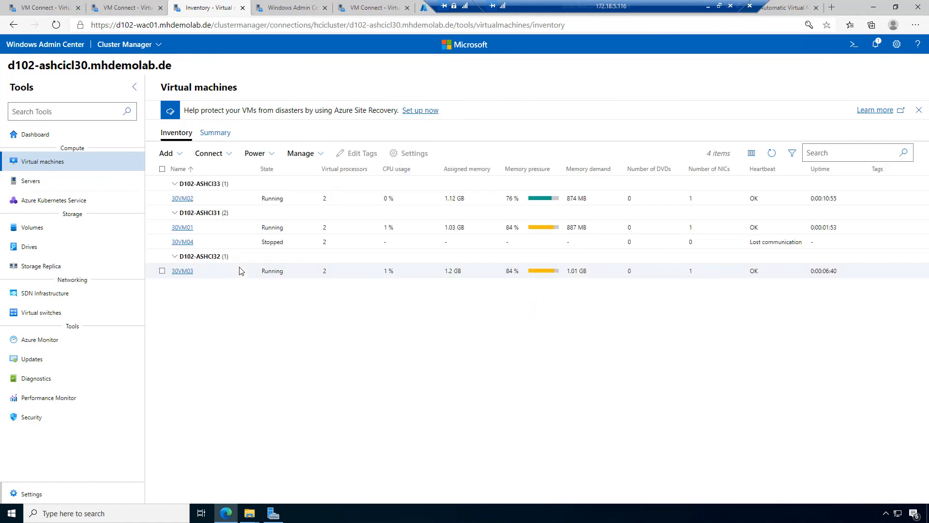
Step: Review 30VM01's details: Windows Server 2022 Standard, network adapters, host D102-ASHCI31 and performance
{"action": "left_click", "coordinate": [184, 228]}
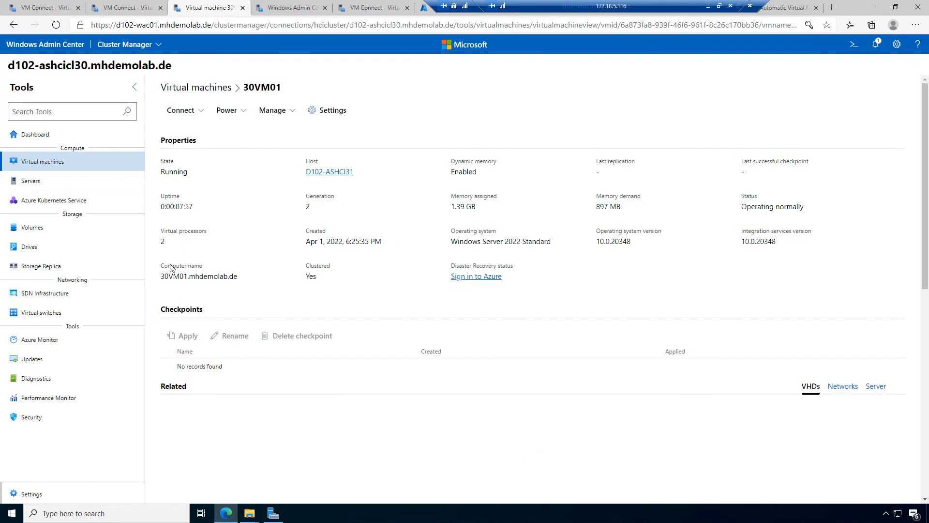
{"action": "left_click_drag", "start_coordinate": [451, 243], "coordinate": [575, 246]}
{"action": "scroll", "coordinate": [575, 250], "scroll_direction": "down", "scroll_amount": 5}
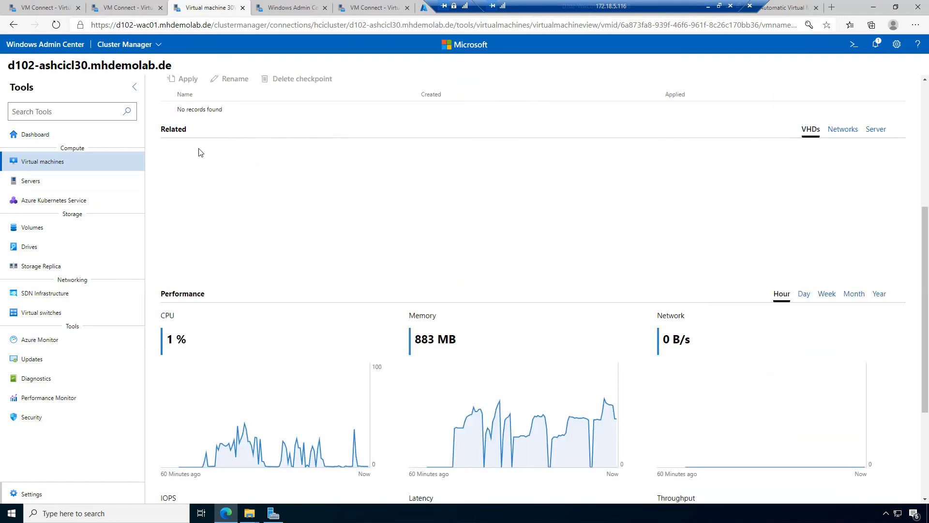
{"action": "left_click", "coordinate": [843, 130]}
{"action": "left_click", "coordinate": [875, 131]}
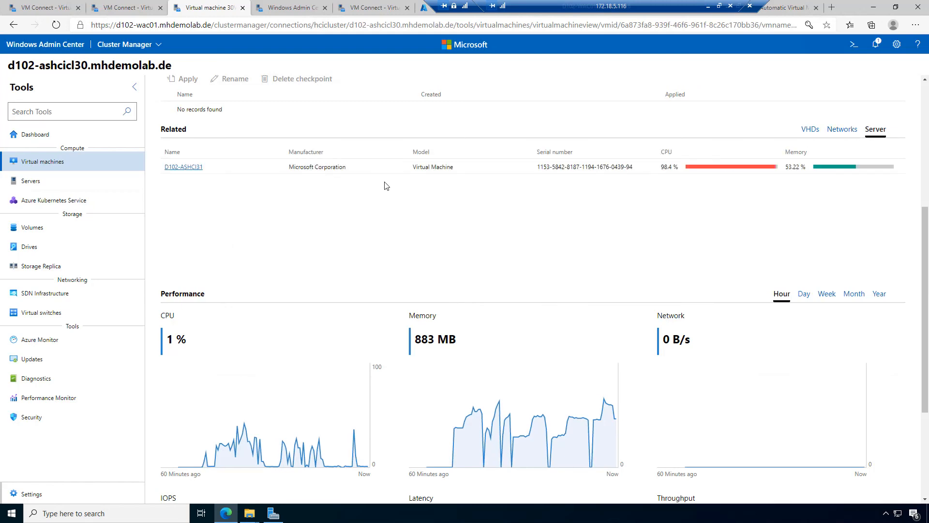
{"action": "scroll", "coordinate": [473, 266], "scroll_direction": "down", "scroll_amount": 1}
{"action": "scroll", "coordinate": [473, 266], "scroll_direction": "down", "scroll_amount": 2}
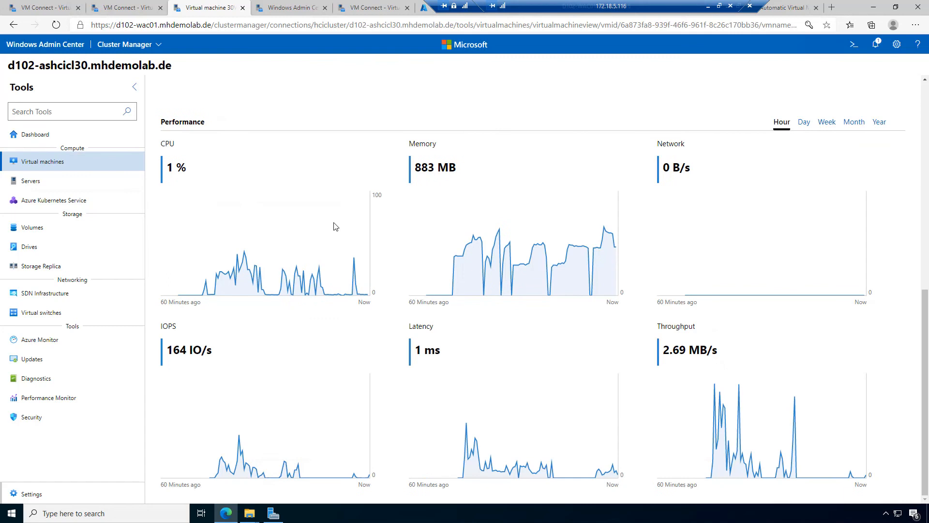